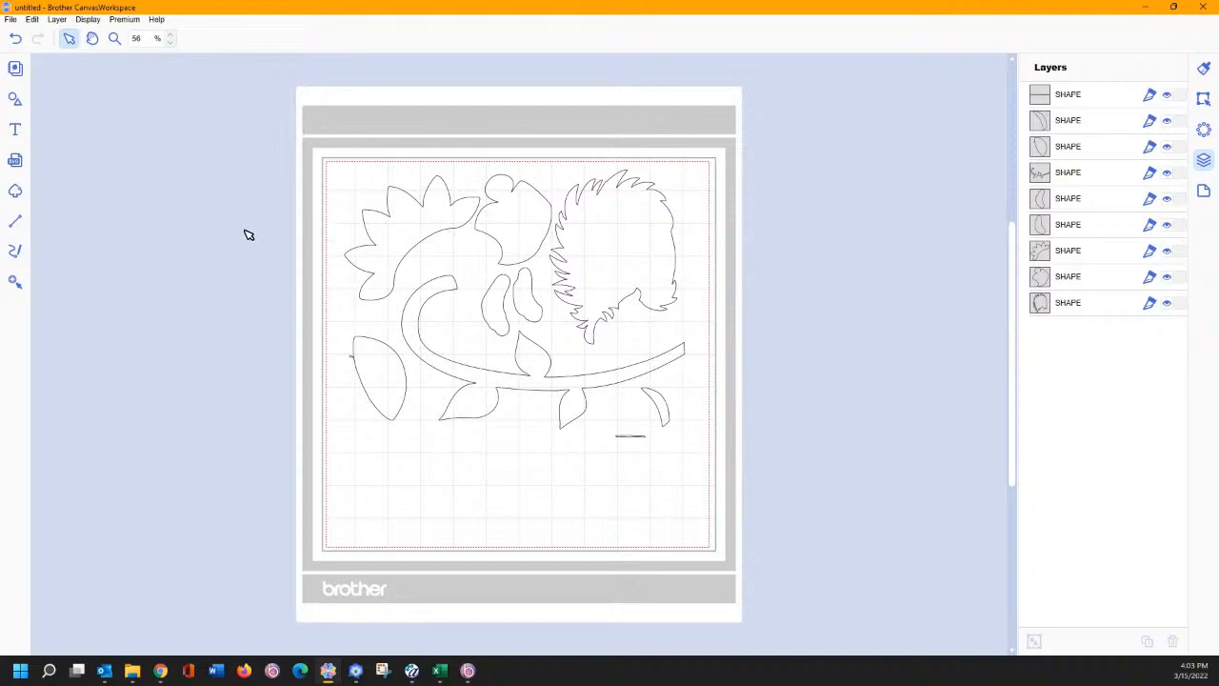
Step: Delete the short stray line near the crescent shape and rotate all the remaining shapes by 90 degrees
{"action": "left_click", "coordinate": [627, 438]}
{"action": "key", "text": "Delete"}
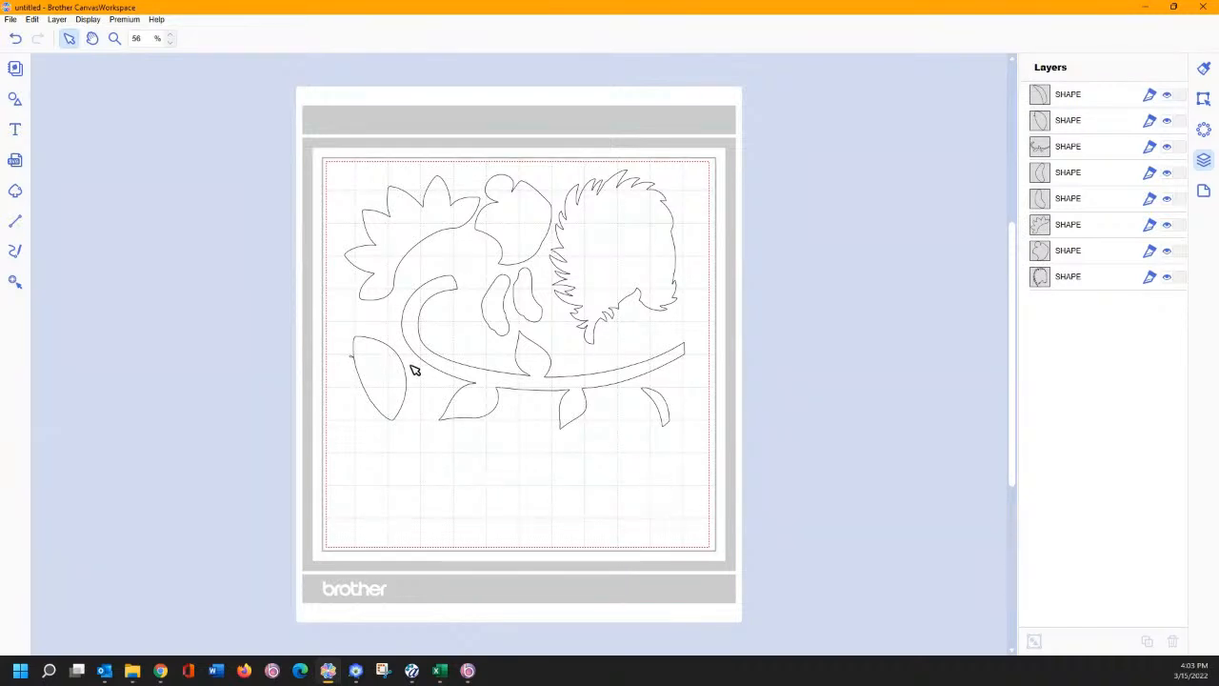
{"action": "left_click_drag", "start_coordinate": [299, 141], "coordinate": [725, 463]}
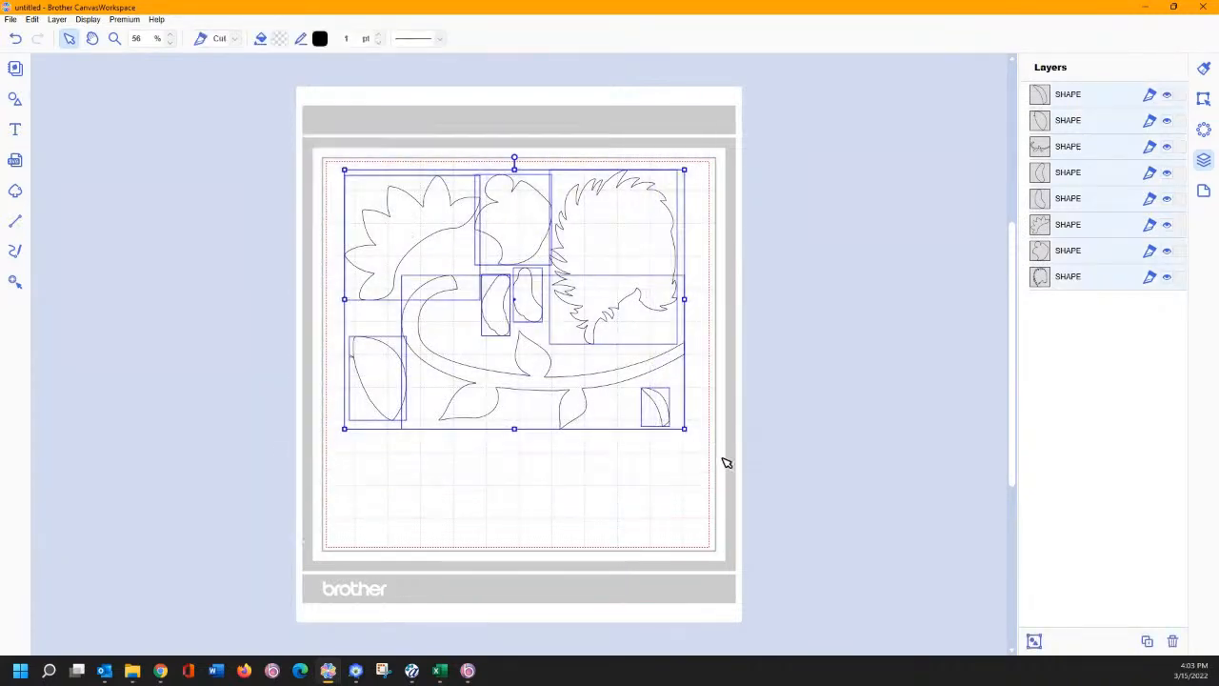
{"action": "left_click", "coordinate": [1203, 100]}
{"action": "left_click", "coordinate": [1079, 281]}
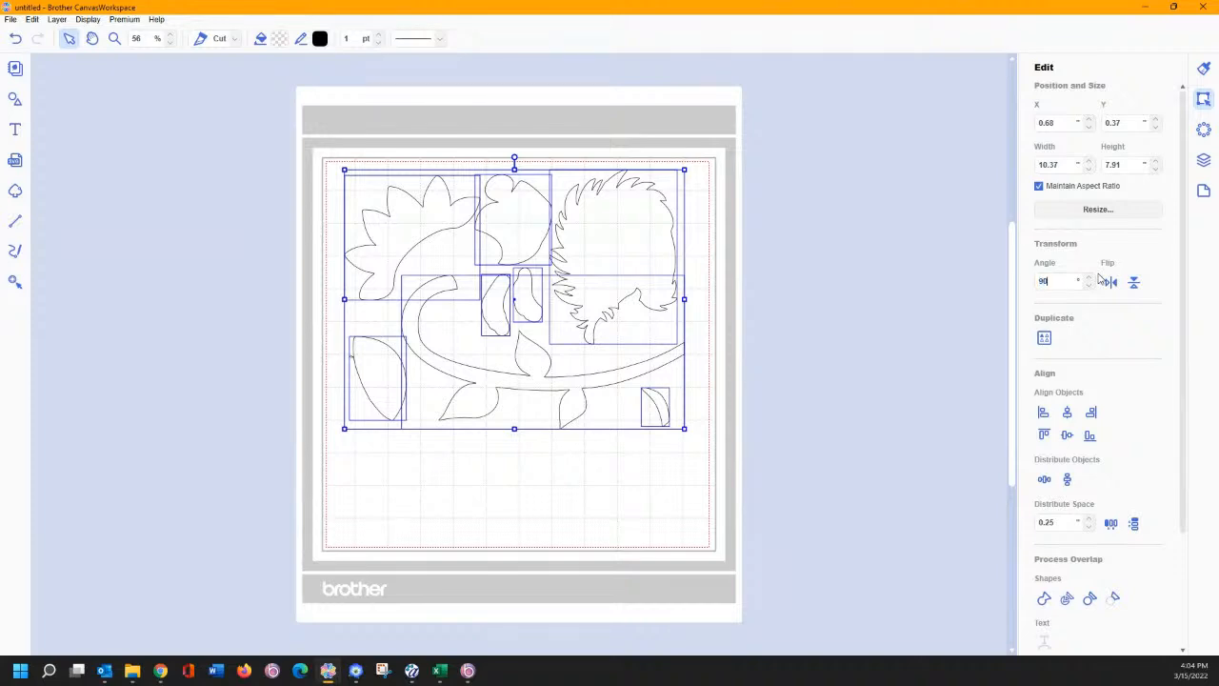
{"action": "type", "text": "90"}
{"action": "key", "text": "Return"}
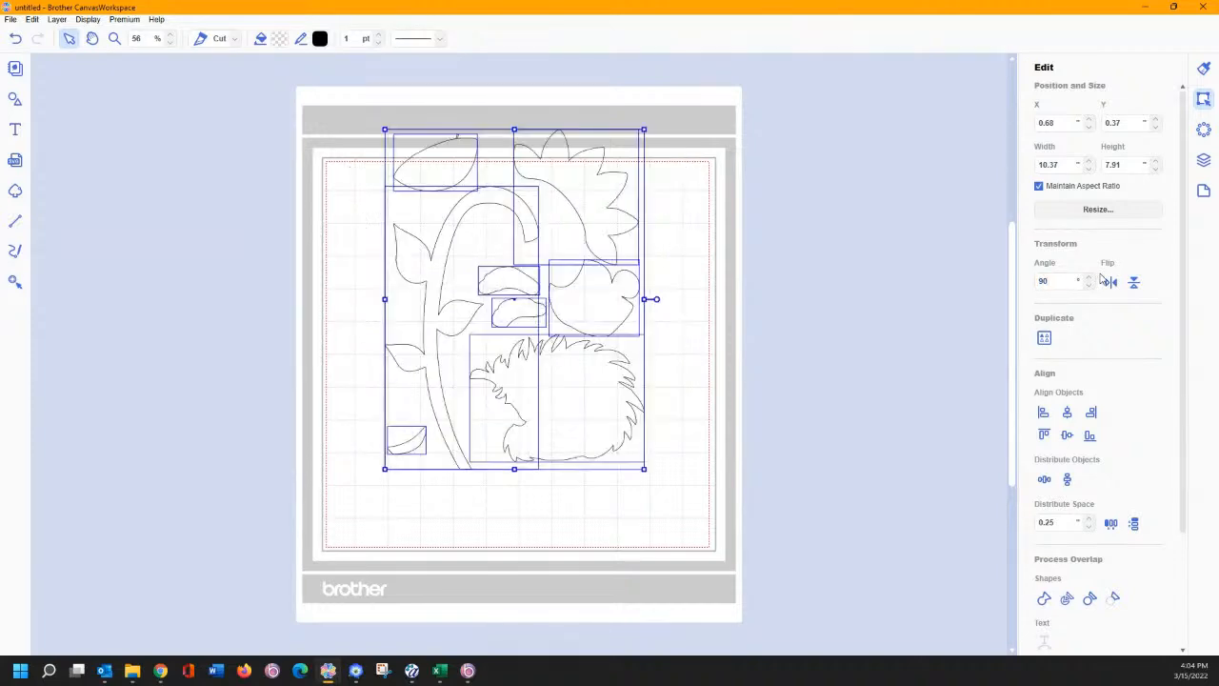
Step: Move all the shapes down inside the mat's cutting area and flip them horizontally
{"action": "left_click", "coordinate": [544, 280]}
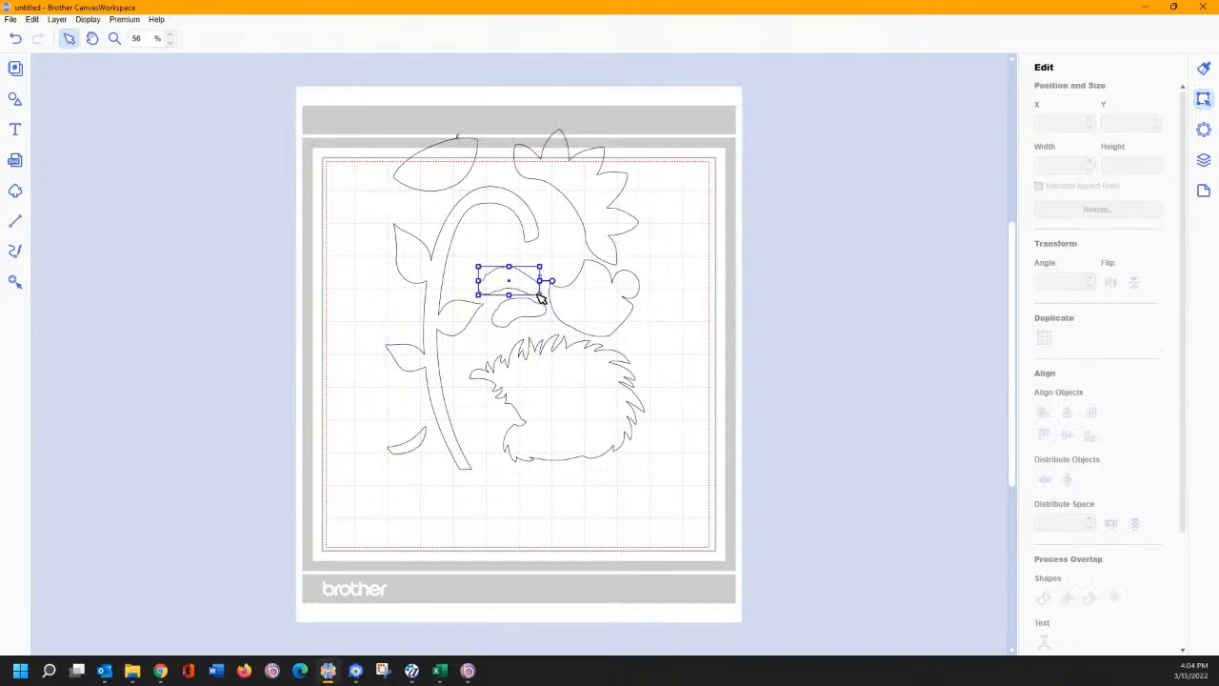
{"action": "left_click", "coordinate": [512, 214]}
{"action": "left_click_drag", "start_coordinate": [360, 112], "coordinate": [665, 532]}
{"action": "left_click_drag", "start_coordinate": [544, 414], "coordinate": [538, 470]}
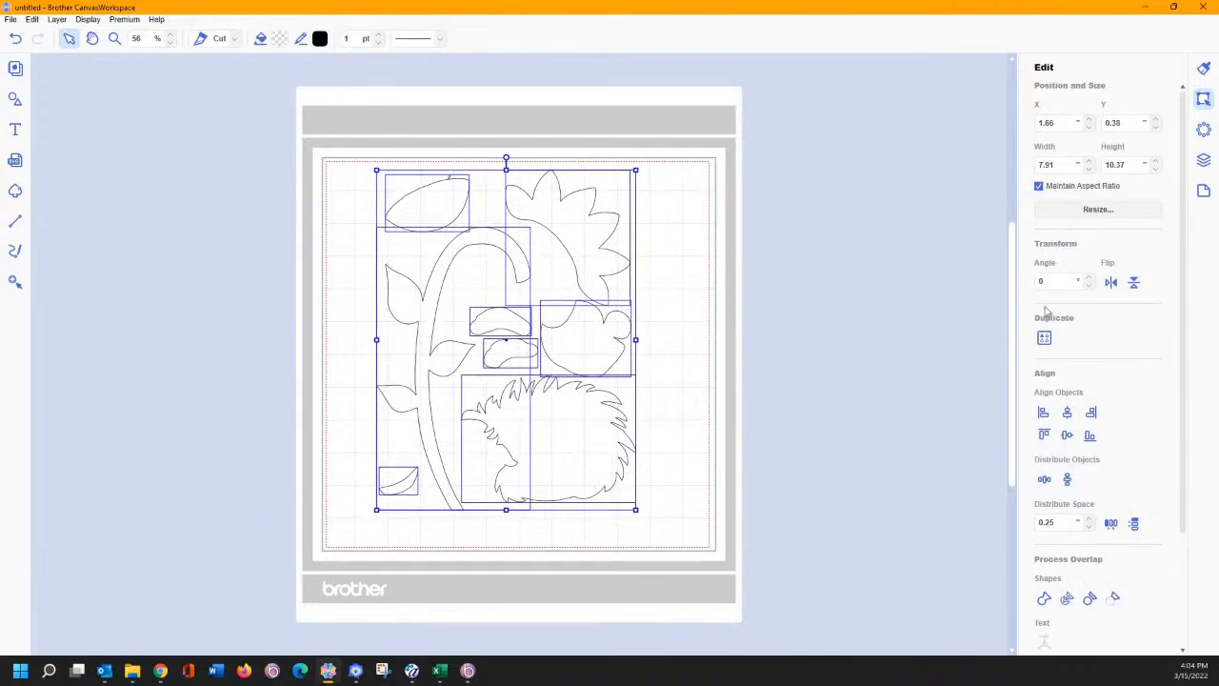
{"action": "left_click", "coordinate": [1110, 282]}
{"action": "left_click", "coordinate": [699, 391]}
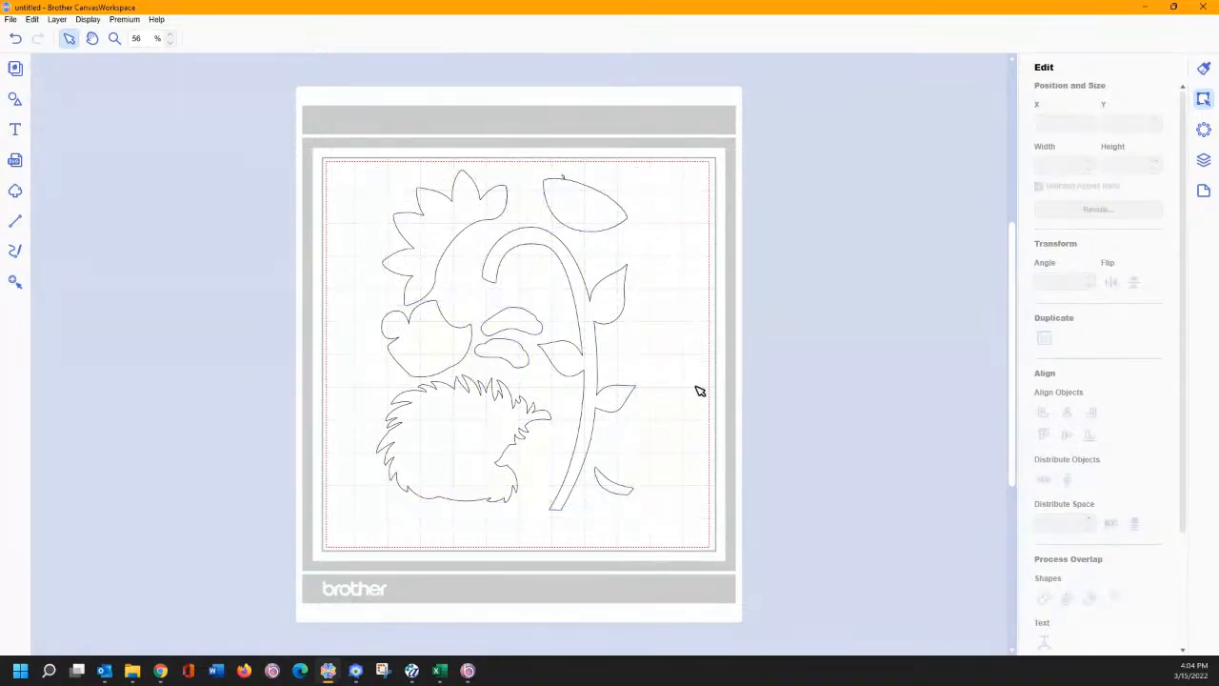
Step: Edit the pointed oval's path and delete the nodes forming the small spur on its upper edge
{"action": "left_click", "coordinate": [618, 210]}
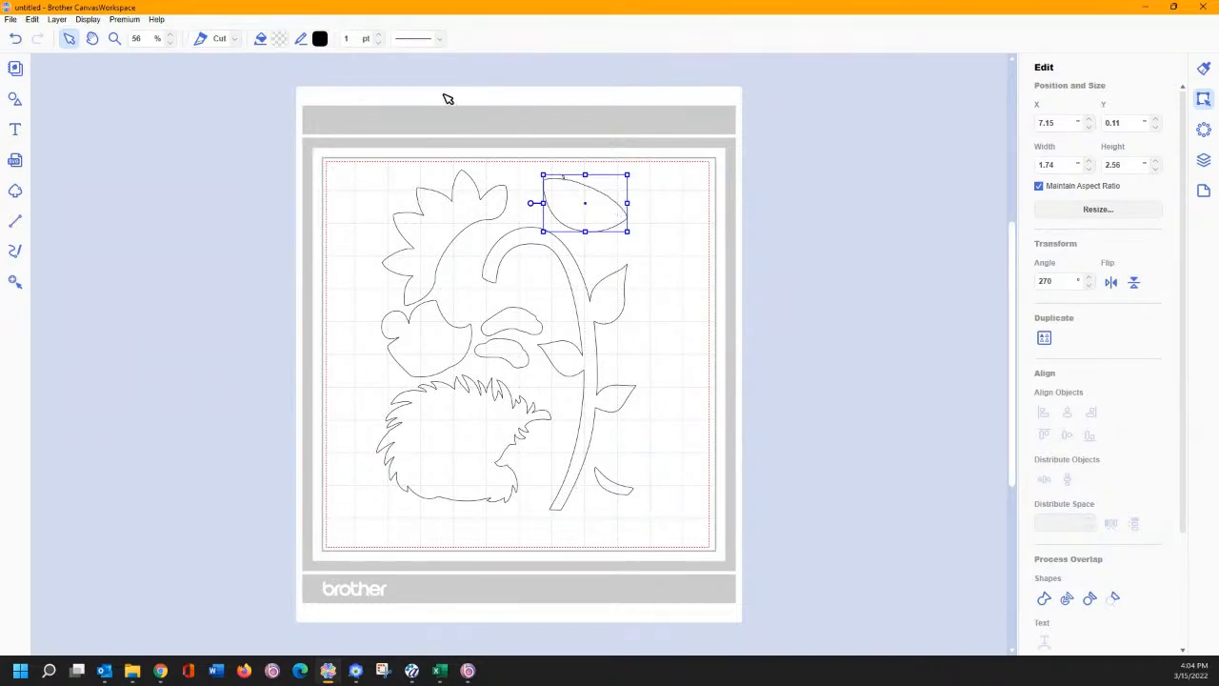
{"action": "left_click", "coordinate": [114, 38]}
{"action": "left_click_drag", "start_coordinate": [509, 166], "coordinate": [624, 256]}
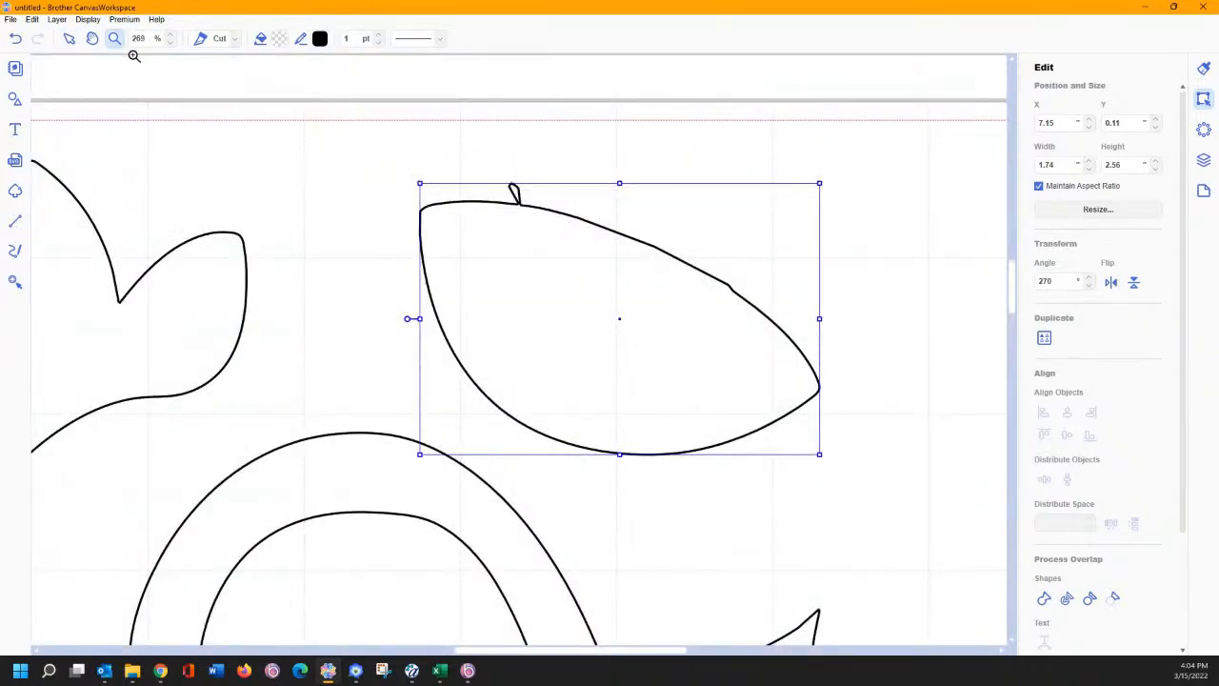
{"action": "left_click", "coordinate": [68, 38]}
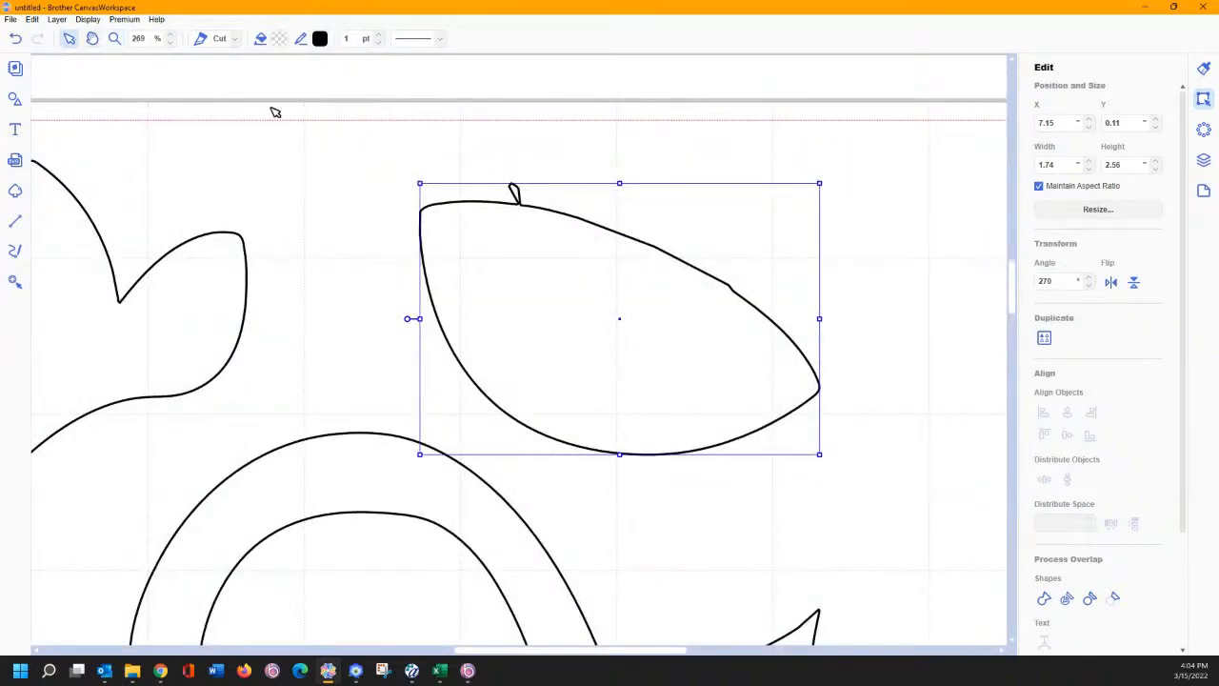
{"action": "double_click", "coordinate": [551, 211]}
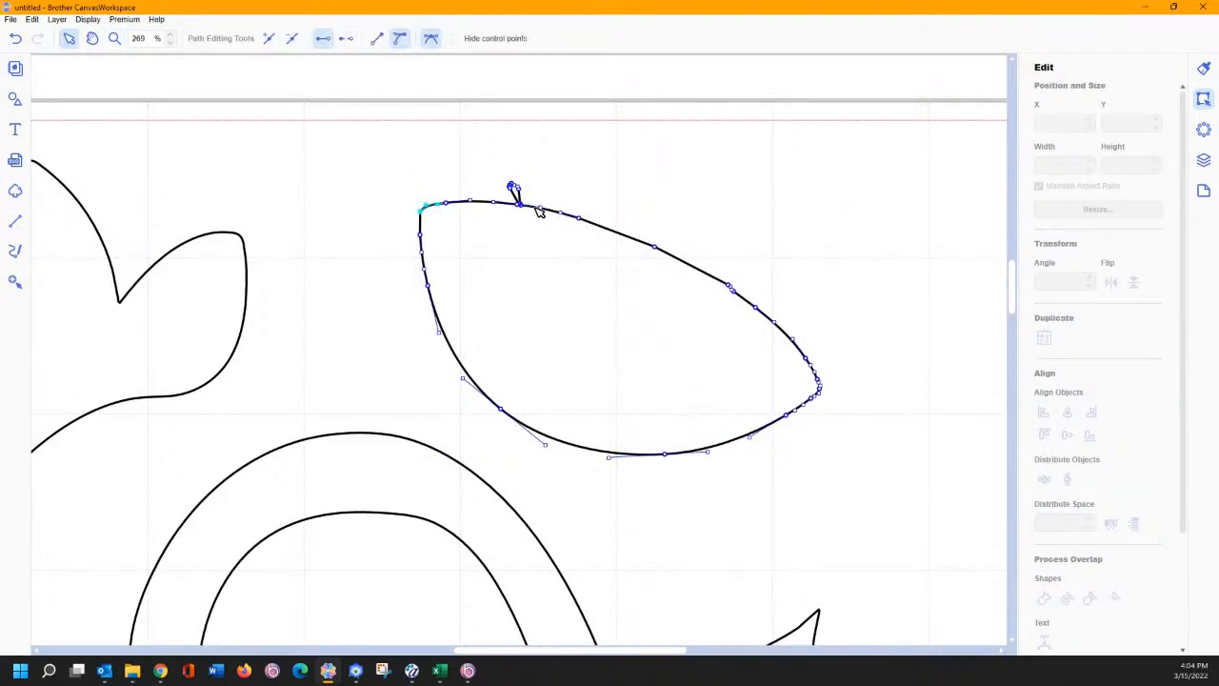
{"action": "left_click_drag", "start_coordinate": [496, 168], "coordinate": [531, 202]}
{"action": "left_click", "coordinate": [290, 39]}
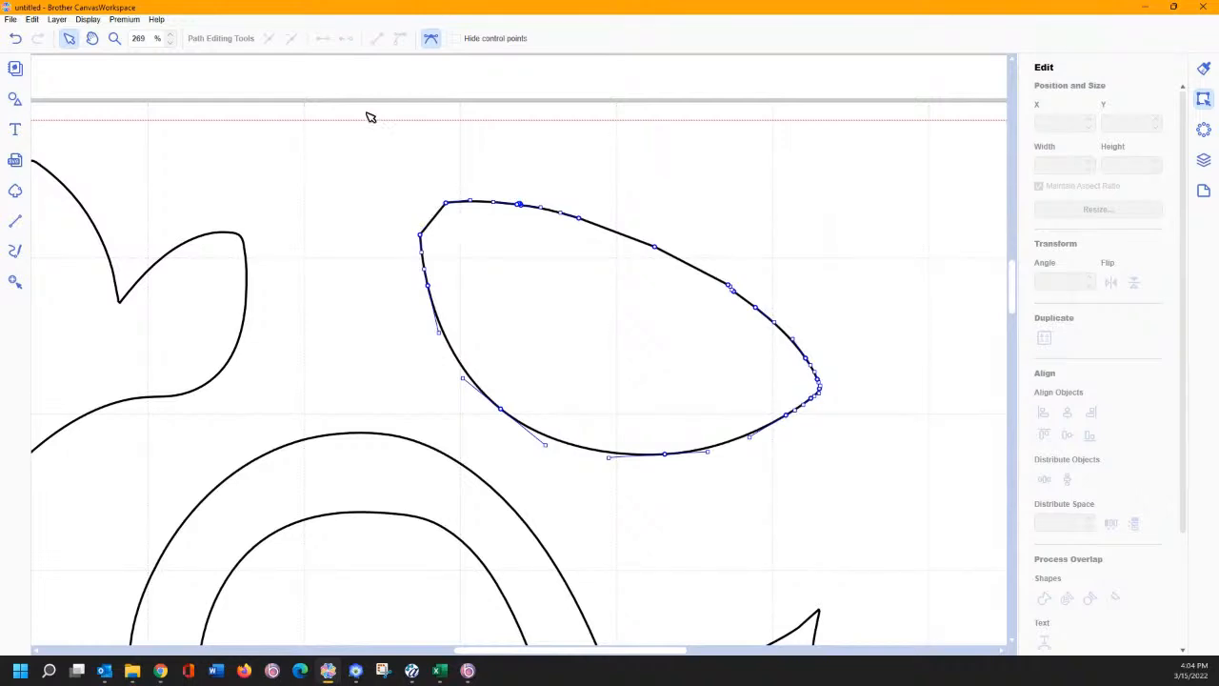
Step: Reshape the clipped upper-left corner of the oval's path into a clean point and finish path editing
{"action": "left_click", "coordinate": [453, 205]}
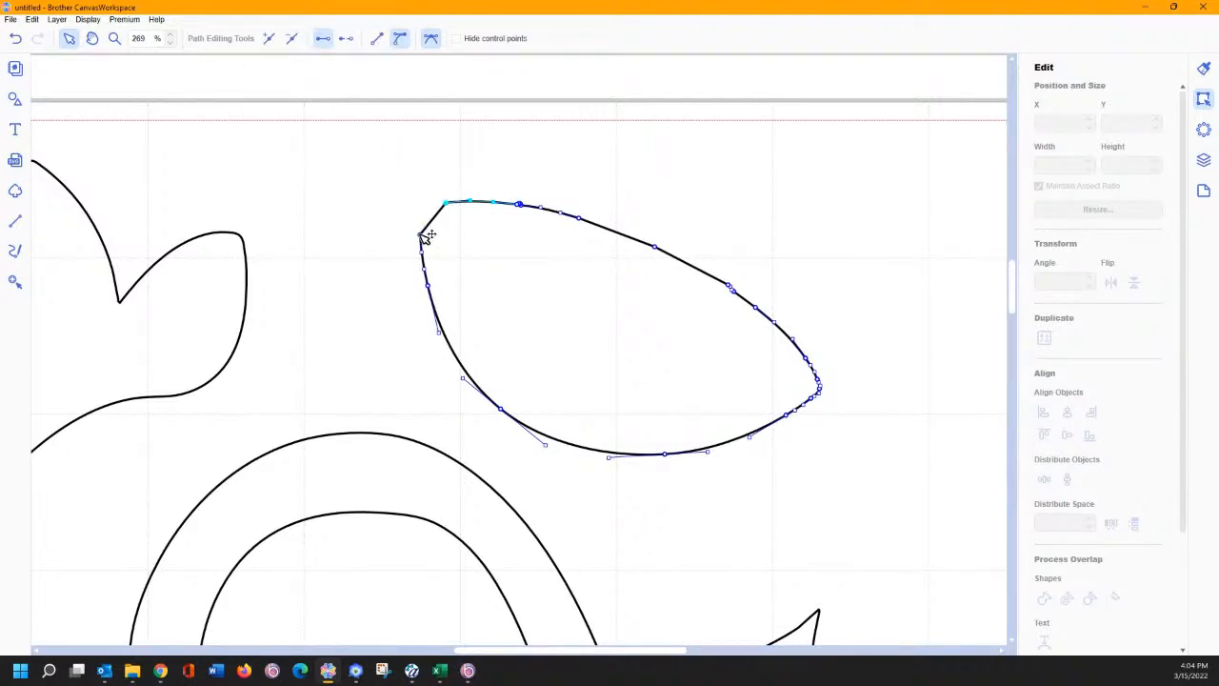
{"action": "left_click", "coordinate": [422, 233]}
{"action": "left_click_drag", "start_coordinate": [425, 210], "coordinate": [459, 197]}
{"action": "left_click", "coordinate": [114, 38]}
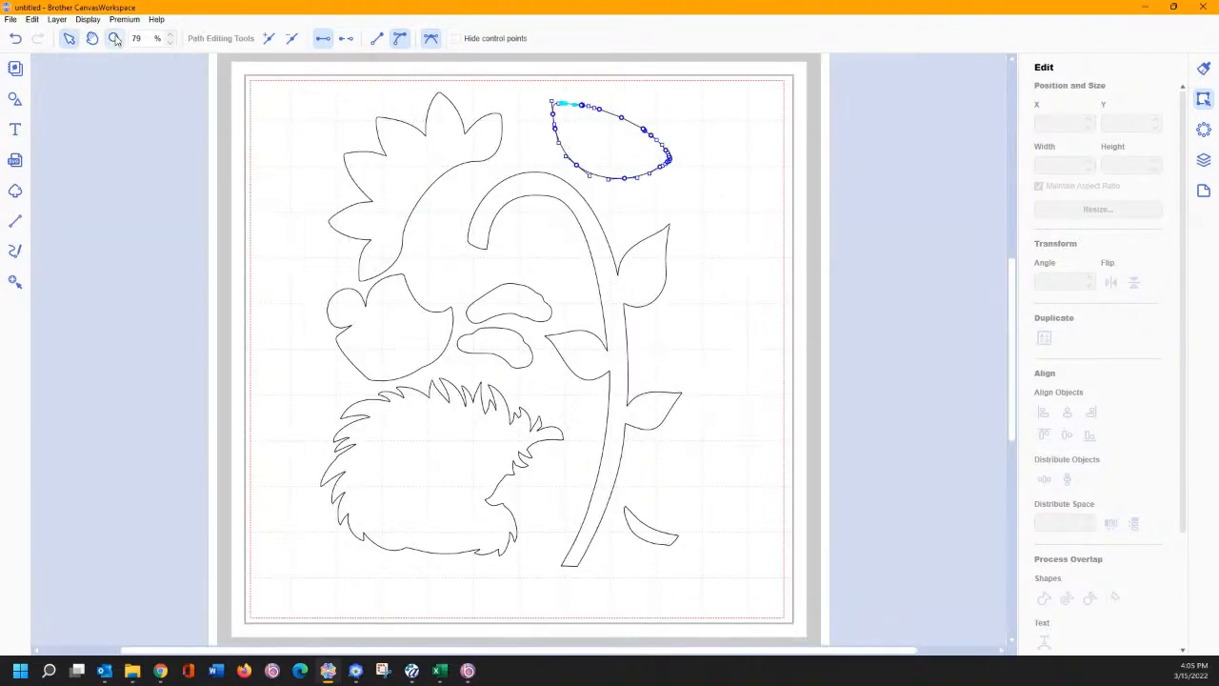
{"action": "left_click", "coordinate": [276, 112]}
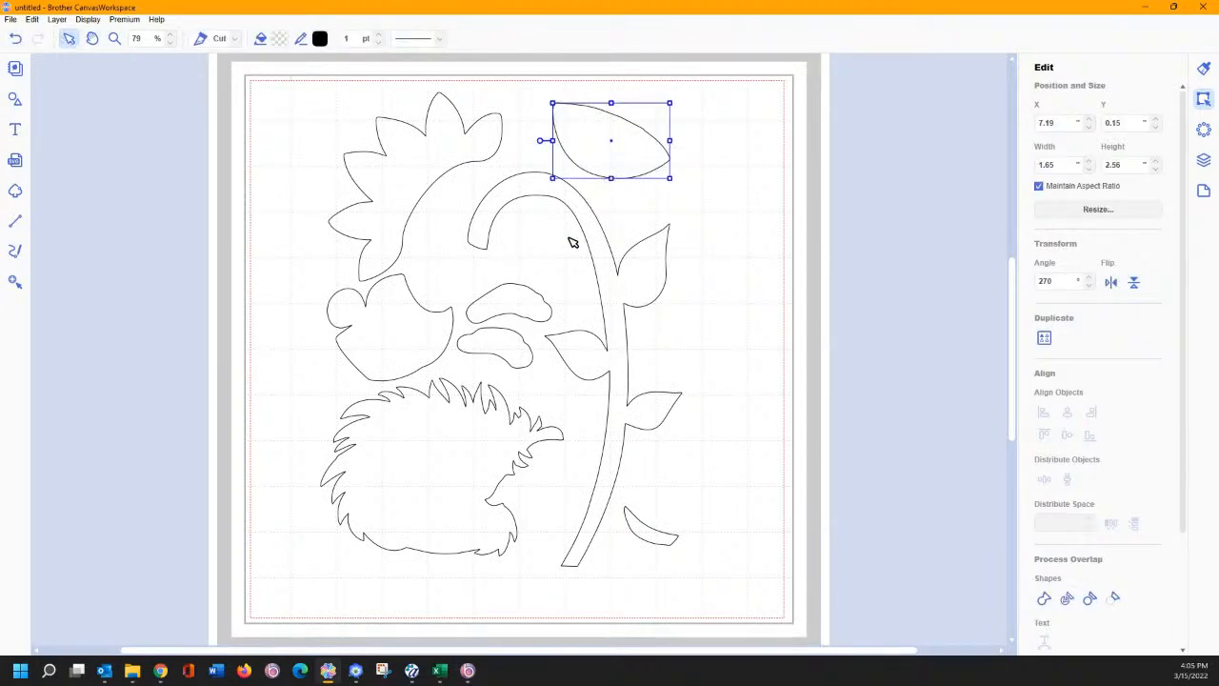
Step: Move the leafy stem, the pointed oval and the petal flower aside, away from the hedgehog pieces
{"action": "left_click_drag", "start_coordinate": [579, 230], "coordinate": [740, 222]}
{"action": "left_click_drag", "start_coordinate": [623, 266], "coordinate": [747, 242]}
{"action": "left_click_drag", "start_coordinate": [646, 307], "coordinate": [854, 221]}
{"action": "left_click_drag", "start_coordinate": [646, 169], "coordinate": [728, 243]}
{"action": "left_click", "coordinate": [438, 154]}
{"action": "left_click_drag", "start_coordinate": [438, 154], "coordinate": [985, 151]}
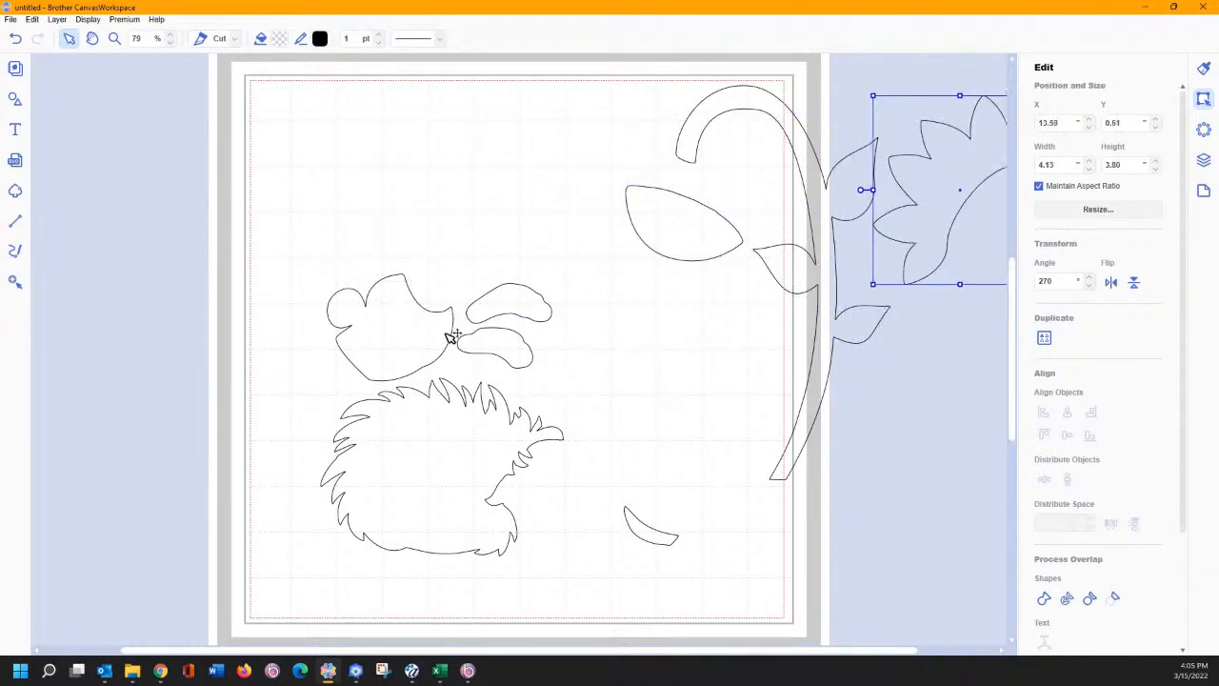
Step: Try the face piece against the hedgehog's spiny body, and place it in the empty area above the body
{"action": "left_click_drag", "start_coordinate": [435, 334], "coordinate": [579, 485]}
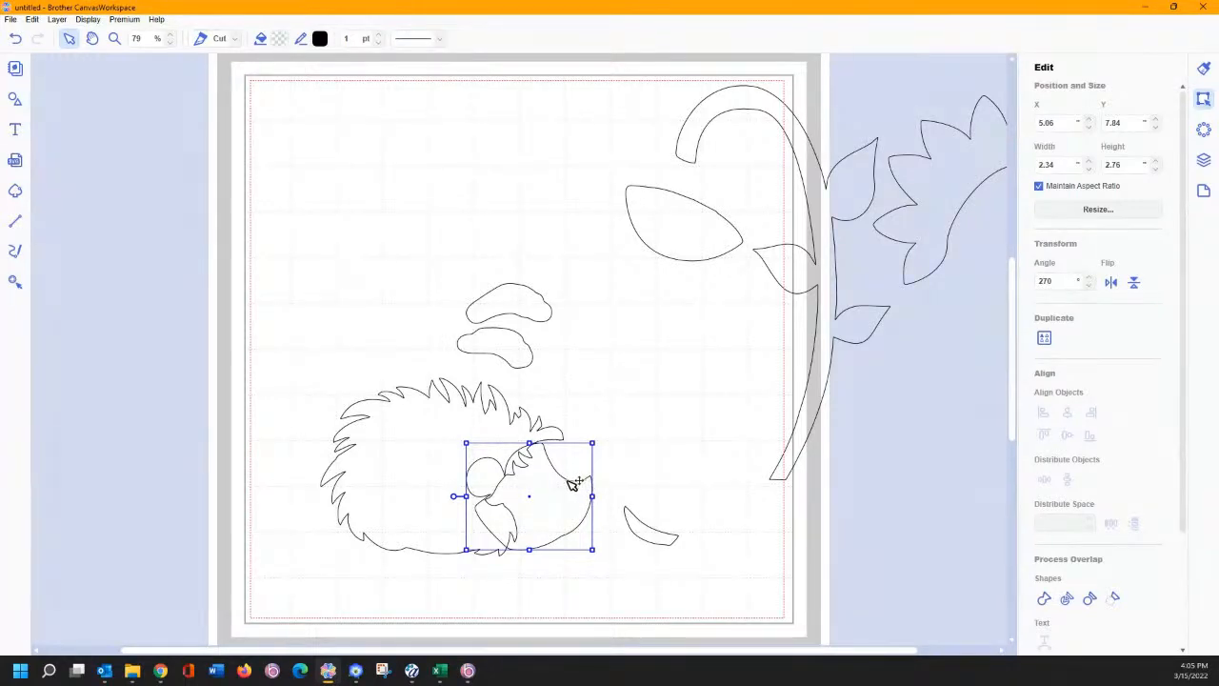
{"action": "left_click_drag", "start_coordinate": [571, 483], "coordinate": [431, 217]}
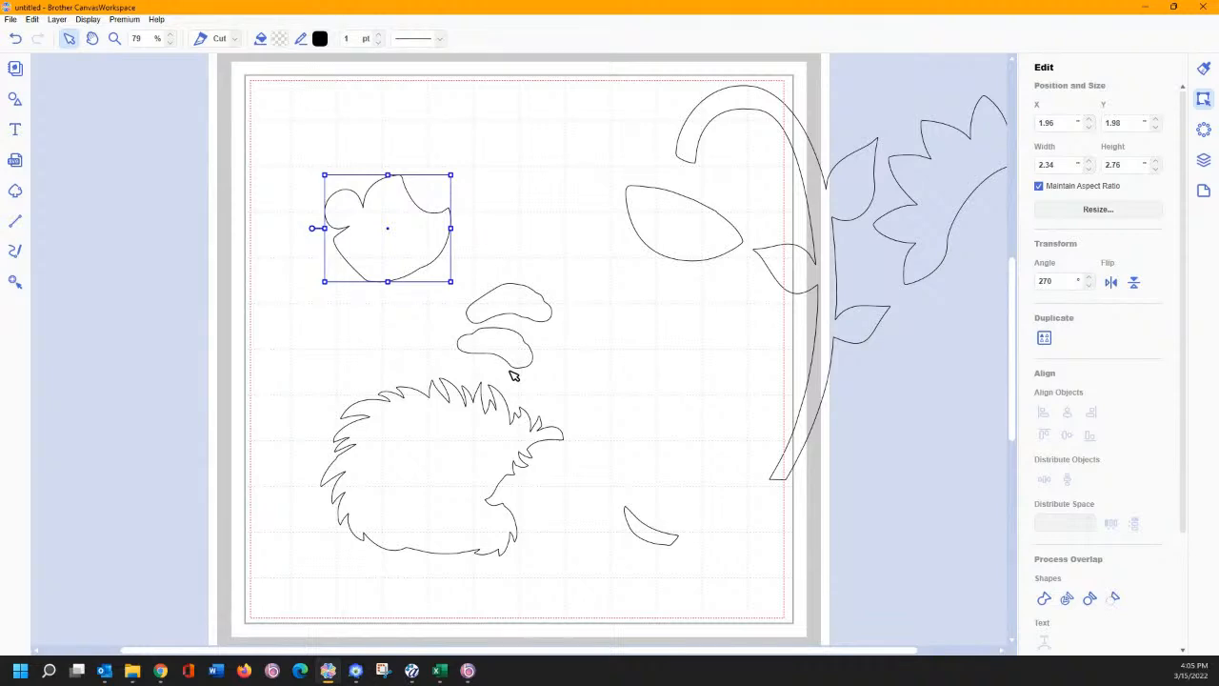
{"action": "left_click", "coordinate": [15, 98]}
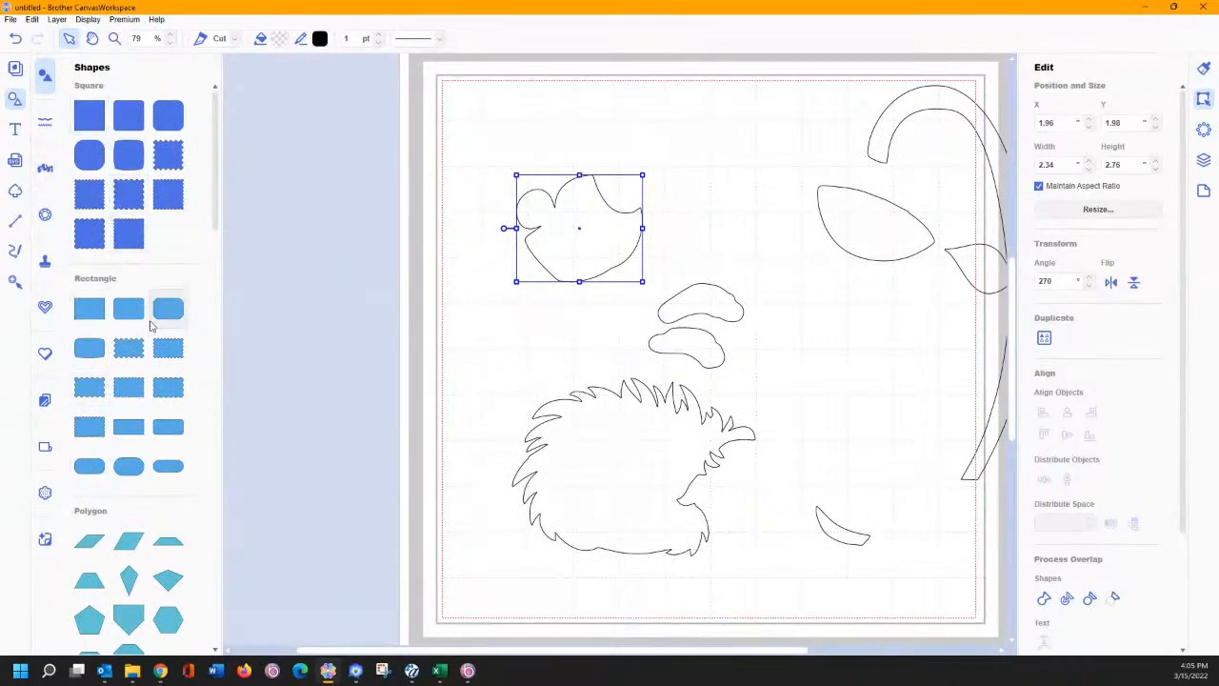
{"action": "left_click", "coordinate": [16, 220]}
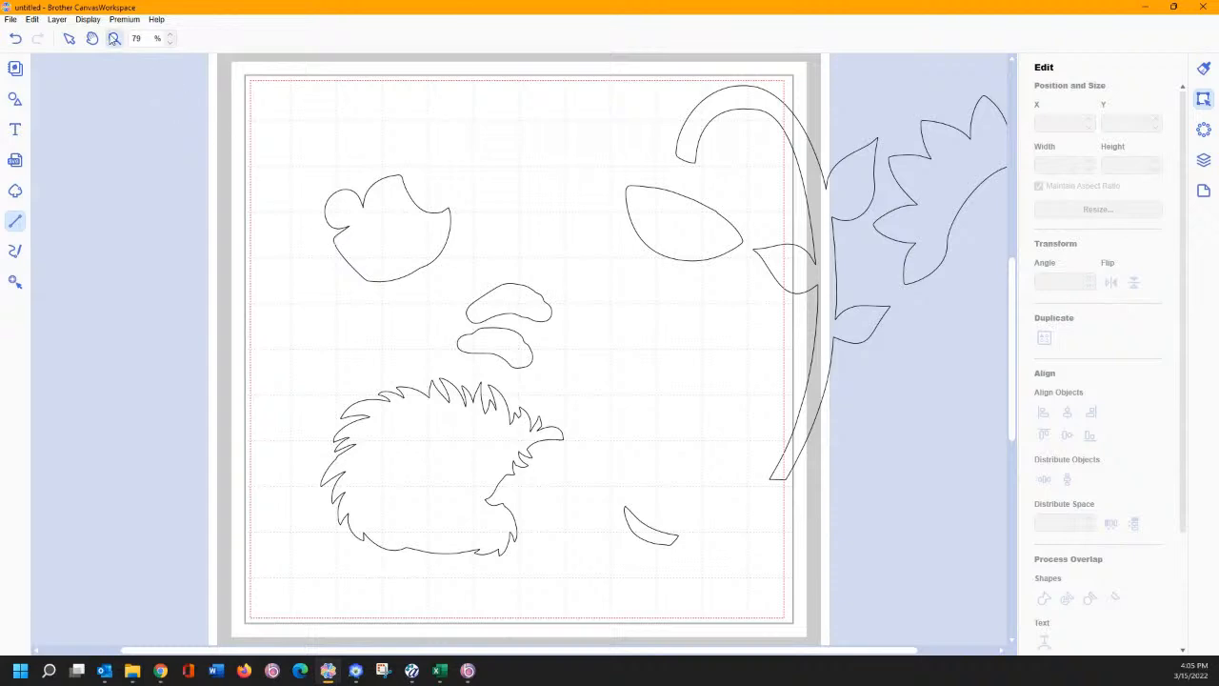
{"action": "left_click", "coordinate": [114, 38]}
{"action": "left_click_drag", "start_coordinate": [301, 158], "coordinate": [457, 314]}
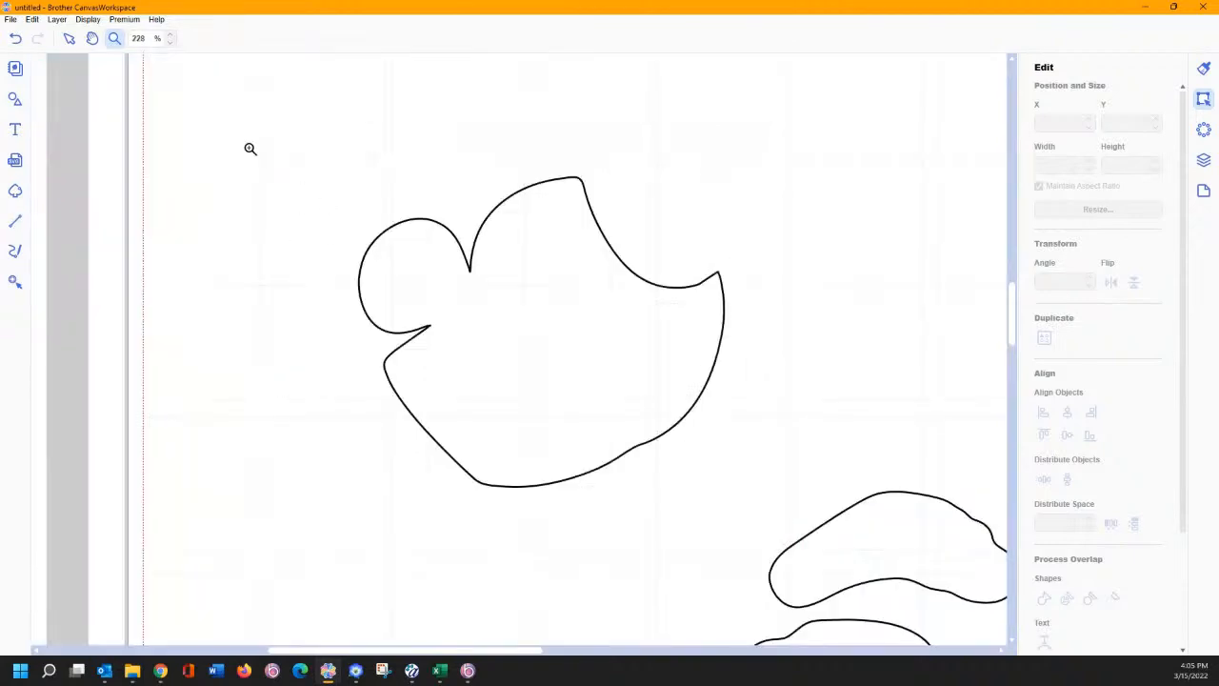
{"action": "left_click", "coordinate": [16, 220]}
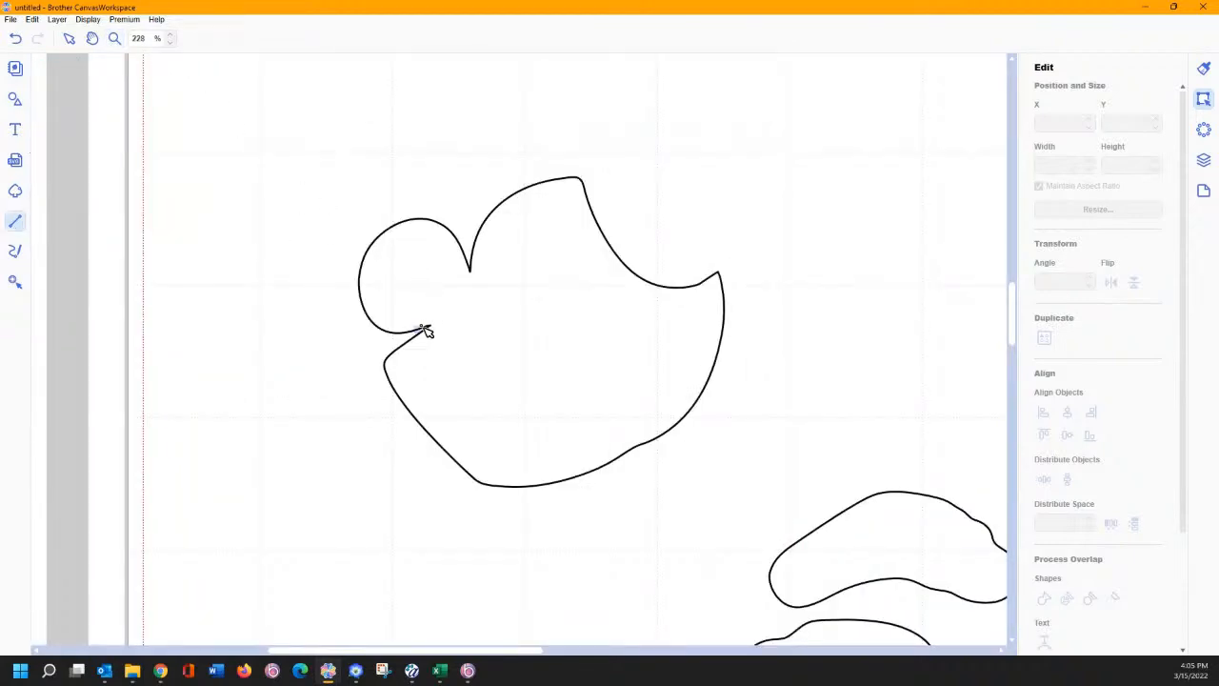
{"action": "left_click", "coordinate": [390, 344]}
{"action": "left_click", "coordinate": [450, 317]}
{"action": "left_click", "coordinate": [471, 284]}
{"action": "double_click", "coordinate": [483, 281]}
{"action": "key", "text": "Delete"}
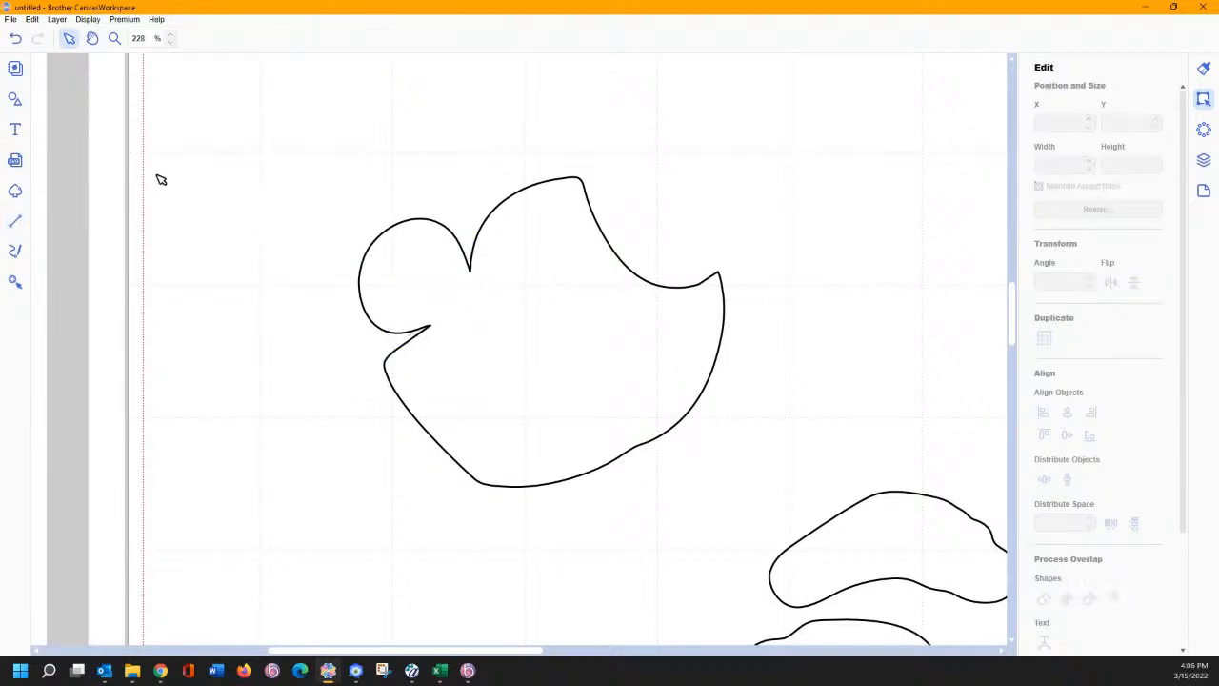
Step: Draw a closed straight-line polygon around the ear, with its inner edge running across the ear's base on the face piece
{"action": "left_click", "coordinate": [15, 221]}
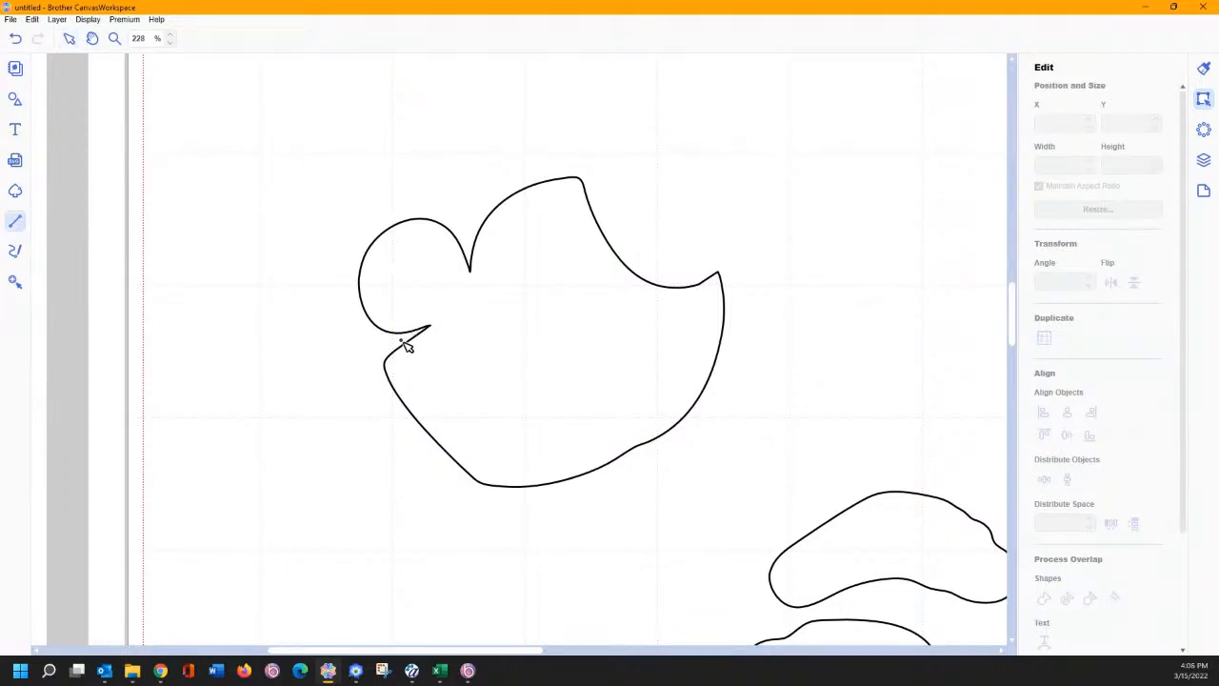
{"action": "left_click", "coordinate": [400, 340]}
{"action": "left_click", "coordinate": [437, 321]}
{"action": "left_click", "coordinate": [468, 271]}
{"action": "left_click", "coordinate": [461, 187]}
{"action": "left_click", "coordinate": [341, 176]}
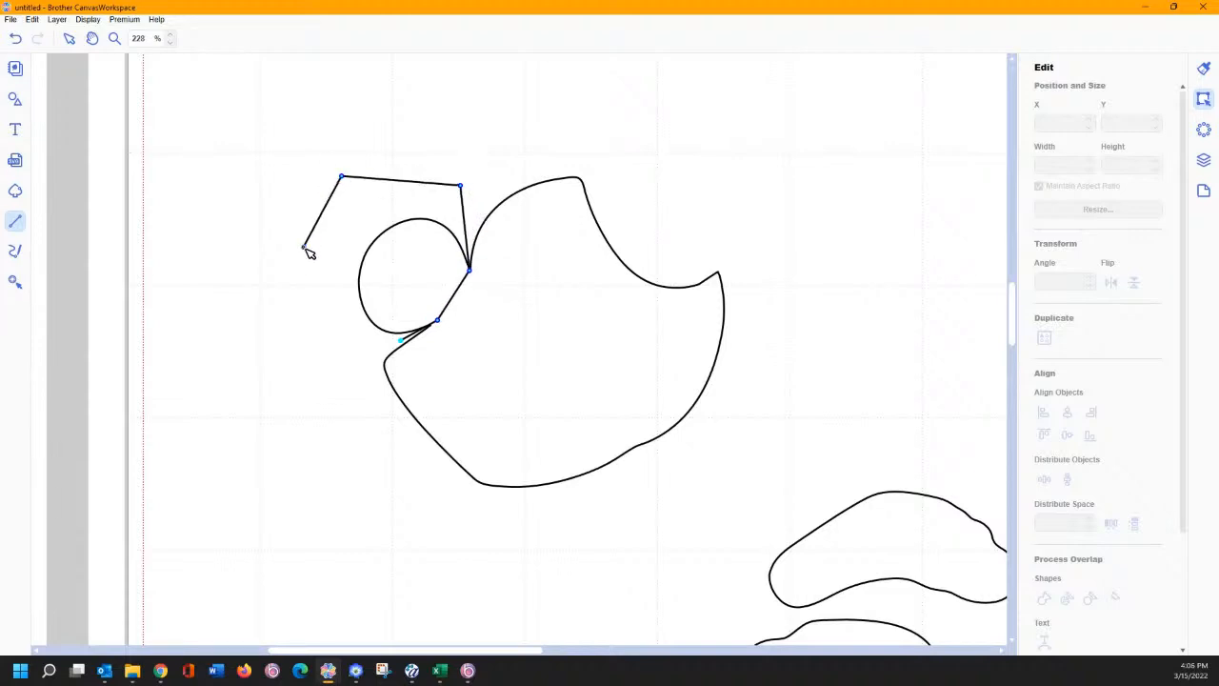
{"action": "left_click", "coordinate": [303, 246]}
{"action": "left_click", "coordinate": [313, 319]}
{"action": "left_click", "coordinate": [401, 340]}
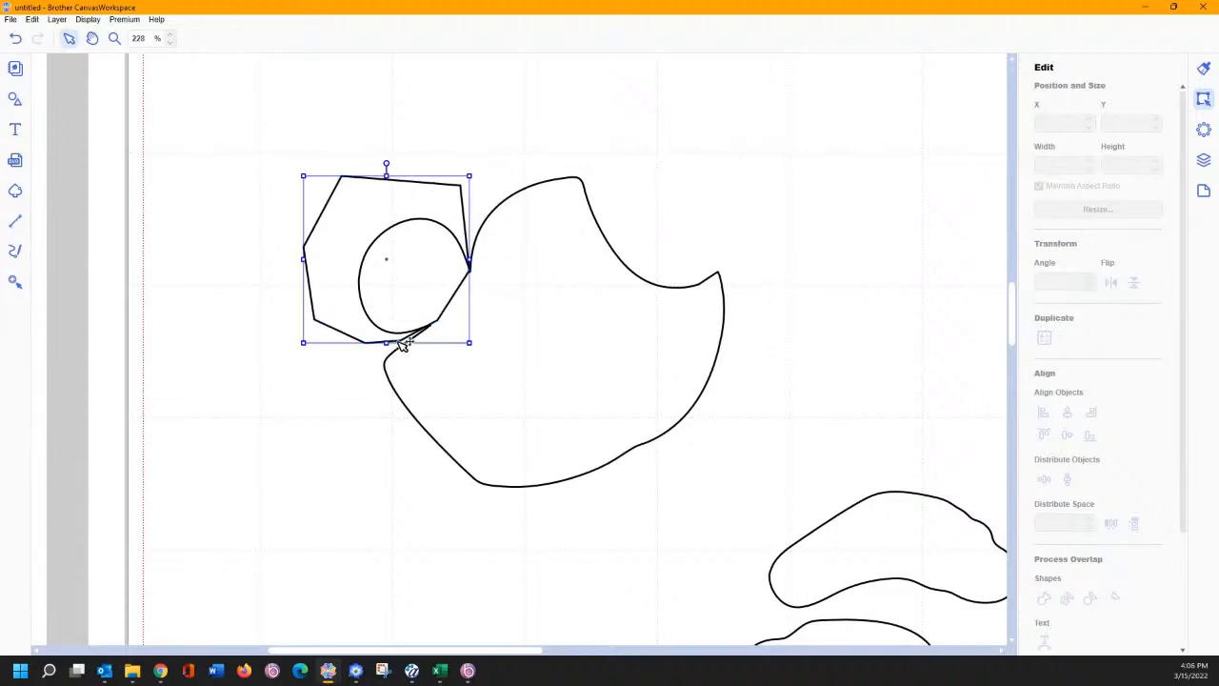
Step: Divide the face piece and the overlapping polygon into separate shapes, and delete the leftover piece outside the ear
{"action": "left_click_drag", "start_coordinate": [258, 104], "coordinate": [757, 519]}
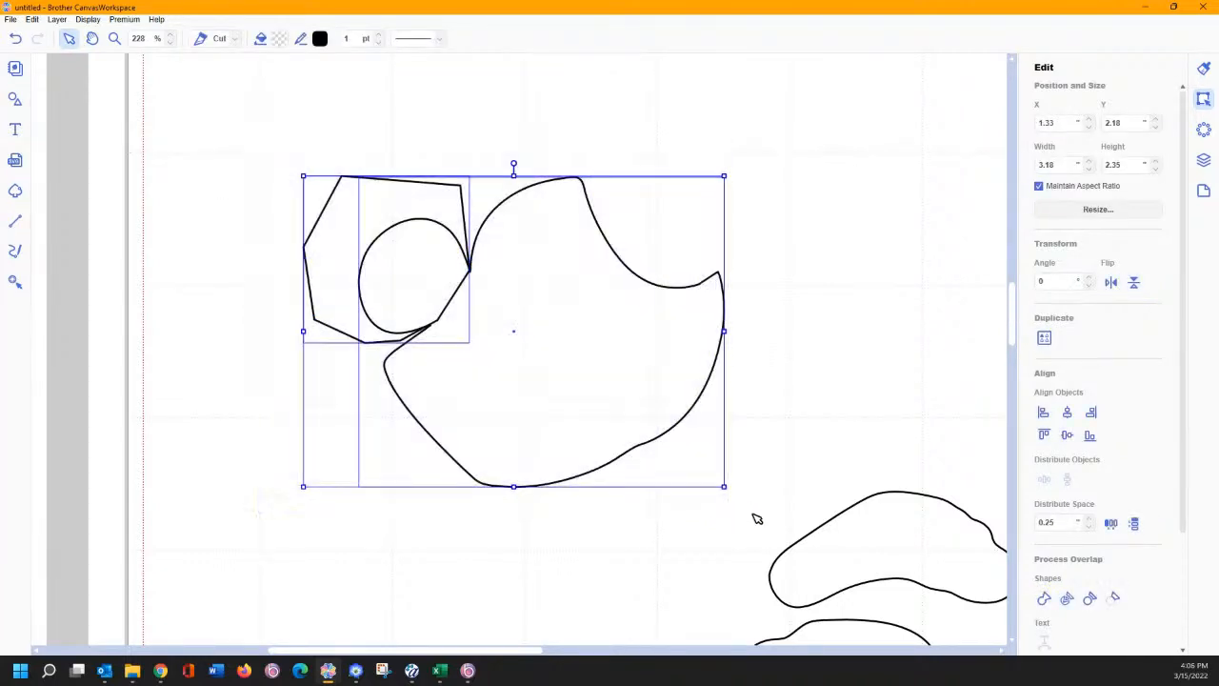
{"action": "left_click", "coordinate": [1067, 598]}
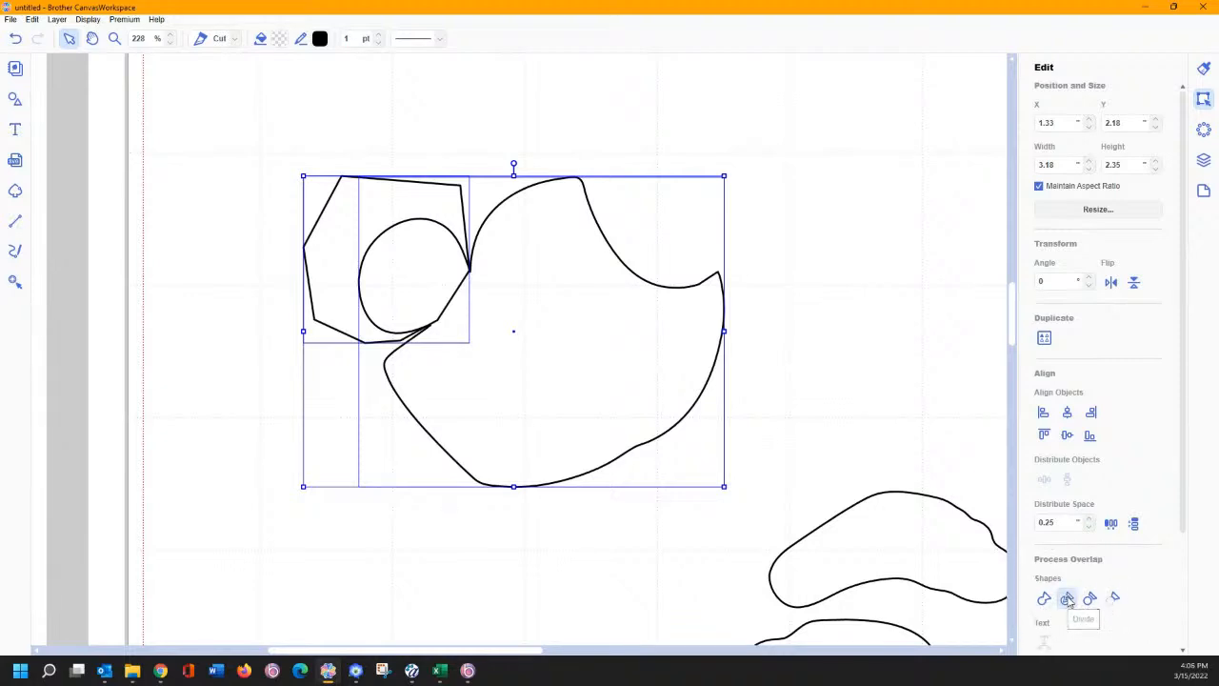
{"action": "left_click", "coordinate": [811, 385]}
{"action": "left_click", "coordinate": [467, 212]}
{"action": "left_click_drag", "start_coordinate": [468, 212], "coordinate": [300, 141]}
{"action": "key", "text": "Delete"}
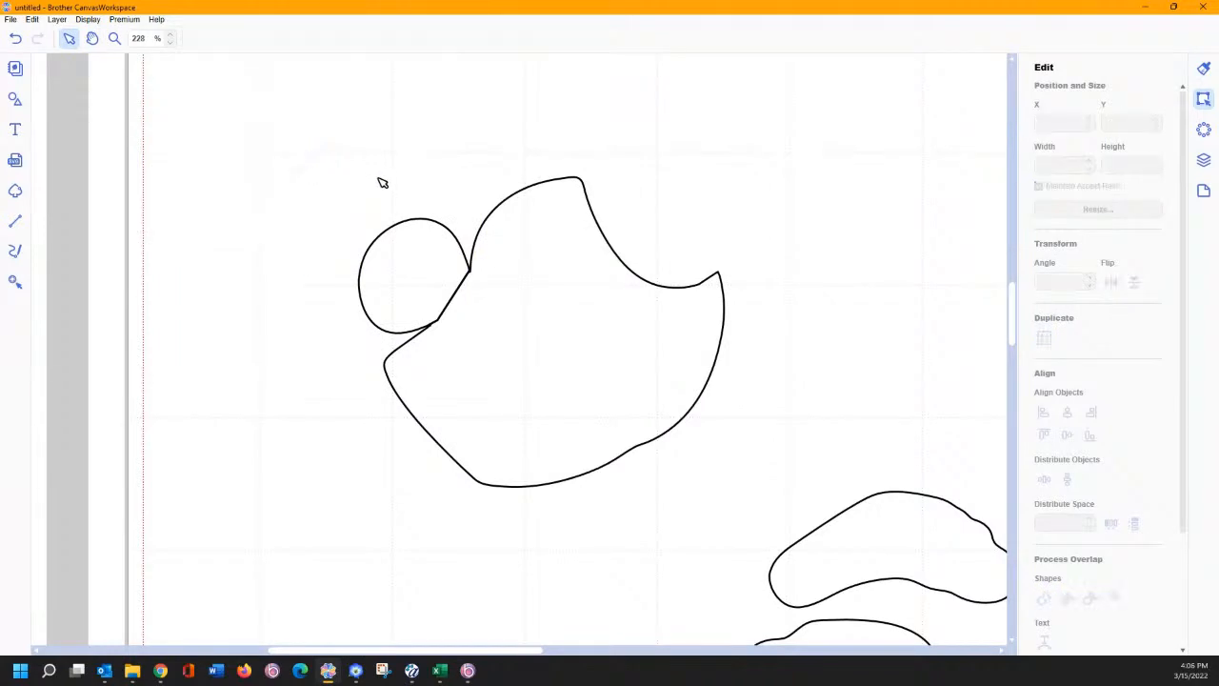
Step: Move the ear clear of the face piece, and clean up the stray path points at the lower end of the face's cut edge
{"action": "left_click_drag", "start_coordinate": [403, 223], "coordinate": [342, 169]}
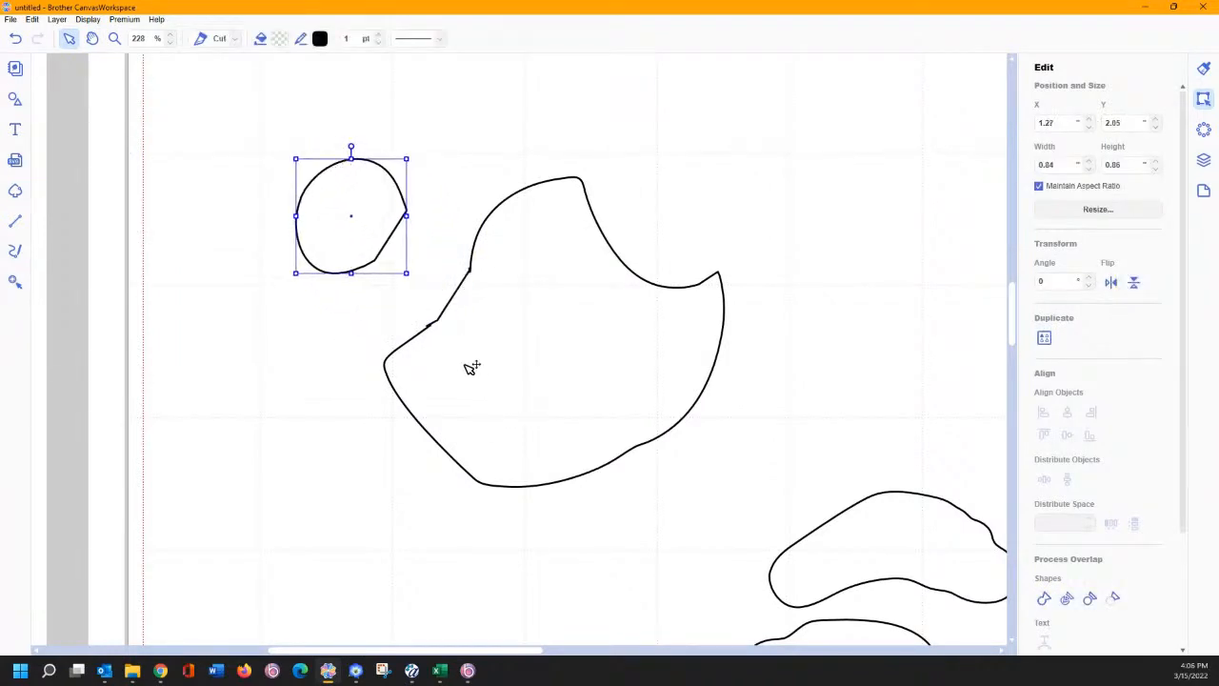
{"action": "left_click", "coordinate": [467, 282]}
{"action": "double_click", "coordinate": [467, 282]}
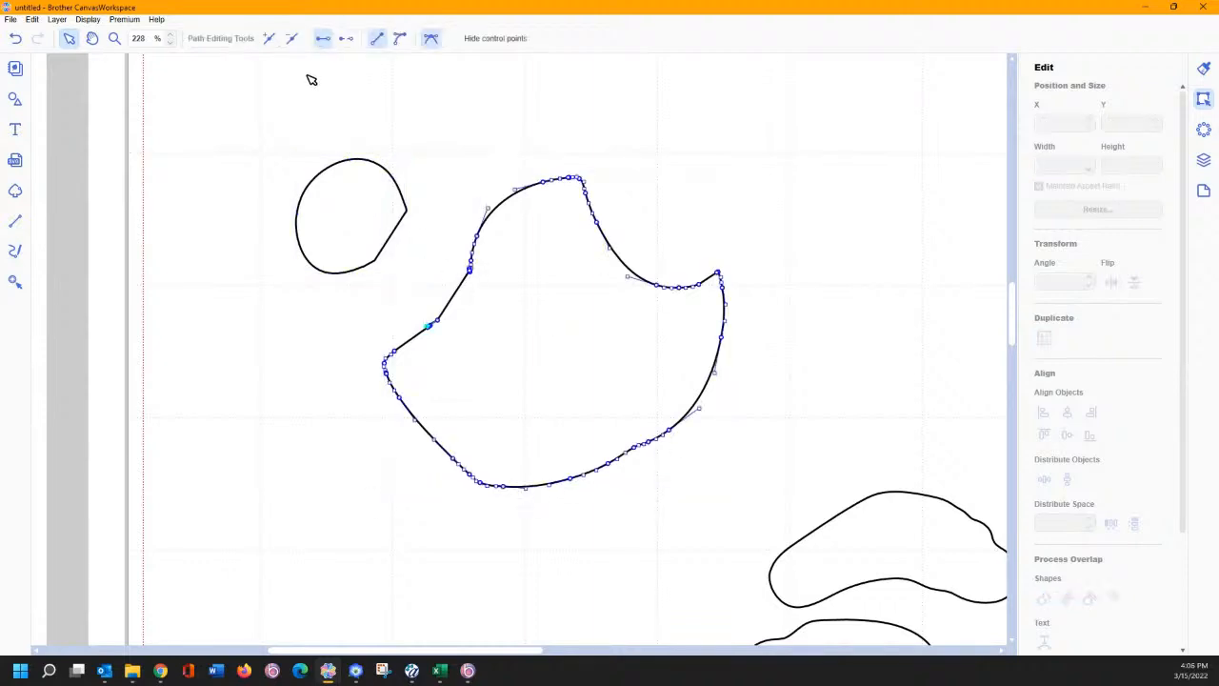
{"action": "left_click", "coordinate": [114, 38]}
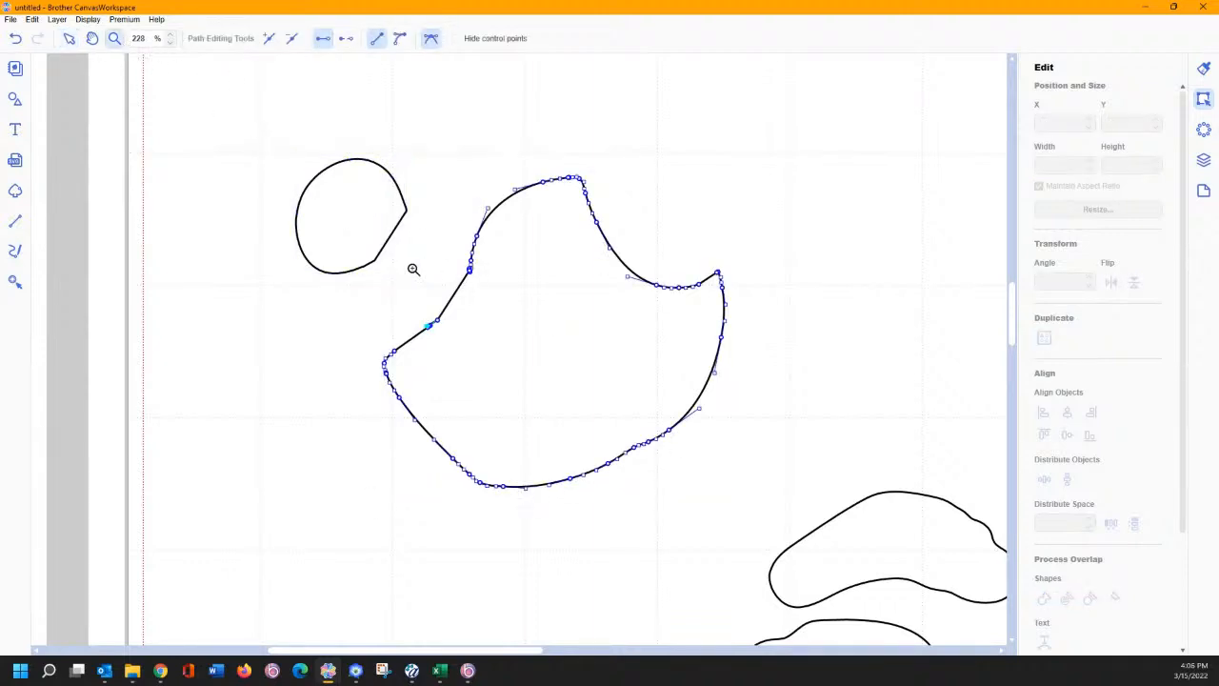
{"action": "left_click_drag", "start_coordinate": [412, 269], "coordinate": [497, 326]}
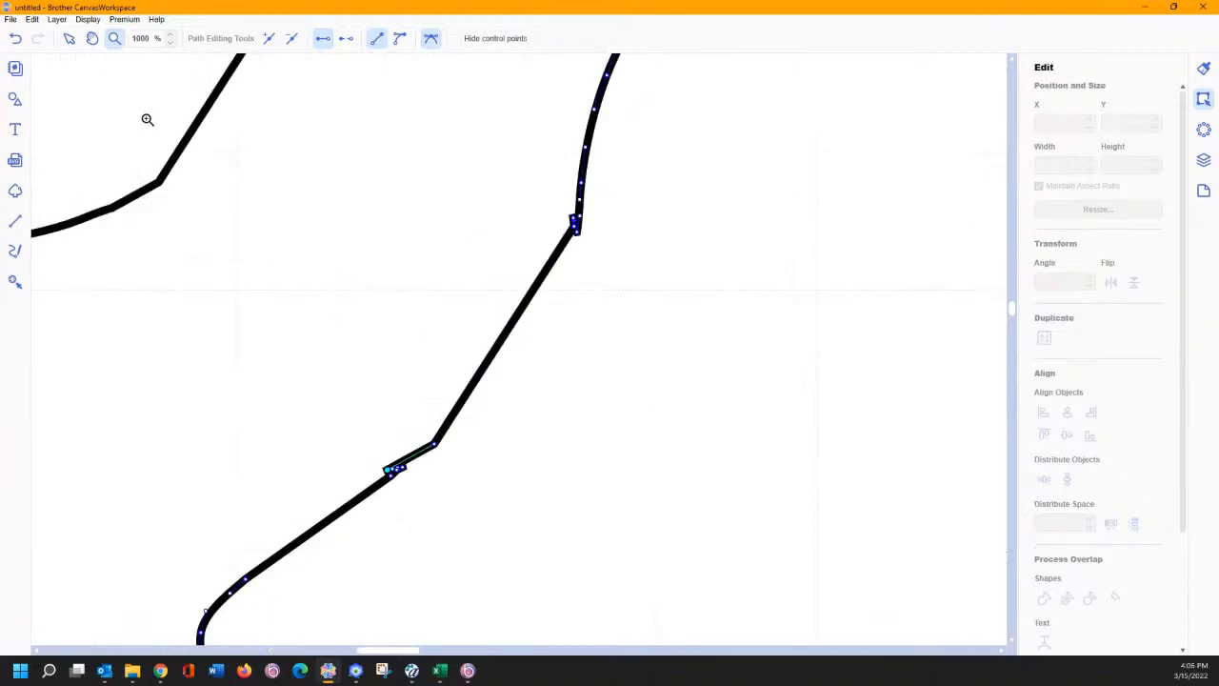
{"action": "left_click", "coordinate": [69, 39]}
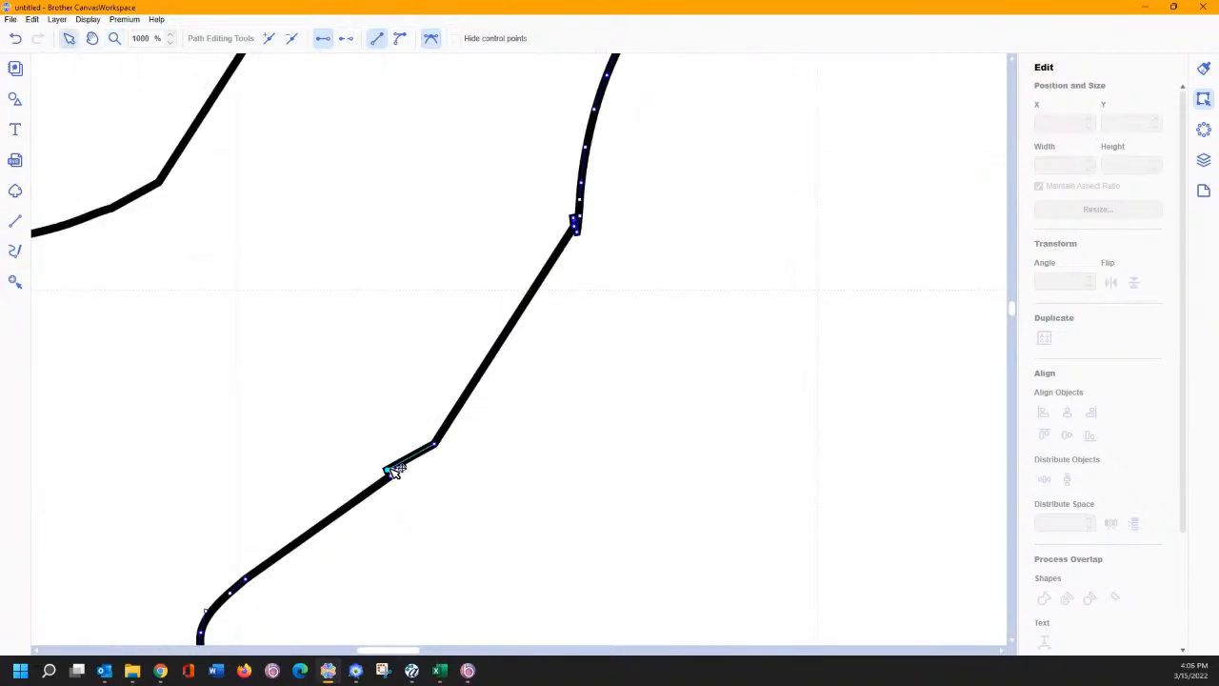
{"action": "mouse_move", "coordinate": [394, 471]}
{"action": "left_mouse_down"}
{"action": "mouse_move", "coordinate": [423, 460]}
{"action": "mouse_move", "coordinate": [410, 466]}
{"action": "left_mouse_up"}
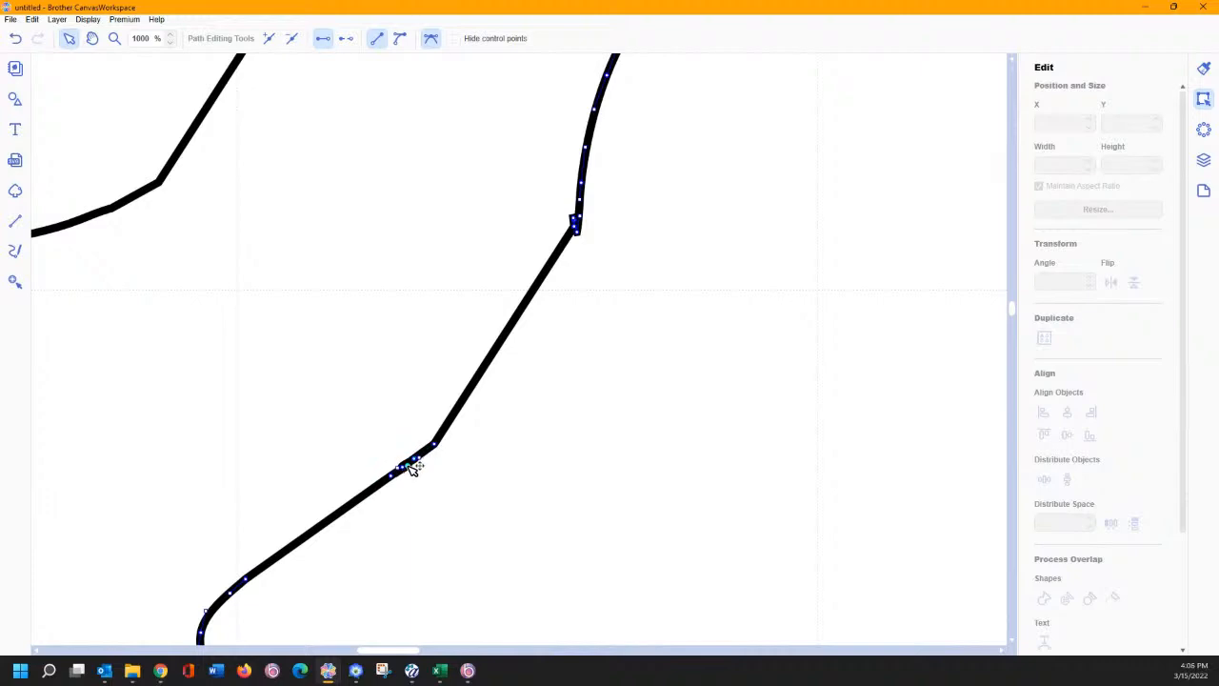
{"action": "left_click", "coordinate": [455, 39]}
{"action": "mouse_move", "coordinate": [407, 468]}
{"action": "left_mouse_down"}
{"action": "mouse_move", "coordinate": [383, 474]}
{"action": "mouse_move", "coordinate": [396, 471]}
{"action": "left_mouse_up"}
{"action": "left_click", "coordinate": [406, 463]}
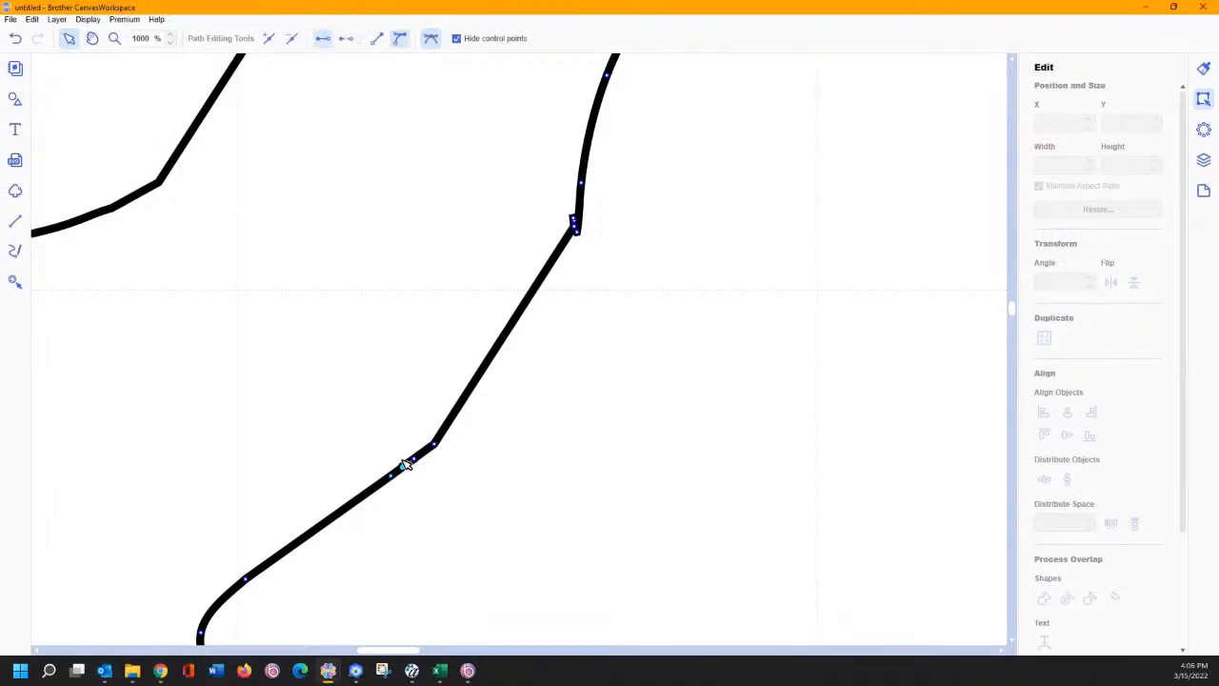
{"action": "left_click", "coordinate": [489, 205]}
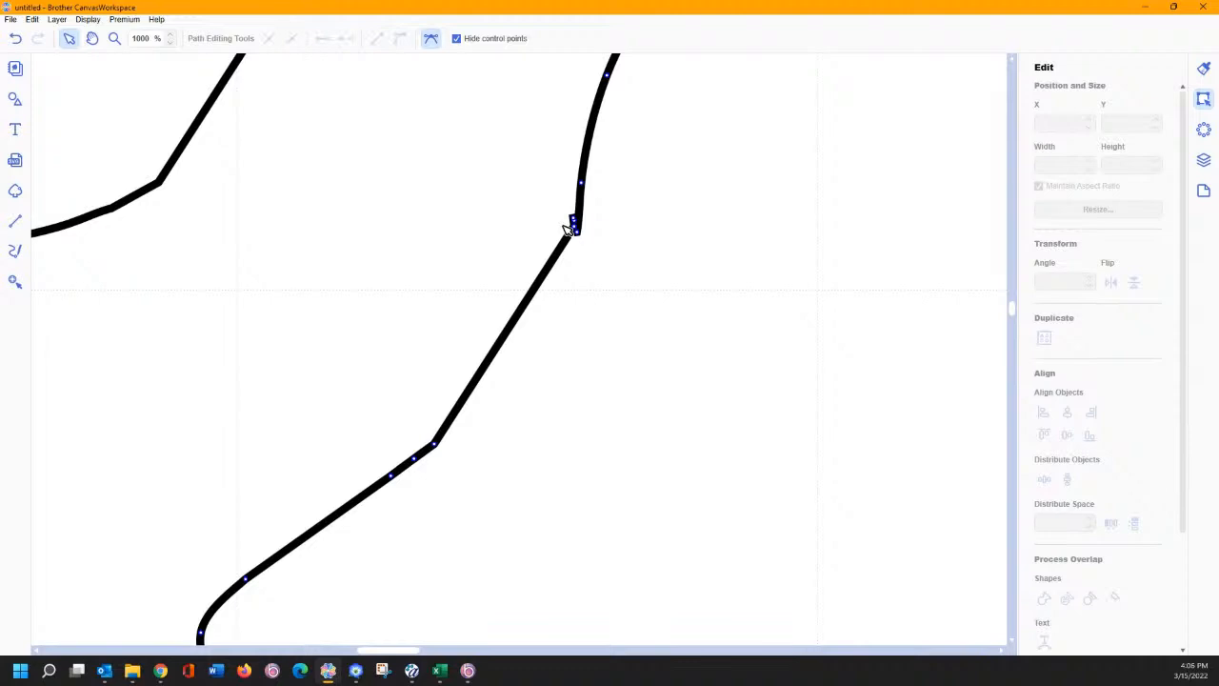
Step: Delete the stray path points at the upper end of the face's cut edge, leaving a single clean corner
{"action": "left_click", "coordinate": [577, 221]}
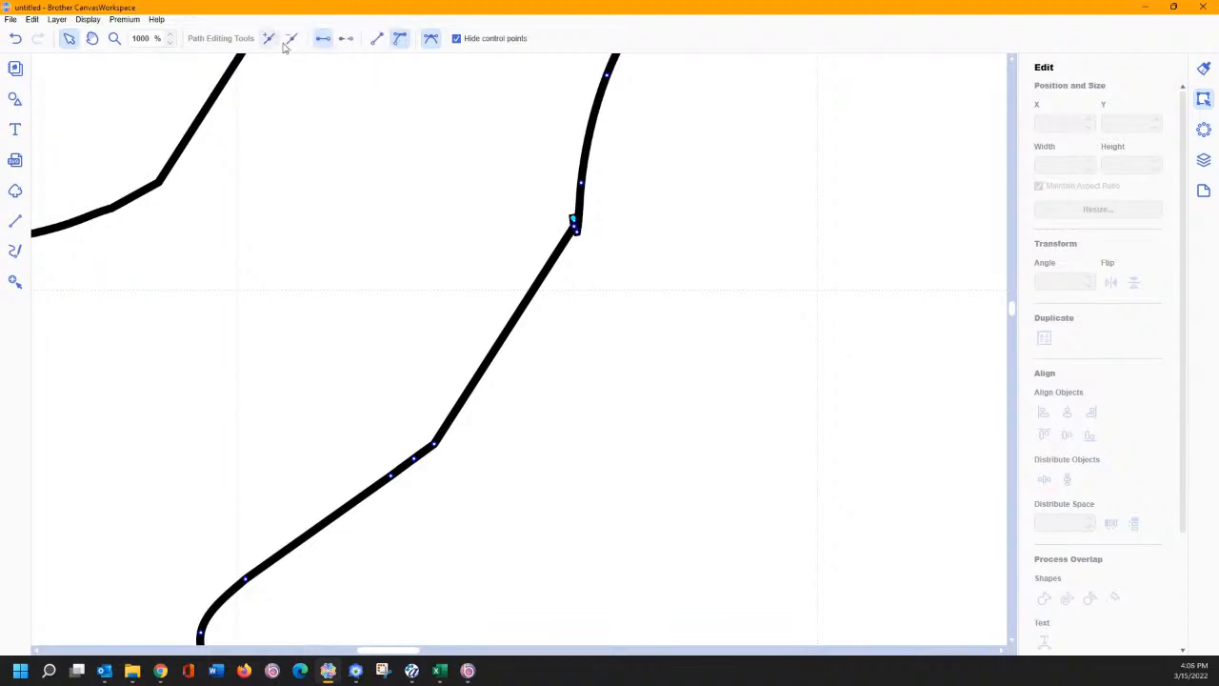
{"action": "left_click", "coordinate": [542, 237]}
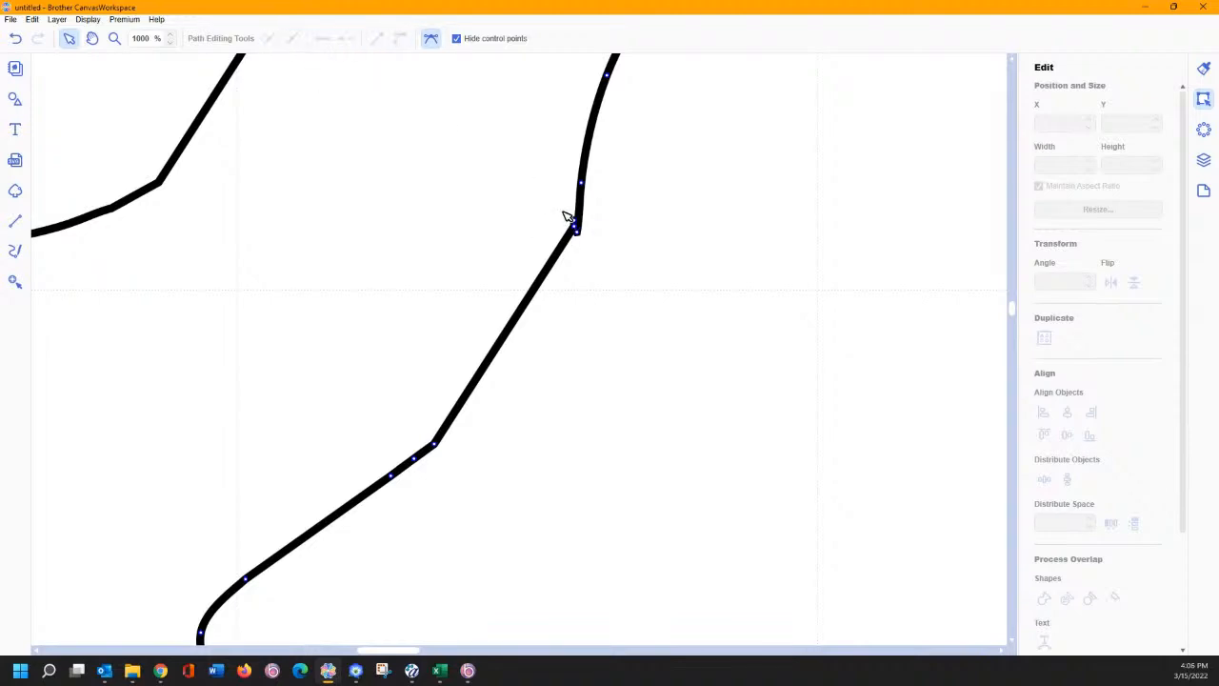
{"action": "left_click_drag", "start_coordinate": [564, 212], "coordinate": [579, 228]}
{"action": "left_click", "coordinate": [273, 139]}
{"action": "left_click", "coordinate": [291, 38]}
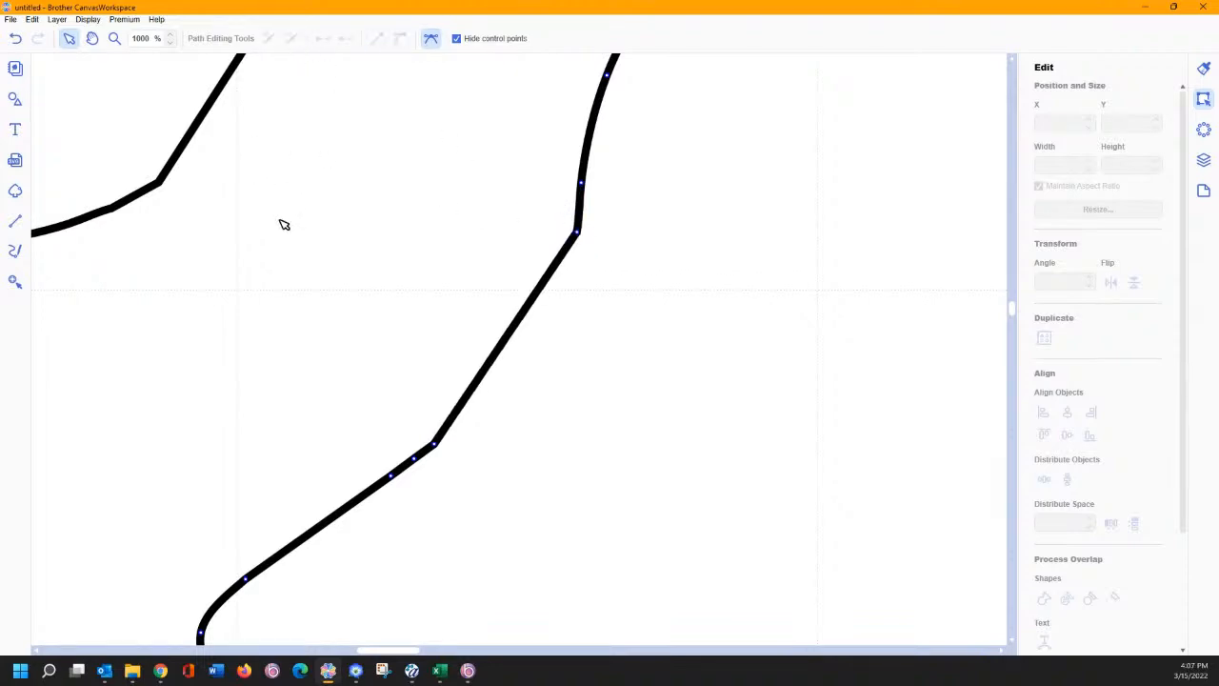
Step: Place the face piece over the front opening of the hedgehog's spiny body, lining up their lower edges
{"action": "left_click", "coordinate": [115, 38]}
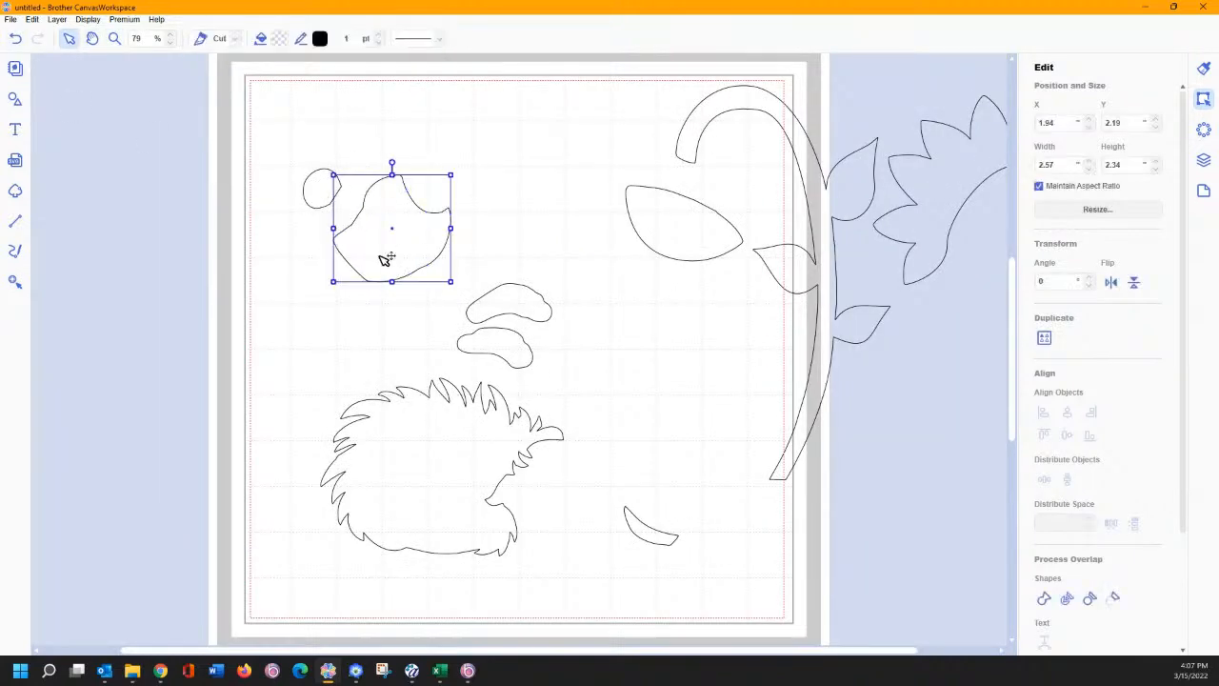
{"action": "left_click_drag", "start_coordinate": [384, 259], "coordinate": [521, 527]}
{"action": "left_click_drag", "start_coordinate": [522, 527], "coordinate": [522, 524]}
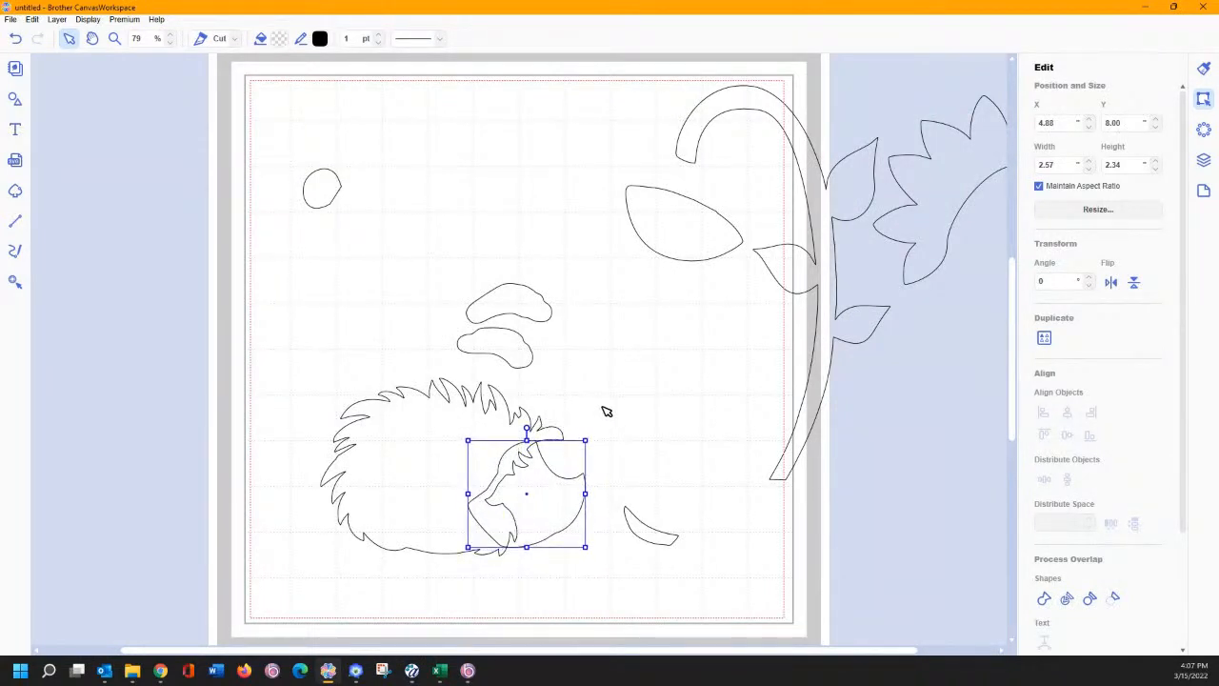
{"action": "left_click_drag", "start_coordinate": [575, 514], "coordinate": [580, 517]}
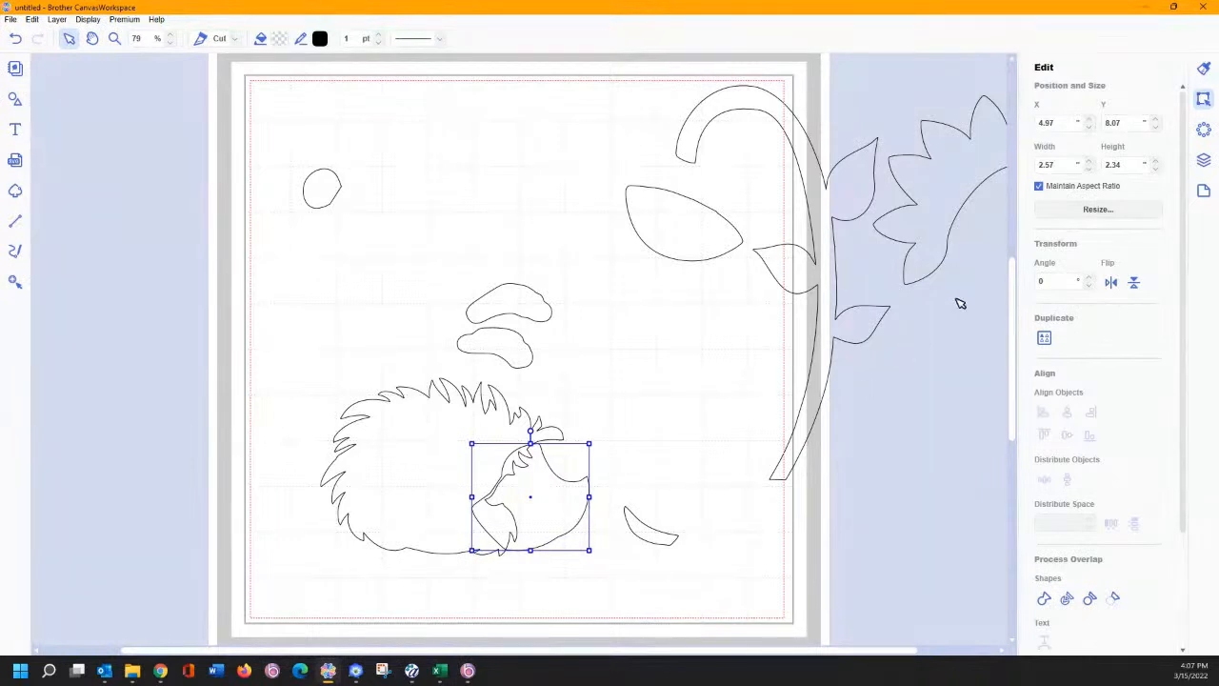
Step: Raise the spiny body in the layer order so that it sits directly above the face piece
{"action": "left_click", "coordinate": [1204, 159]}
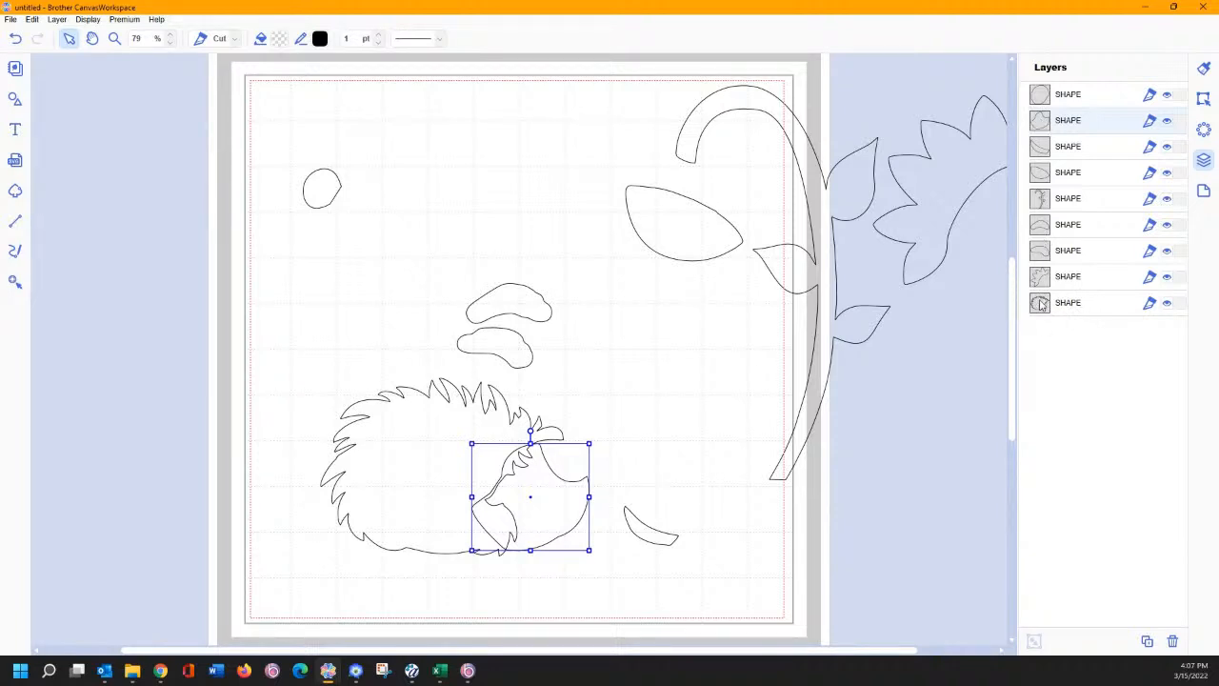
{"action": "left_click_drag", "start_coordinate": [1040, 304], "coordinate": [1044, 121]}
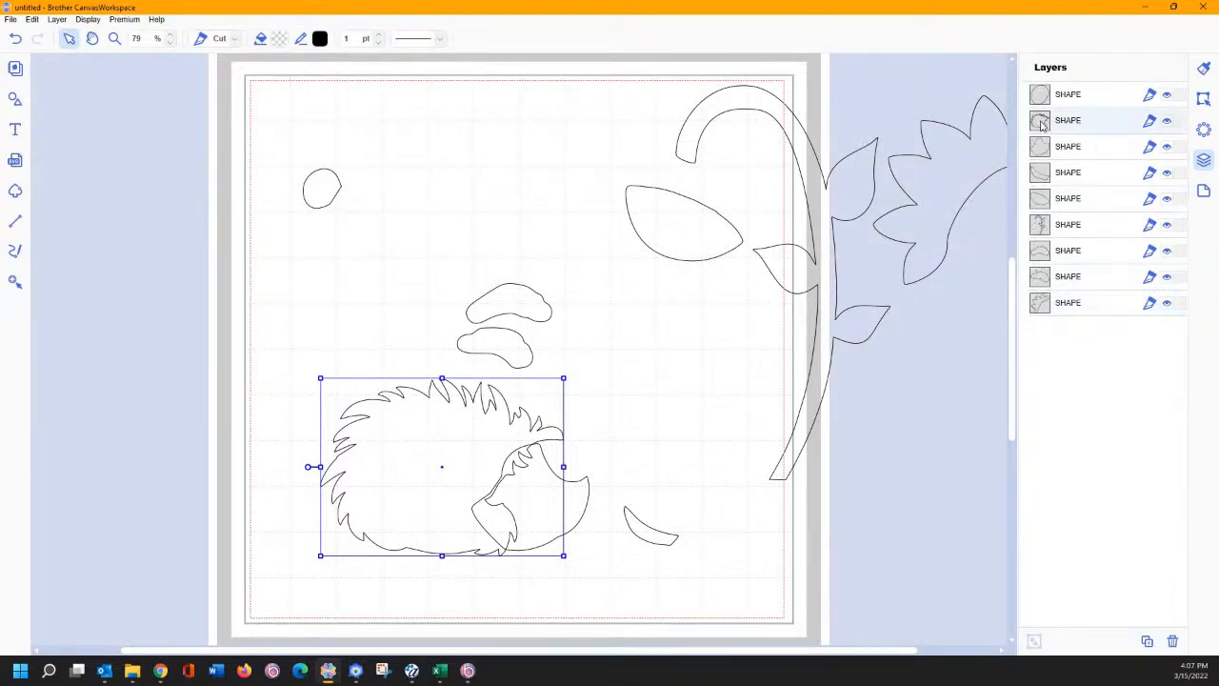
{"action": "left_click", "coordinate": [648, 411]}
Step: Select only the spiny body and the face piece, and remove the part of the face overlapped by the body
{"action": "left_click_drag", "start_coordinate": [289, 369], "coordinate": [532, 556]}
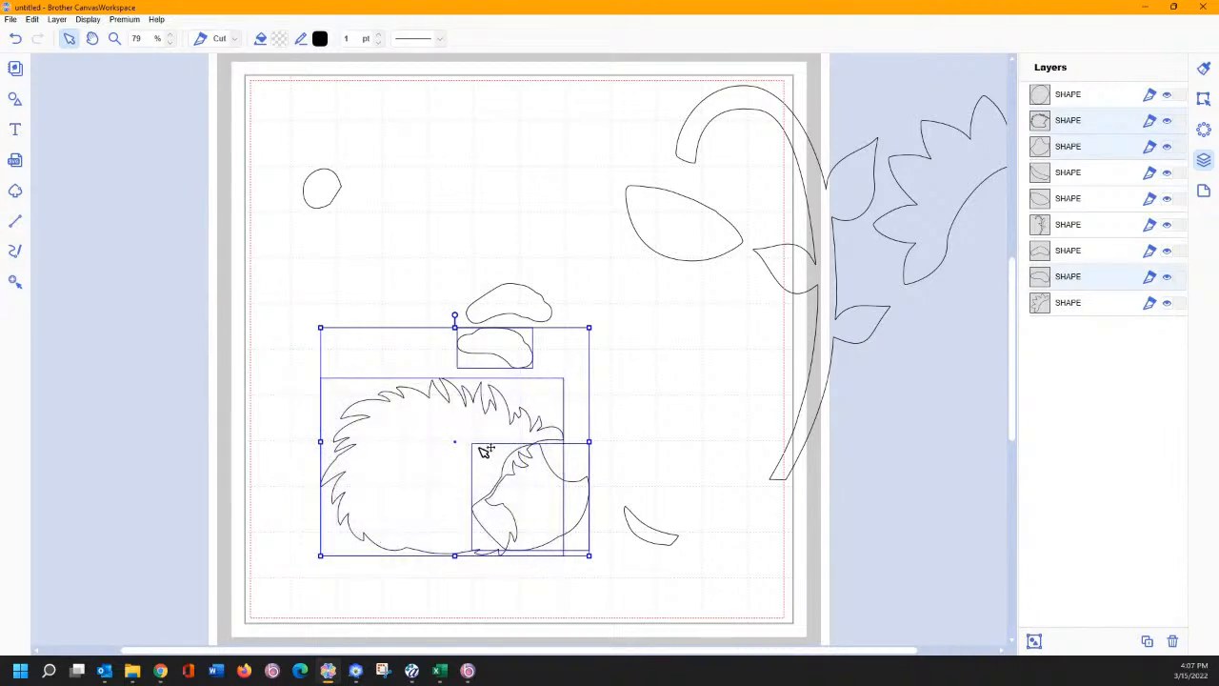
{"action": "left_click", "coordinate": [714, 402]}
{"action": "left_click", "coordinate": [1046, 124]}
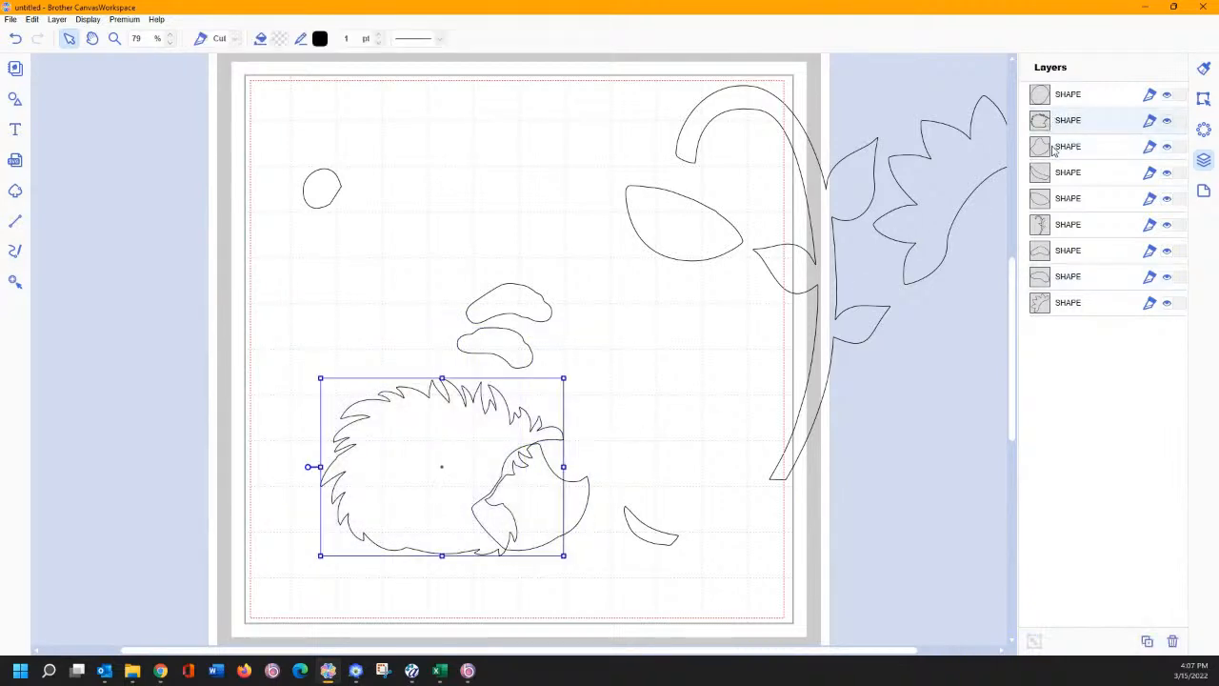
{"action": "left_click", "coordinate": [1040, 151], "text": "ctrl"}
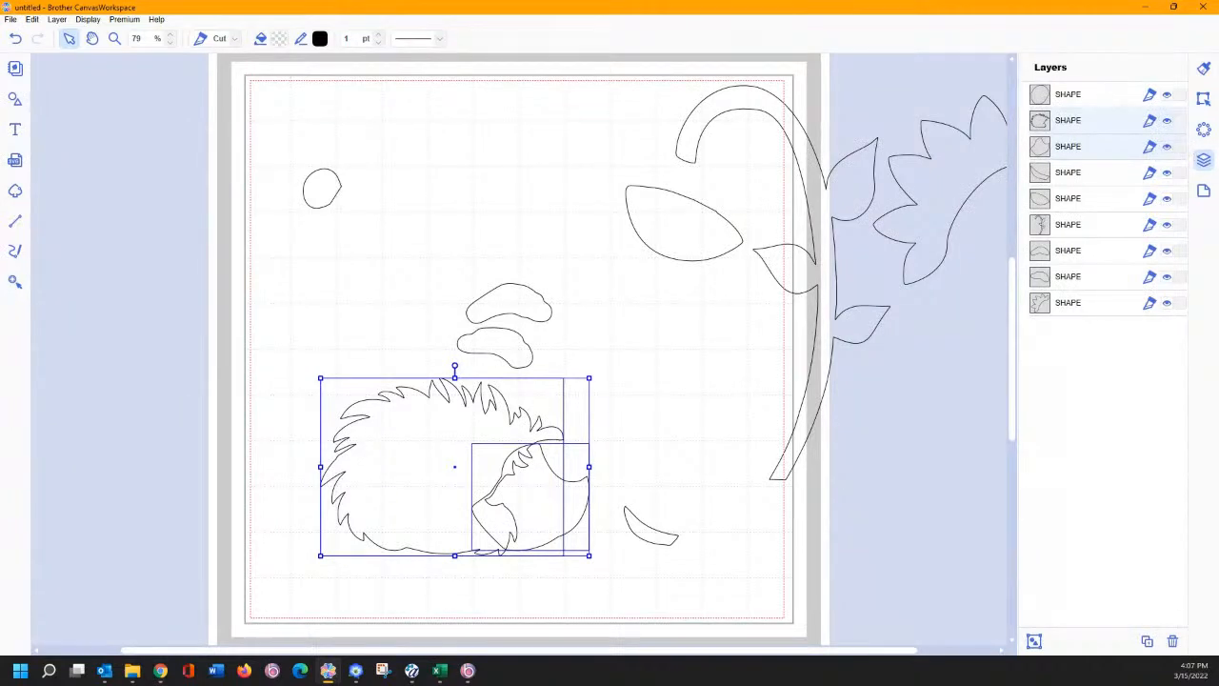
{"action": "left_click", "coordinate": [1210, 106]}
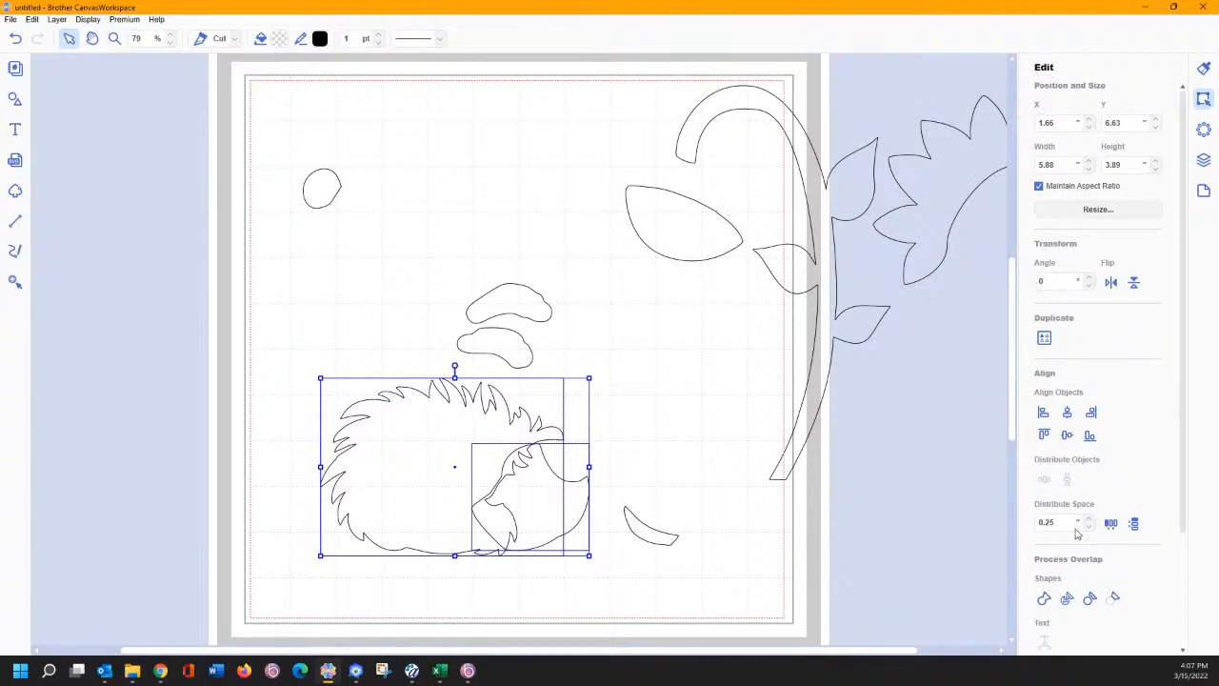
{"action": "left_click", "coordinate": [1091, 600]}
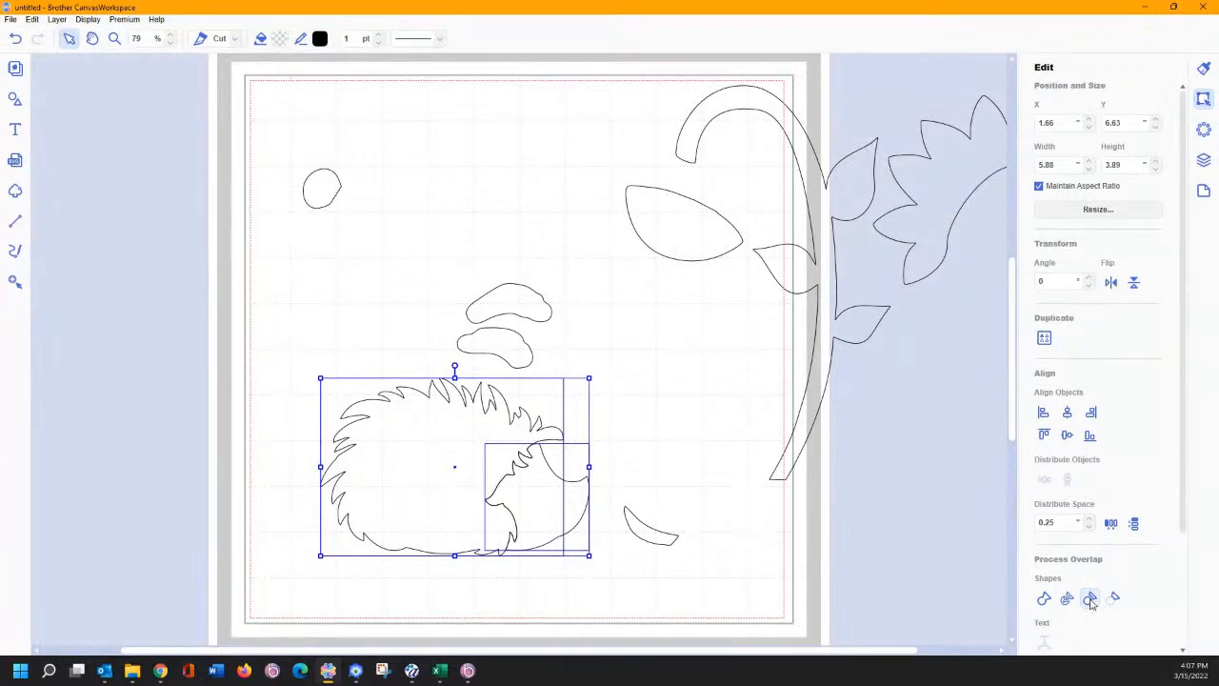
{"action": "left_click", "coordinate": [619, 430]}
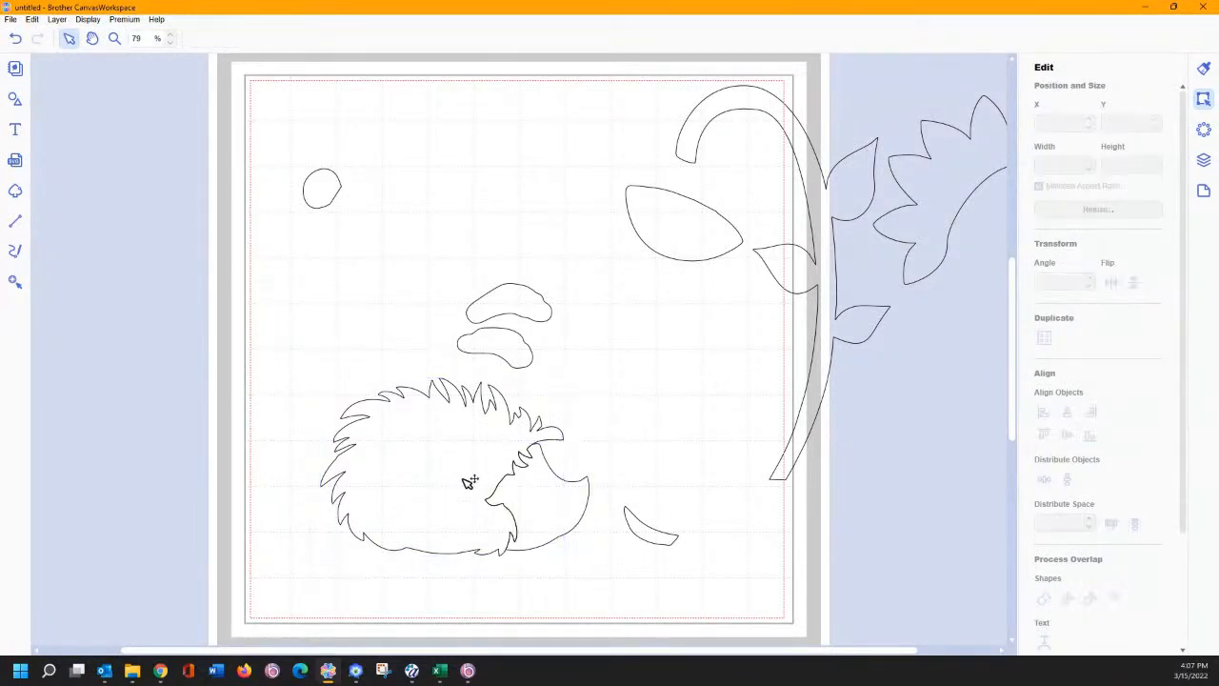
Step: Pull the trimmed face piece slightly away from the body to check the cut, and undo the move
{"action": "left_click", "coordinate": [559, 476]}
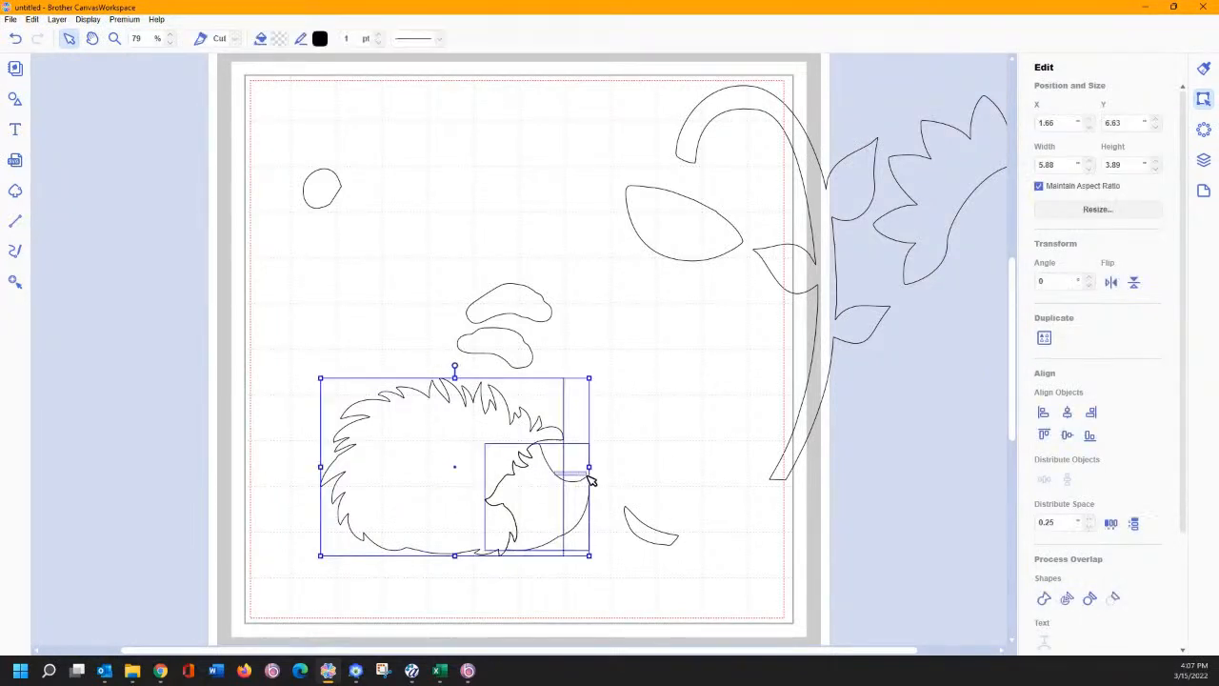
{"action": "left_click", "coordinate": [653, 468]}
{"action": "left_click_drag", "start_coordinate": [588, 495], "coordinate": [618, 500]}
{"action": "left_click", "coordinate": [16, 39]}
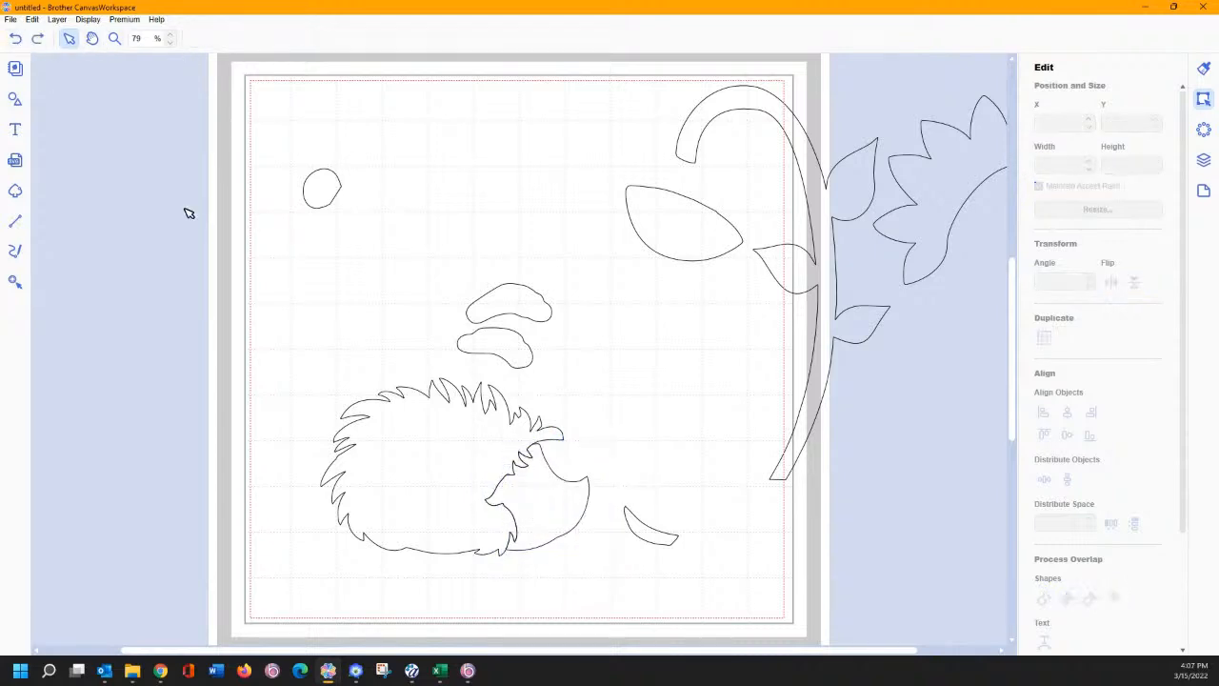
Step: Position the two feet side by side overlapping the body's lower edge, and the curved tail piece at the body's lower rear
{"action": "left_click_drag", "start_coordinate": [499, 341], "coordinate": [485, 559]}
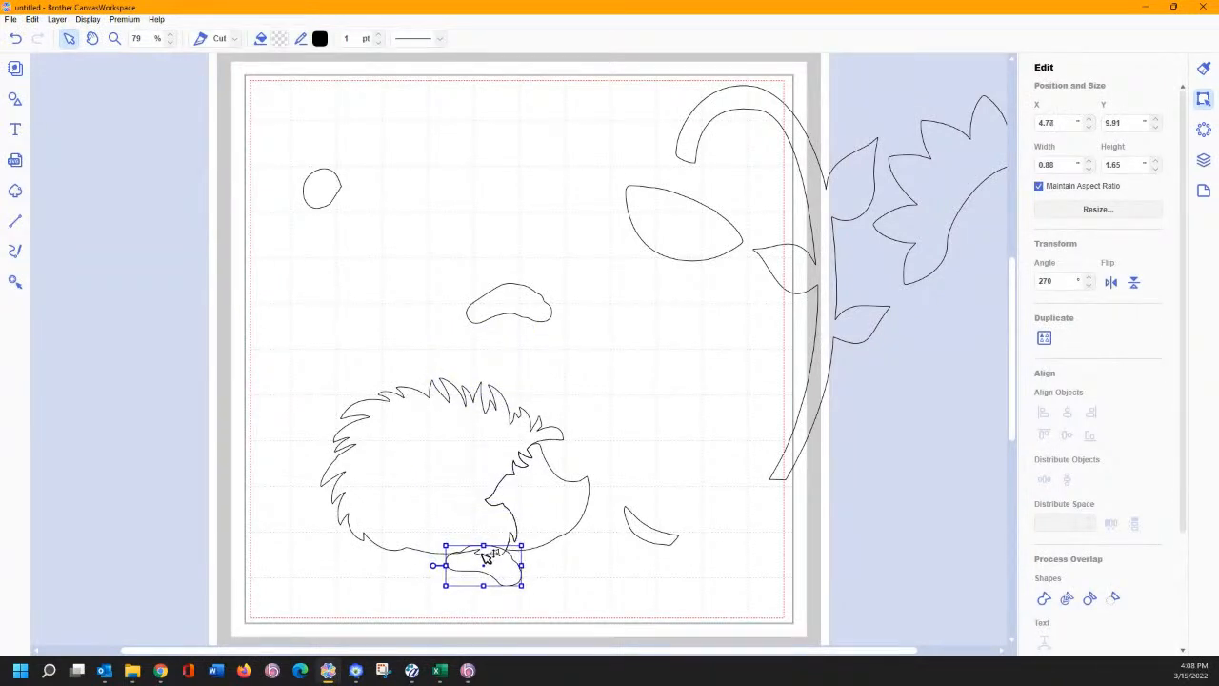
{"action": "left_click_drag", "start_coordinate": [522, 303], "coordinate": [602, 563]}
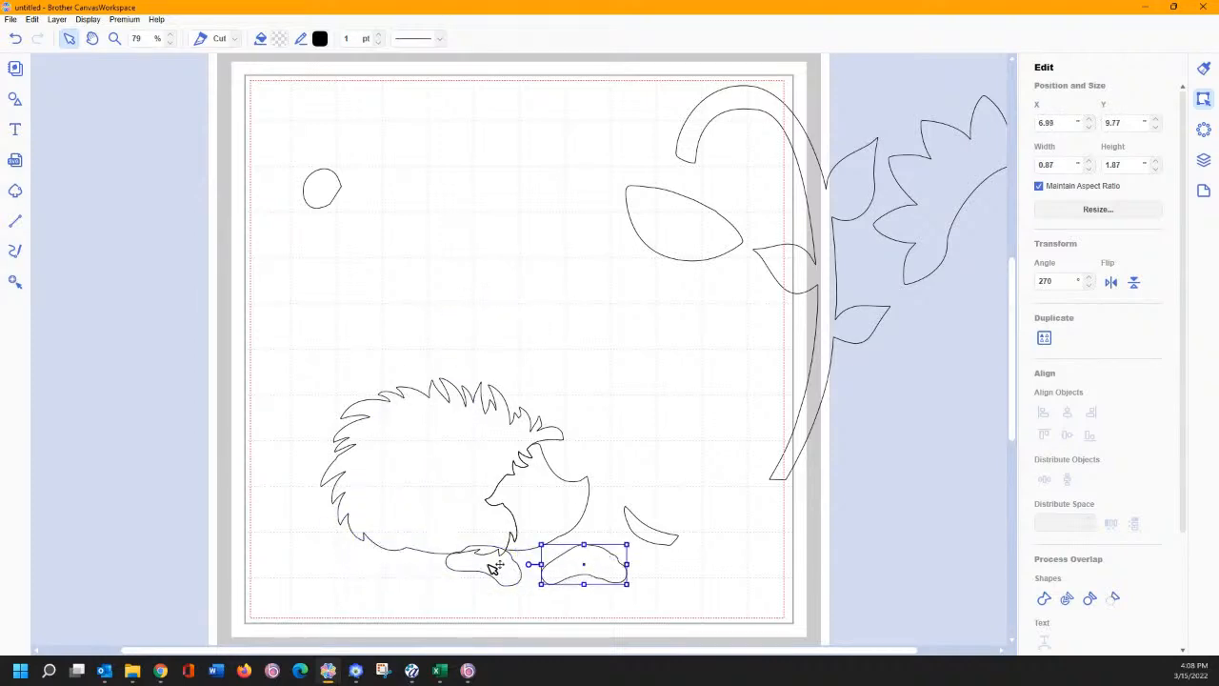
{"action": "left_click_drag", "start_coordinate": [489, 566], "coordinate": [402, 566]}
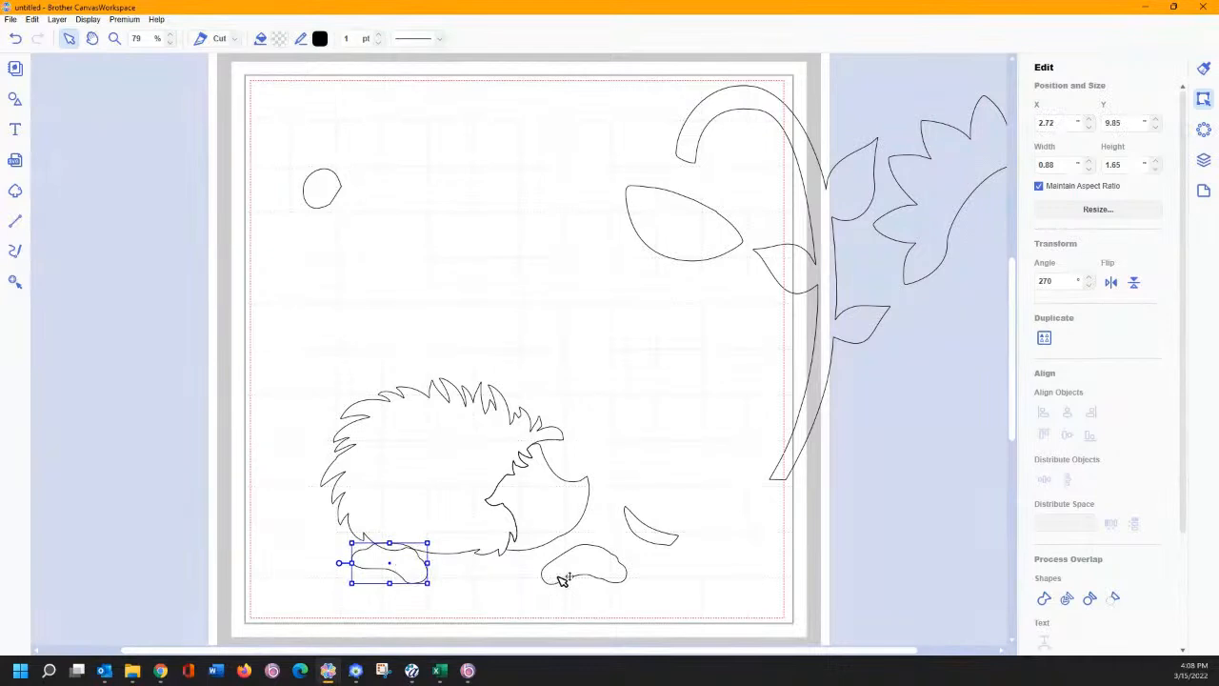
{"action": "left_click_drag", "start_coordinate": [578, 567], "coordinate": [480, 567]}
{"action": "left_click", "coordinate": [561, 583]}
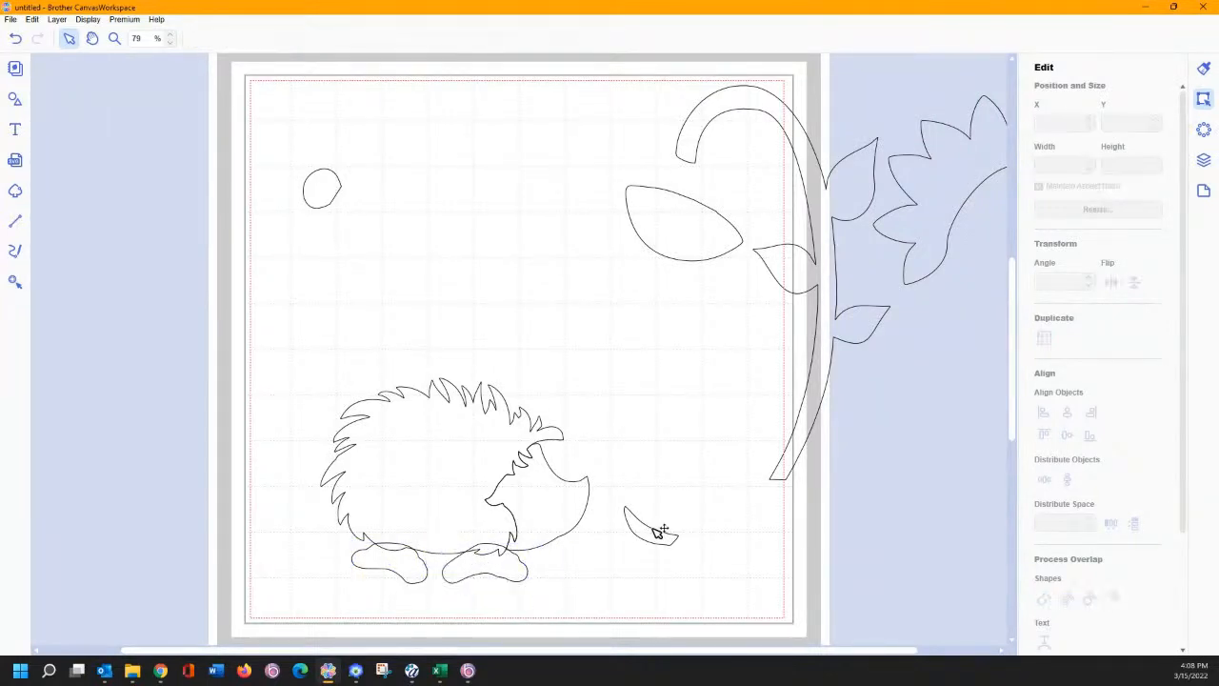
{"action": "left_click_drag", "start_coordinate": [660, 530], "coordinate": [352, 541]}
{"action": "left_click", "coordinate": [627, 450]}
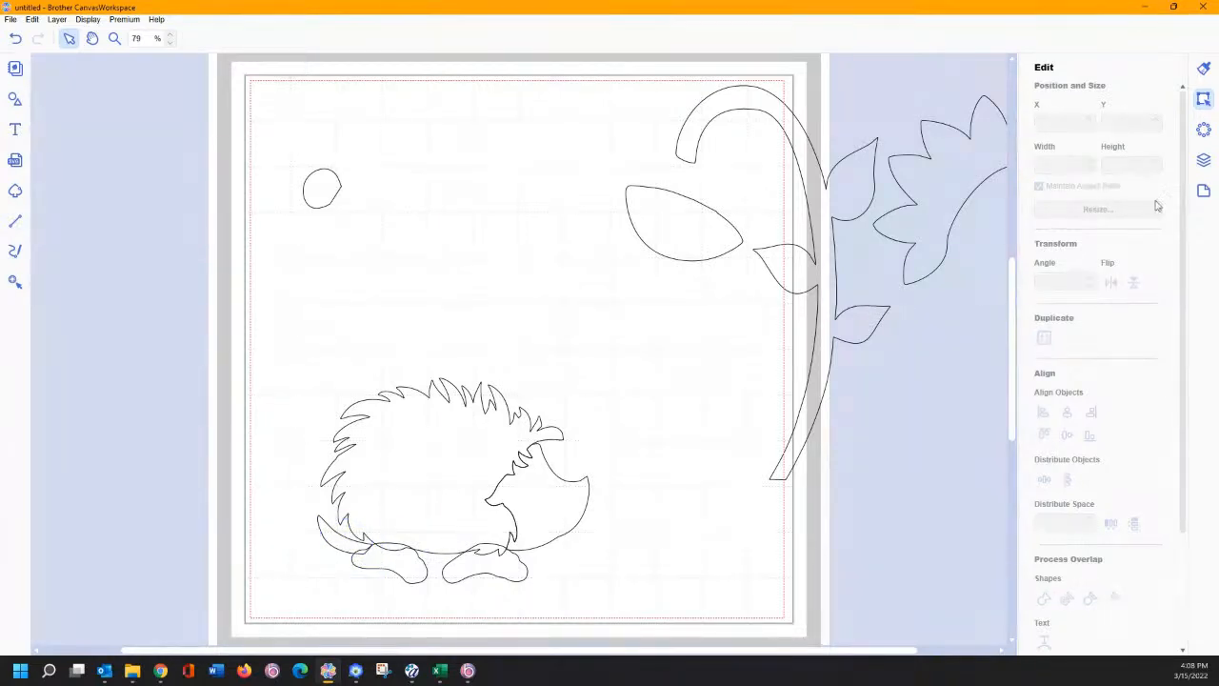
Step: Bring the tail piece and both feet together to the front of the layer order, above the spiny body
{"action": "left_click", "coordinate": [1204, 164]}
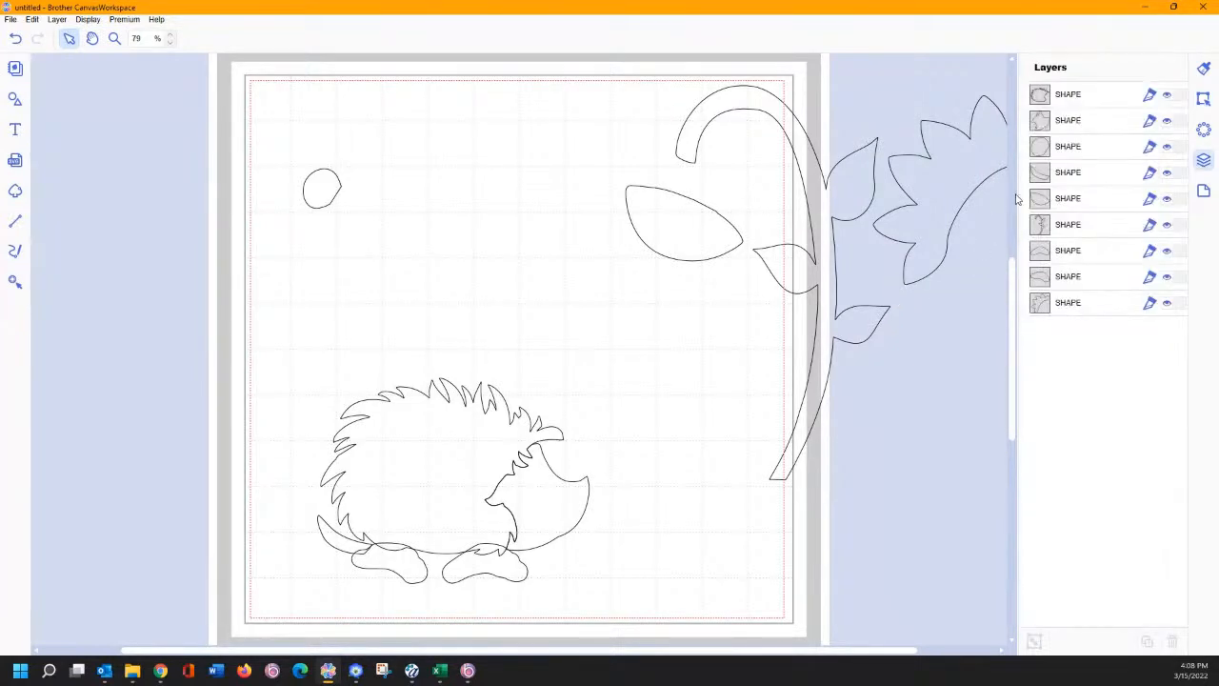
{"action": "left_click", "coordinate": [1043, 177]}
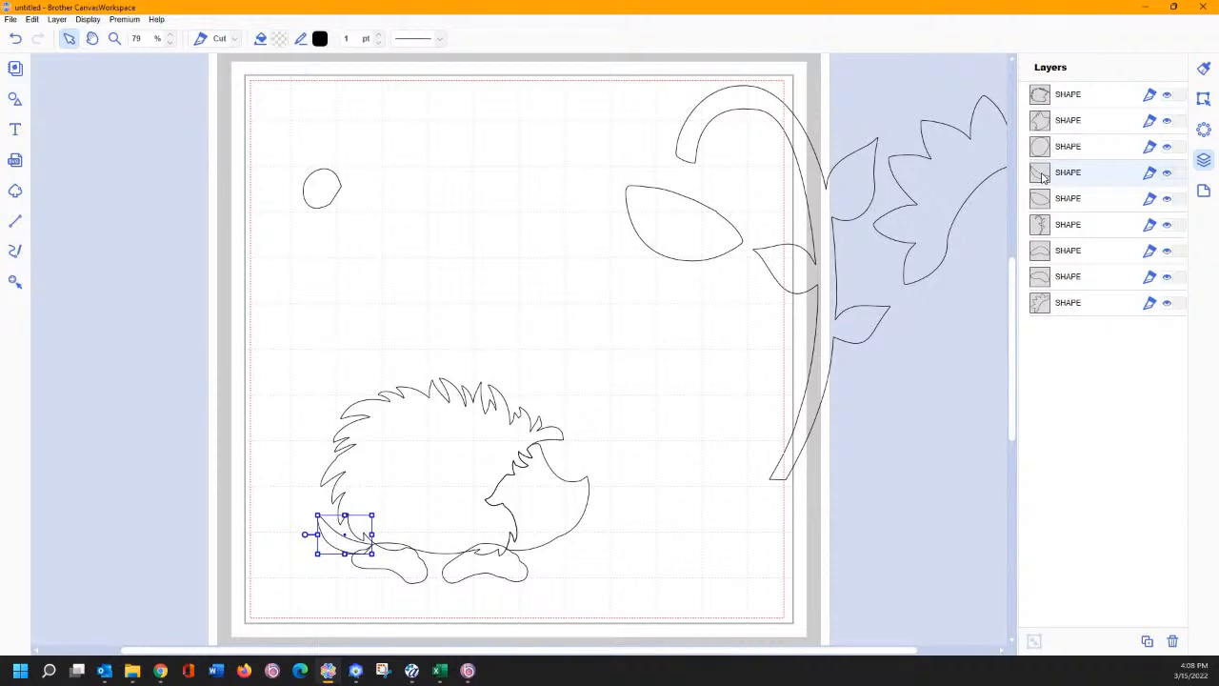
{"action": "left_click", "coordinate": [1050, 251], "text": "ctrl"}
{"action": "left_click", "coordinate": [1042, 277], "text": "ctrl"}
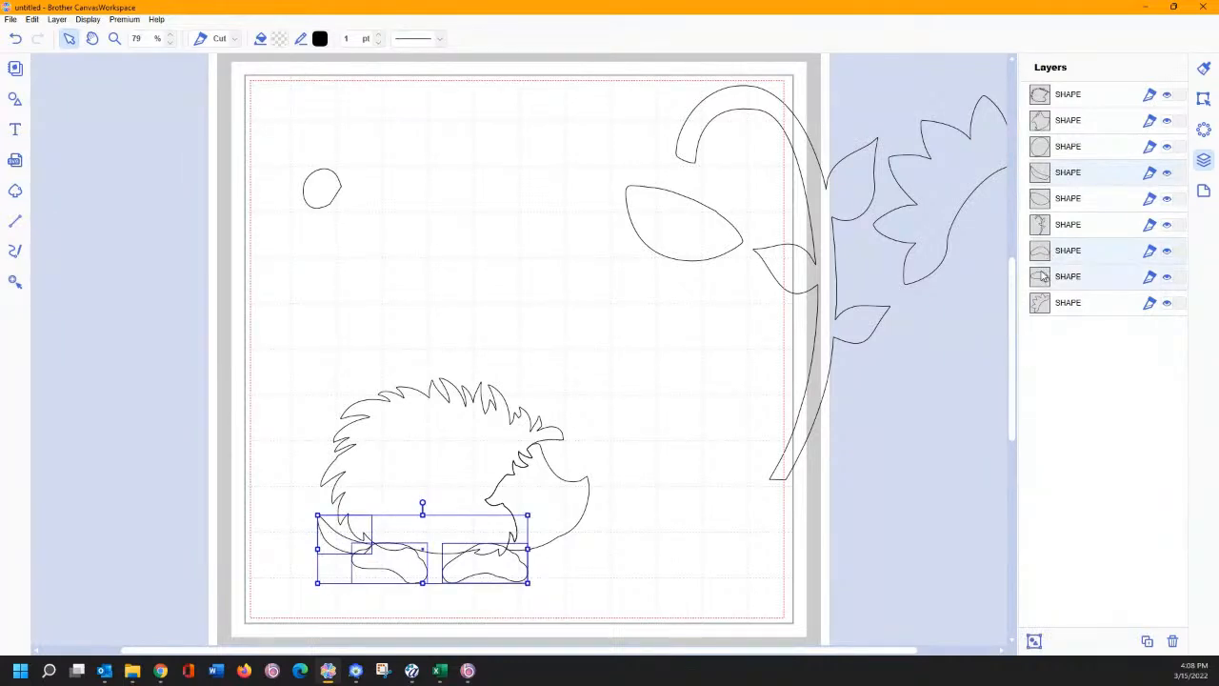
{"action": "left_click_drag", "start_coordinate": [1042, 175], "coordinate": [1046, 87]}
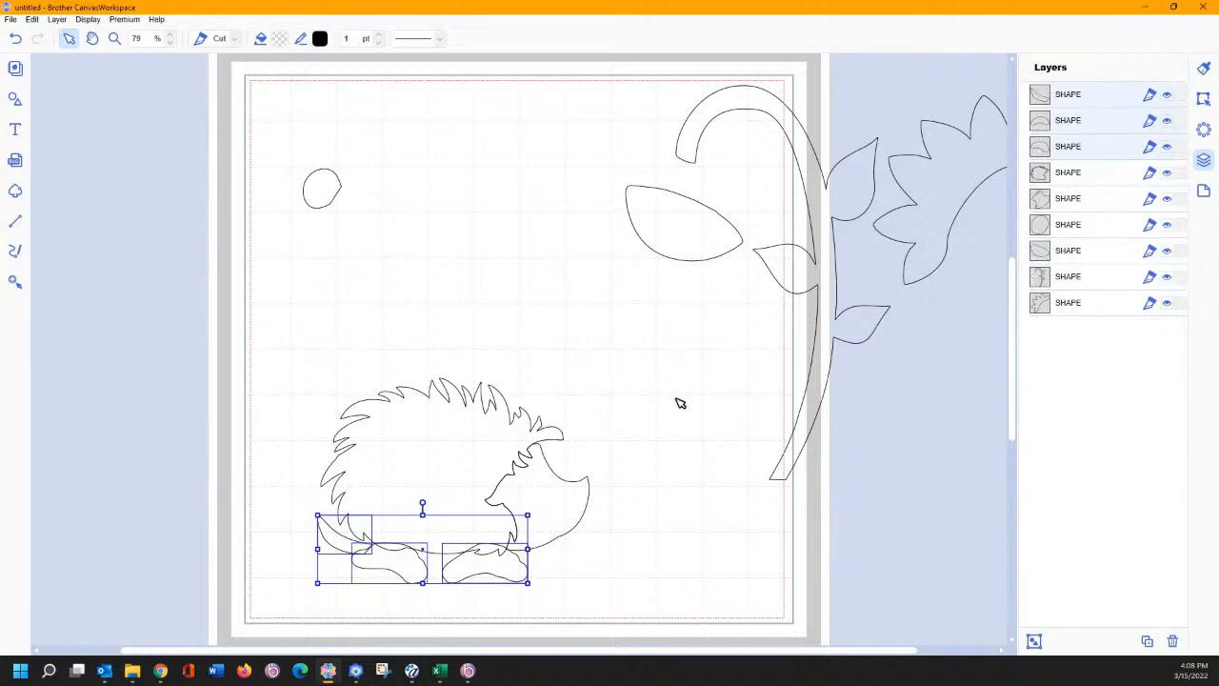
{"action": "left_click", "coordinate": [610, 453]}
Step: Remove the overlaps between the tail, both feet and the spiny body, and place the small circle on the body beside the face
{"action": "left_click_drag", "start_coordinate": [278, 331], "coordinate": [475, 587]}
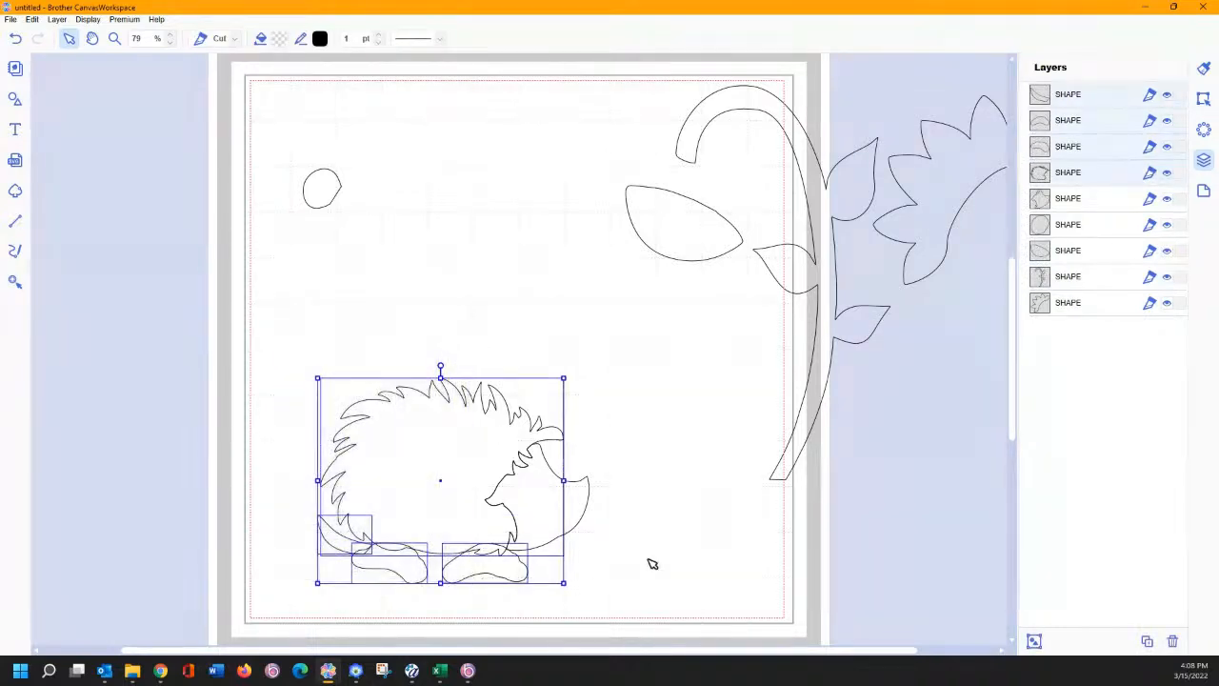
{"action": "left_click", "coordinate": [1204, 100]}
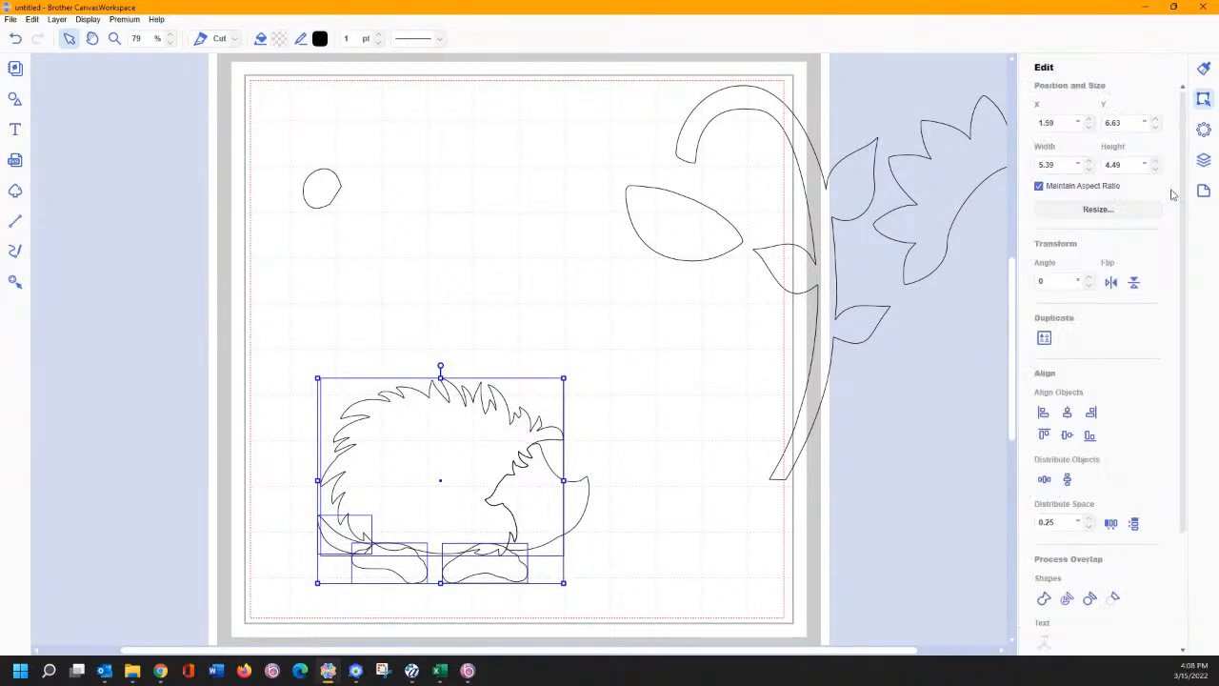
{"action": "left_click", "coordinate": [1090, 598]}
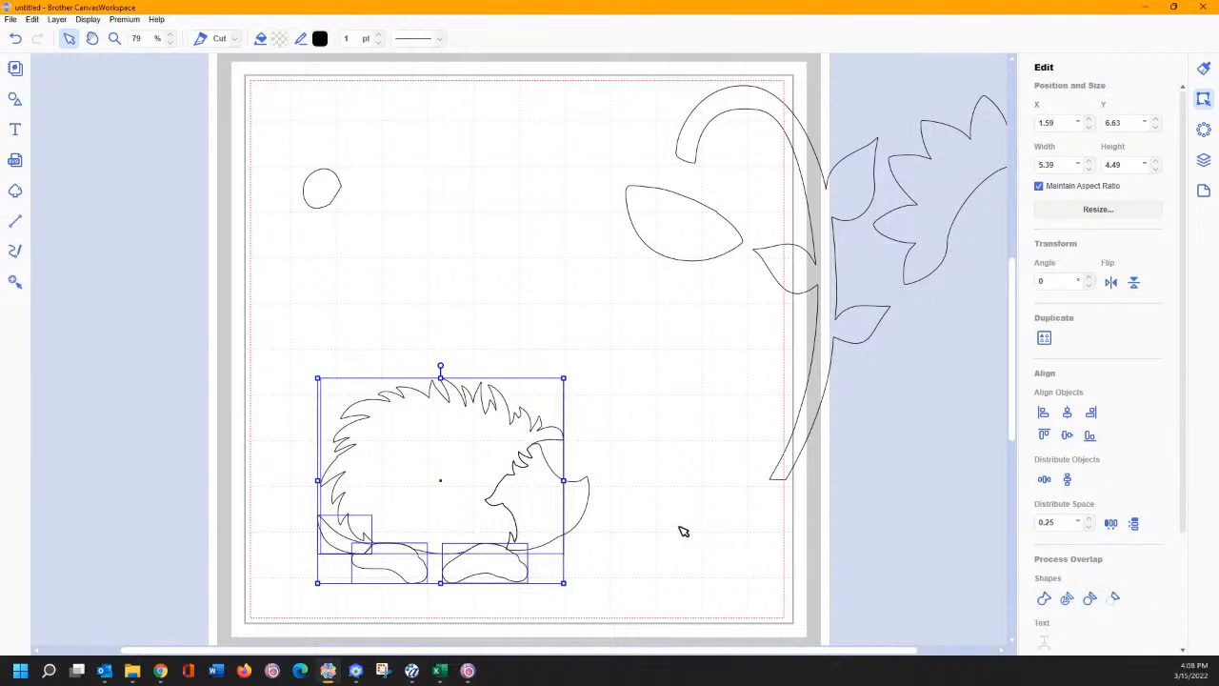
{"action": "left_click", "coordinate": [662, 527]}
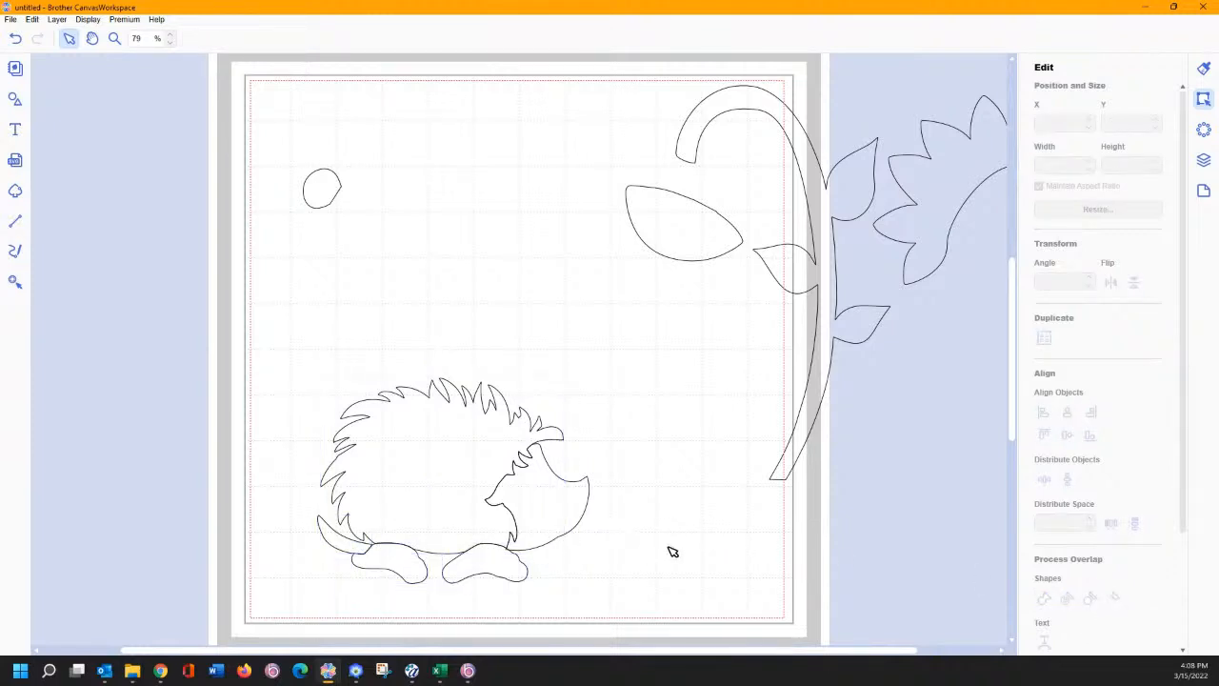
{"action": "left_click_drag", "start_coordinate": [333, 198], "coordinate": [490, 479]}
{"action": "left_click", "coordinate": [595, 452]}
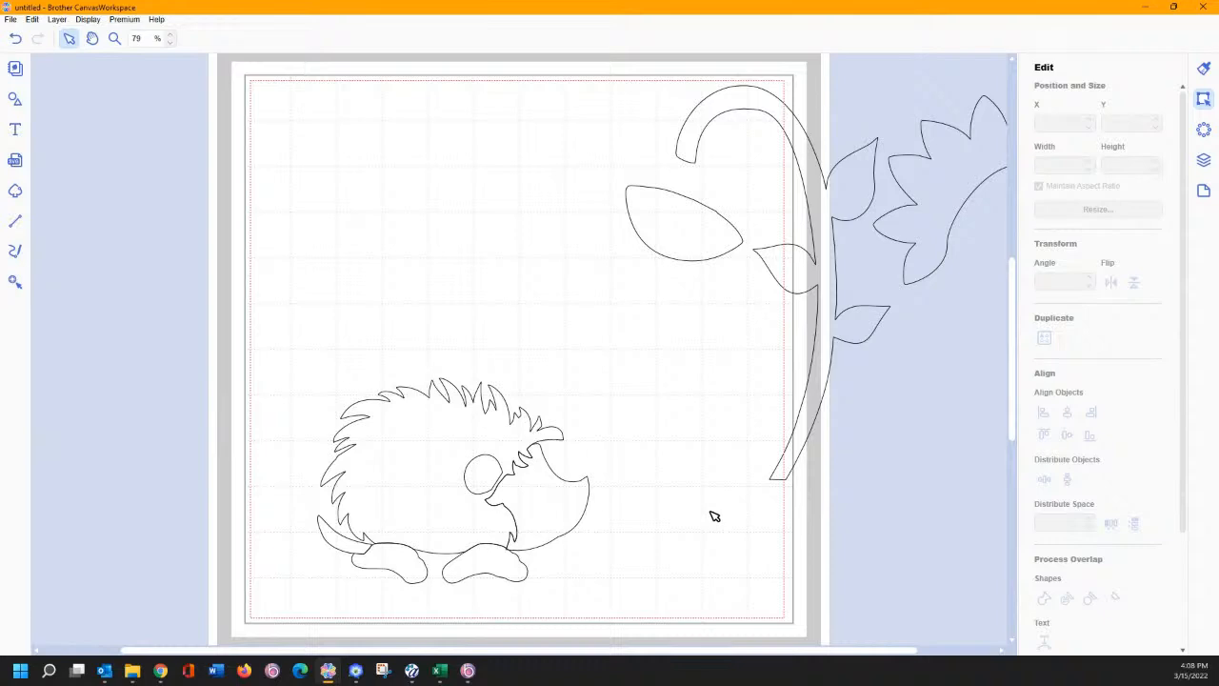
Step: Bring the flower petal piece onto the mat, set its rotation angle to 0, and place it against the stem's curved end
{"action": "left_click_drag", "start_coordinate": [939, 193], "coordinate": [499, 236]}
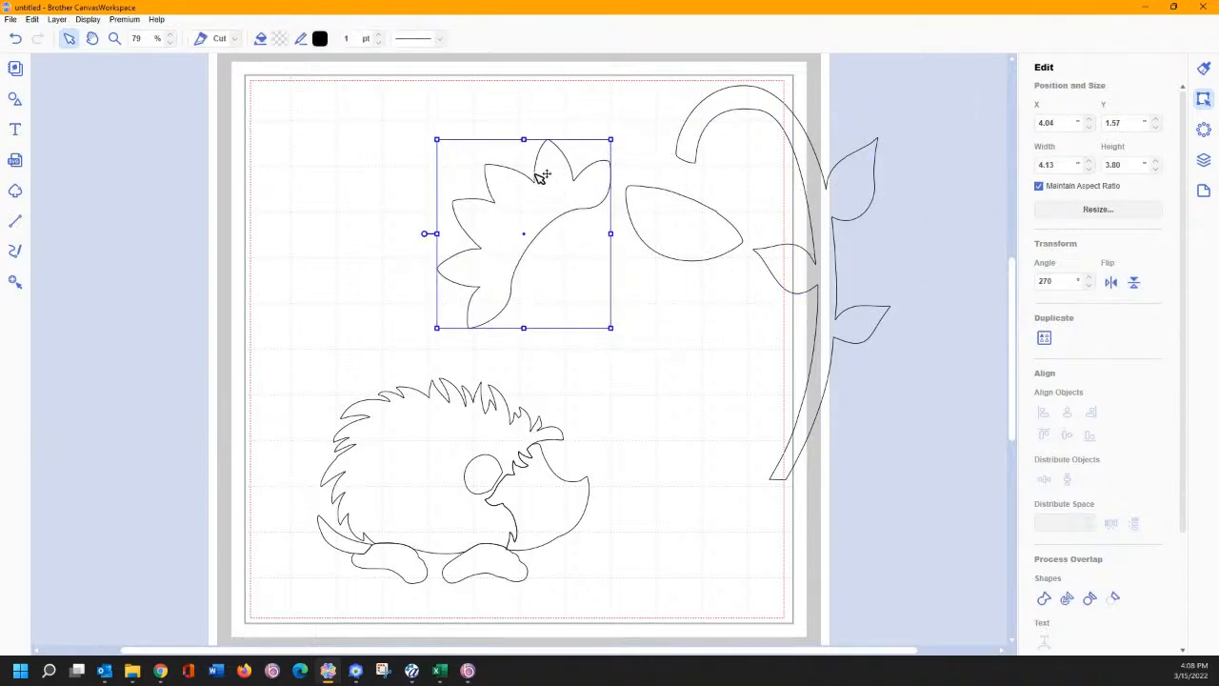
{"action": "double_click", "coordinate": [1056, 279]}
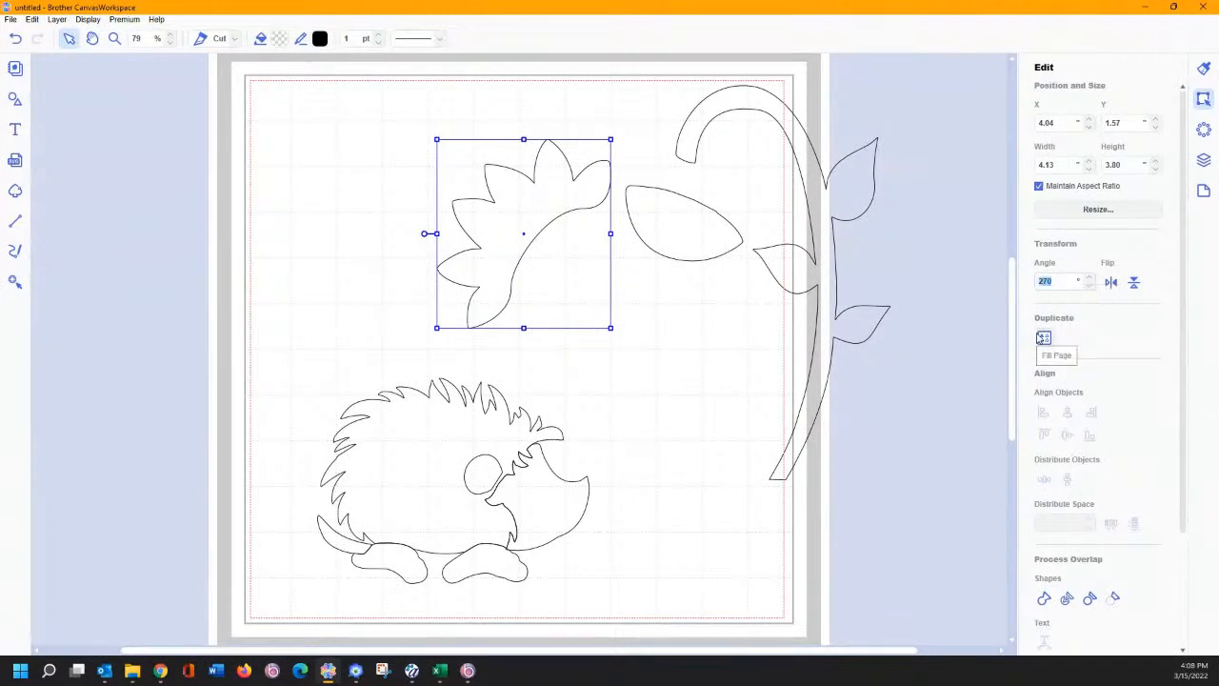
{"action": "key", "text": "Return"}
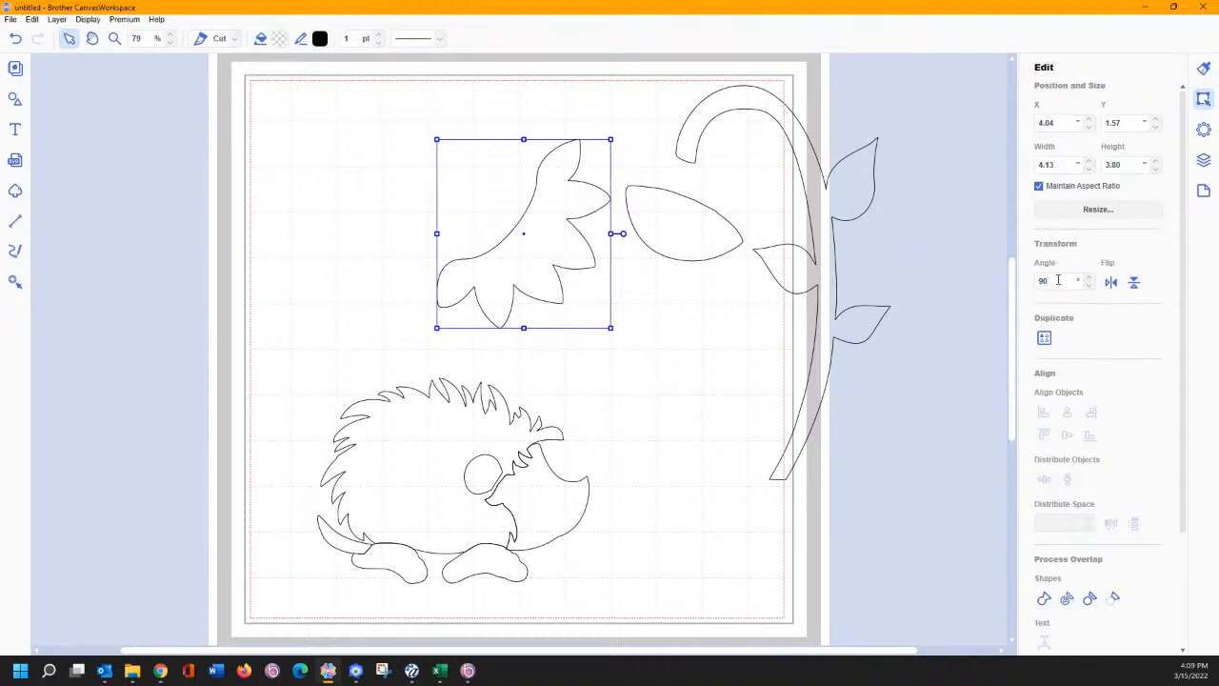
{"action": "key", "text": "Return"}
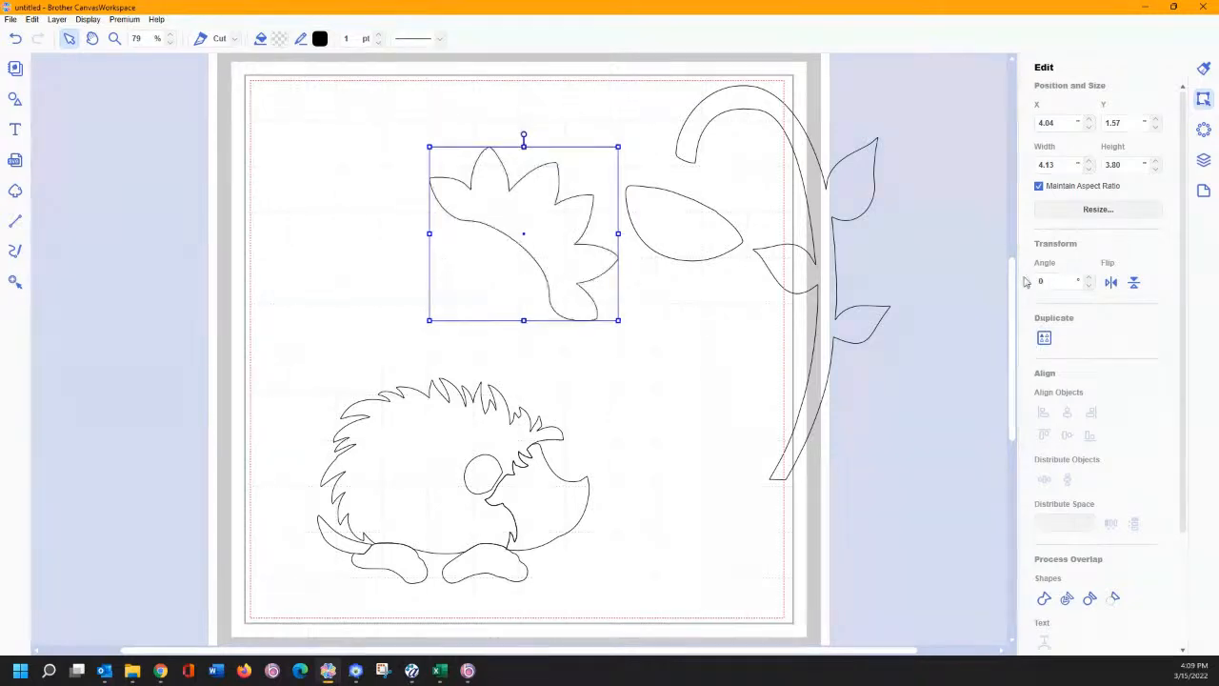
{"action": "left_click_drag", "start_coordinate": [522, 209], "coordinate": [667, 193]}
Step: Fit the pointed oval flower piece into the petals' inner curve at an angle of 281, and shift the stem so its end overlaps the petals
{"action": "left_click_drag", "start_coordinate": [724, 227], "coordinate": [664, 240]}
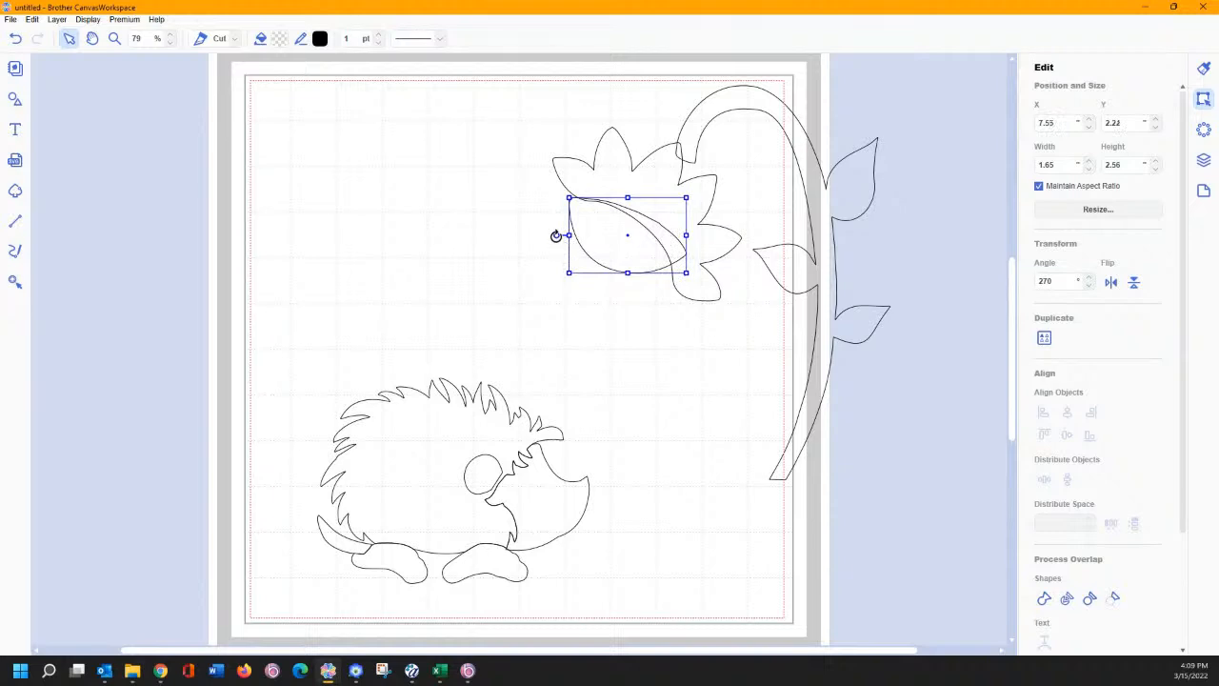
{"action": "left_click_drag", "start_coordinate": [557, 230], "coordinate": [614, 231]}
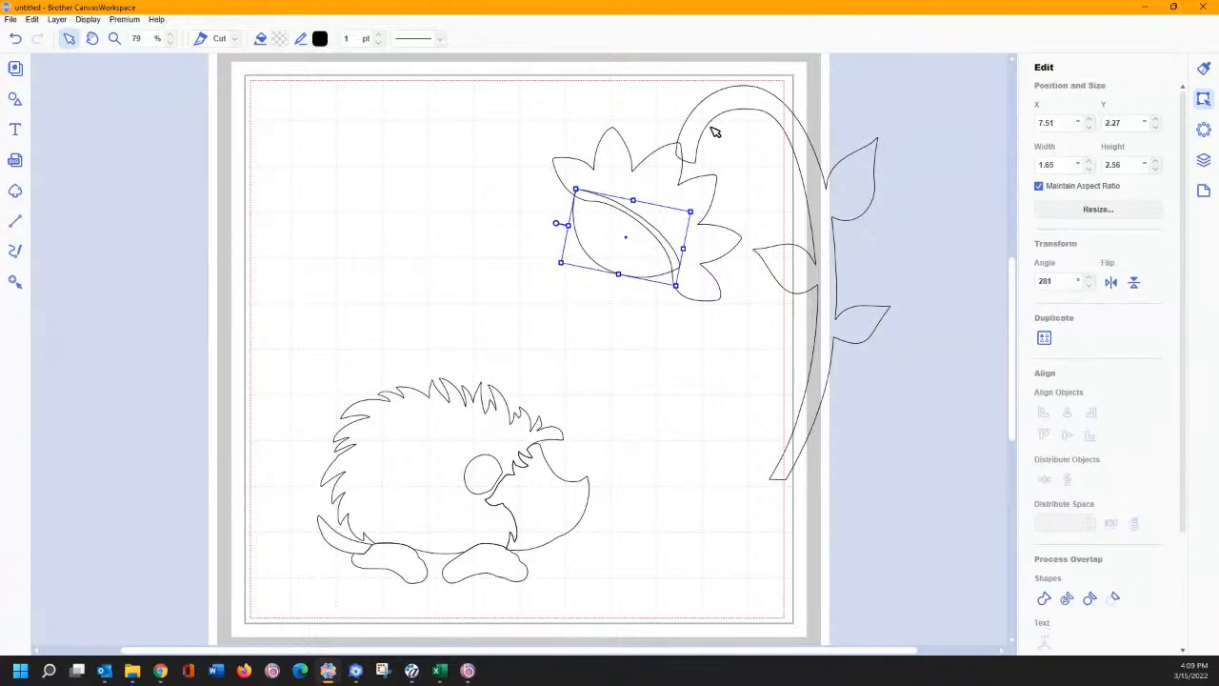
{"action": "left_click_drag", "start_coordinate": [717, 119], "coordinate": [702, 123]}
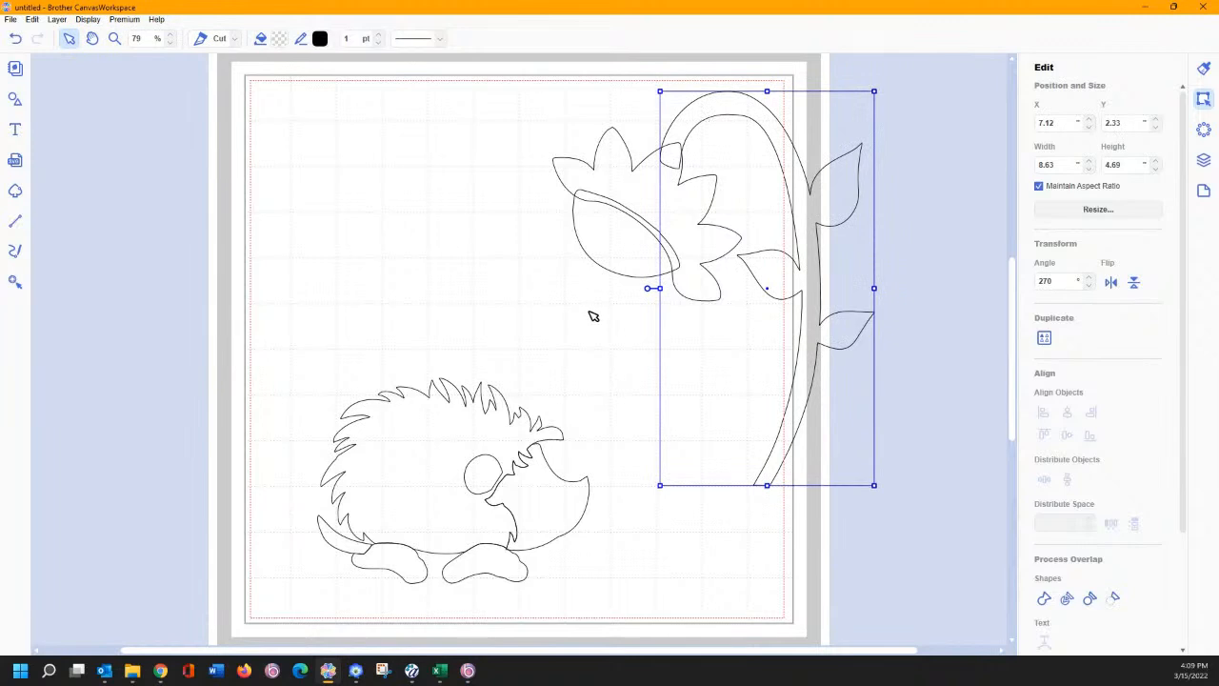
Step: Reorder the flower layers so the stem sits above the petals and the petals sit above the pointed oval piece
{"action": "left_click", "coordinate": [576, 102]}
{"action": "left_click_drag", "start_coordinate": [538, 71], "coordinate": [853, 358]}
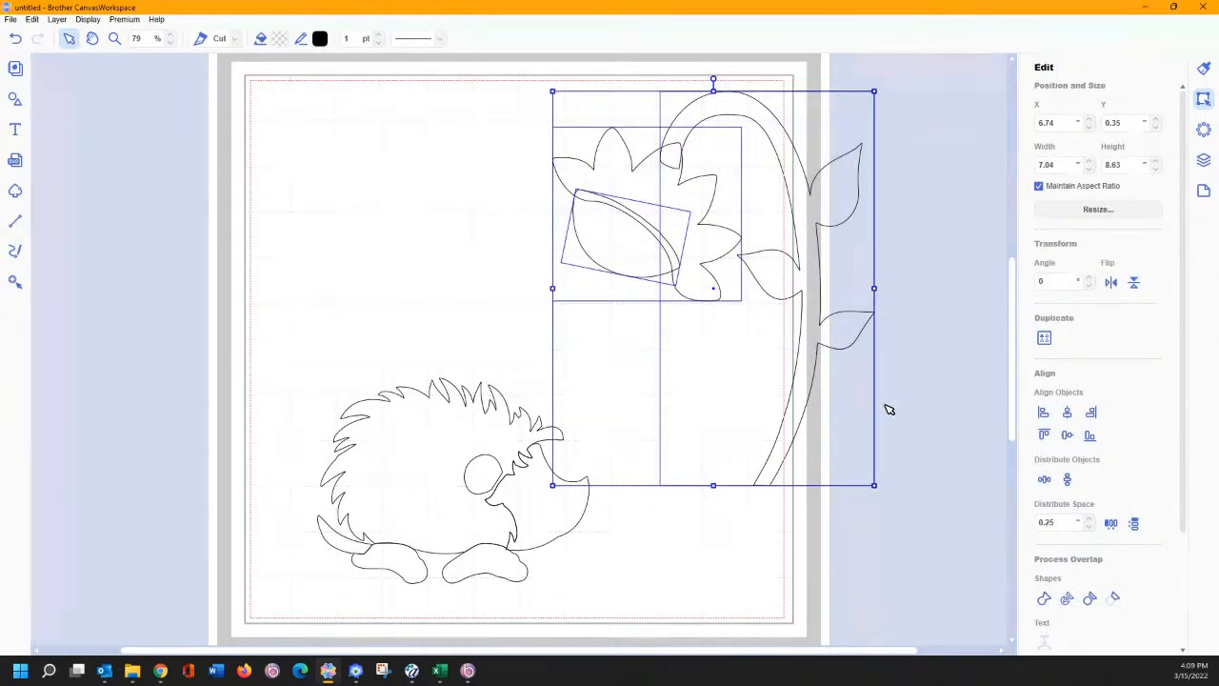
{"action": "left_click", "coordinate": [943, 328]}
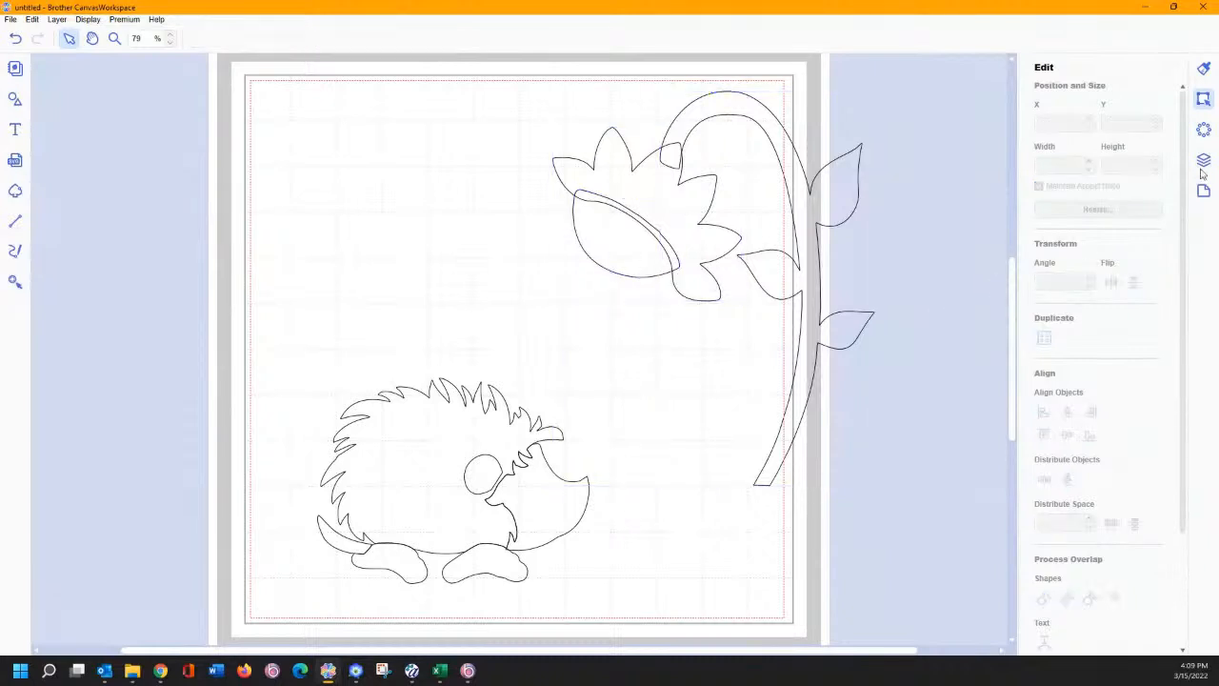
{"action": "left_click", "coordinate": [1203, 159]}
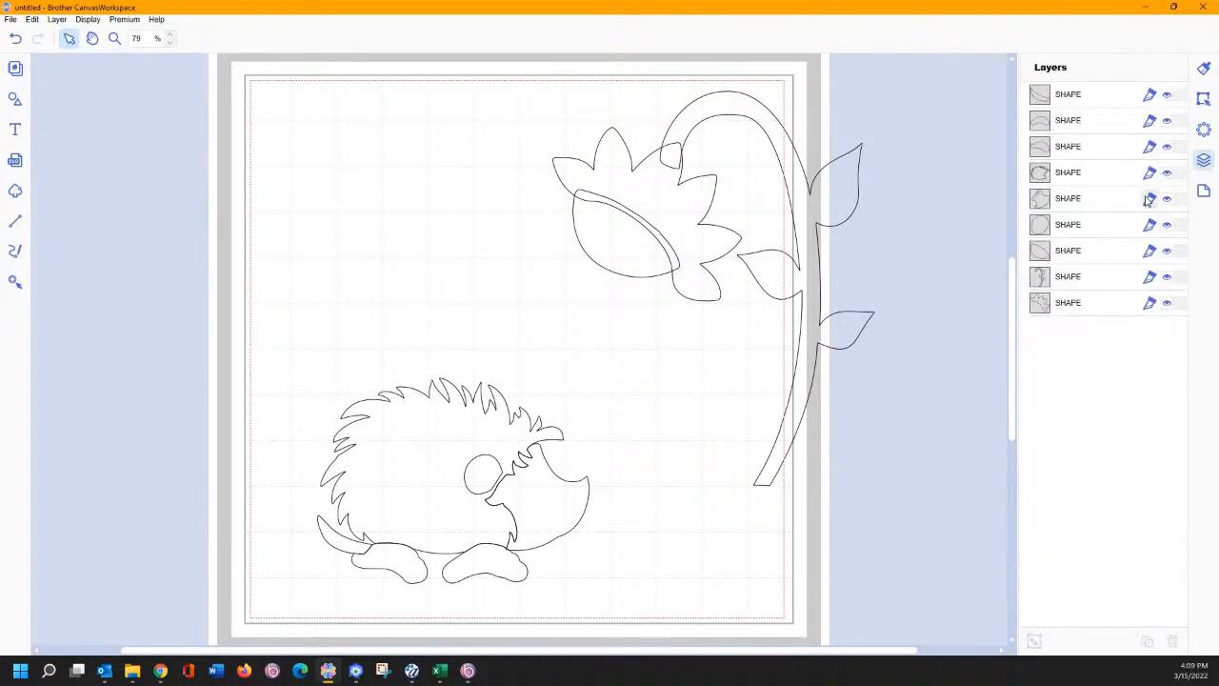
{"action": "left_click", "coordinate": [1066, 254]}
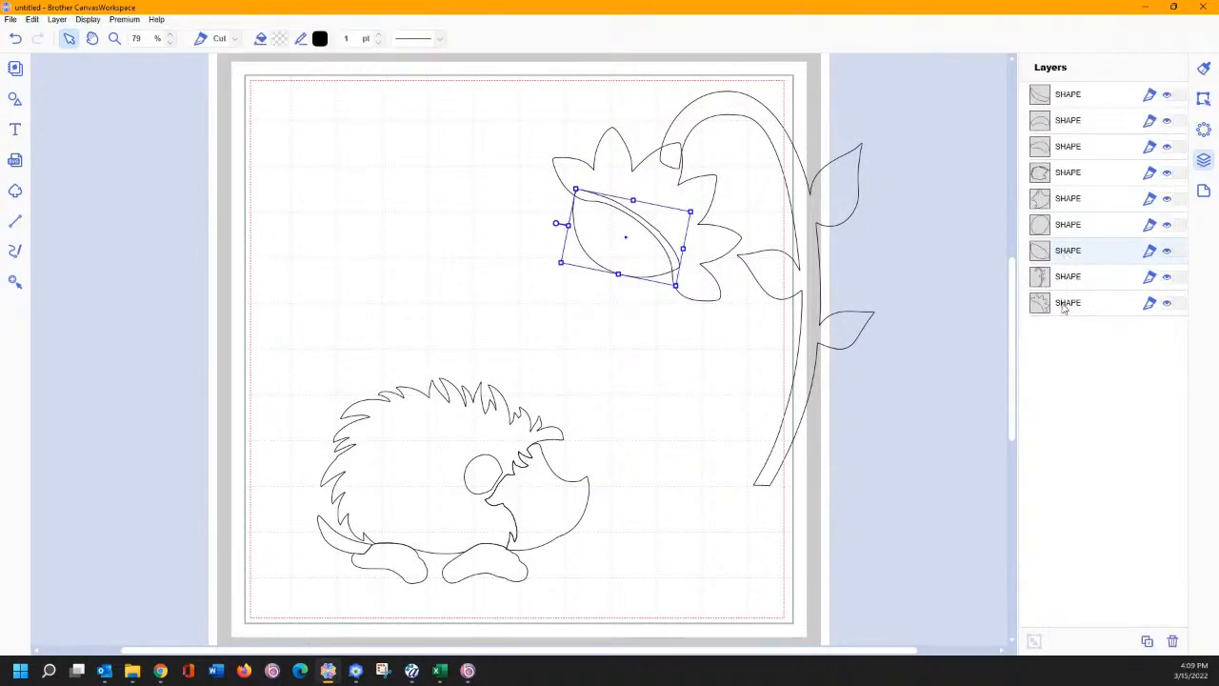
{"action": "left_click_drag", "start_coordinate": [1064, 306], "coordinate": [1059, 256]}
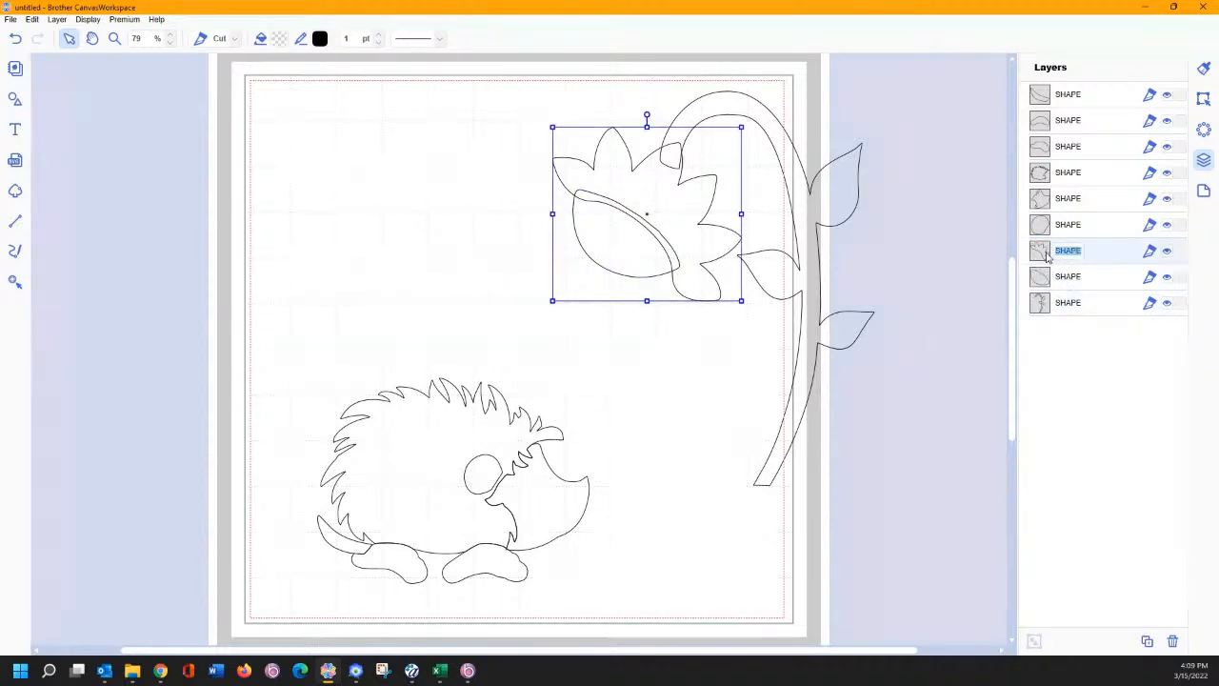
{"action": "left_click", "coordinate": [1048, 277]}
{"action": "left_click", "coordinate": [1048, 309]}
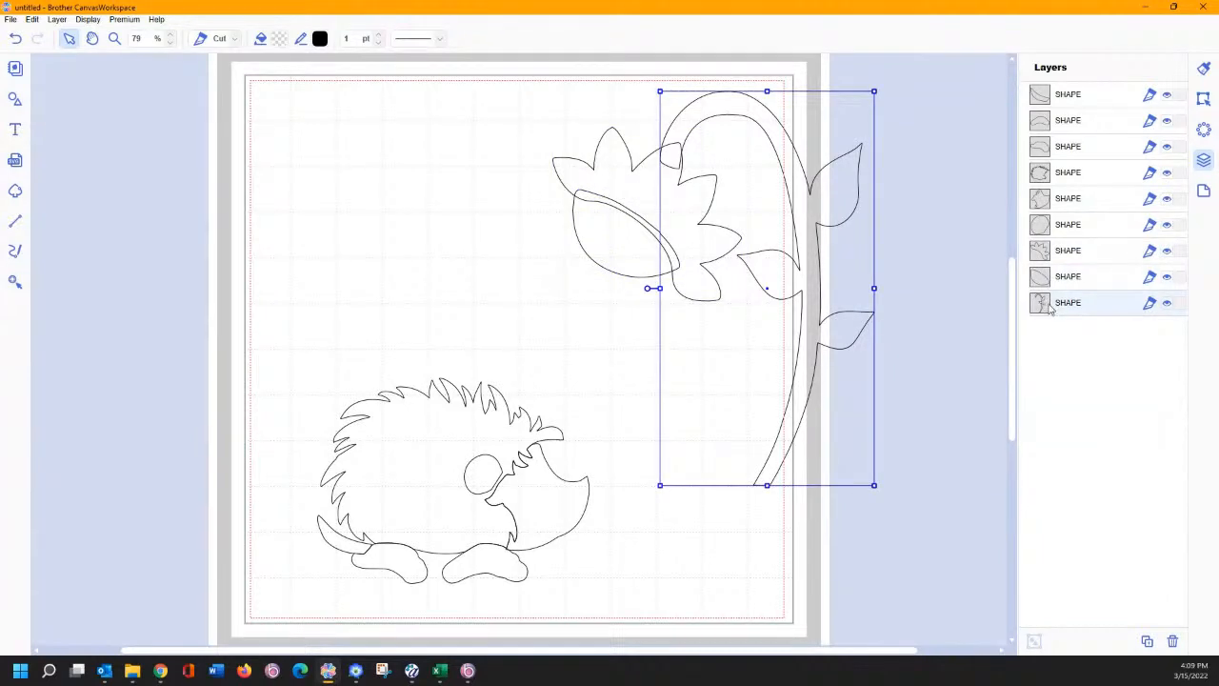
{"action": "left_click_drag", "start_coordinate": [1048, 307], "coordinate": [1045, 253]}
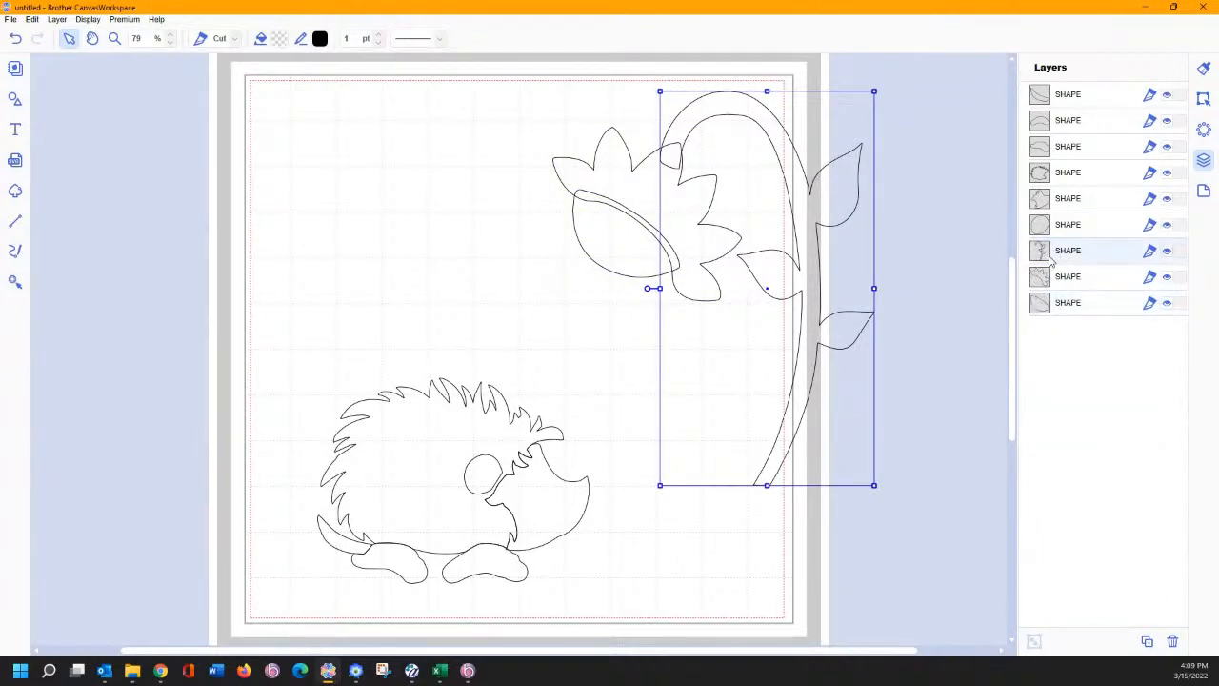
{"action": "left_click", "coordinate": [974, 300]}
Step: Try removing the overlaps among the stem, petals and pointed oval piece, and undo the removal
{"action": "left_click_drag", "start_coordinate": [552, 76], "coordinate": [823, 331]}
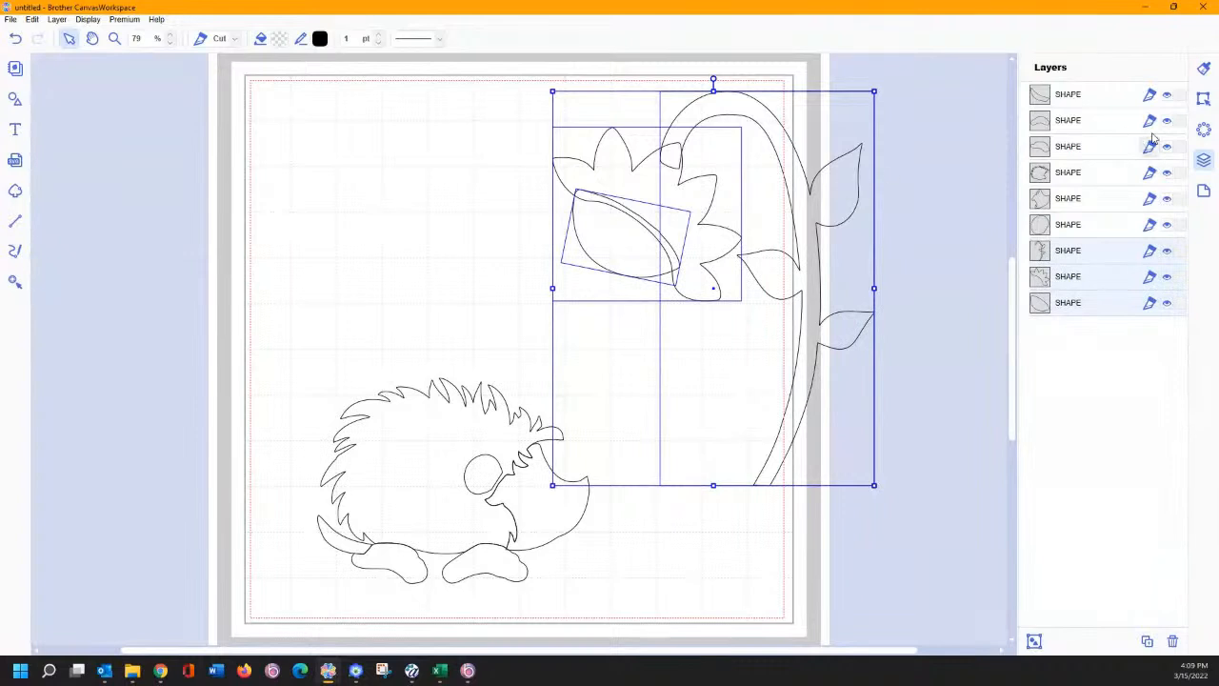
{"action": "left_click", "coordinate": [1203, 98]}
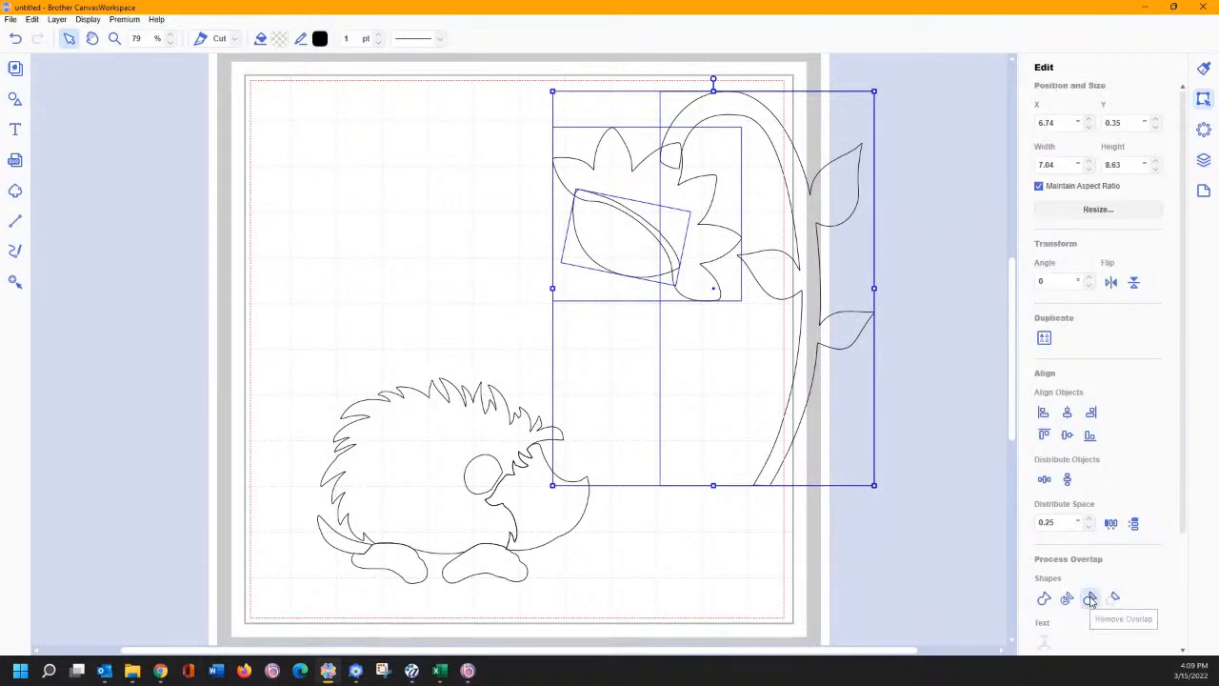
{"action": "left_click", "coordinate": [1089, 598]}
{"action": "left_click", "coordinate": [816, 519]}
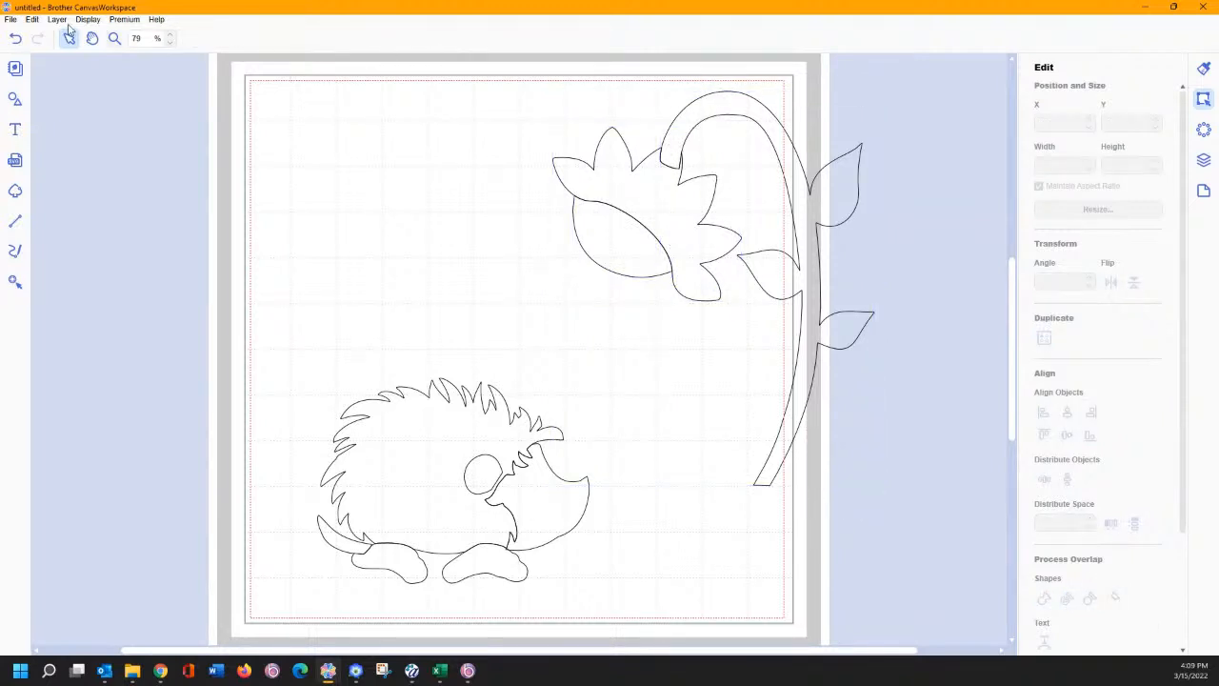
{"action": "left_click", "coordinate": [15, 38]}
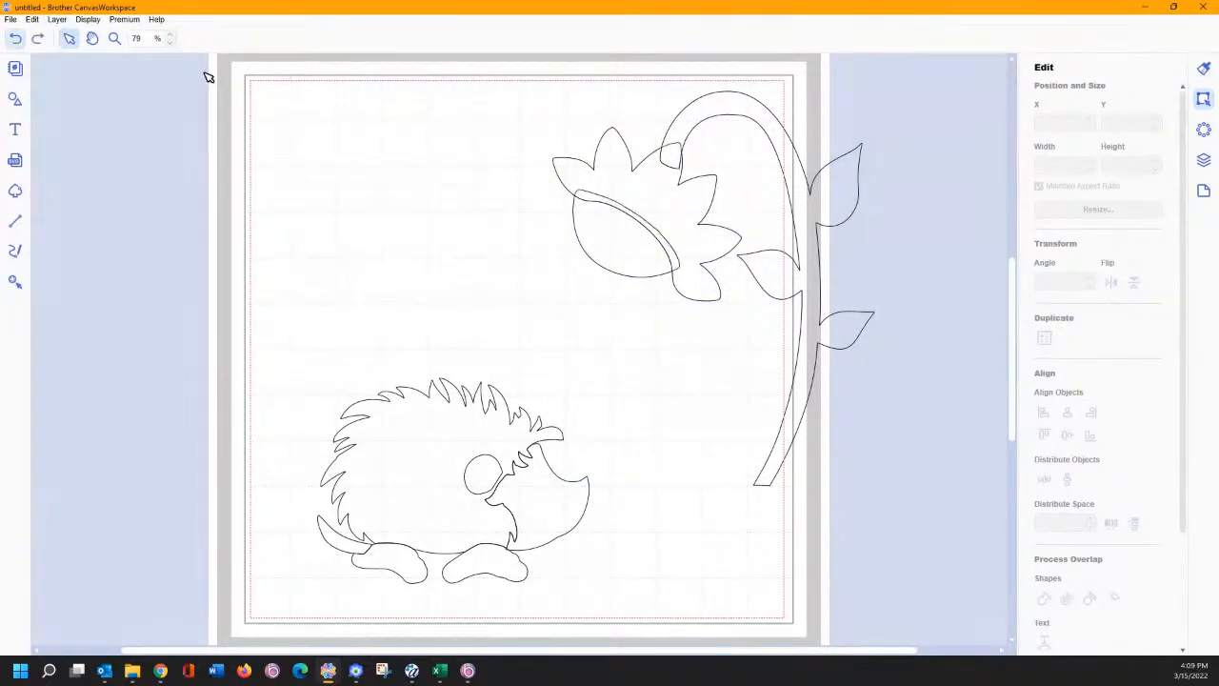
Step: Send the stem to the bottom of the layer order and place the petals directly beneath the pointed oval piece
{"action": "left_click", "coordinate": [702, 118]}
{"action": "left_click", "coordinate": [1204, 161]}
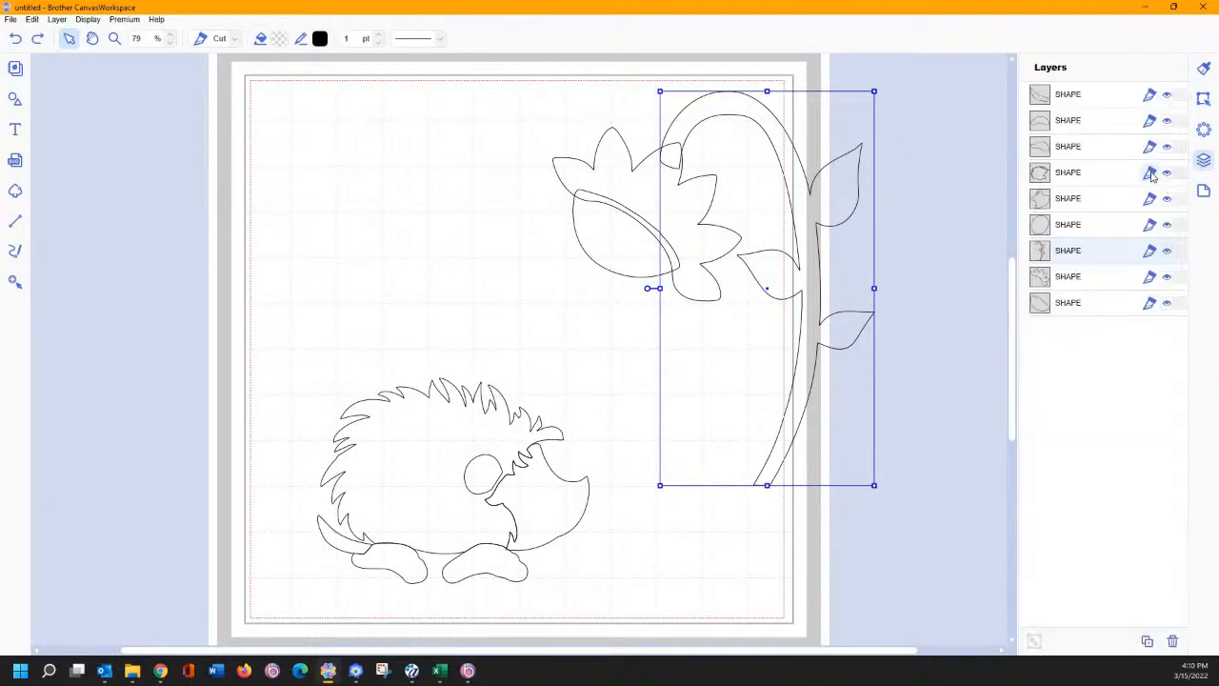
{"action": "left_click_drag", "start_coordinate": [1071, 267], "coordinate": [1063, 324]}
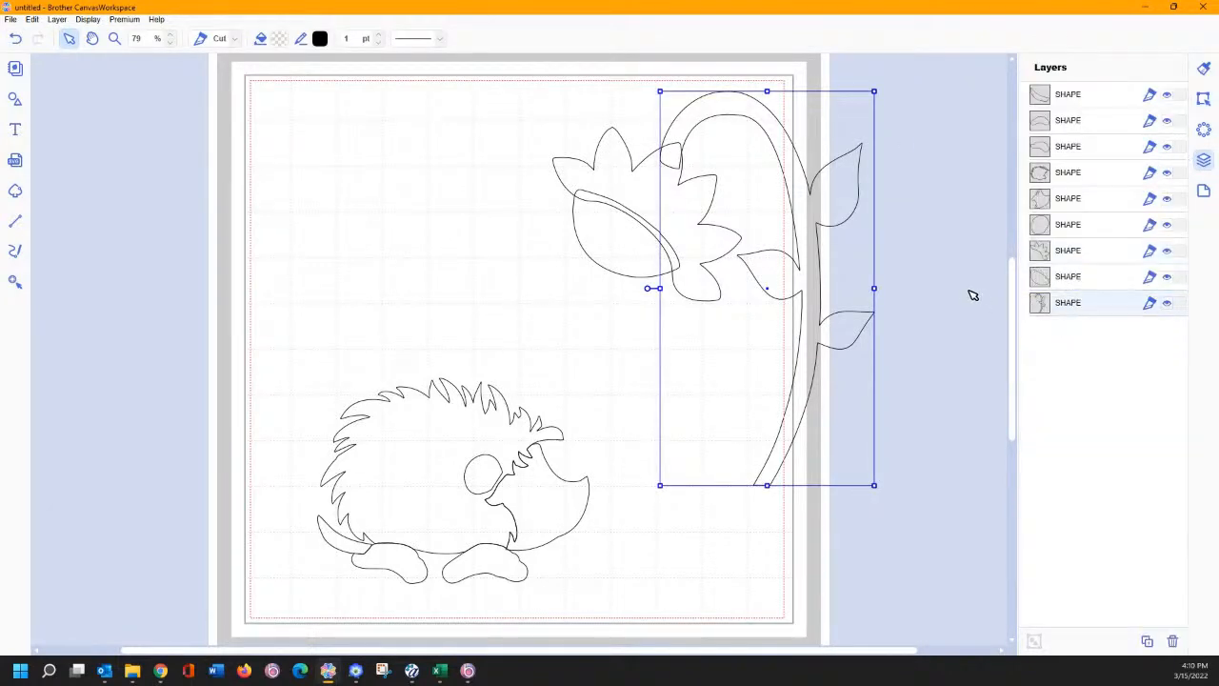
{"action": "left_click", "coordinate": [972, 294]}
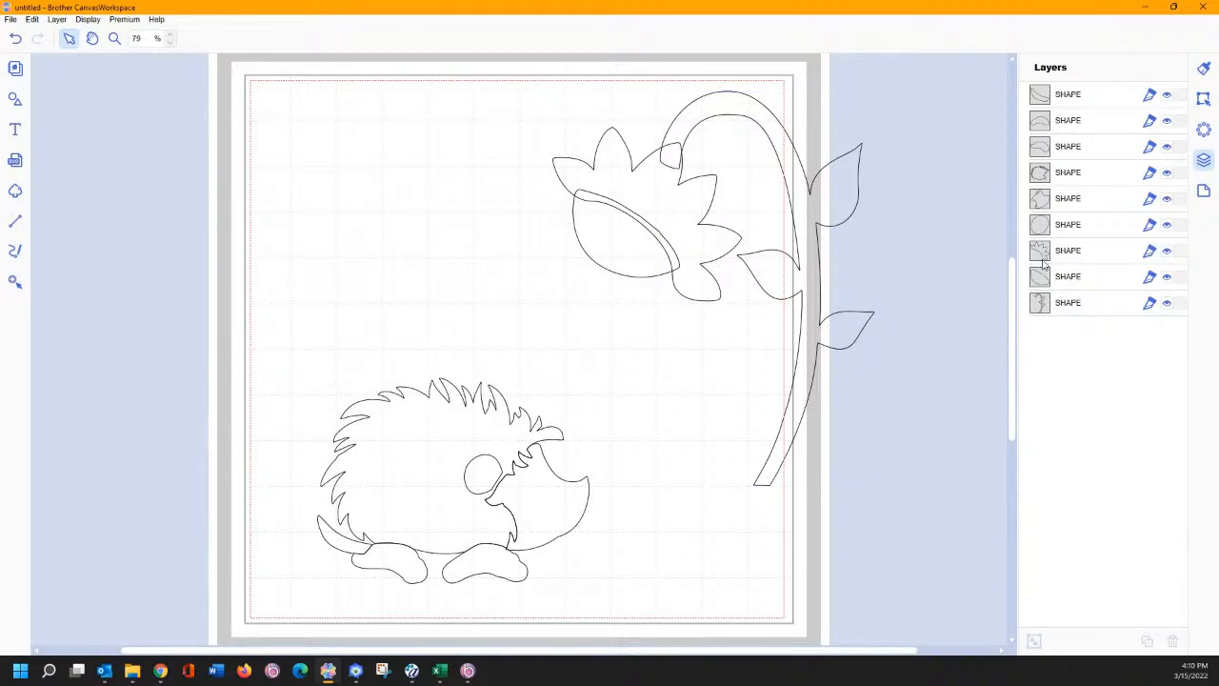
{"action": "left_click_drag", "start_coordinate": [1043, 257], "coordinate": [1036, 272]}
{"action": "left_click", "coordinate": [987, 275]}
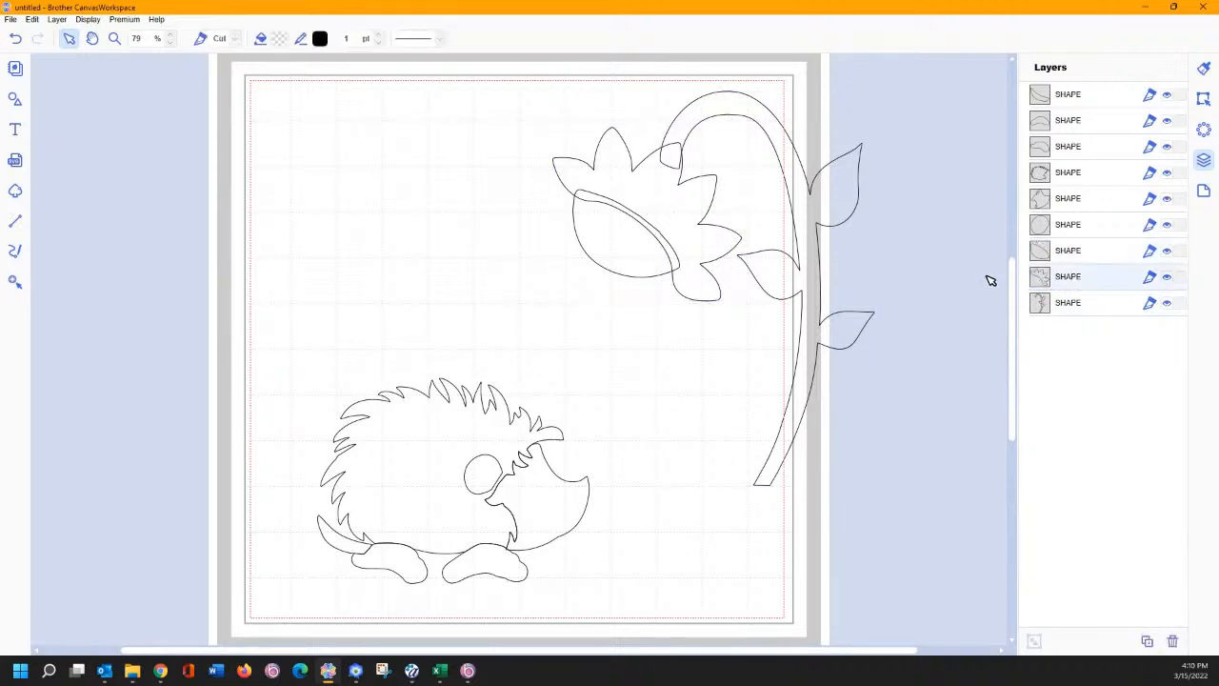
Step: Select the stem, petals and pointed oval piece together and remove their overlapping parts
{"action": "left_click_drag", "start_coordinate": [560, 73], "coordinate": [906, 357]}
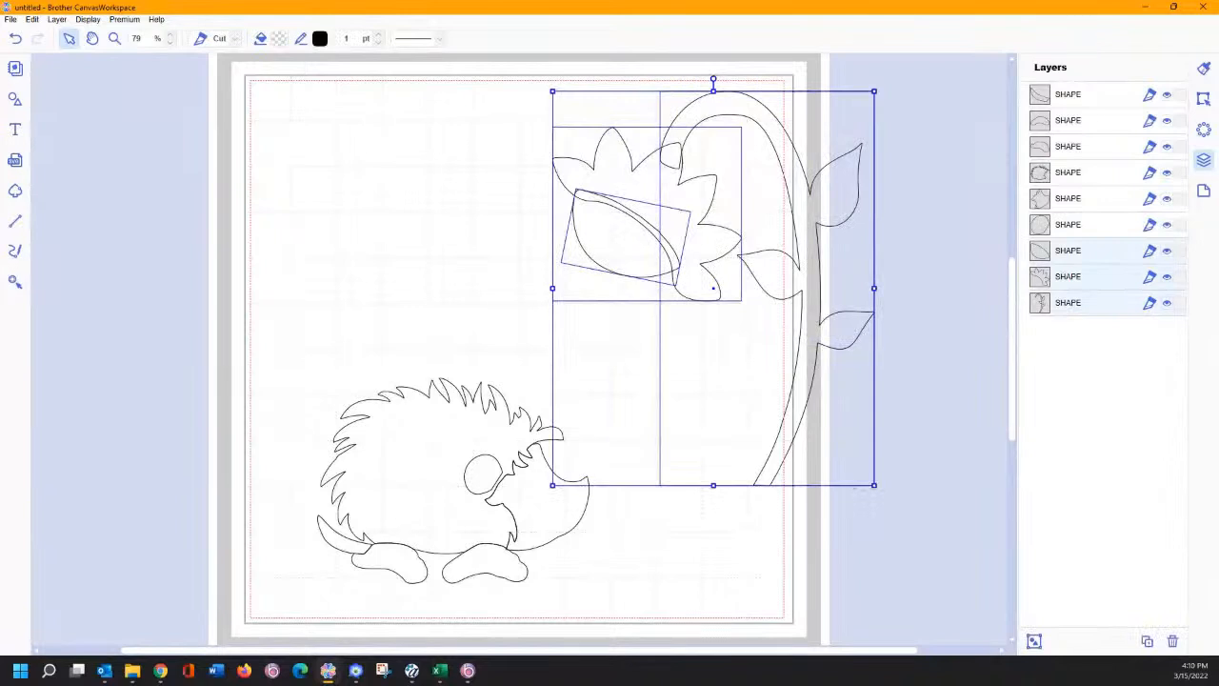
{"action": "left_click", "coordinate": [1203, 99]}
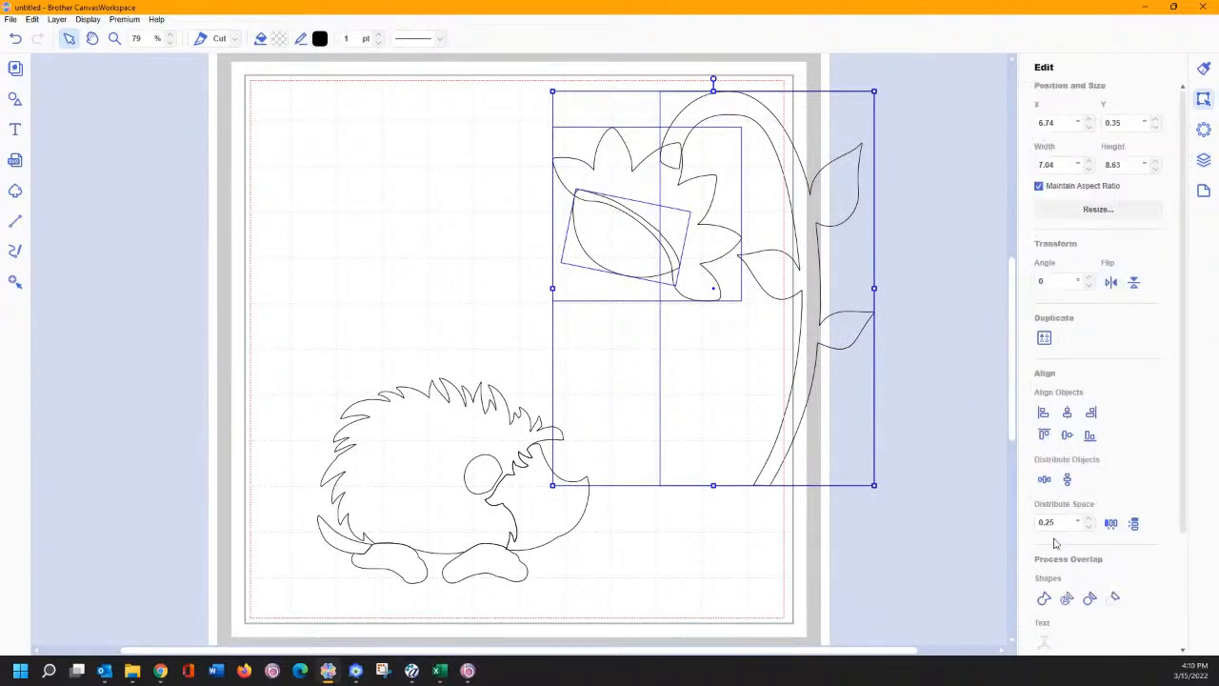
{"action": "left_click", "coordinate": [1089, 597]}
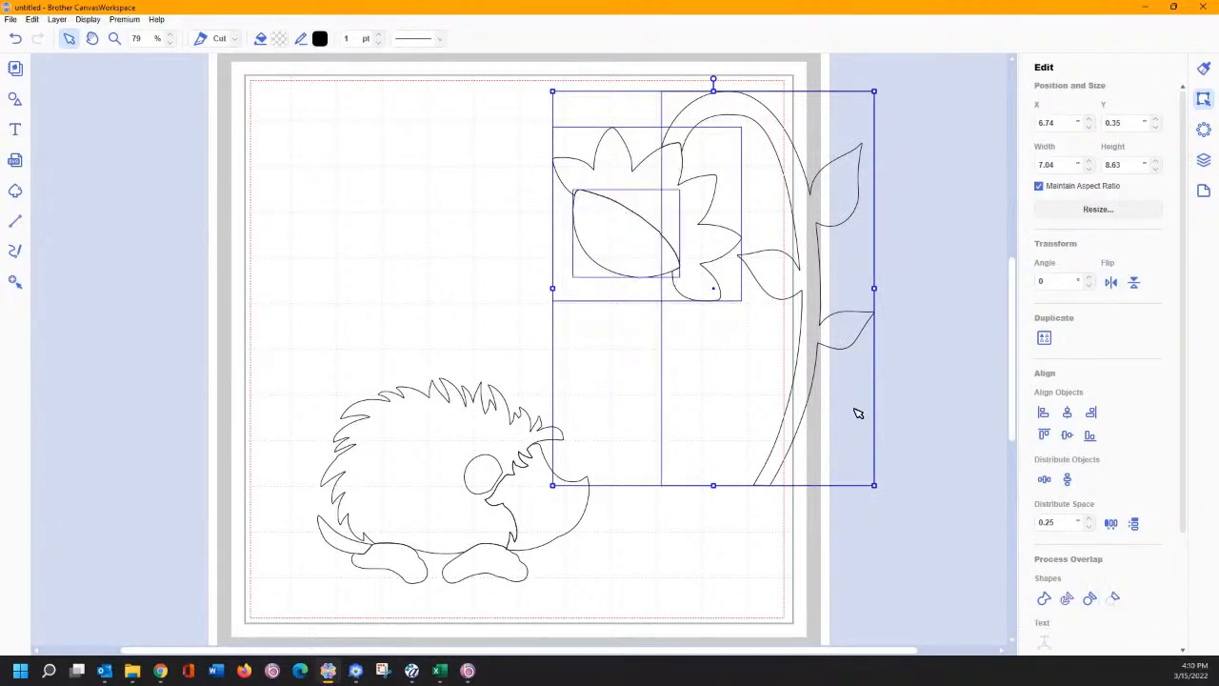
{"action": "left_click", "coordinate": [923, 366]}
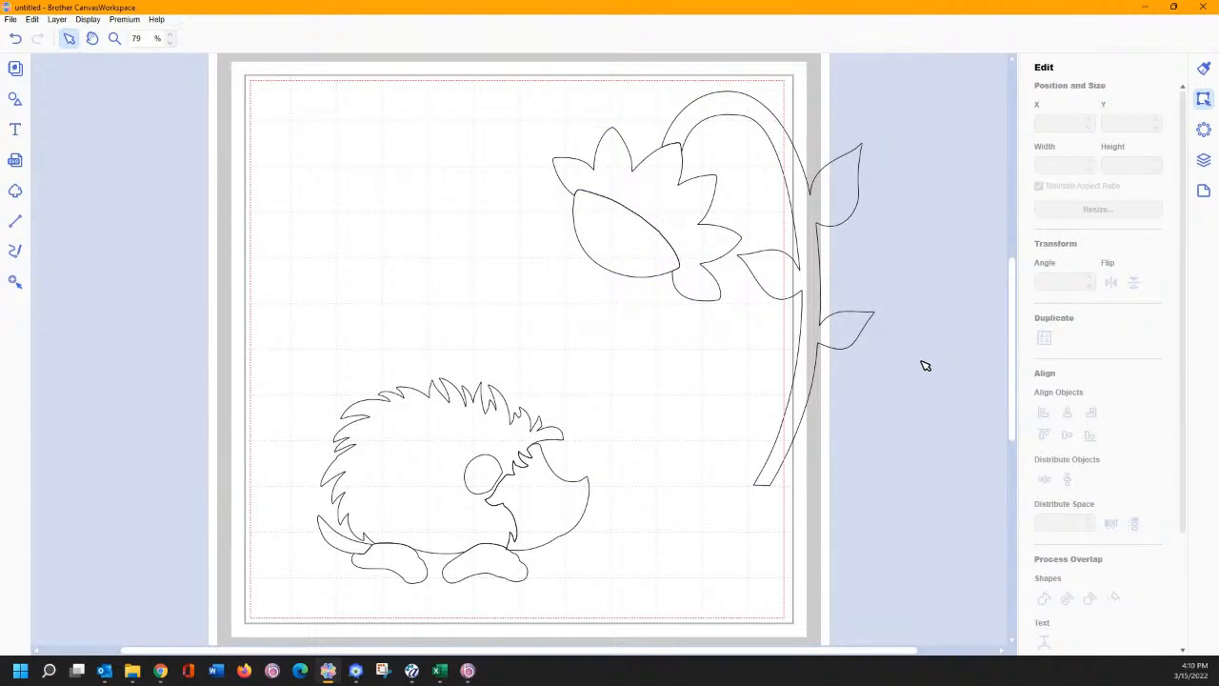
Step: Move the whole flower, including stem, petals and oval piece, fully inside the cutting area beside the hedgehog
{"action": "left_click_drag", "start_coordinate": [539, 63], "coordinate": [868, 438]}
{"action": "left_click", "coordinate": [885, 400]}
{"action": "left_click_drag", "start_coordinate": [552, 62], "coordinate": [800, 297]}
{"action": "left_click_drag", "start_coordinate": [800, 196], "coordinate": [695, 272]}
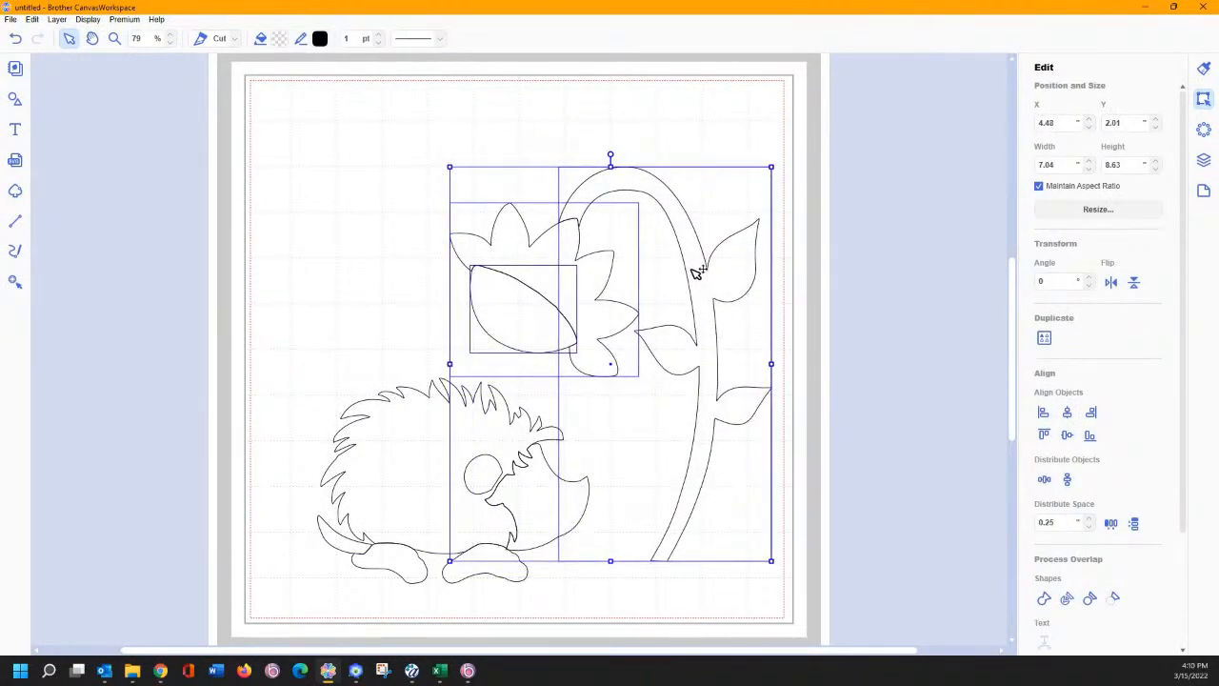
{"action": "left_click", "coordinate": [832, 286]}
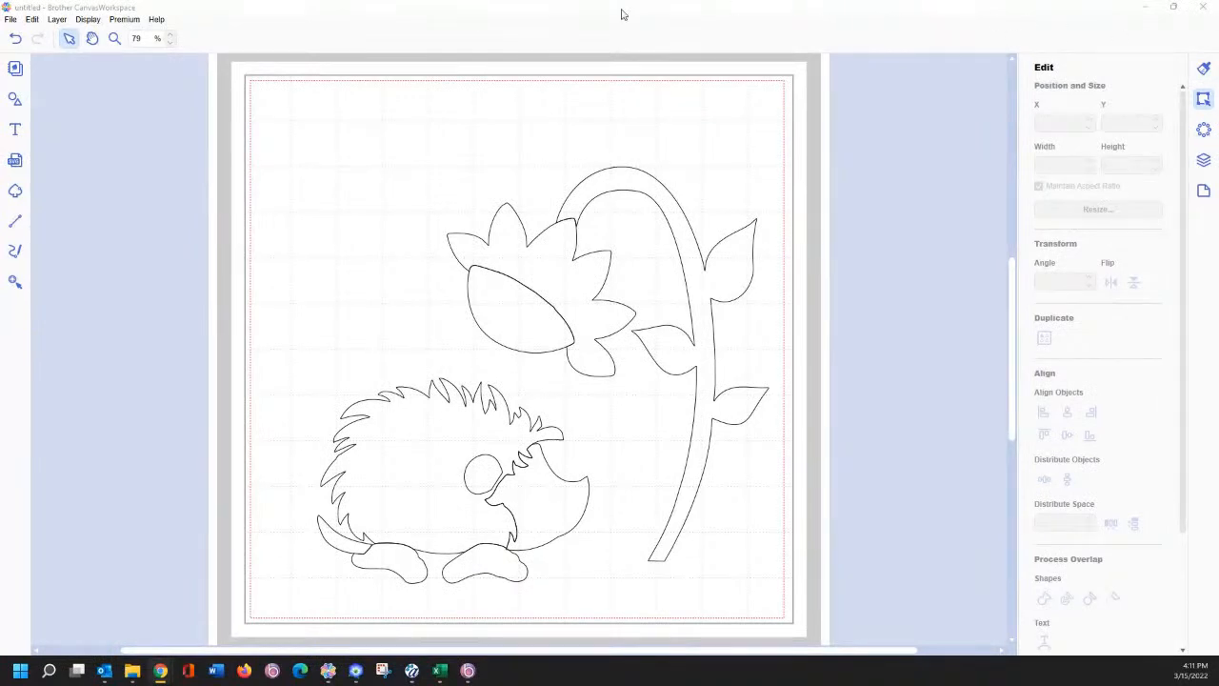
Step: Export the hedgehog and flower design as an FCM file named hedgee
{"action": "left_click", "coordinate": [10, 19]}
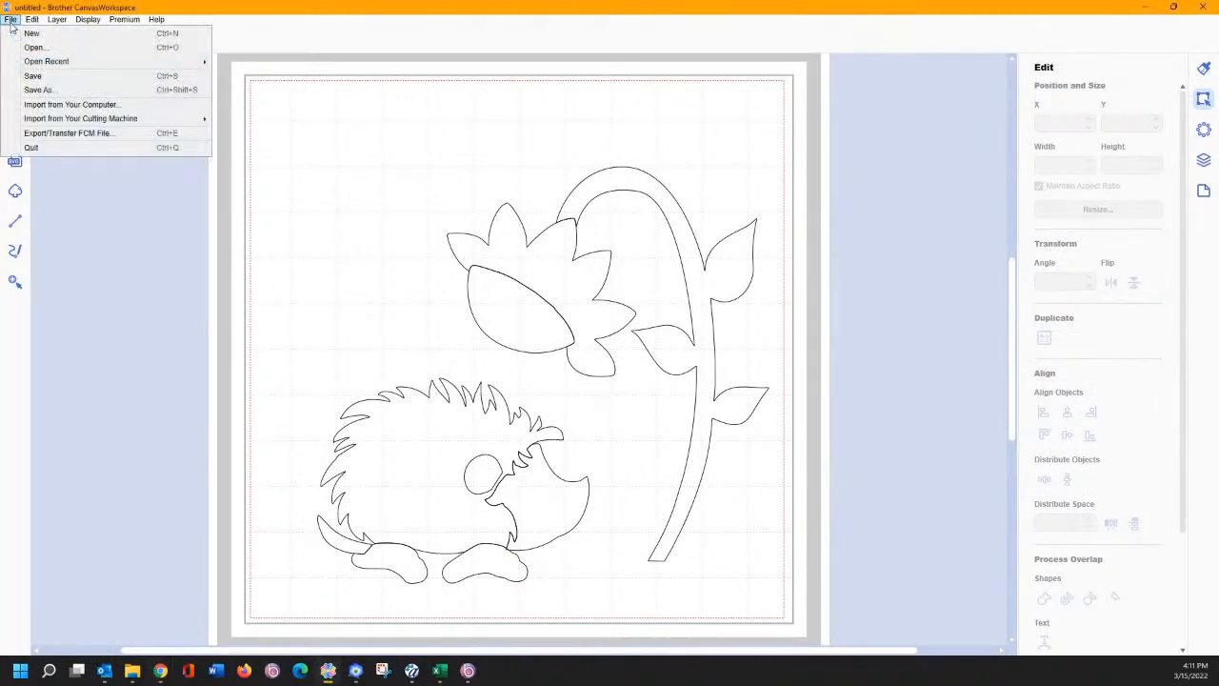
{"action": "left_click", "coordinate": [57, 133]}
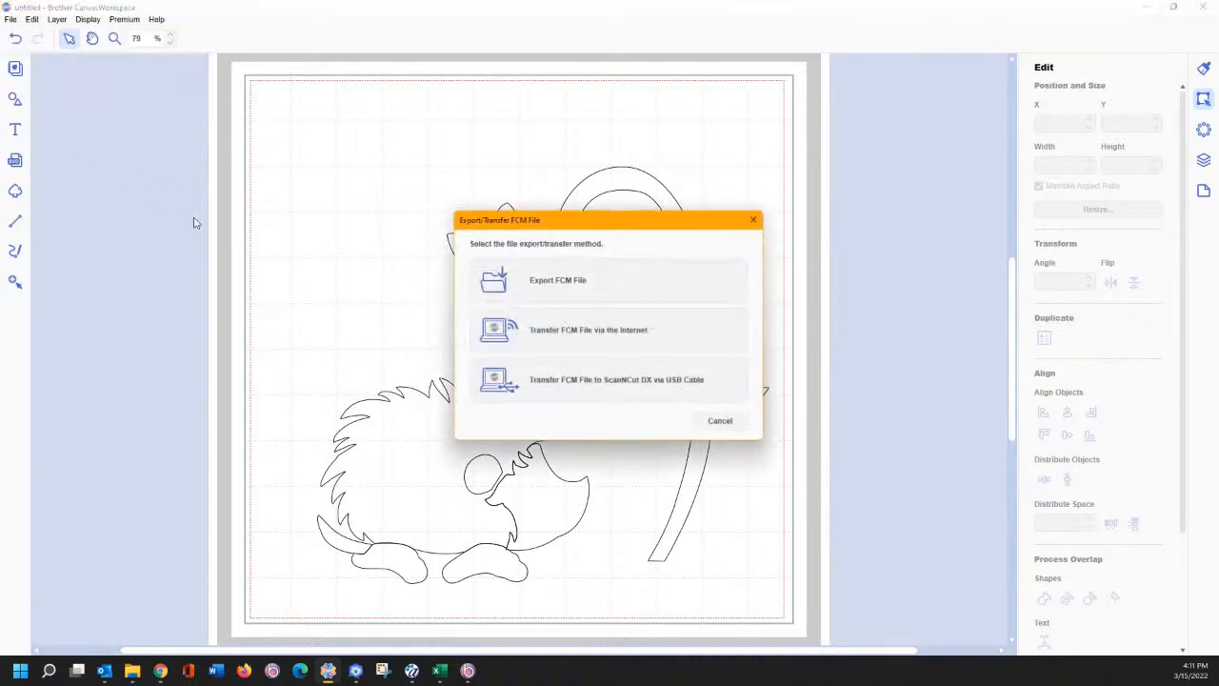
{"action": "left_click", "coordinate": [505, 279]}
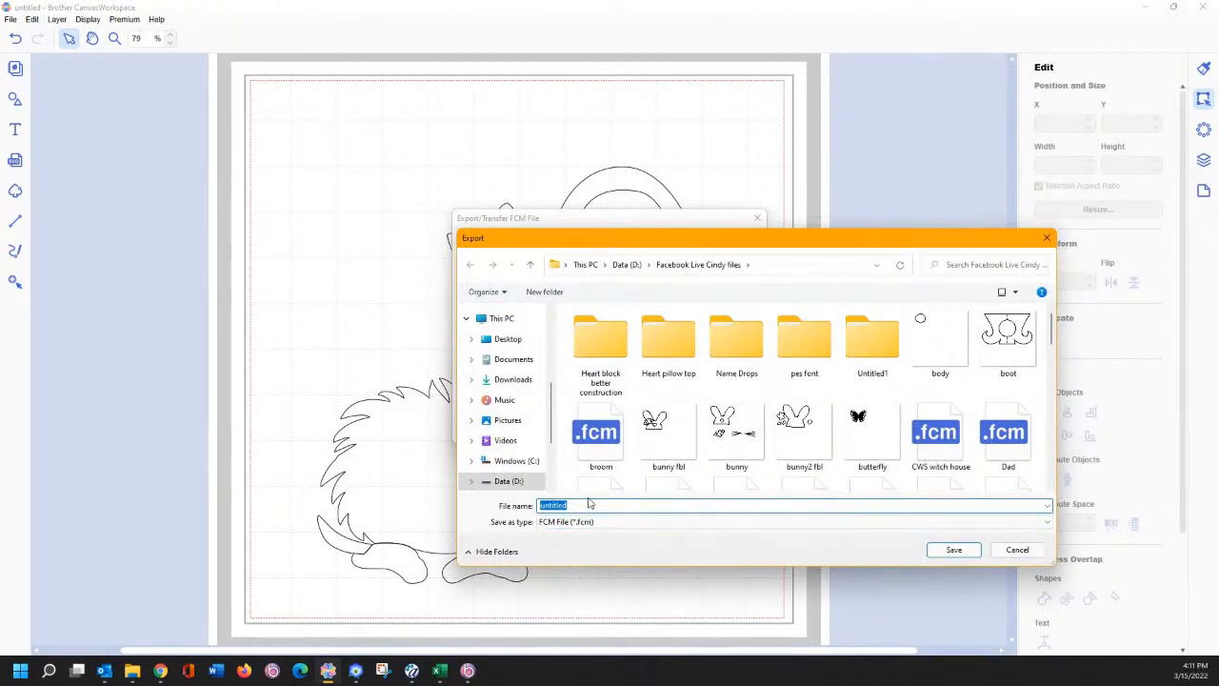
{"action": "type", "text": "he"}
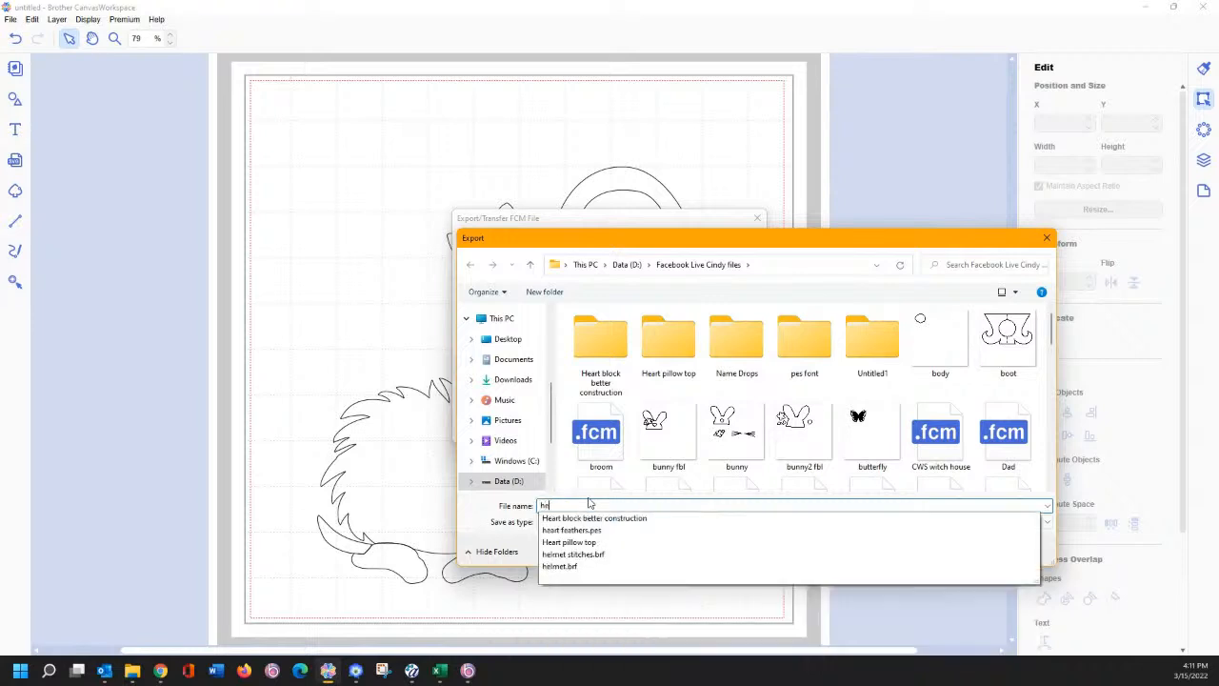
{"action": "type", "text": "gee"}
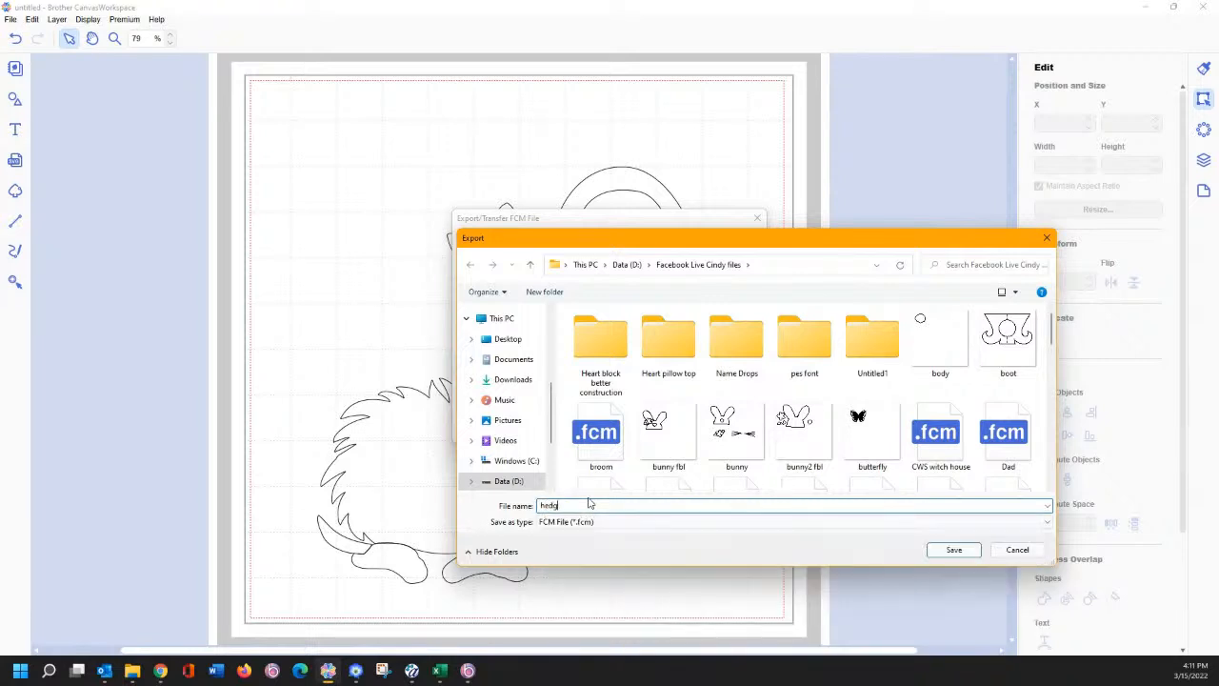
{"action": "left_click", "coordinate": [950, 550]}
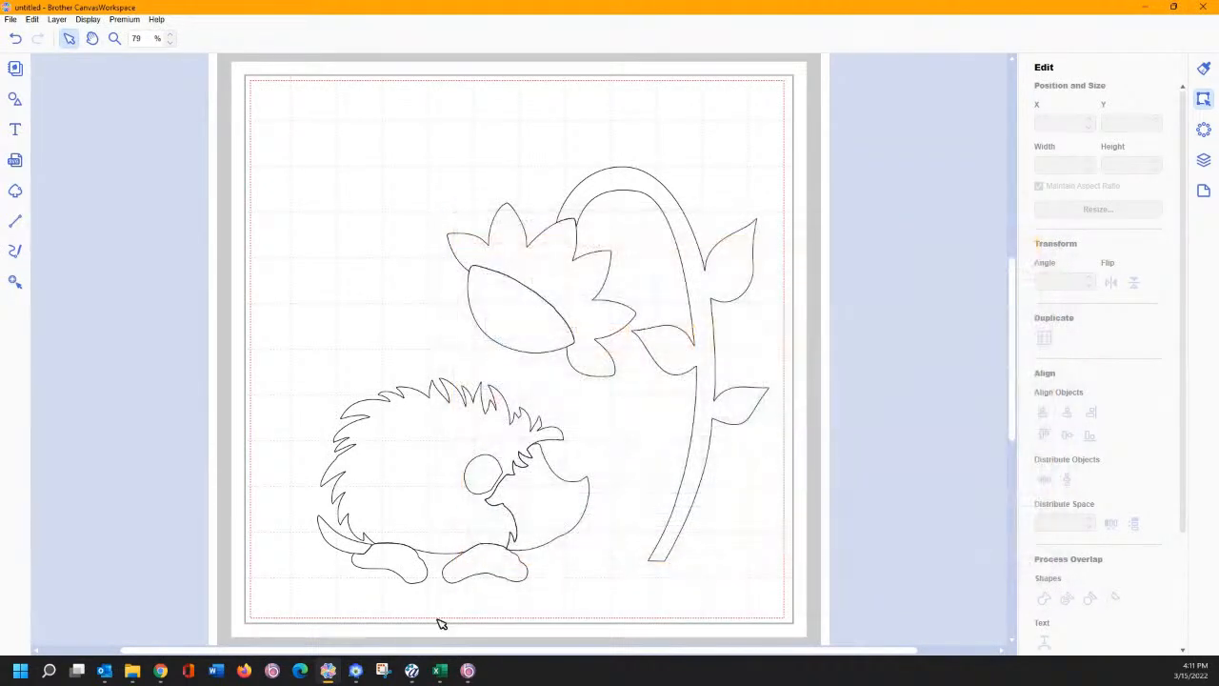
Step: Switch to Pacesetter Simply Appliqué and import the hedgee.fcm cutting file
{"action": "left_click", "coordinate": [412, 671]}
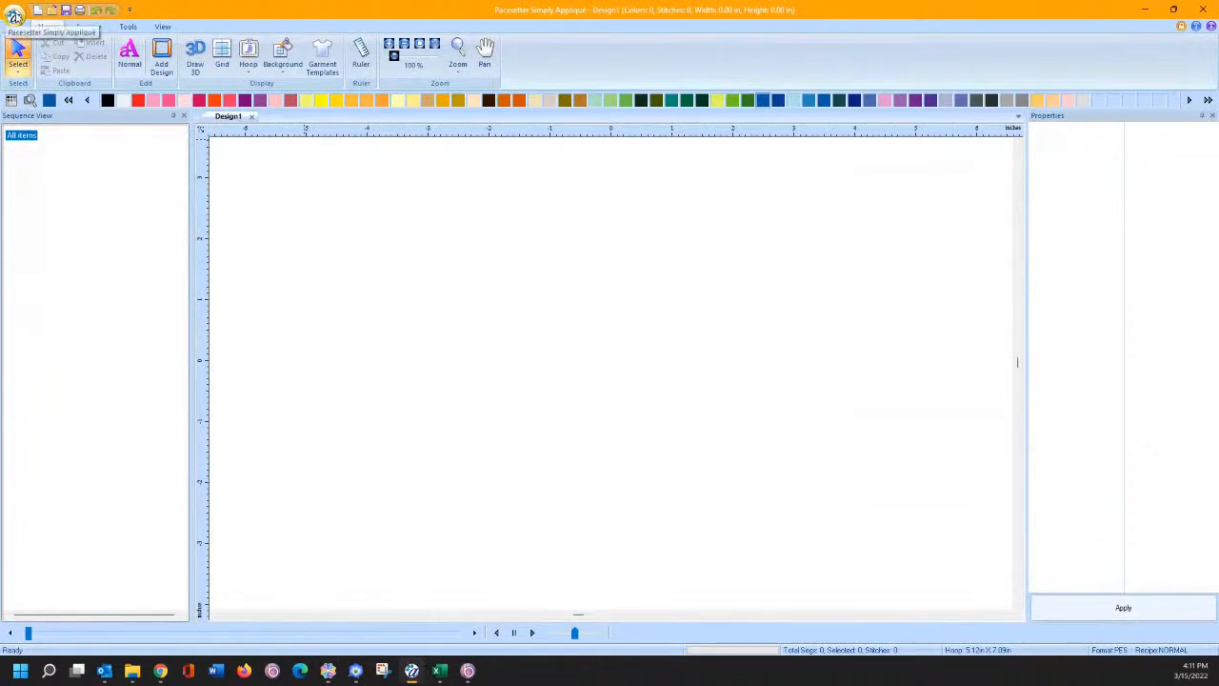
{"action": "left_click", "coordinate": [14, 15]}
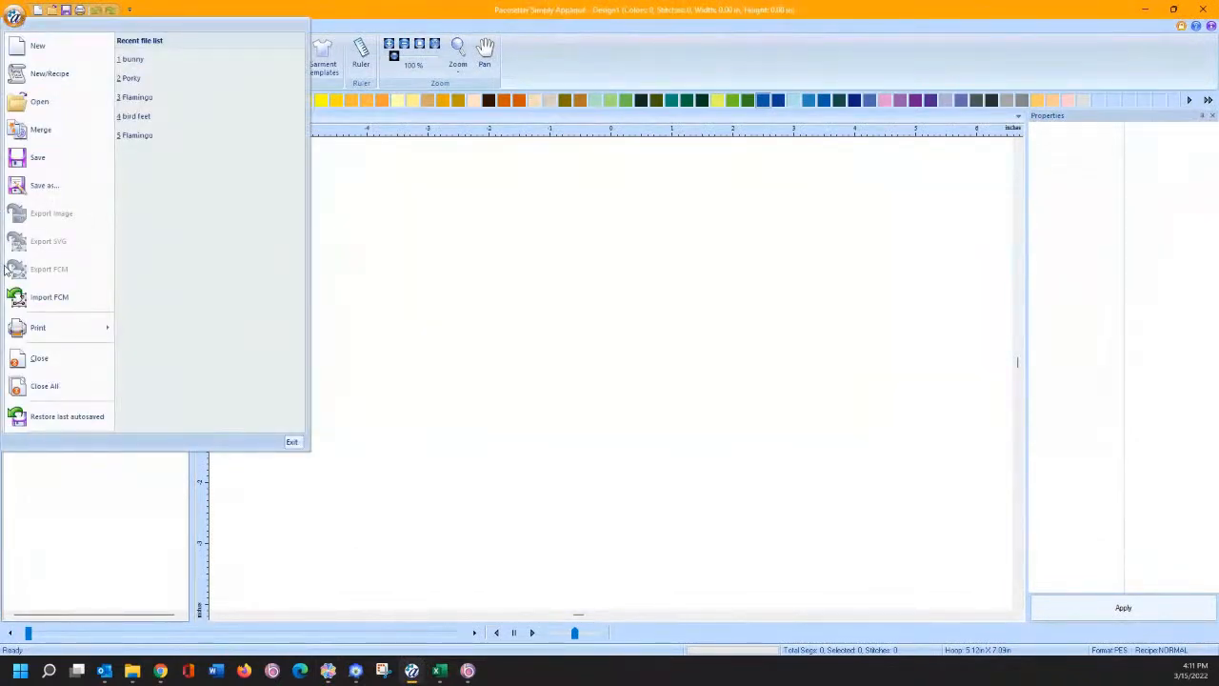
{"action": "left_click", "coordinate": [23, 299]}
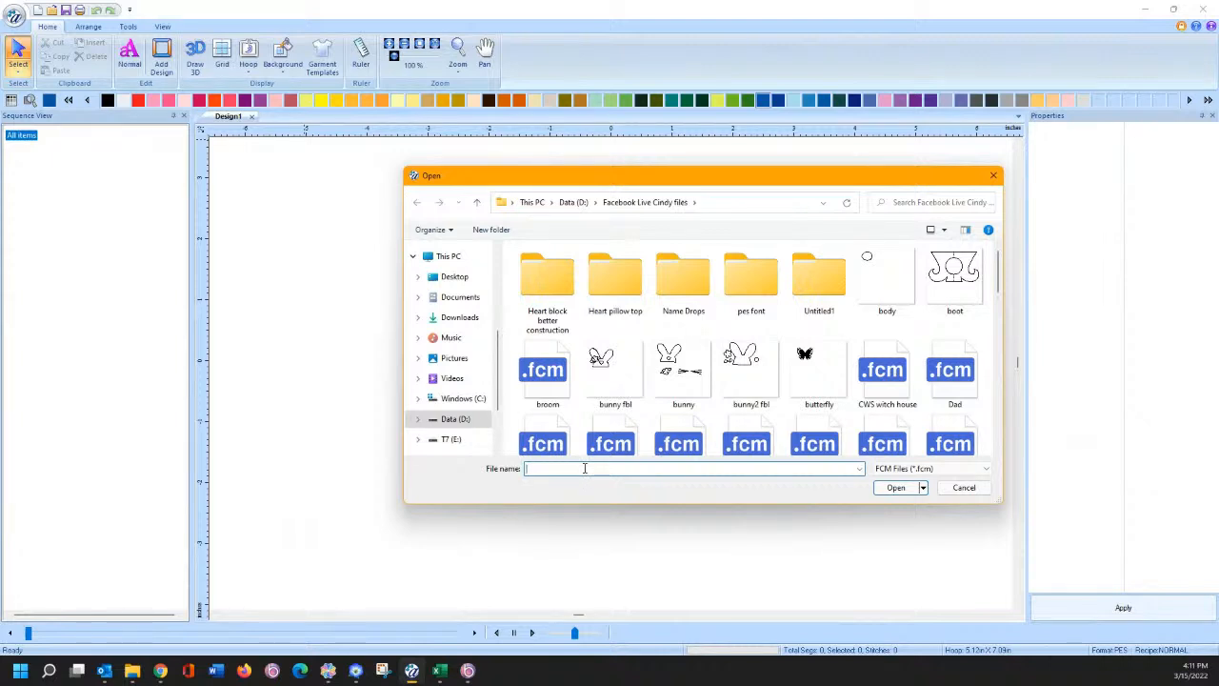
{"action": "type", "text": "he"}
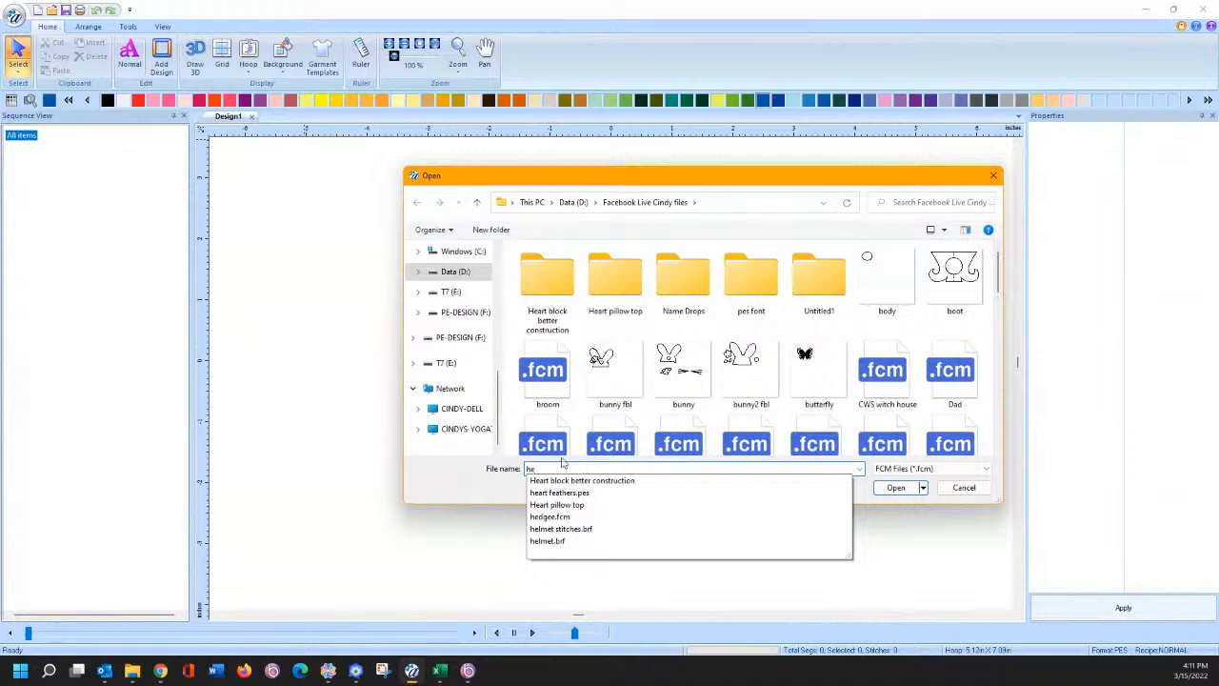
{"action": "left_click", "coordinate": [550, 517]}
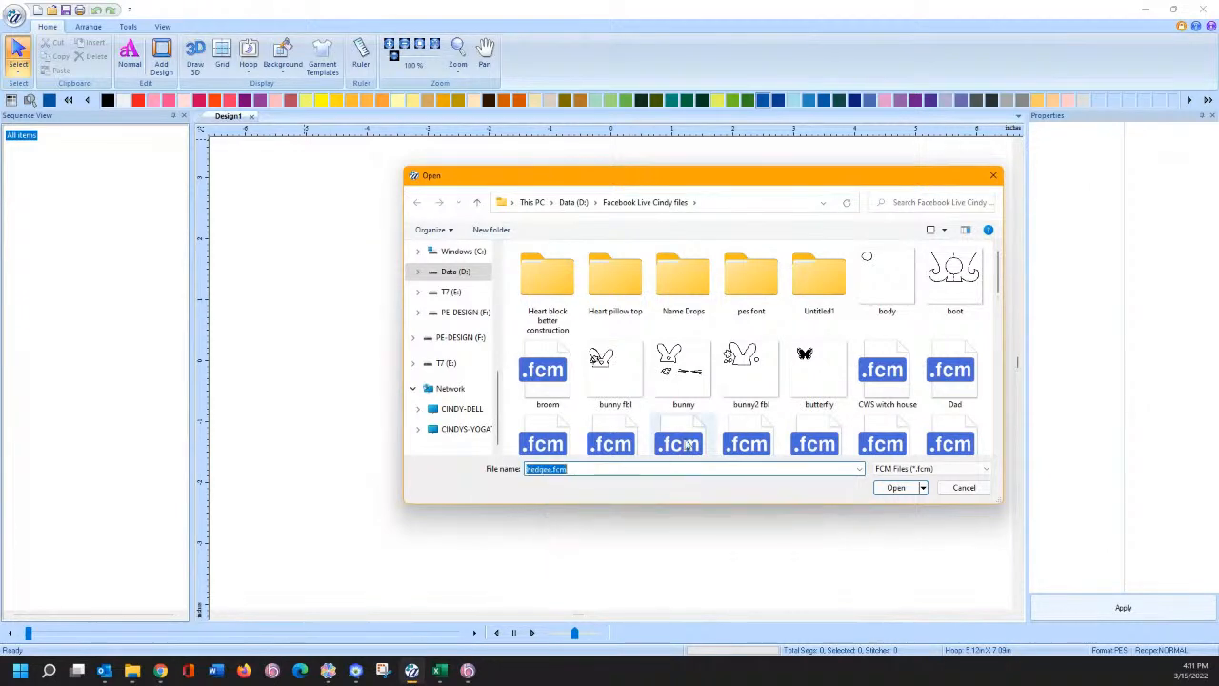
{"action": "left_click", "coordinate": [898, 491]}
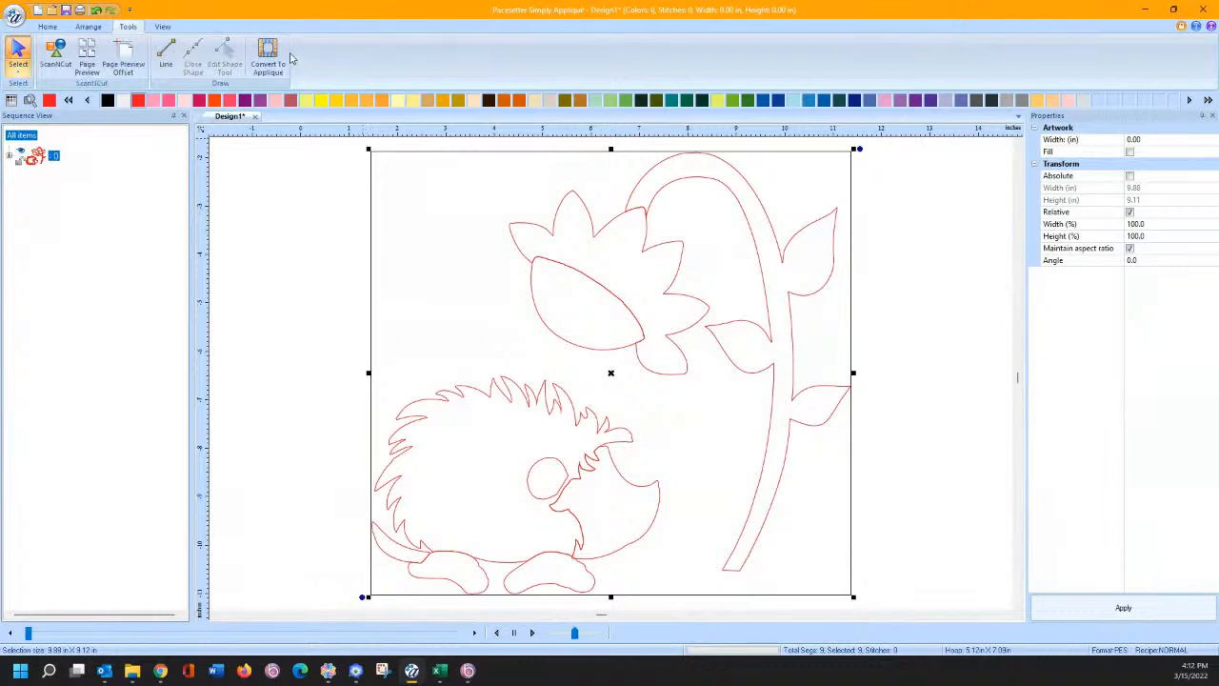
Step: Convert all the imported outlines to appliqué, and move the hedgehog's ear circle directly after the tail in the sewing sequence
{"action": "left_click", "coordinate": [268, 57]}
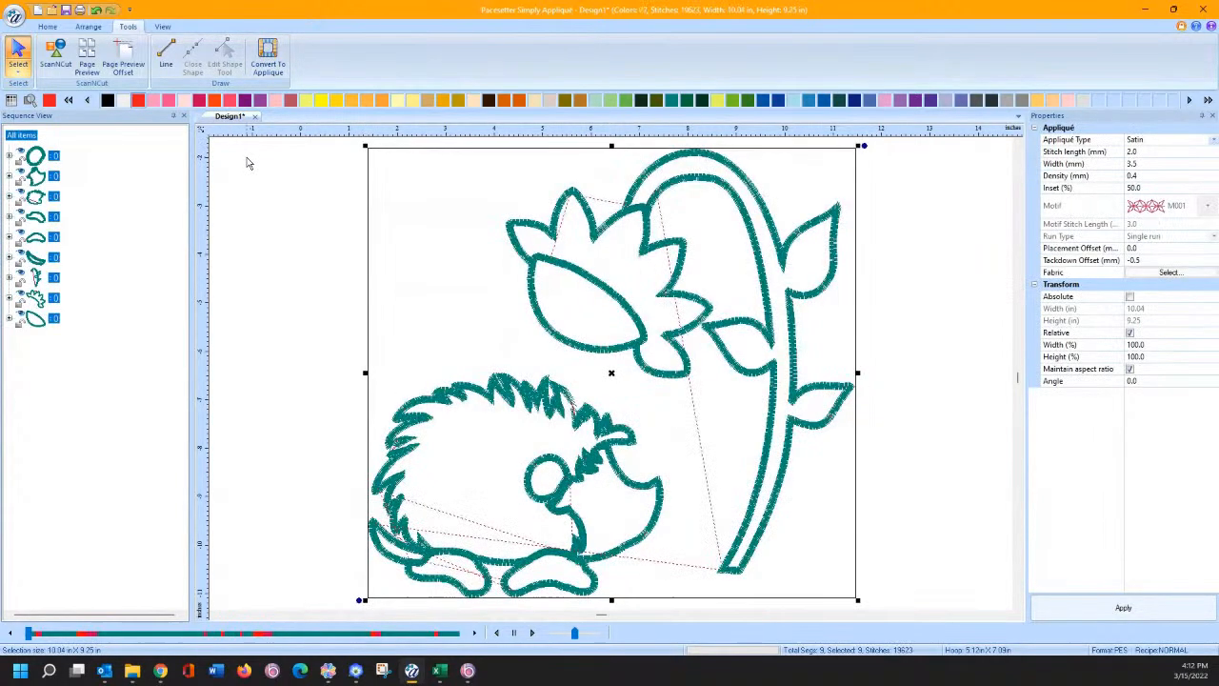
{"action": "left_click", "coordinate": [226, 289]}
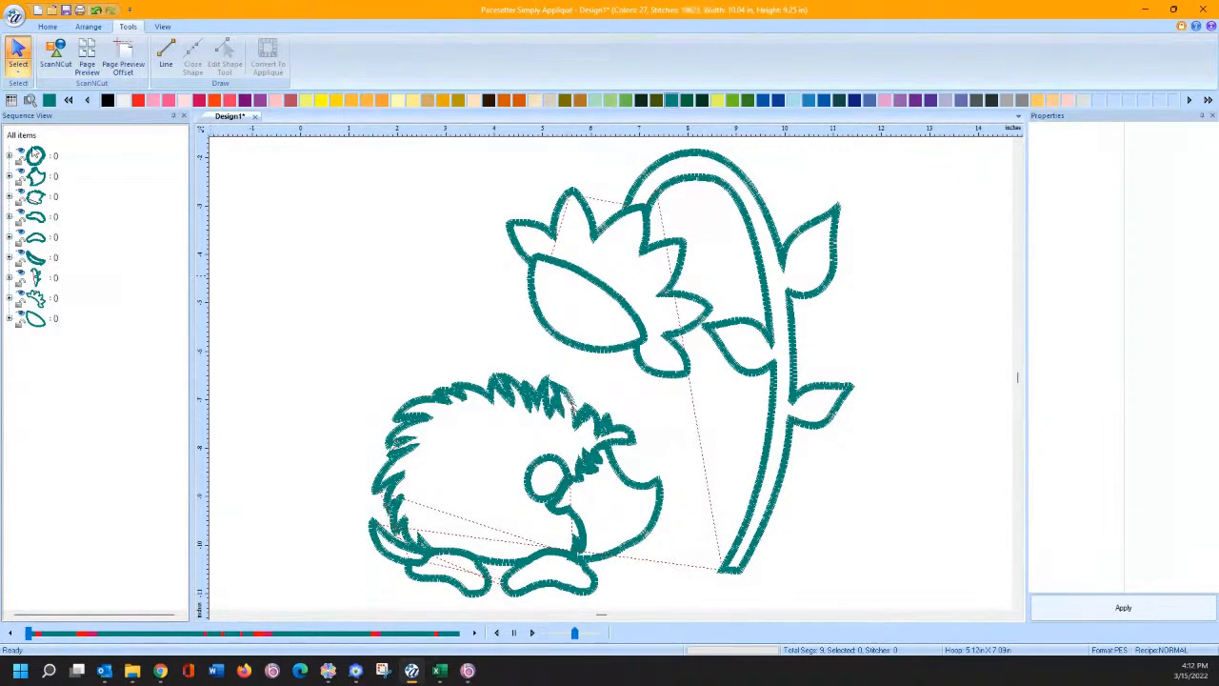
{"action": "left_click", "coordinate": [35, 158]}
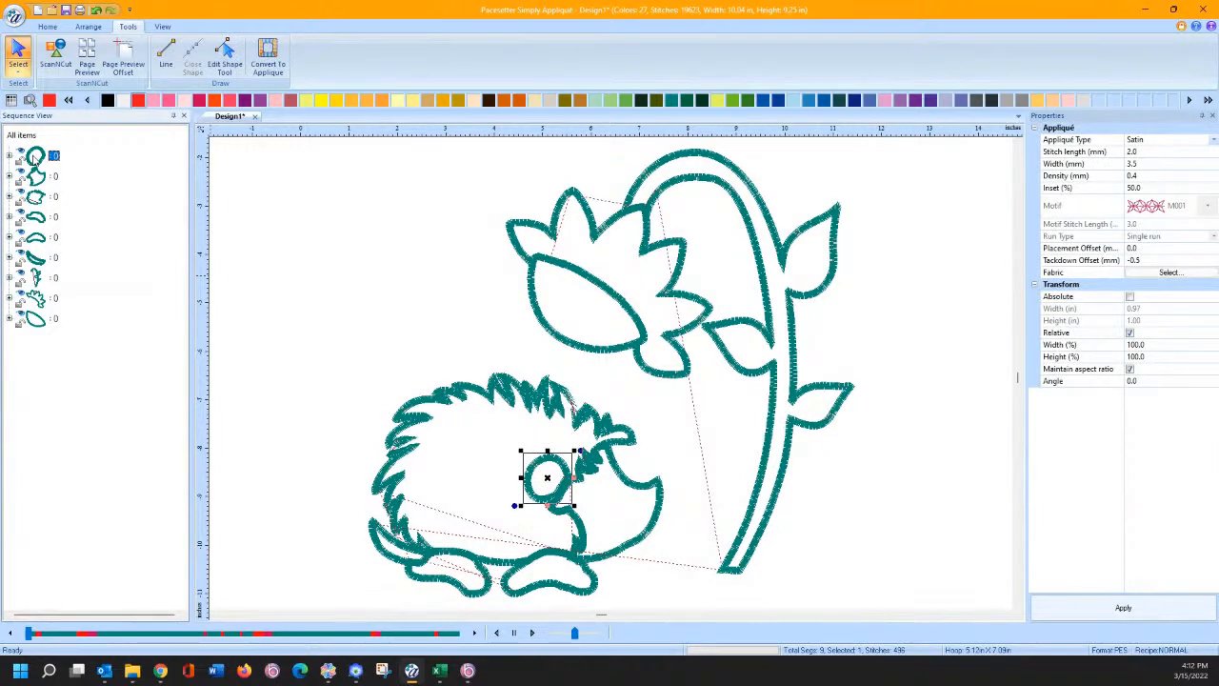
{"action": "left_click_drag", "start_coordinate": [34, 158], "coordinate": [35, 260]}
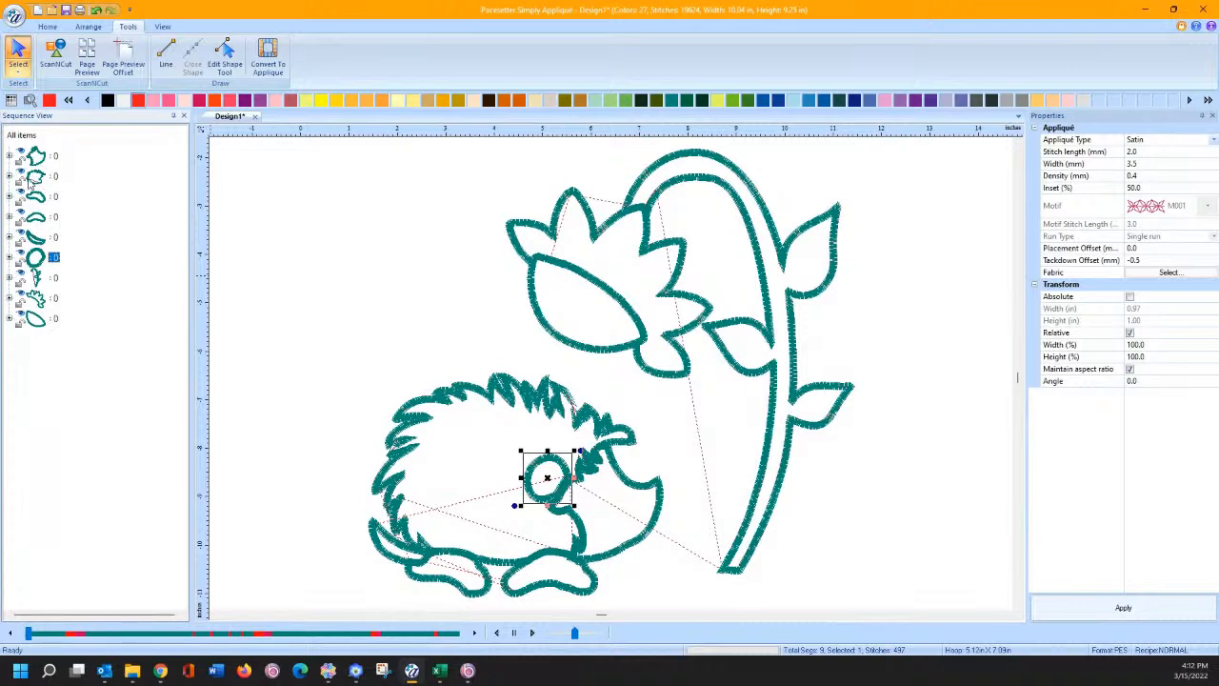
Step: Try moving the hedgehog's spiny body ahead of the face in the sewing sequence, and undo the move
{"action": "left_click_drag", "start_coordinate": [34, 179], "coordinate": [33, 145]}
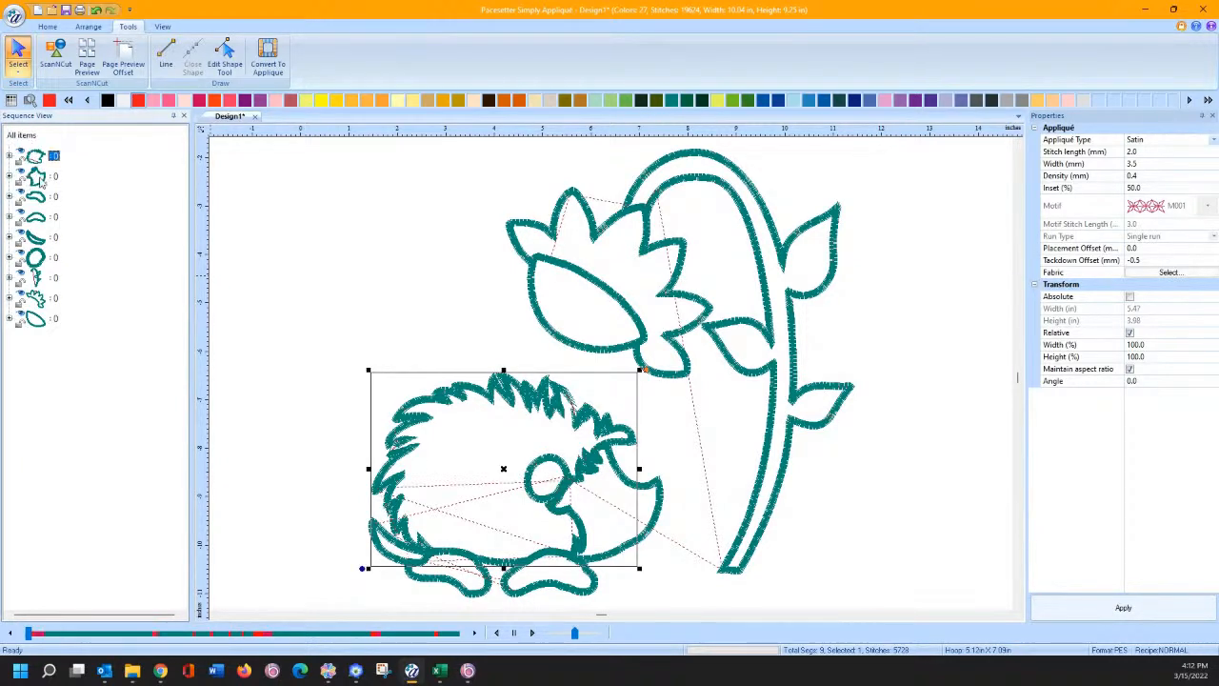
{"action": "left_click", "coordinate": [36, 177]}
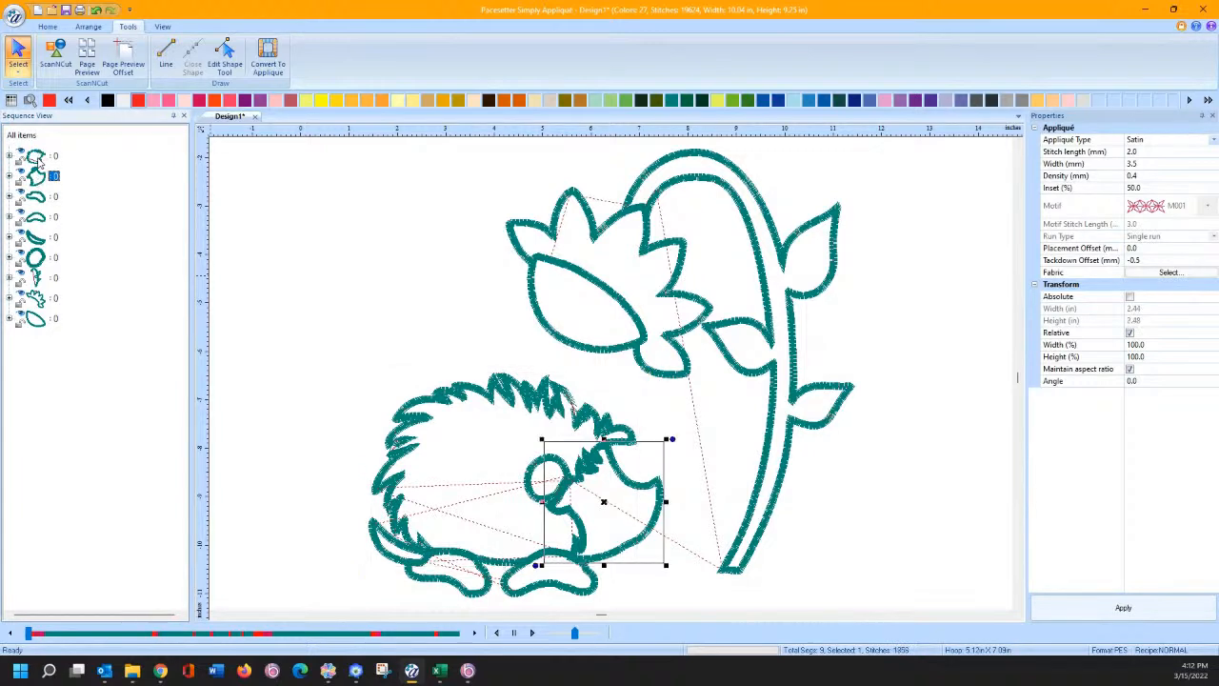
{"action": "key", "text": "ctrl+z"}
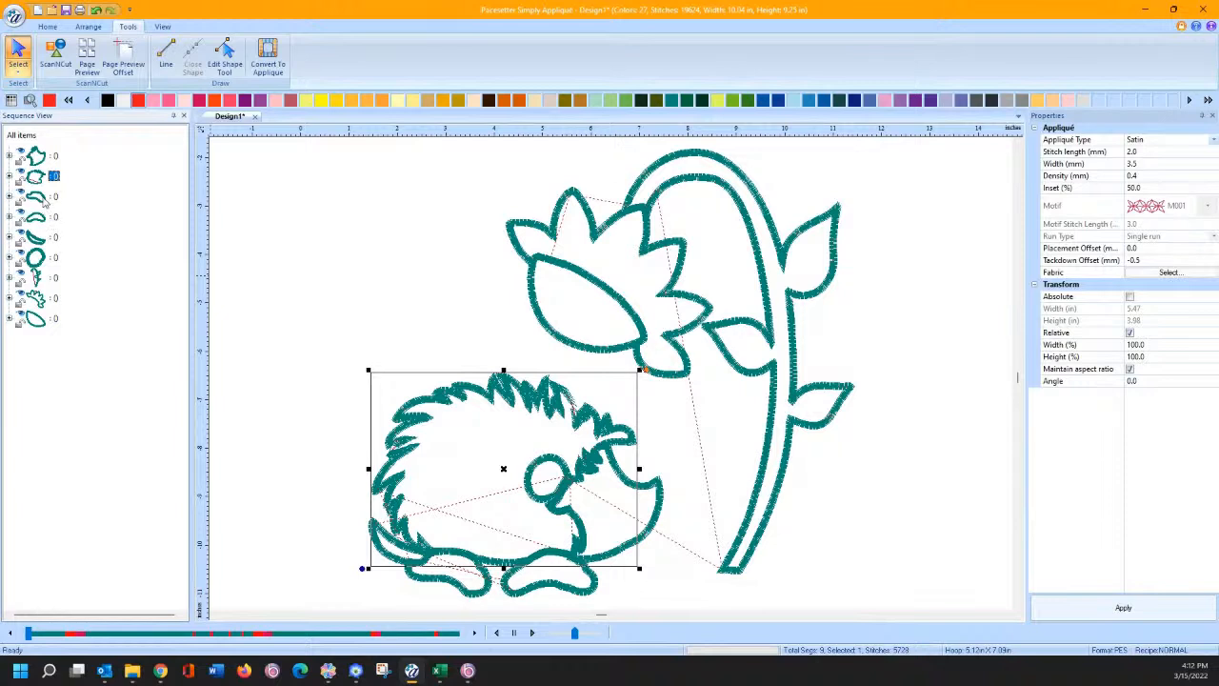
Step: Try to move both feet and the tail together ahead of the spiny body in the sewing sequence
{"action": "left_click", "coordinate": [40, 214]}
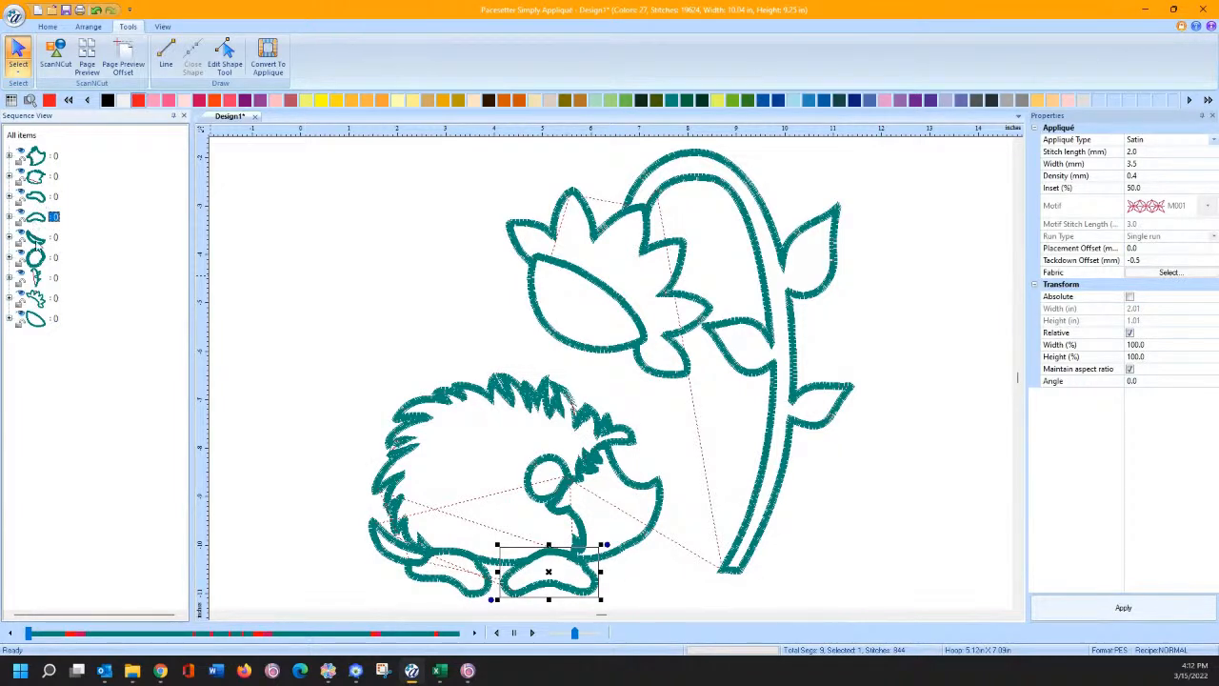
{"action": "left_click", "coordinate": [40, 237], "text": "ctrl"}
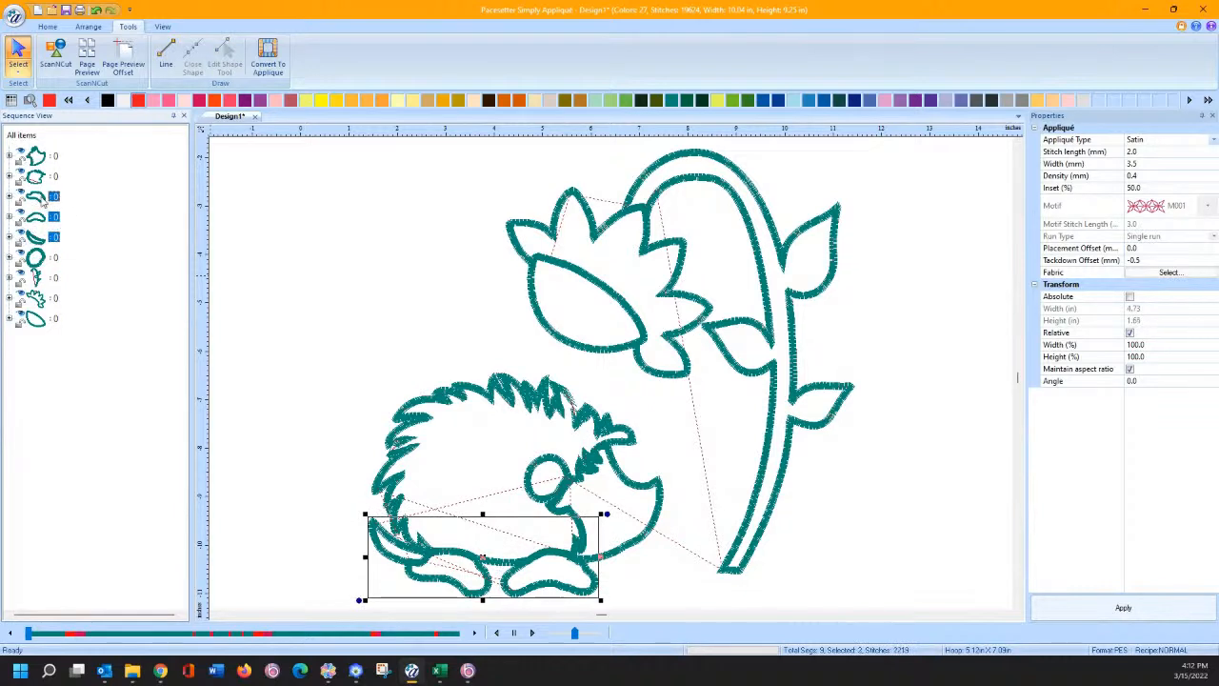
{"action": "left_click", "coordinate": [40, 196], "text": "ctrl"}
{"action": "left_click_drag", "start_coordinate": [40, 196], "coordinate": [35, 176]}
{"action": "right_click", "coordinate": [42, 198]}
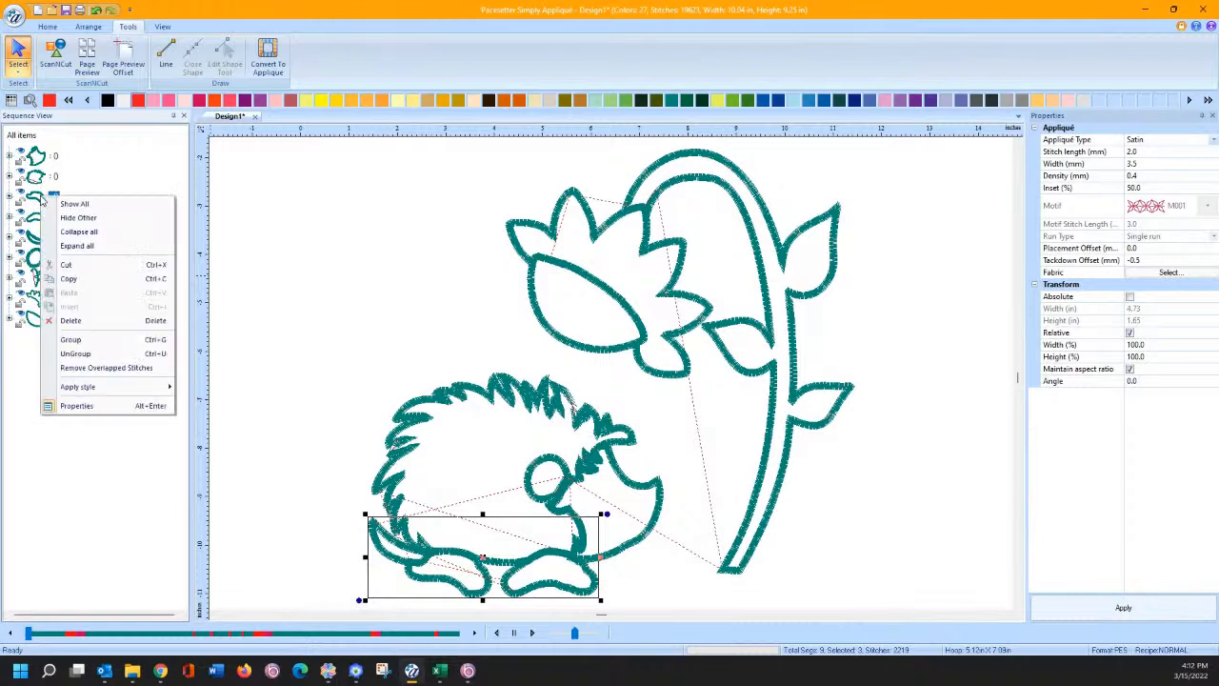
Step: Move the two feet and the tail individually ahead of the spiny body, placing the tail directly after the face
{"action": "left_click", "coordinate": [36, 176]}
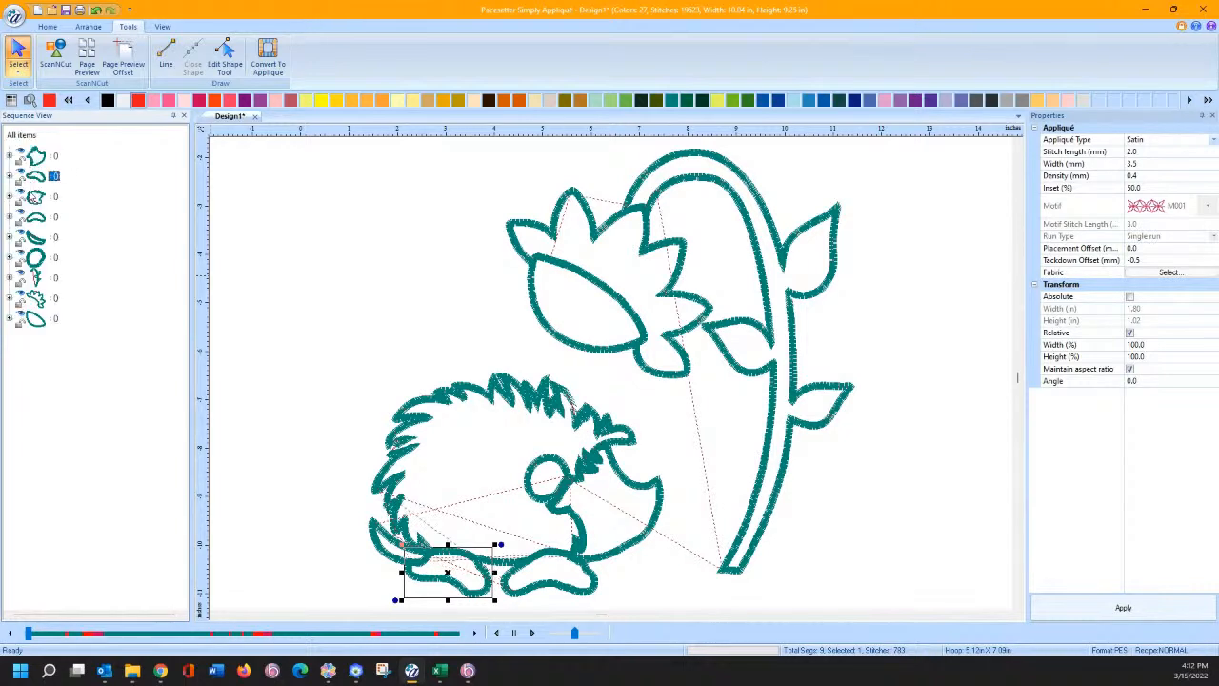
{"action": "left_click", "coordinate": [37, 220]}
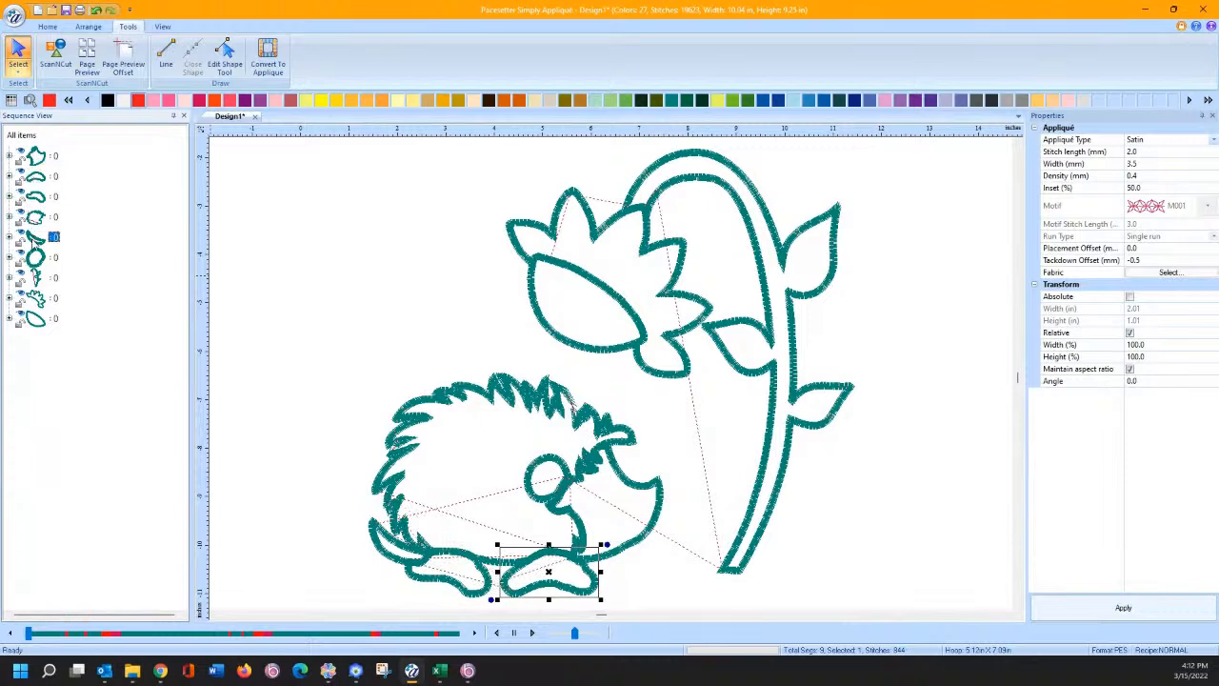
{"action": "left_click", "coordinate": [34, 198]}
{"action": "mouse_move", "coordinate": [29, 201]}
{"action": "left_mouse_down"}
{"action": "mouse_move", "coordinate": [33, 165]}
{"action": "mouse_move", "coordinate": [30, 177]}
{"action": "left_mouse_up"}
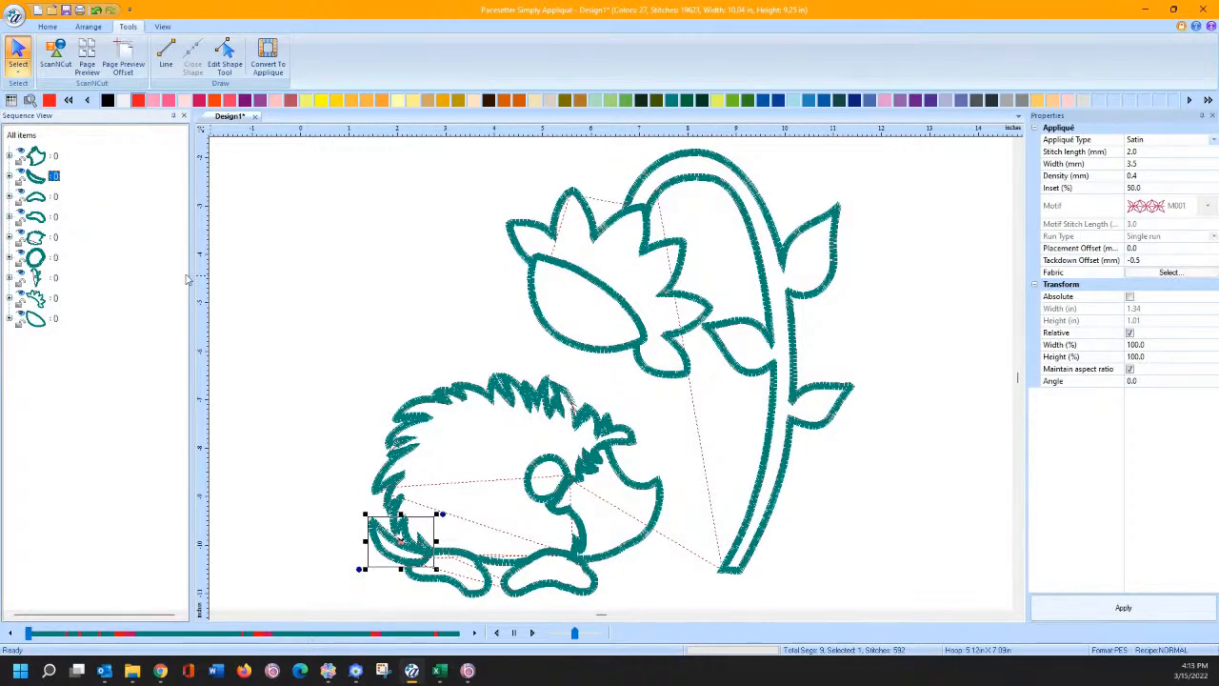
{"action": "left_click", "coordinate": [237, 275]}
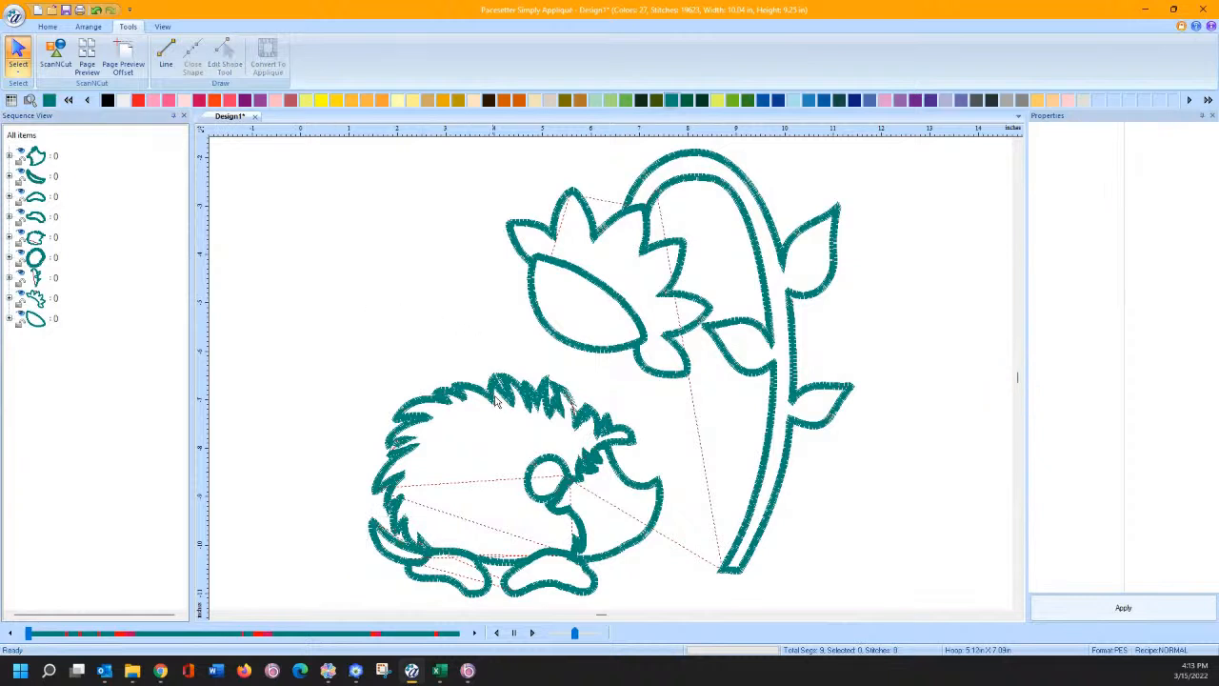
Step: Edit the spiny body's shape, adjusting the outline points at the tip of the back spine with gapped satin stitches
{"action": "left_click", "coordinate": [49, 27]}
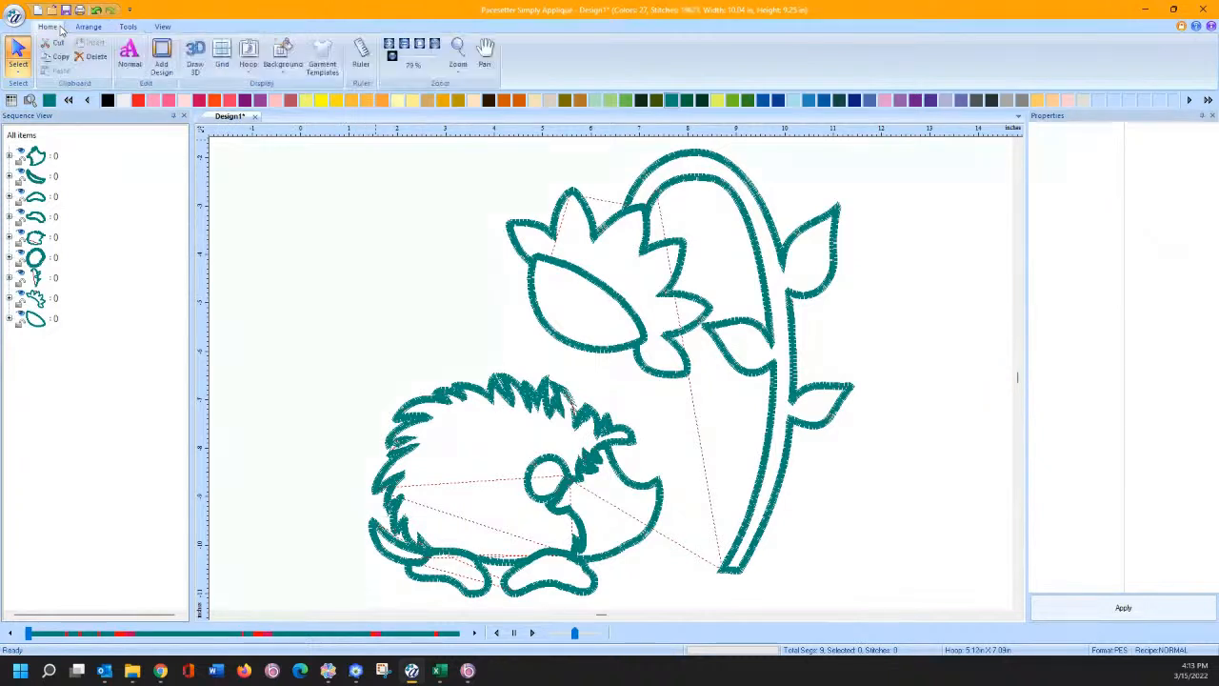
{"action": "left_click", "coordinate": [457, 56]}
{"action": "left_click_drag", "start_coordinate": [512, 345], "coordinate": [621, 474]}
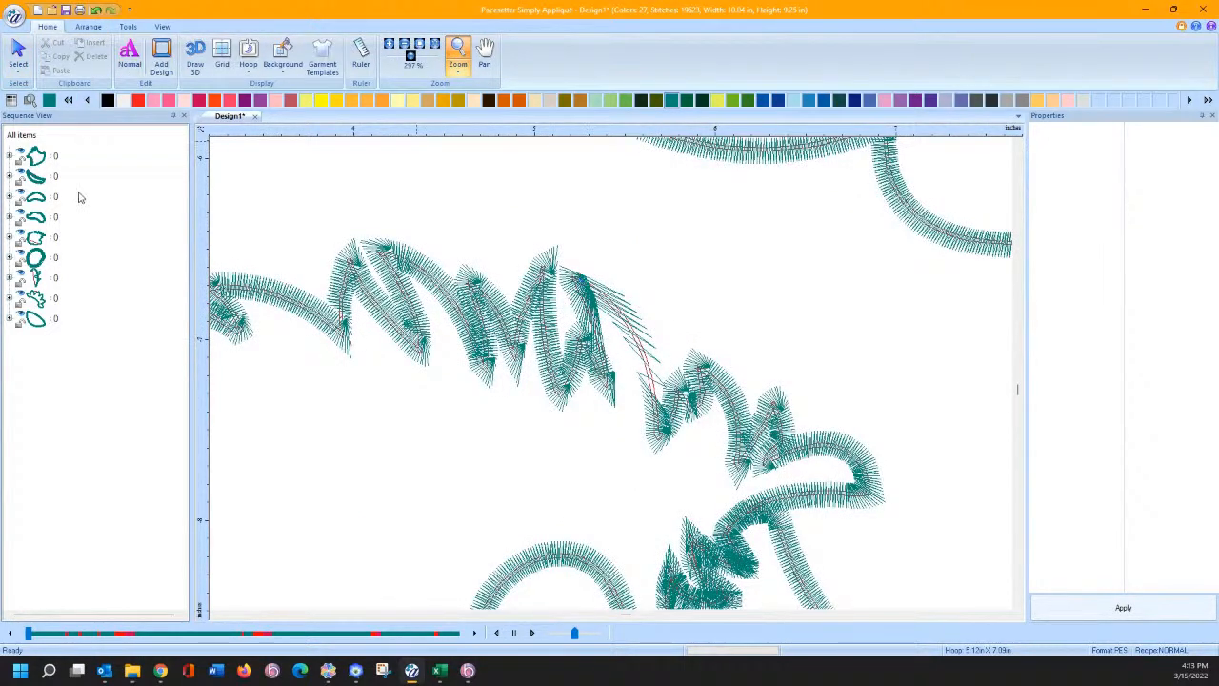
{"action": "left_click", "coordinate": [44, 240]}
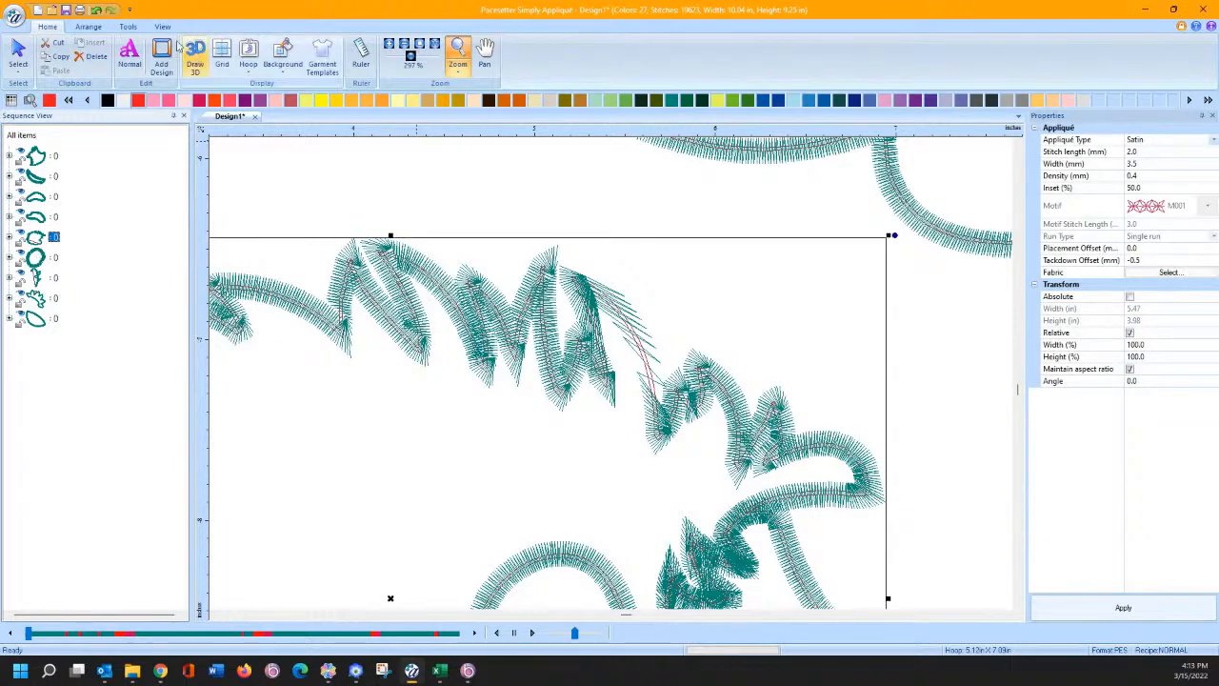
{"action": "left_click", "coordinate": [128, 26]}
{"action": "left_click", "coordinate": [215, 59]}
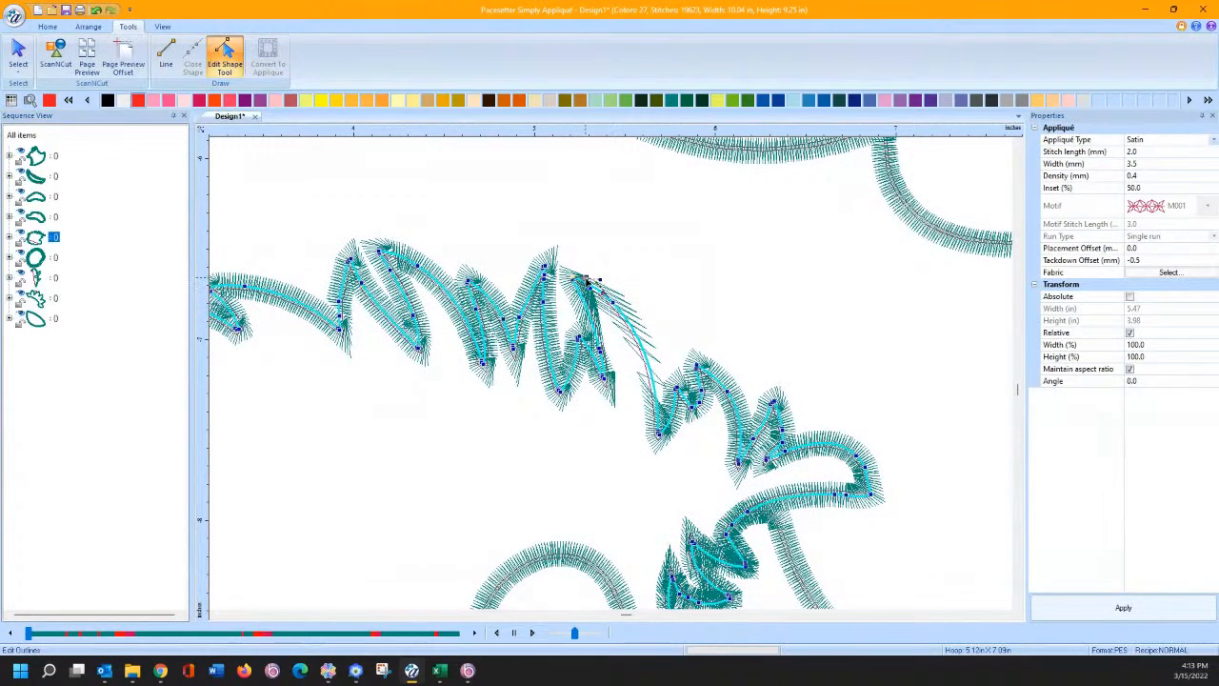
{"action": "left_click_drag", "start_coordinate": [606, 287], "coordinate": [617, 292]}
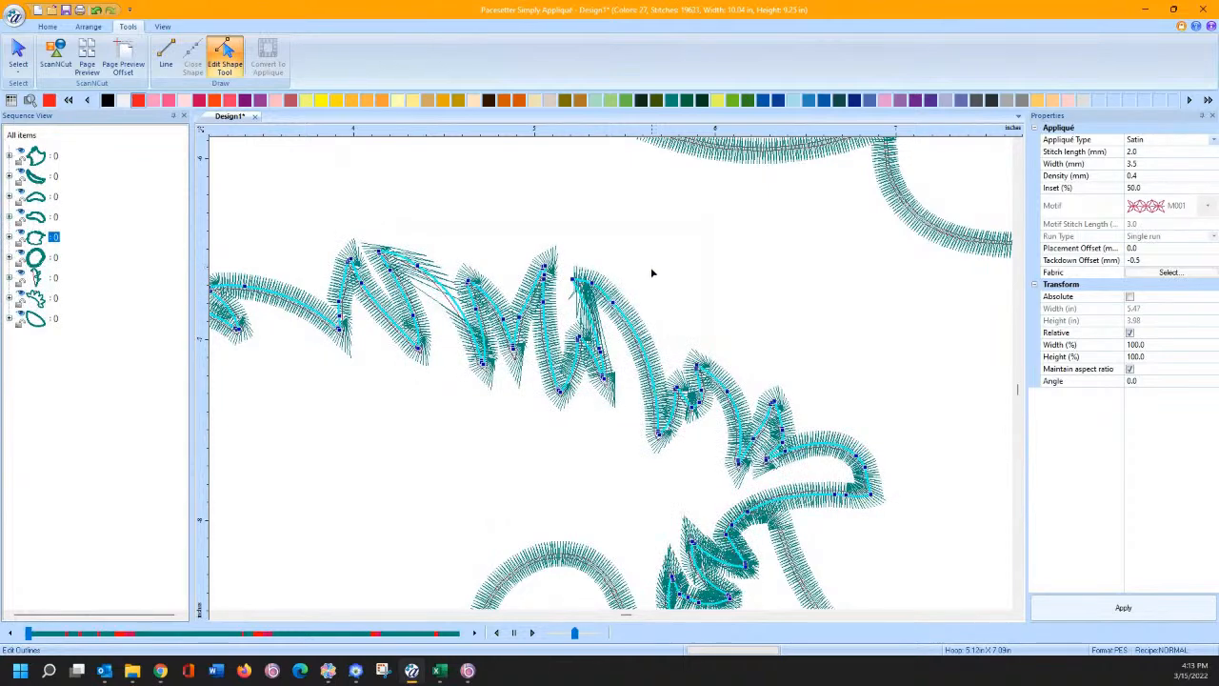
{"action": "left_click_drag", "start_coordinate": [576, 281], "coordinate": [579, 284]}
Step: Delete and add outline points along the inner edge of the adjusted spine to even out its stitching, and finish shape editing
{"action": "right_click", "coordinate": [600, 351]}
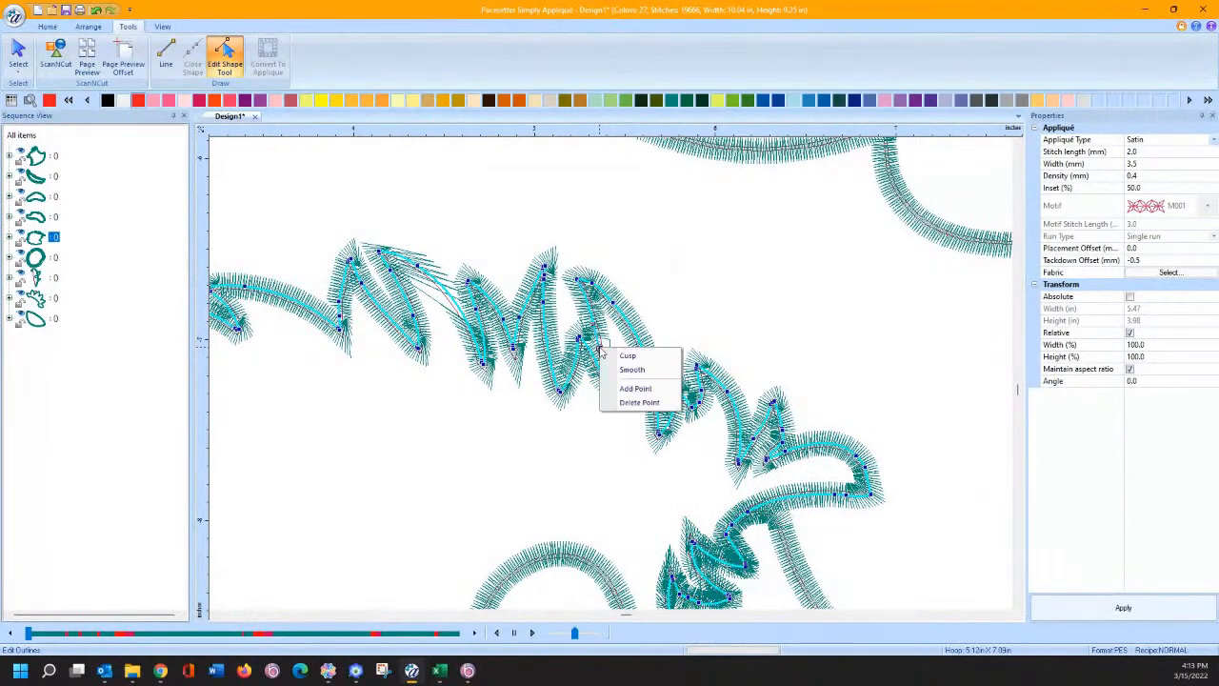
{"action": "left_click", "coordinate": [636, 403]}
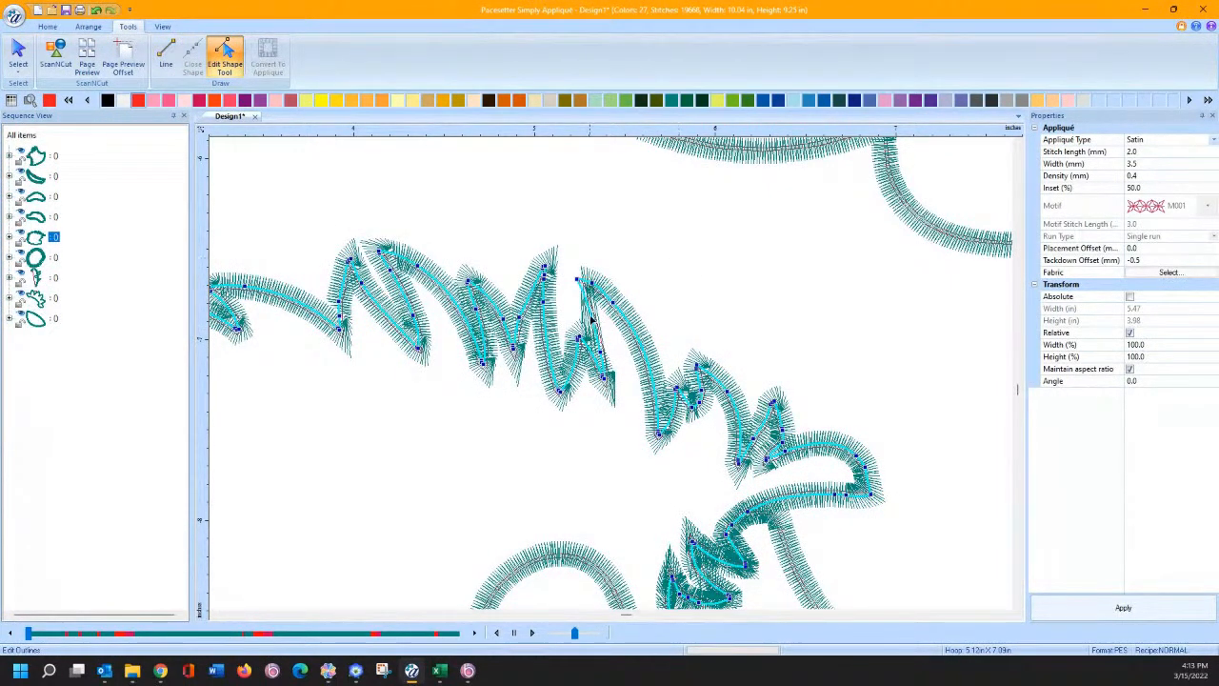
{"action": "right_click", "coordinate": [591, 320]}
{"action": "left_click", "coordinate": [621, 356]}
{"action": "right_click", "coordinate": [594, 369]}
{"action": "left_click", "coordinate": [620, 422]}
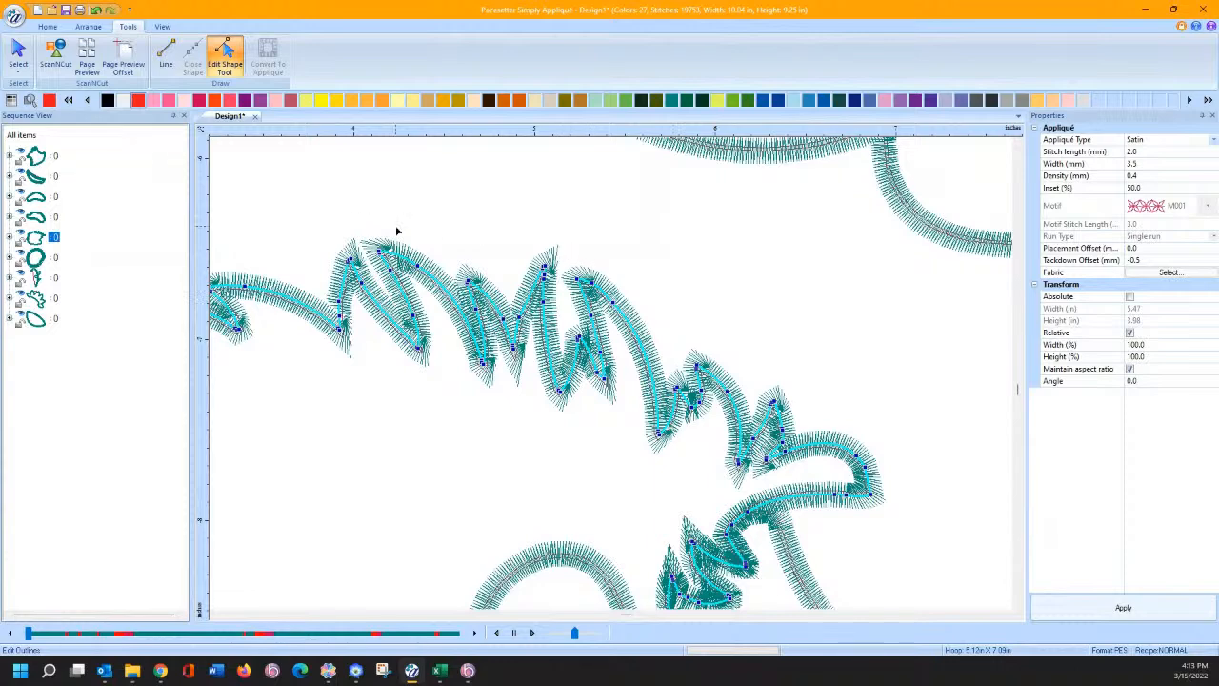
{"action": "left_click", "coordinate": [17, 52]}
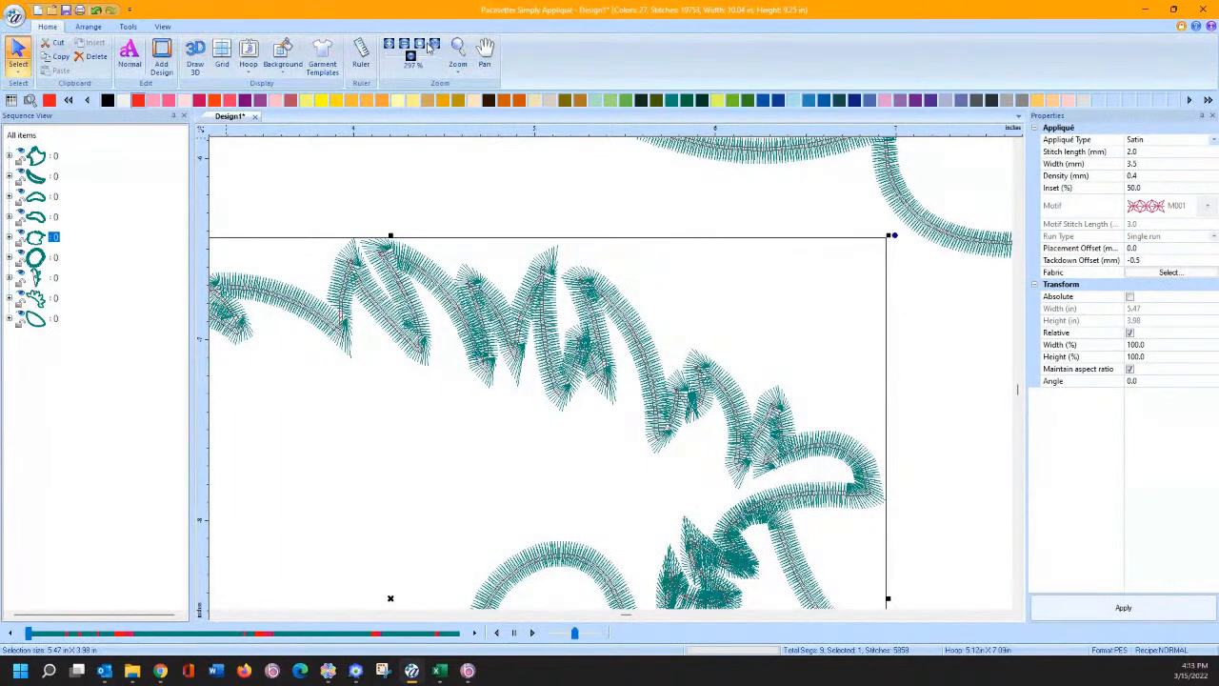
Step: Set Color 3 of the hedgehog's spiny body to Light Brown (323)
{"action": "left_click", "coordinate": [421, 47]}
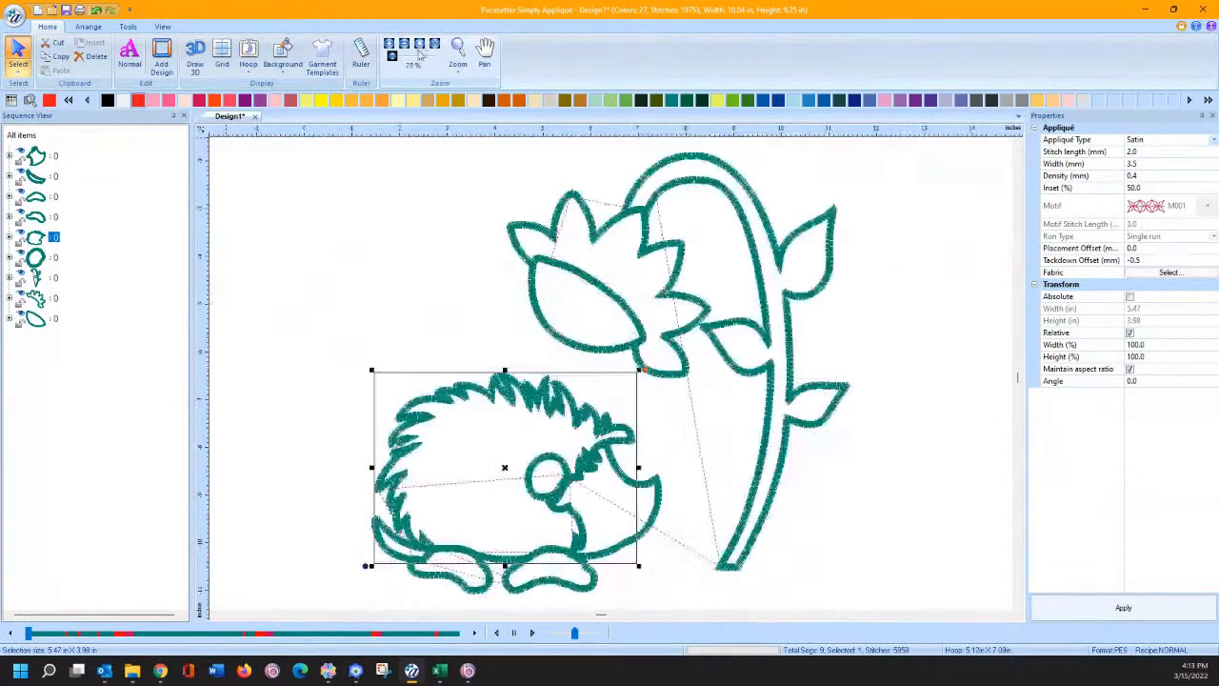
{"action": "left_click", "coordinate": [358, 290]}
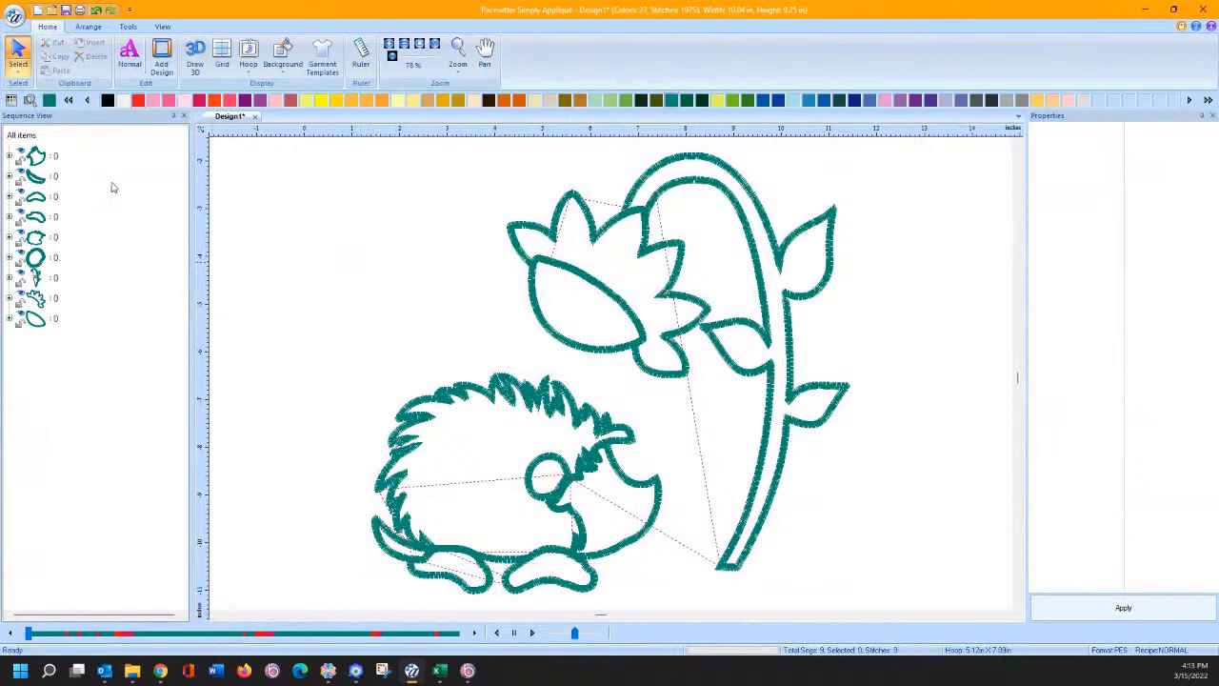
{"action": "left_click", "coordinate": [452, 401]}
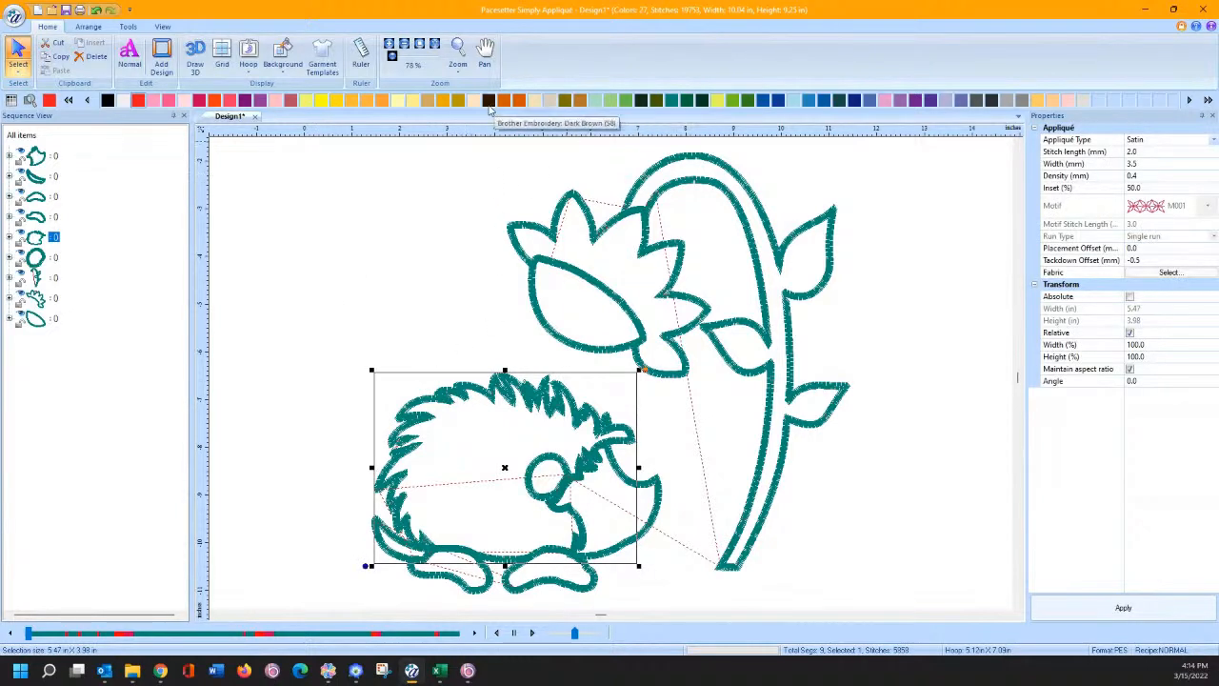
{"action": "left_click", "coordinate": [578, 103]}
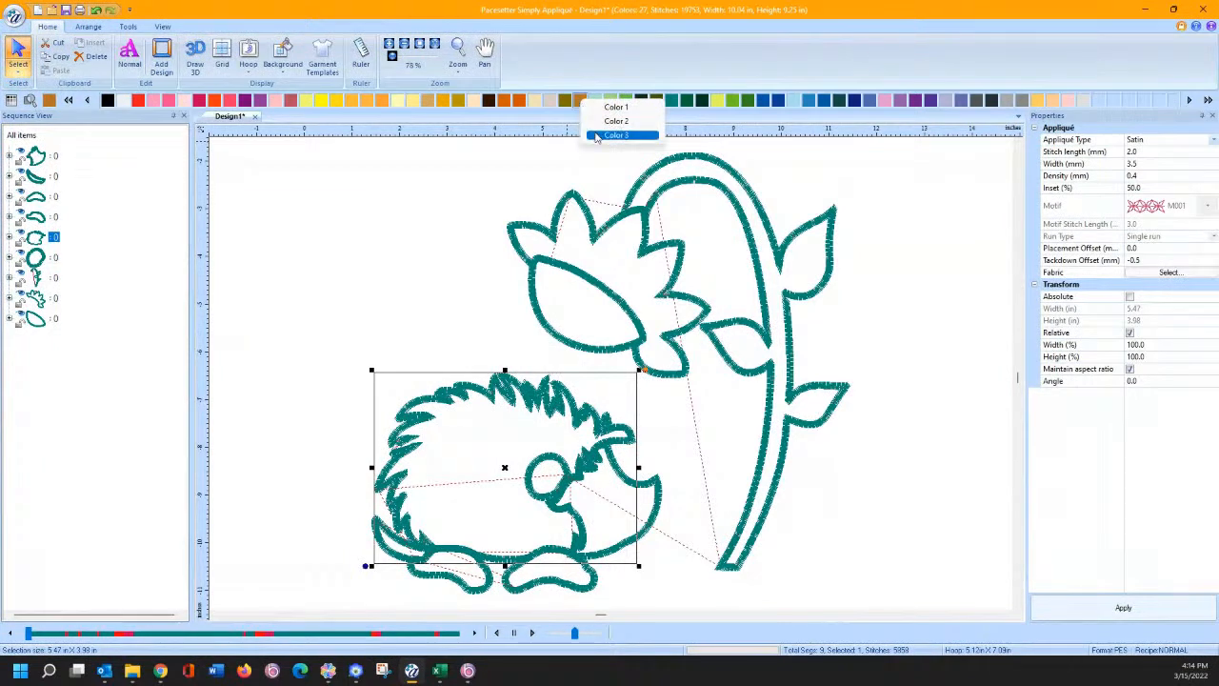
{"action": "left_click", "coordinate": [596, 136]}
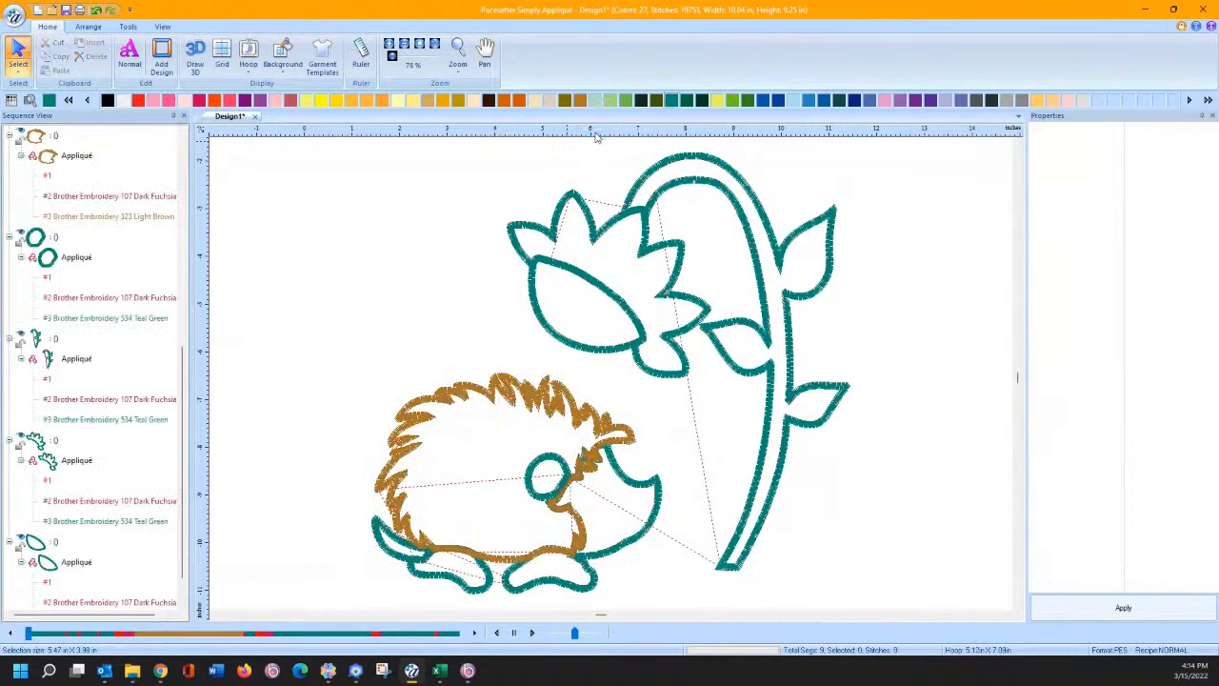
Step: Set Color 3 of the hedgehog's round ear and its face to Khaki (348)
{"action": "left_click", "coordinate": [67, 259]}
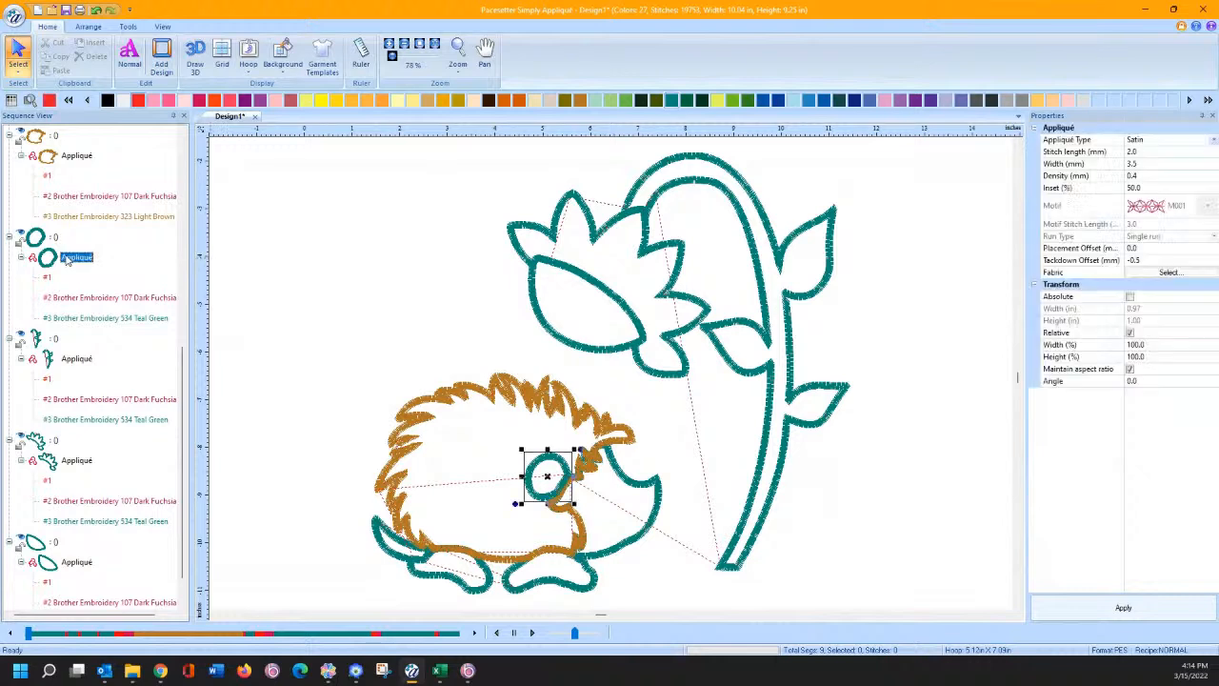
{"action": "left_click", "coordinate": [424, 102]}
{"action": "left_click", "coordinate": [440, 139]}
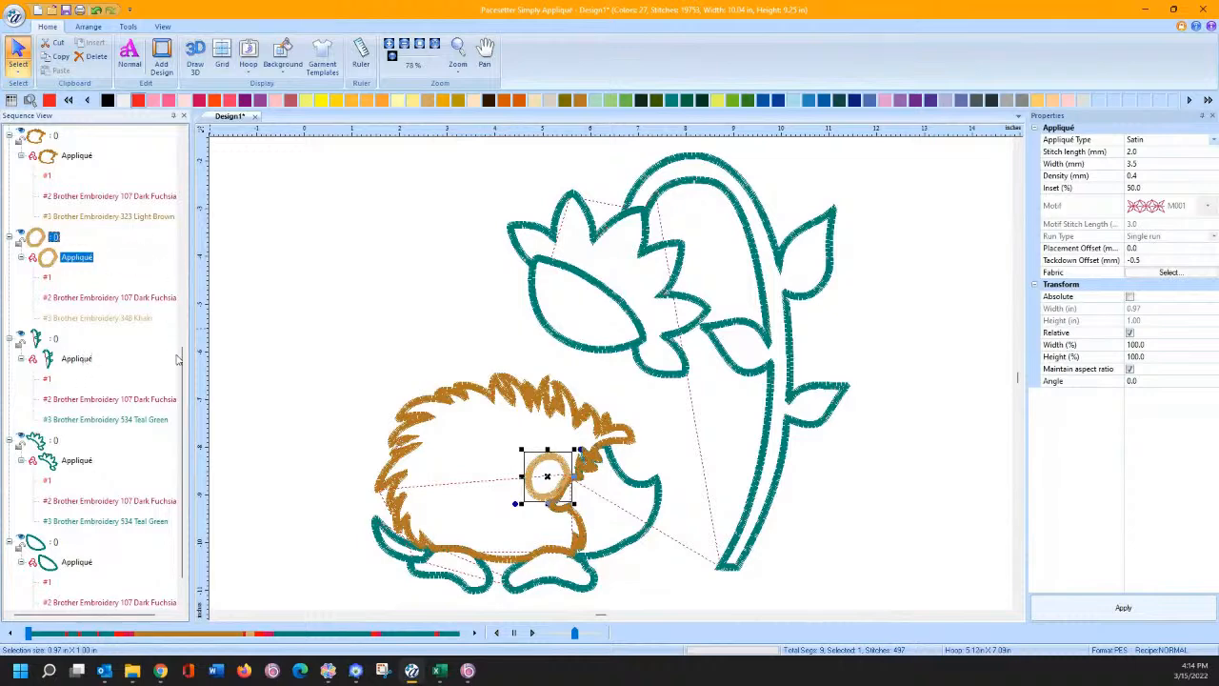
{"action": "scroll", "coordinate": [143, 362], "scroll_direction": "up", "scroll_amount": 5}
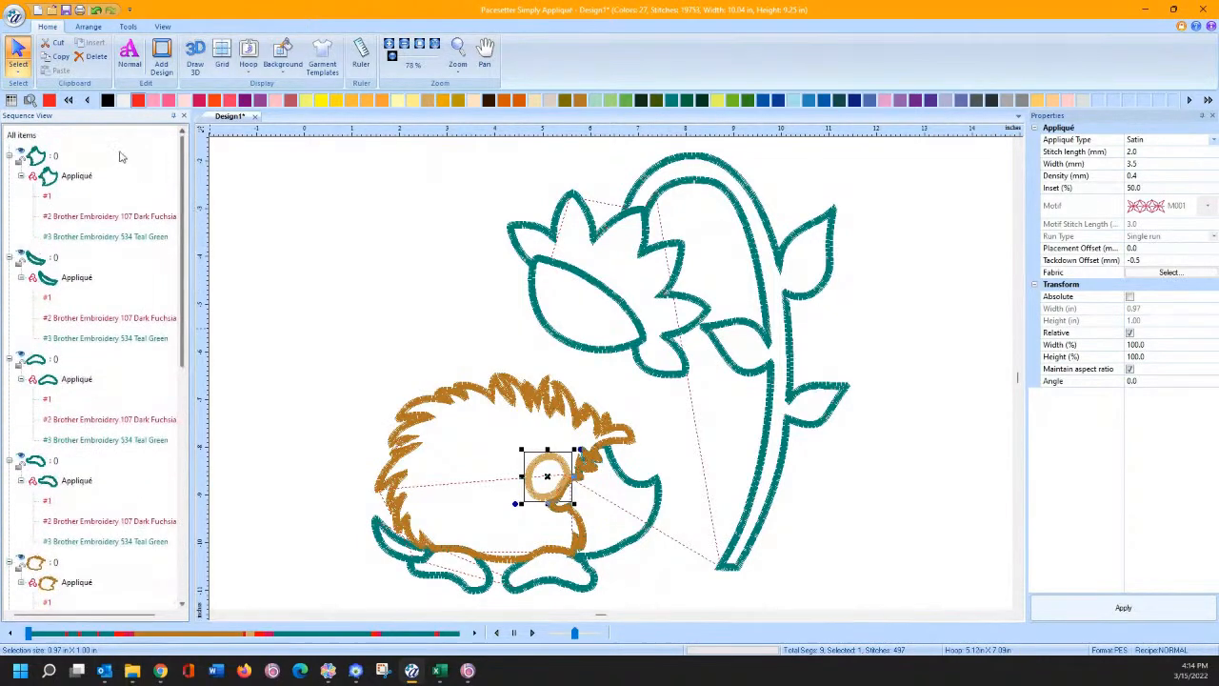
{"action": "left_click", "coordinate": [80, 177]}
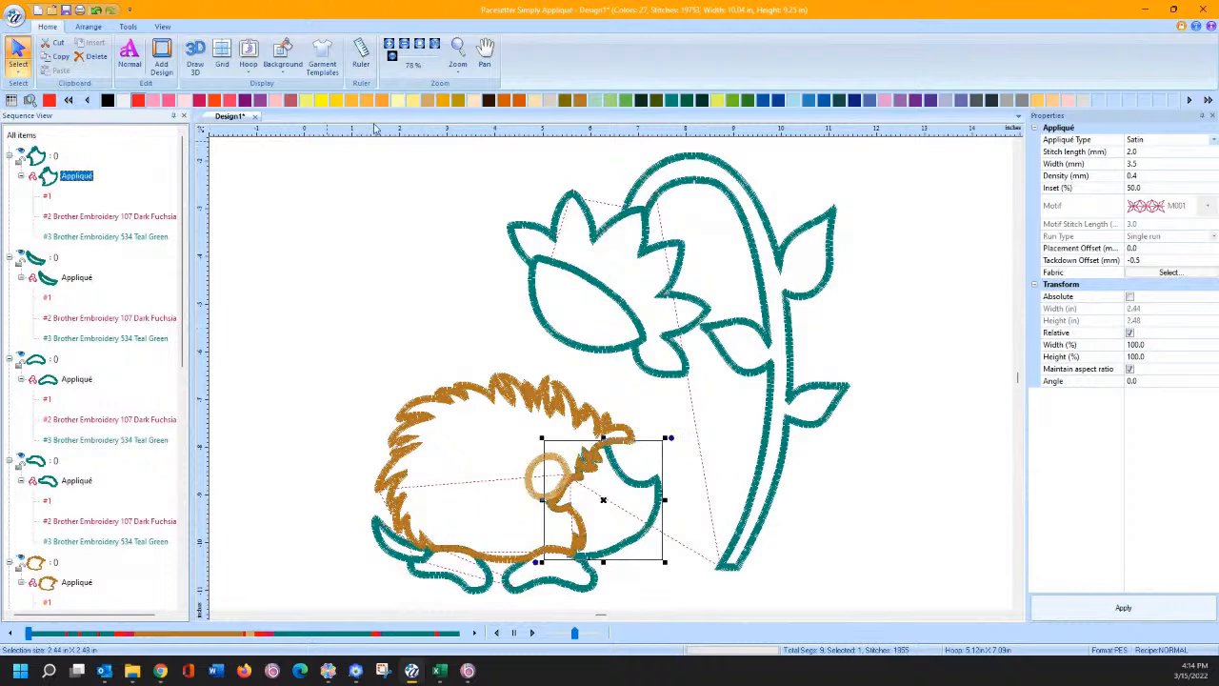
{"action": "left_click", "coordinate": [428, 101]}
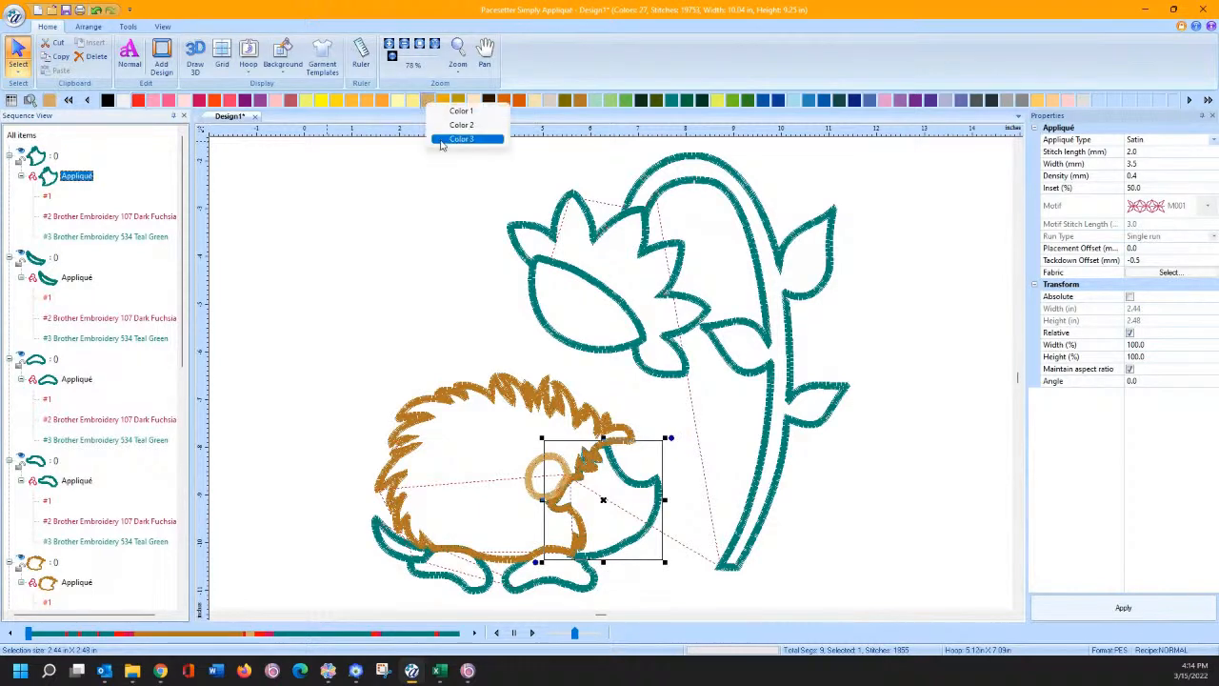
{"action": "left_click", "coordinate": [459, 138]}
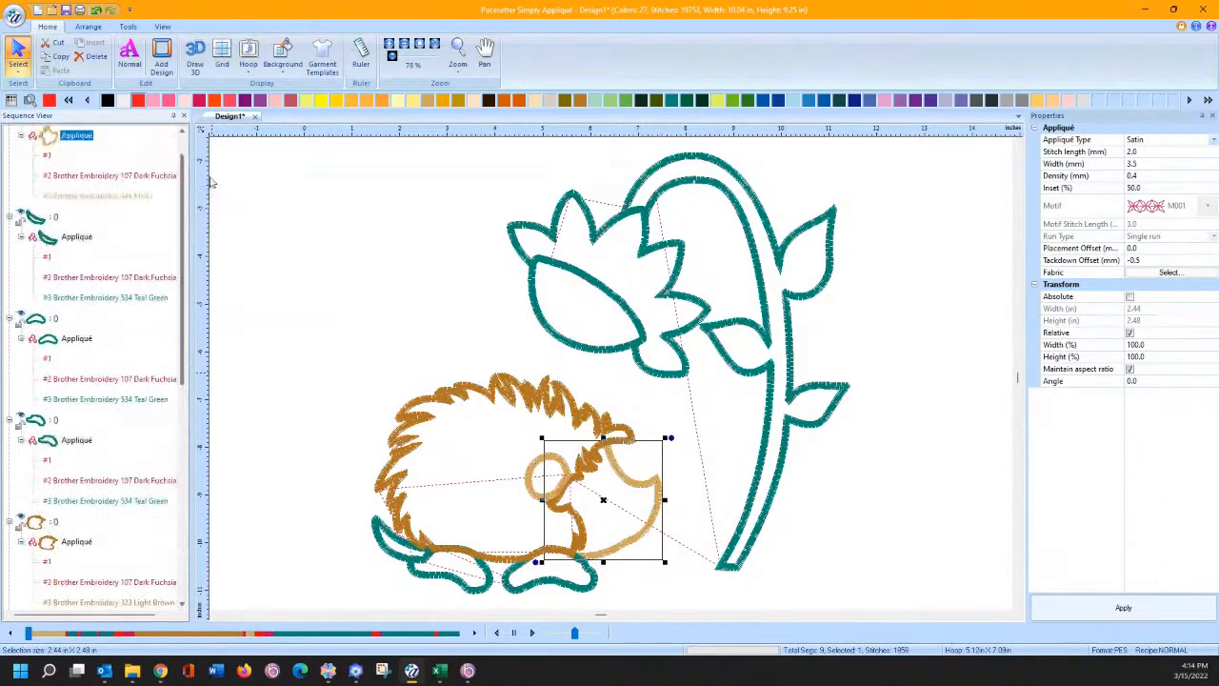
Step: Set Color 3 of the hedgehog's tail and both feet to Dark Brown (58)
{"action": "left_click", "coordinate": [69, 278]}
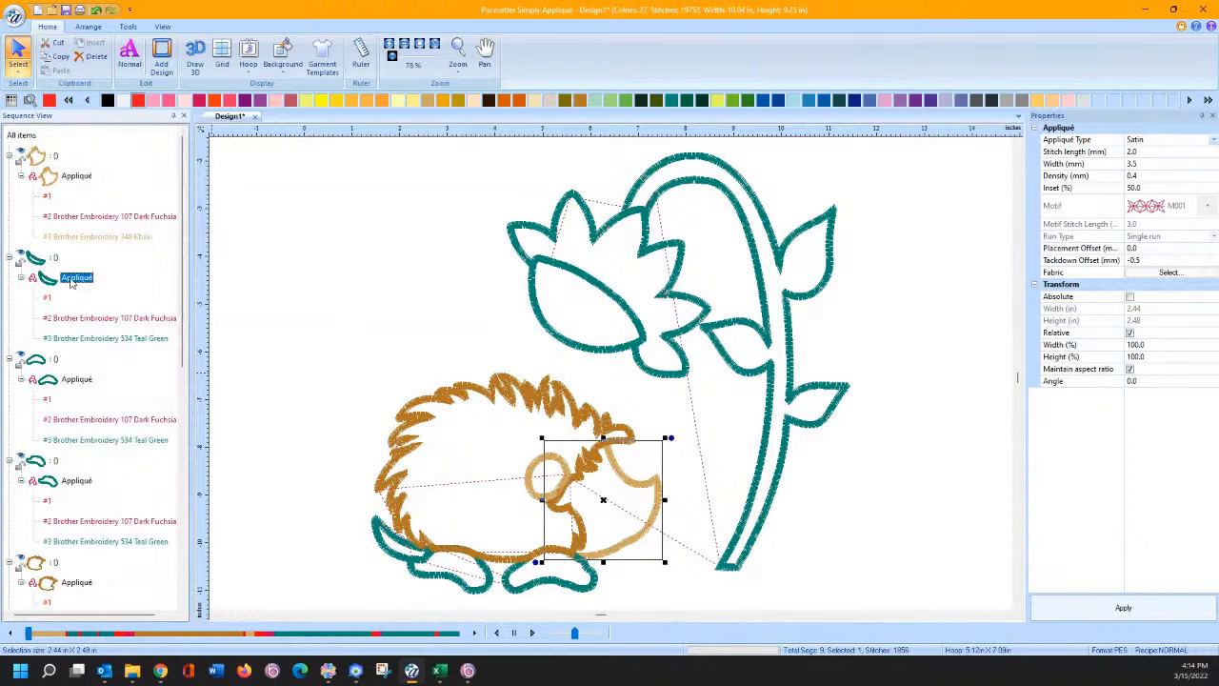
{"action": "left_click", "coordinate": [486, 102]}
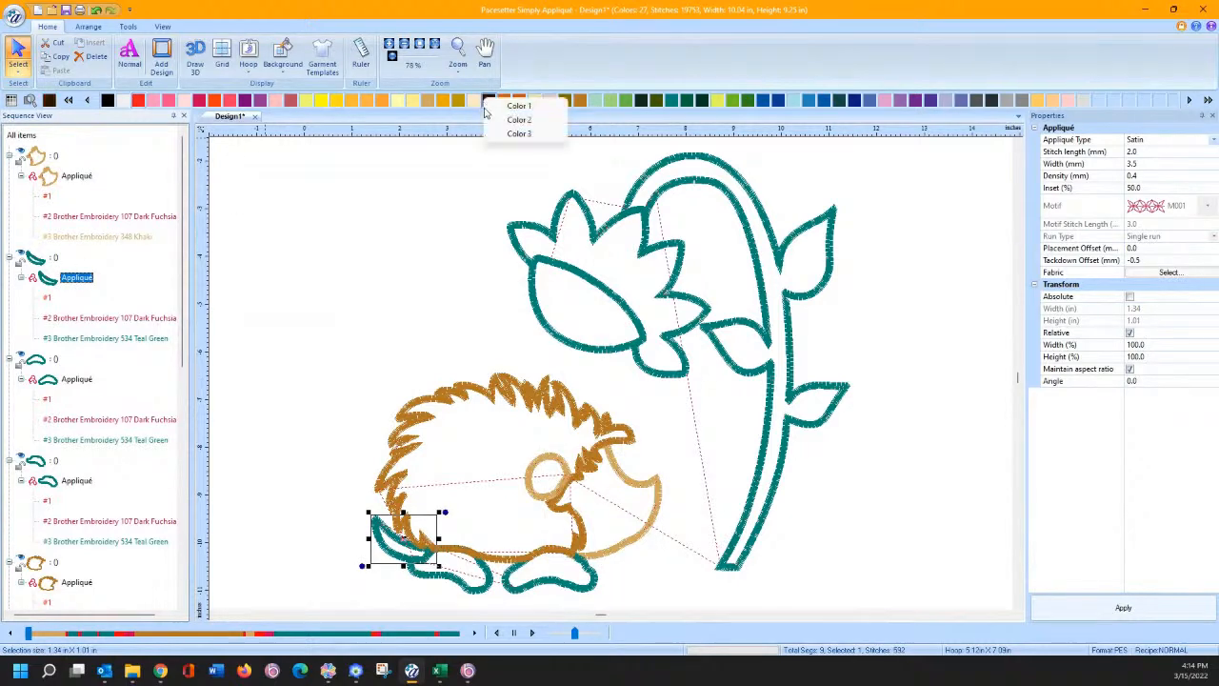
{"action": "left_click", "coordinate": [524, 142]}
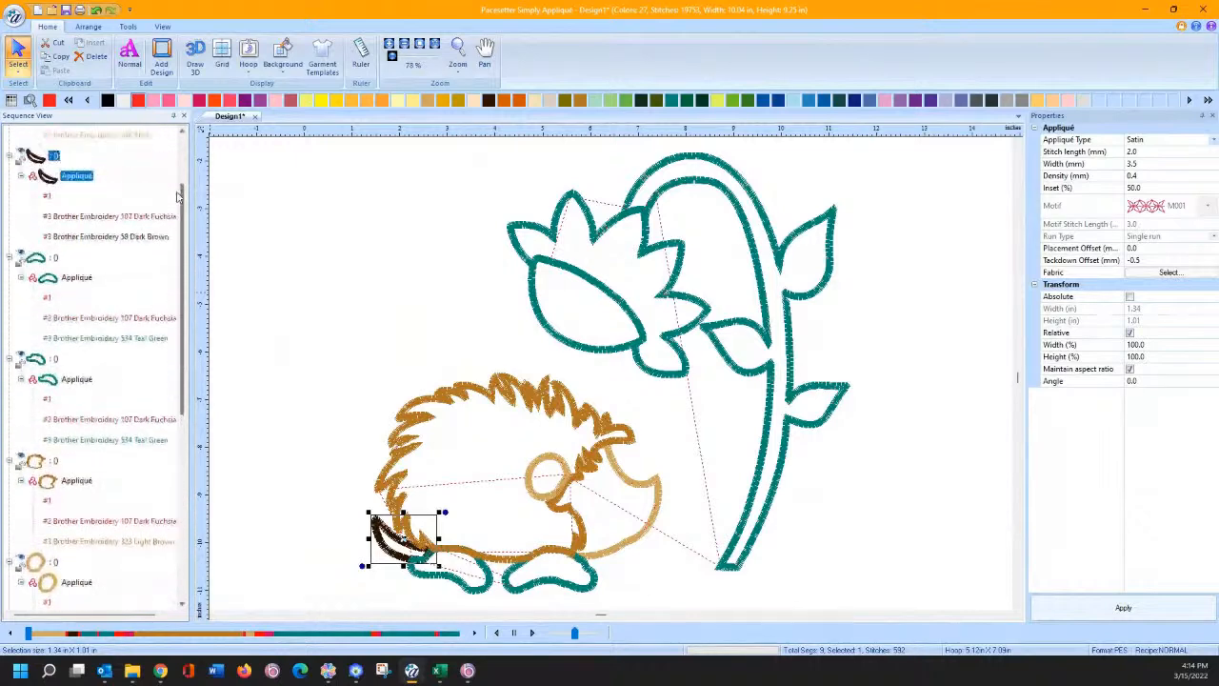
{"action": "left_click", "coordinate": [59, 318]}
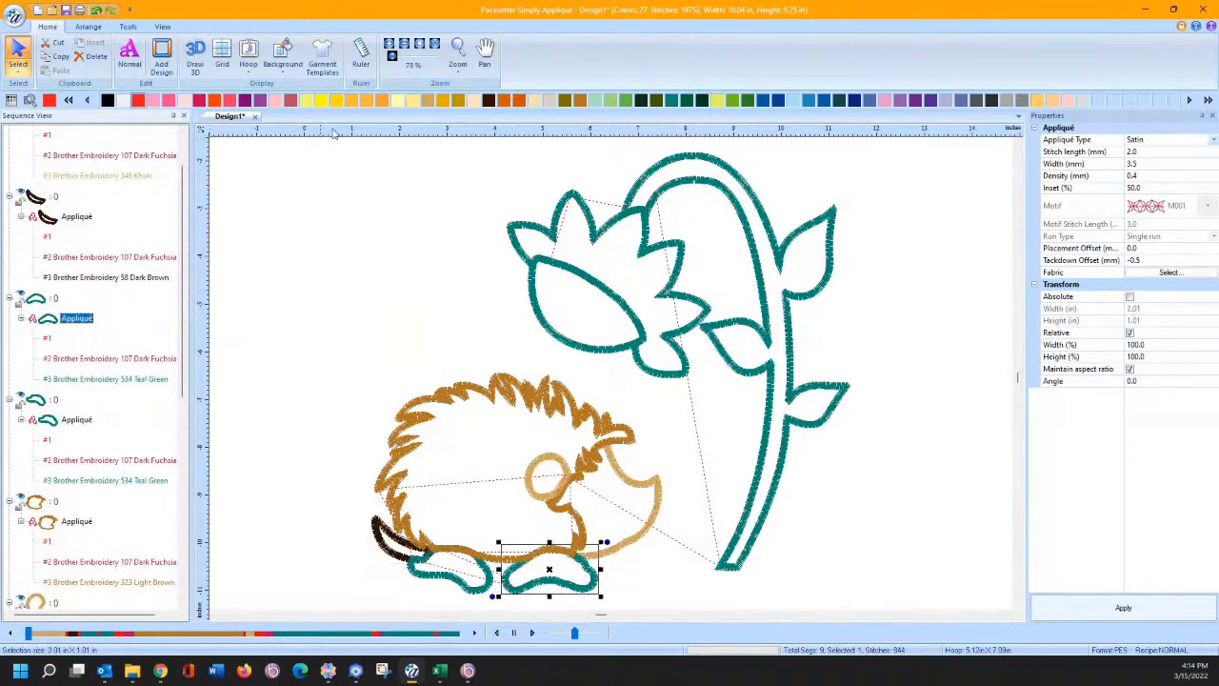
{"action": "left_click", "coordinate": [488, 101]}
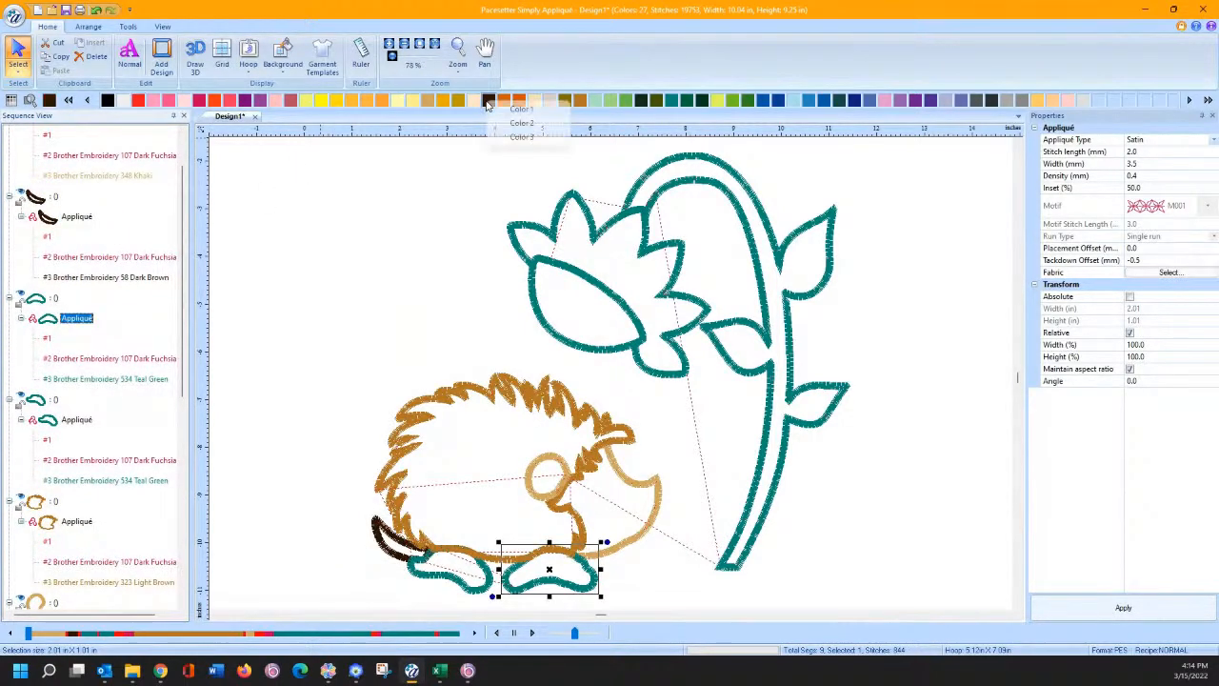
{"action": "left_click", "coordinate": [521, 136]}
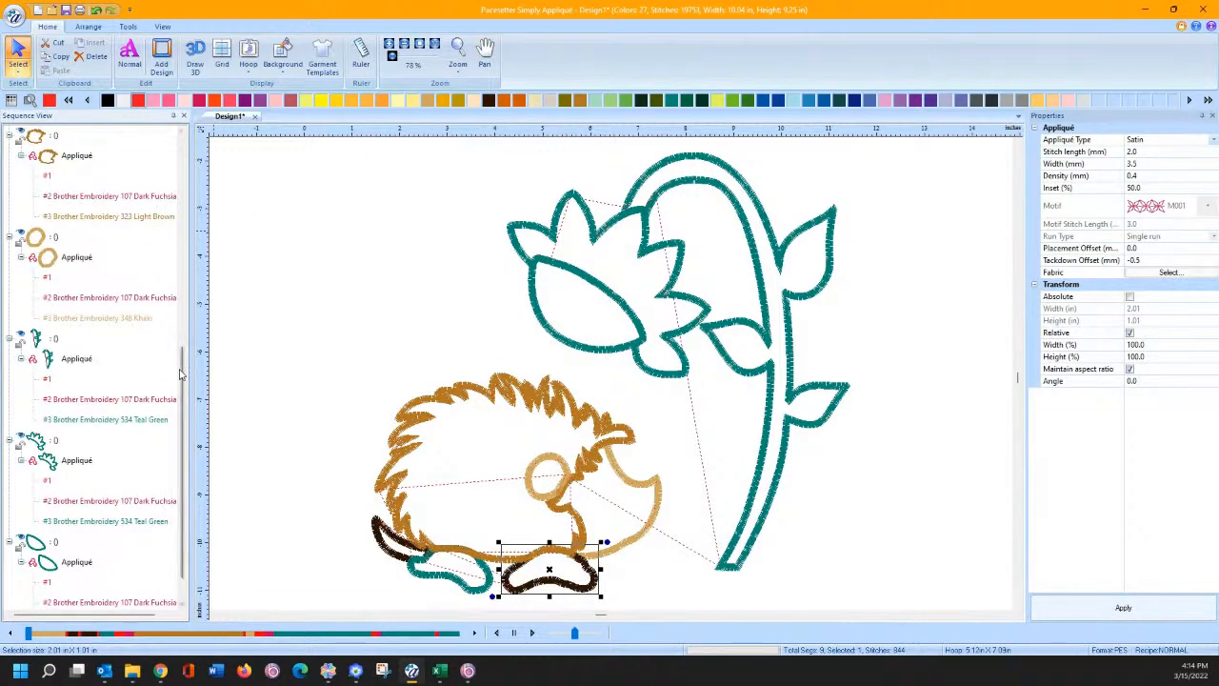
{"action": "left_click_drag", "start_coordinate": [184, 374], "coordinate": [188, 202]}
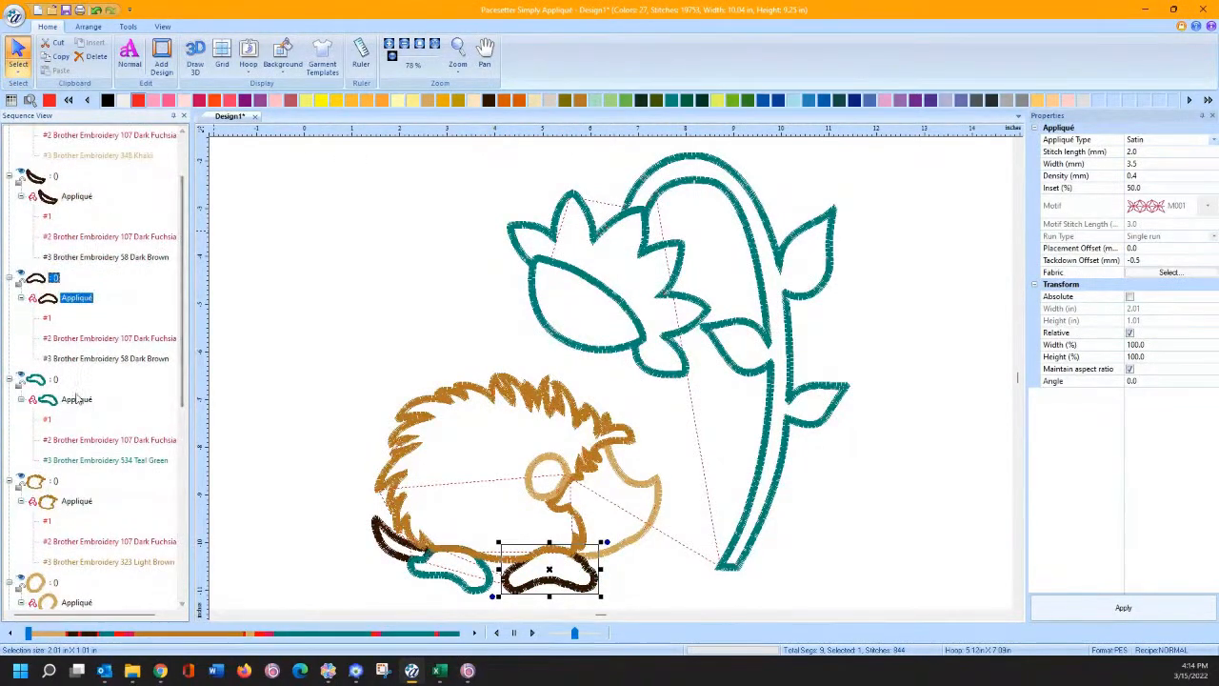
{"action": "left_click", "coordinate": [76, 399]}
{"action": "left_click", "coordinate": [491, 105]}
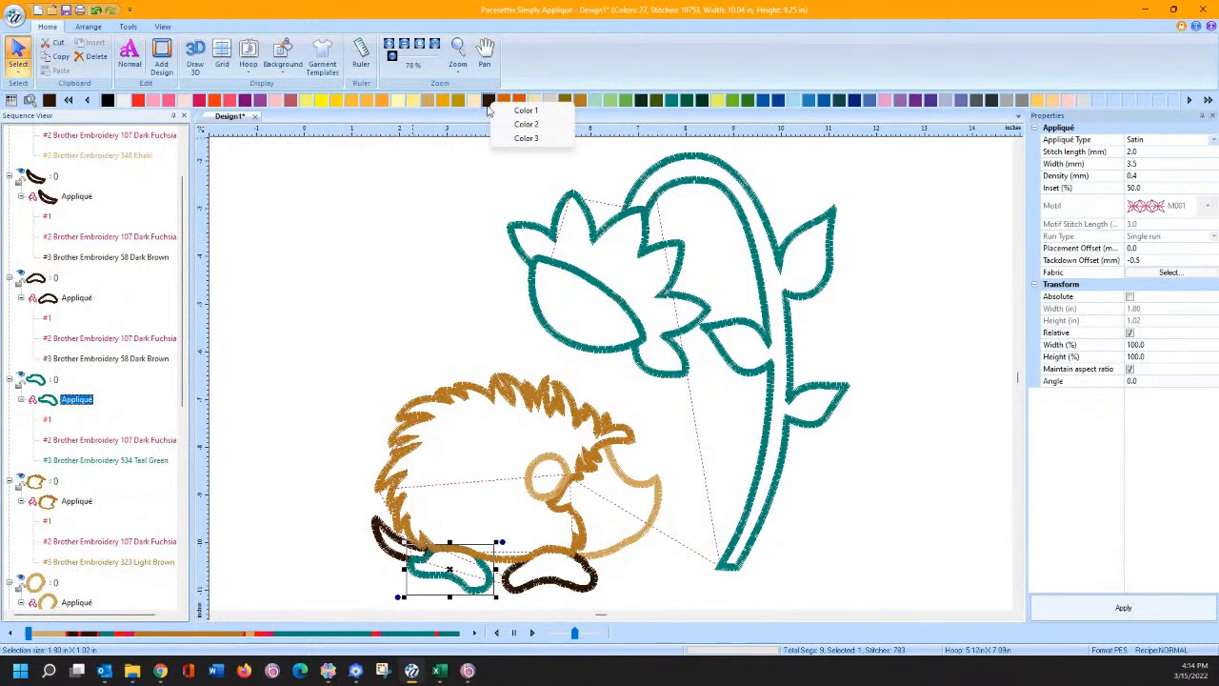
{"action": "left_click", "coordinate": [500, 144]}
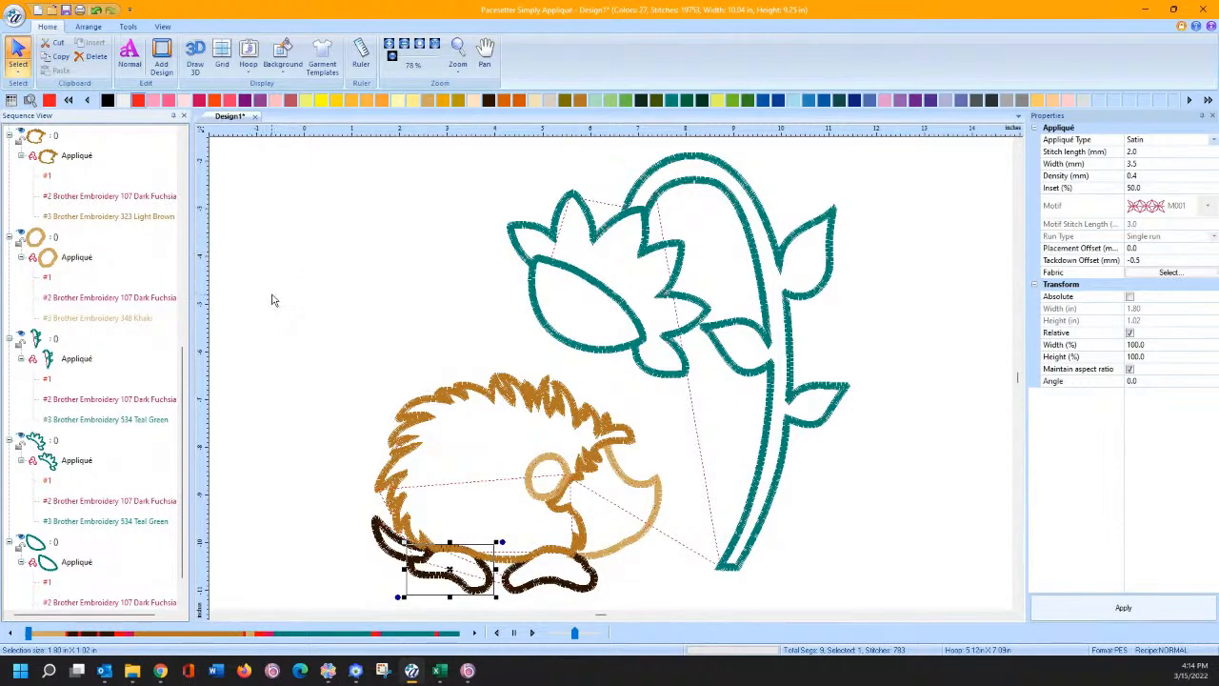
Step: Set Color 3 of the flower's leafy stem to Lime Green (513)
{"action": "left_click", "coordinate": [54, 341]}
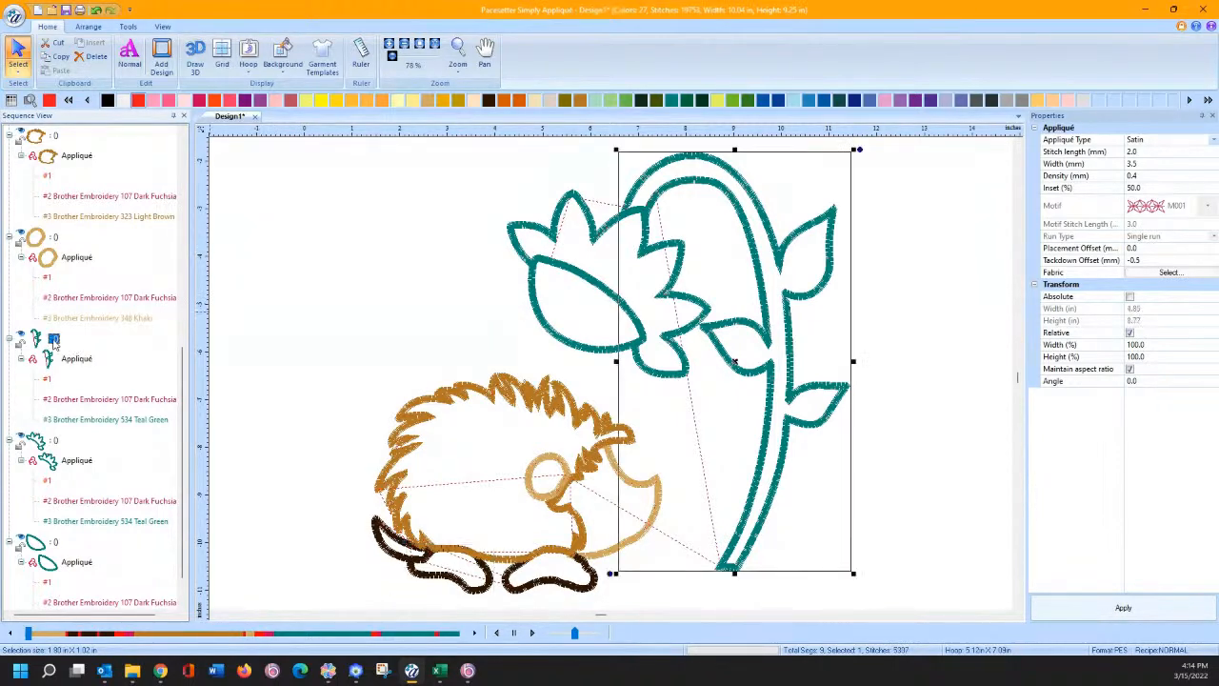
{"action": "left_click", "coordinate": [732, 100]}
{"action": "left_click", "coordinate": [768, 139]}
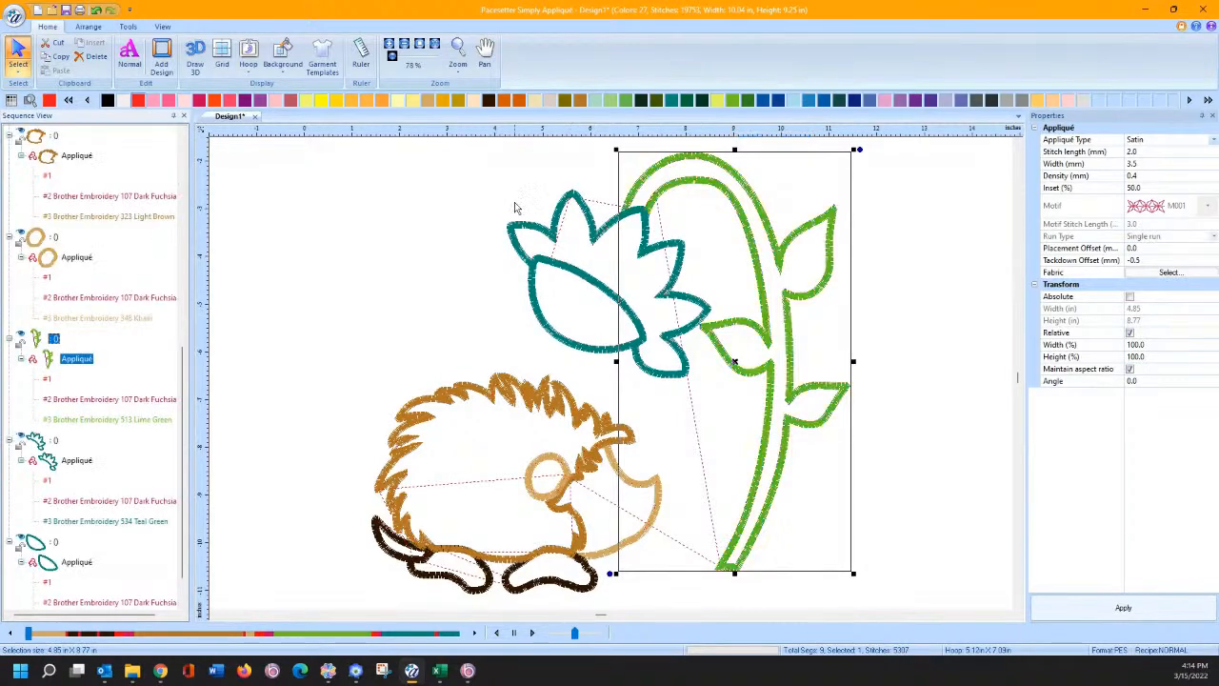
Step: Set Color 3 of the flower petals to Tangerine (209) and of the flower's oval centre to a yellow-orange thread
{"action": "left_click", "coordinate": [75, 461]}
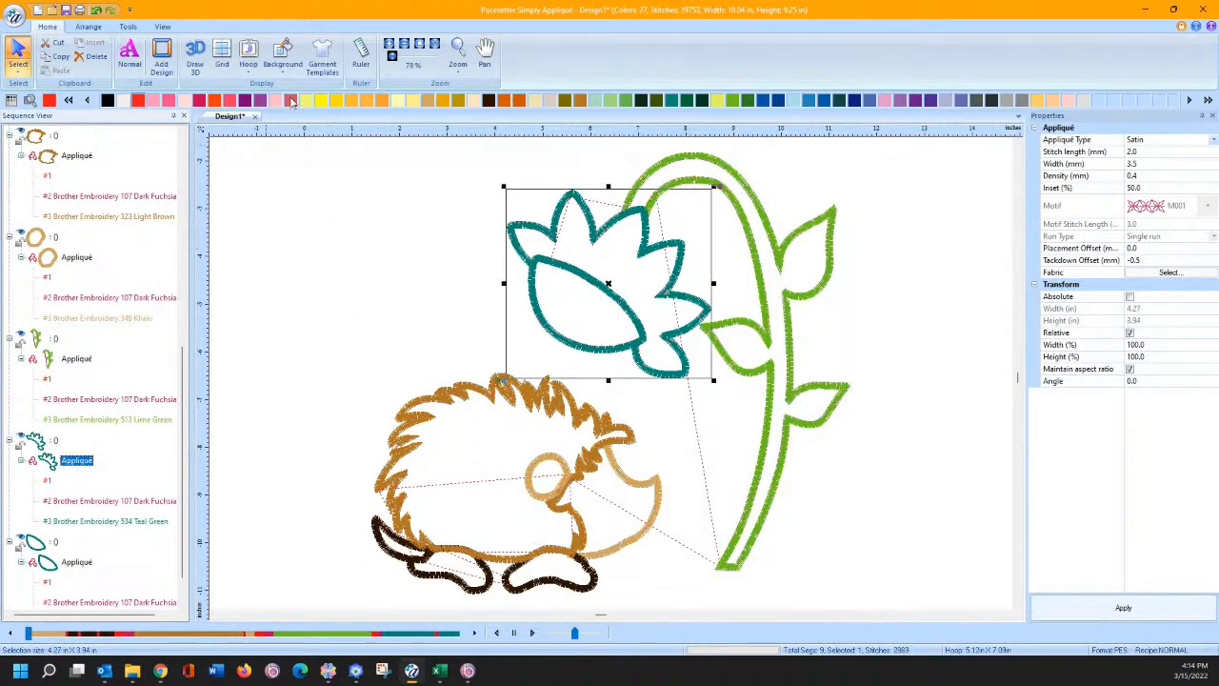
{"action": "left_click", "coordinate": [381, 100]}
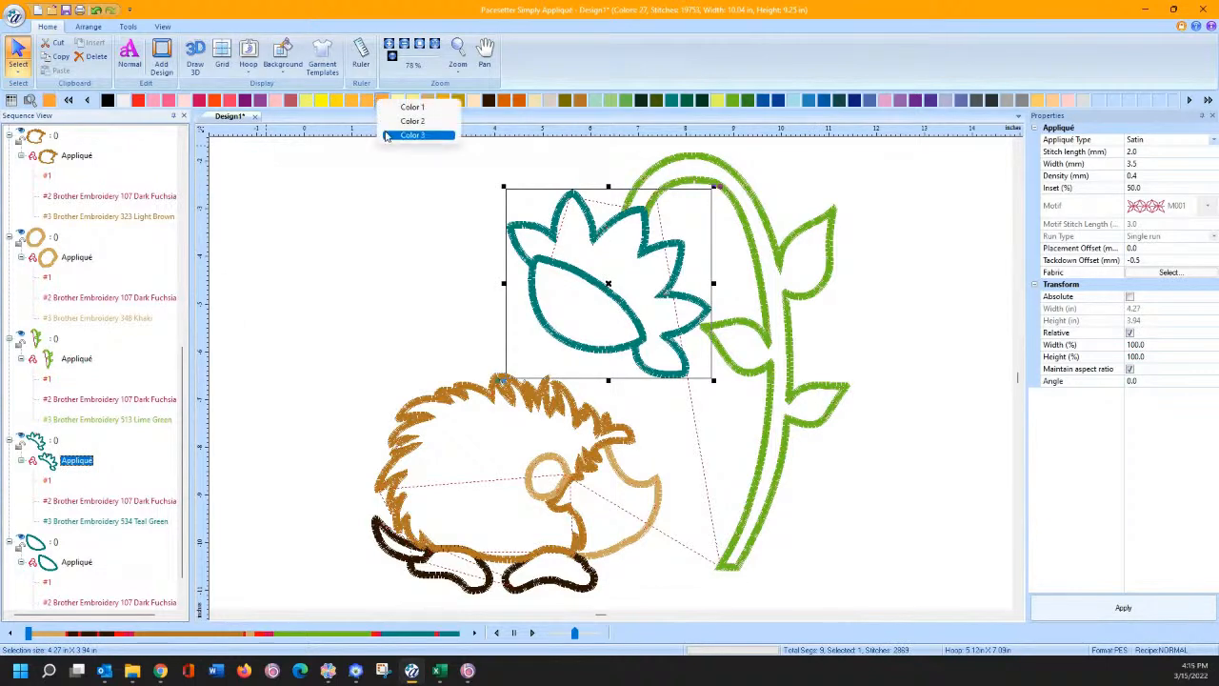
{"action": "left_click", "coordinate": [387, 134]}
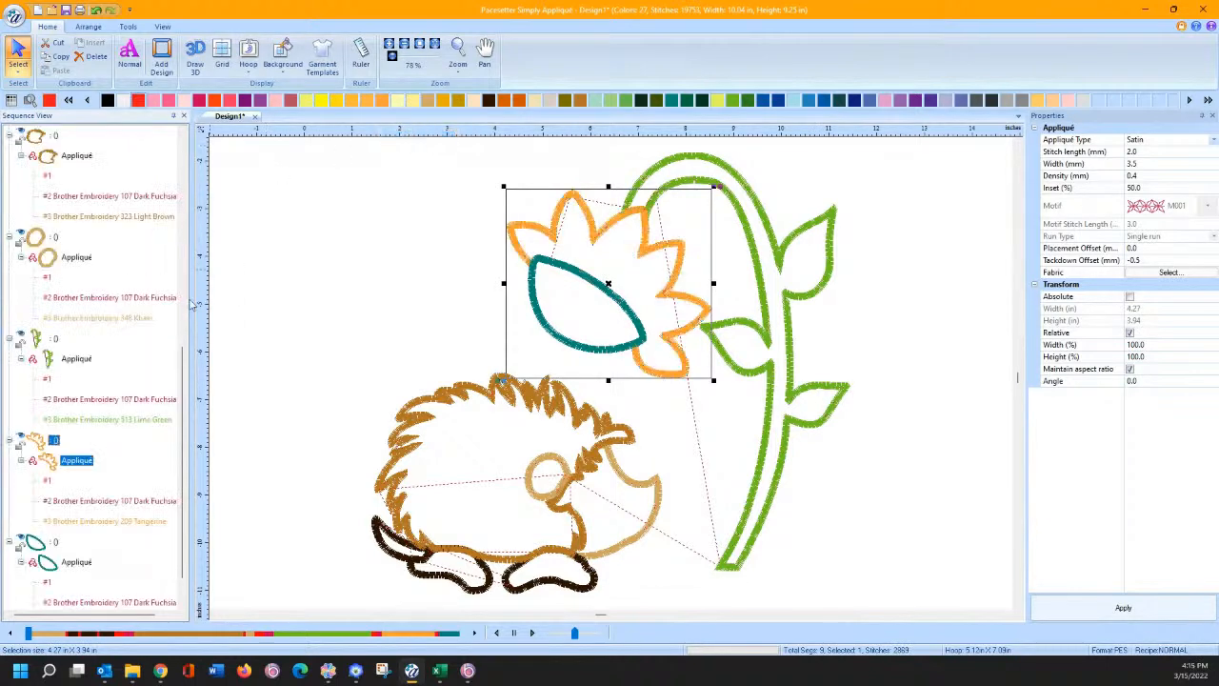
{"action": "left_click", "coordinate": [77, 564]}
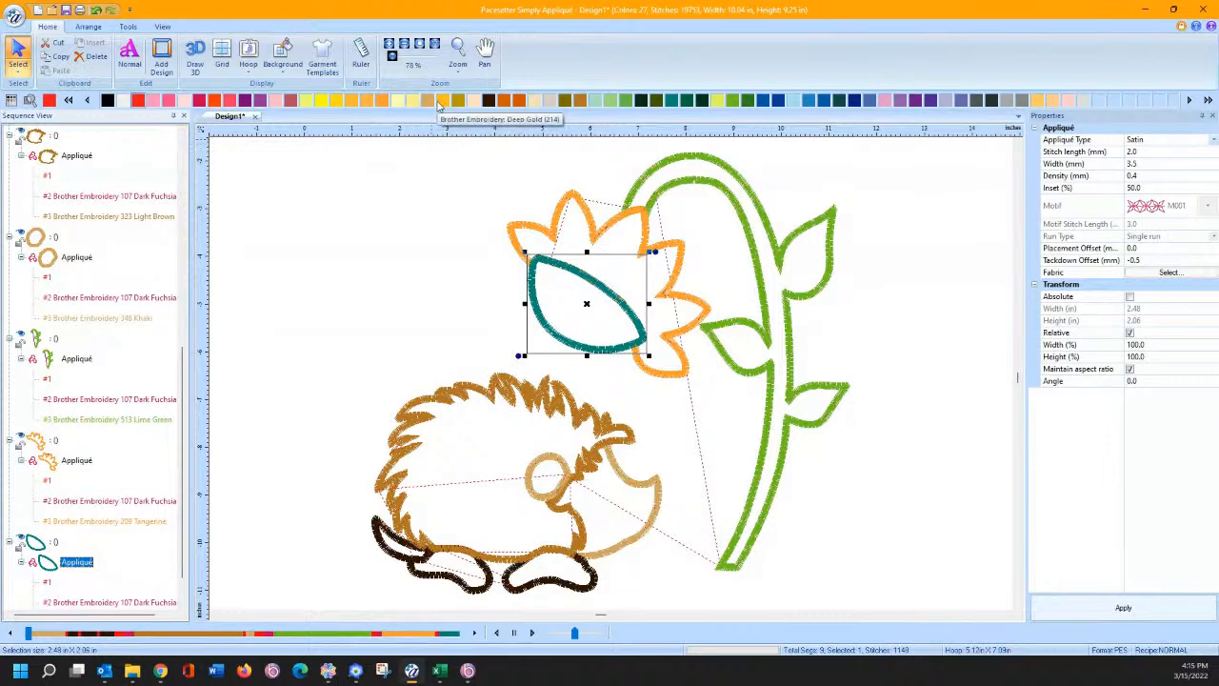
{"action": "left_click", "coordinate": [351, 100]}
{"action": "left_click", "coordinate": [384, 139]}
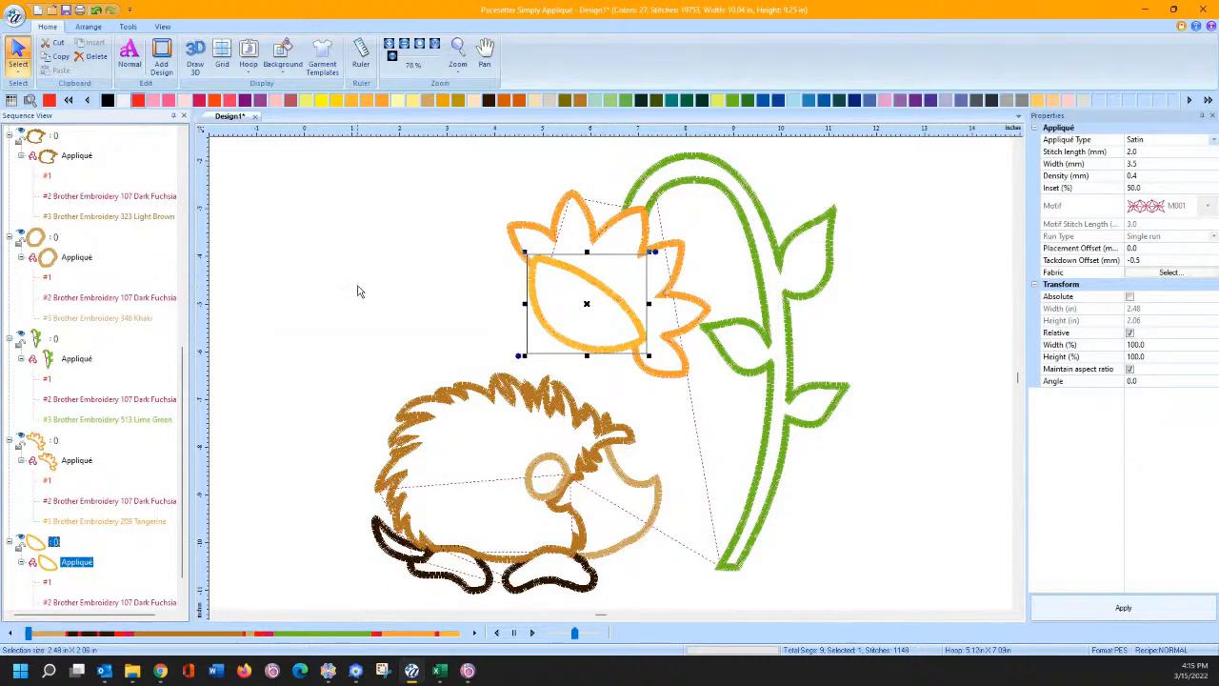
{"action": "left_click", "coordinate": [373, 230]}
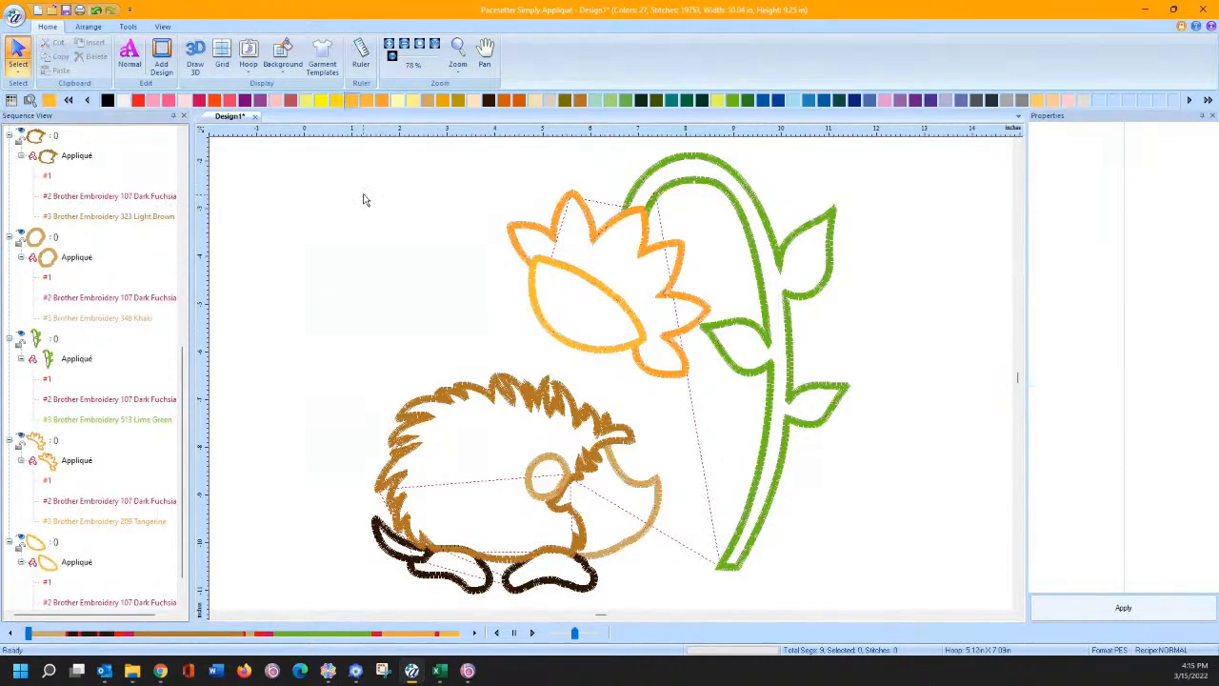
Step: Remove overlapped stitches from the flower's oval centre, petals and leafy stem together, with an allowed overlap distance of 0.3 mm
{"action": "left_click", "coordinate": [457, 52]}
{"action": "left_click_drag", "start_coordinate": [523, 167], "coordinate": [683, 320]}
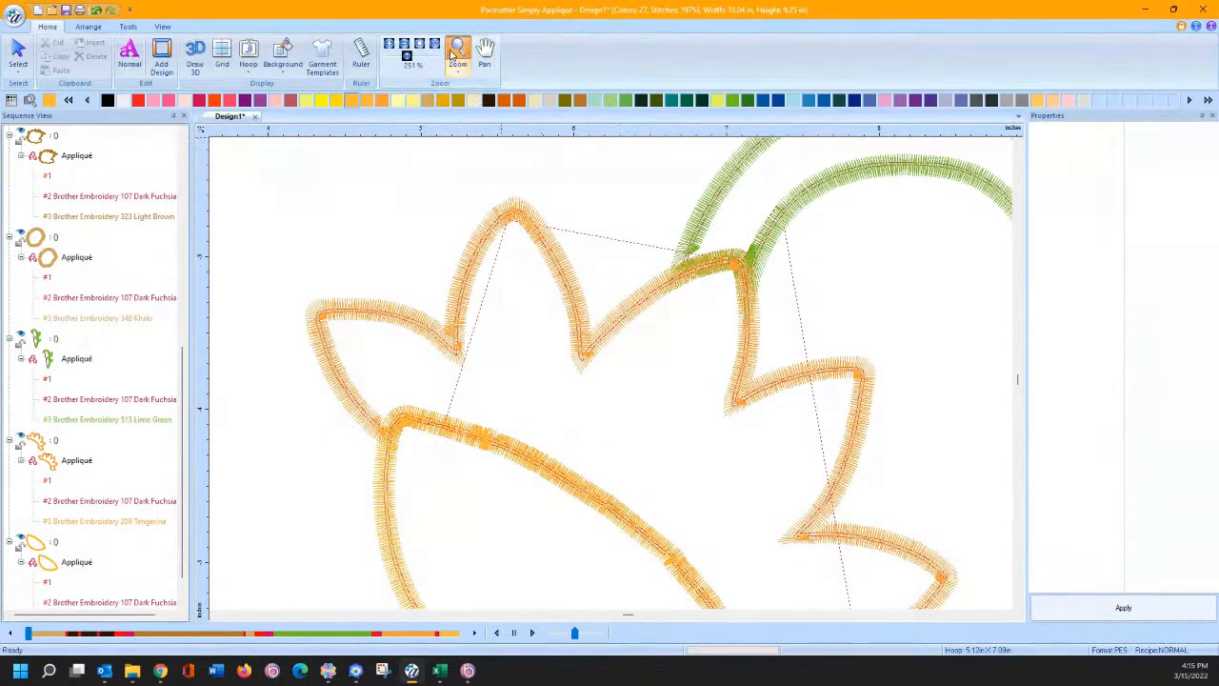
{"action": "left_click", "coordinate": [417, 49]}
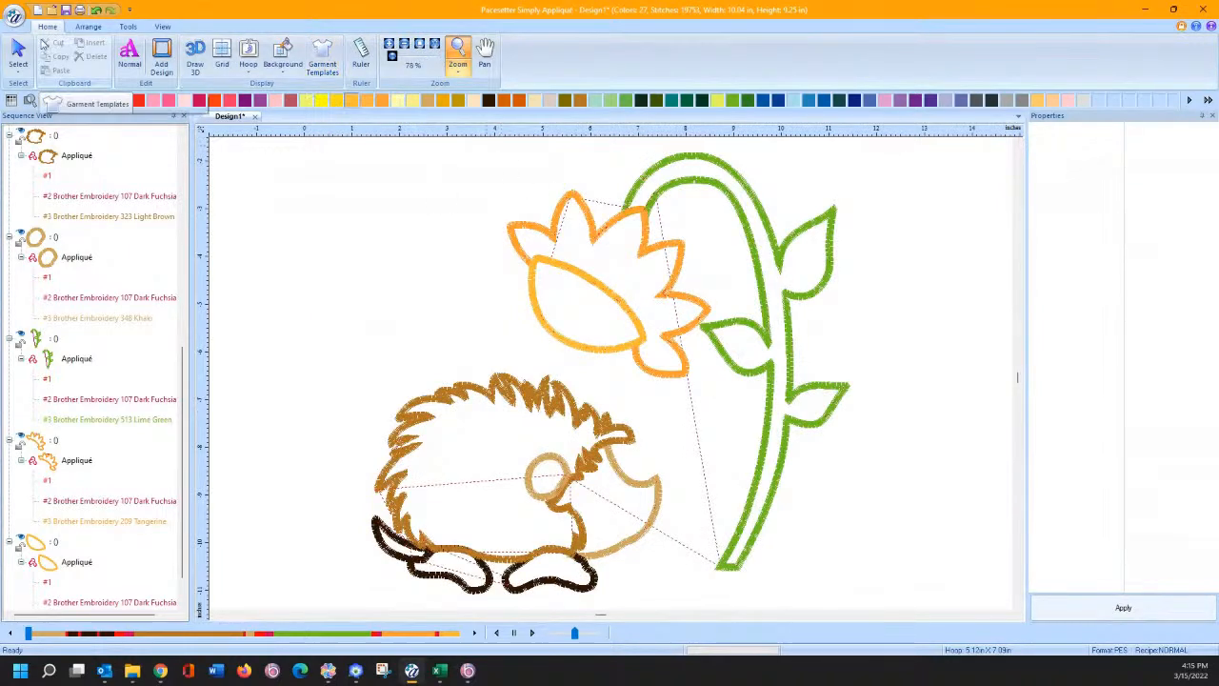
{"action": "left_click", "coordinate": [17, 55]}
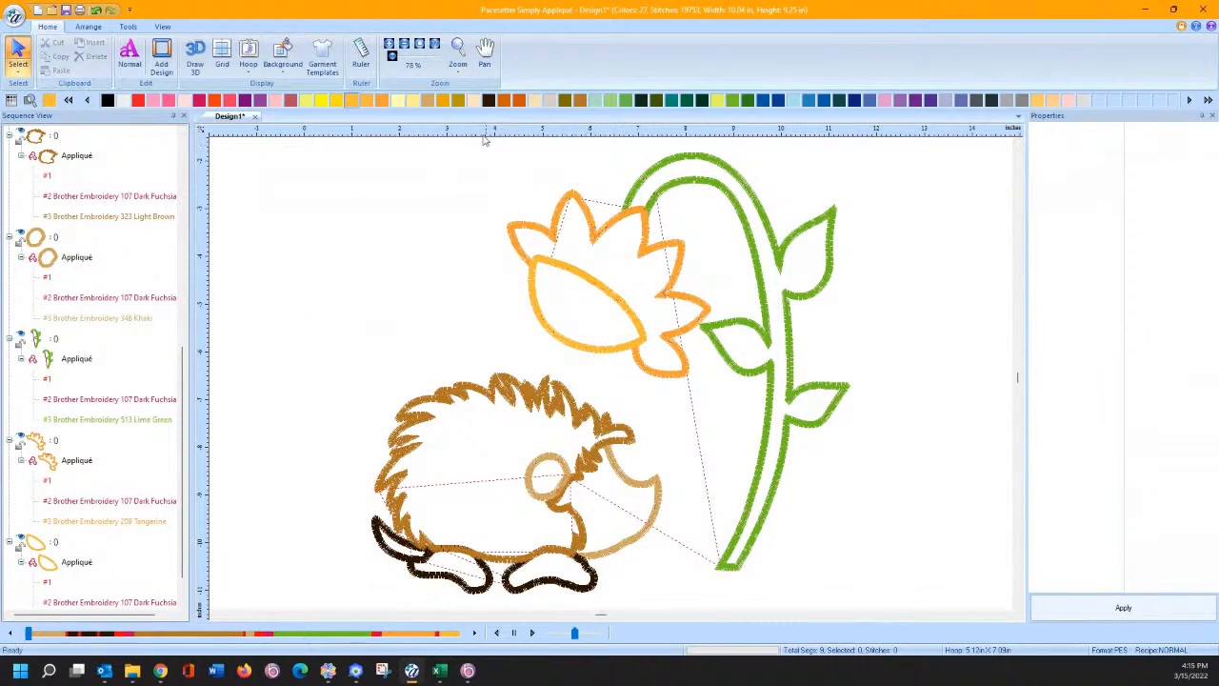
{"action": "left_click_drag", "start_coordinate": [470, 148], "coordinate": [809, 362]}
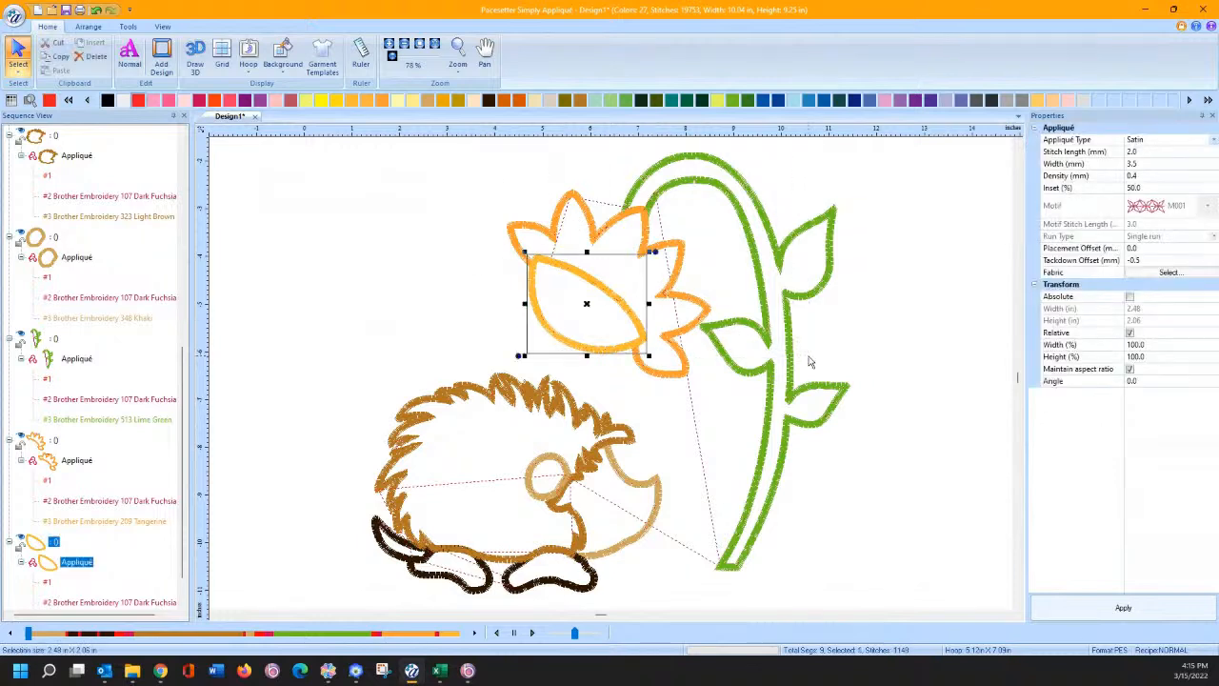
{"action": "left_click", "coordinate": [681, 251], "text": "ctrl"}
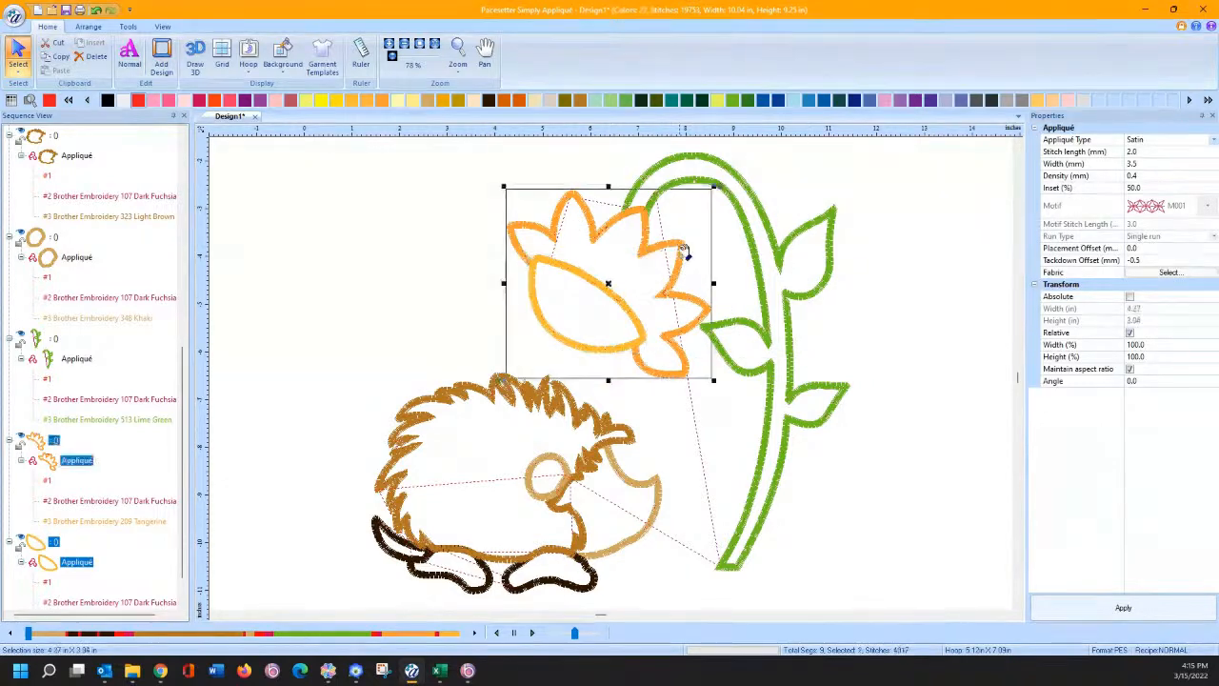
{"action": "left_click", "coordinate": [721, 188], "text": "ctrl"}
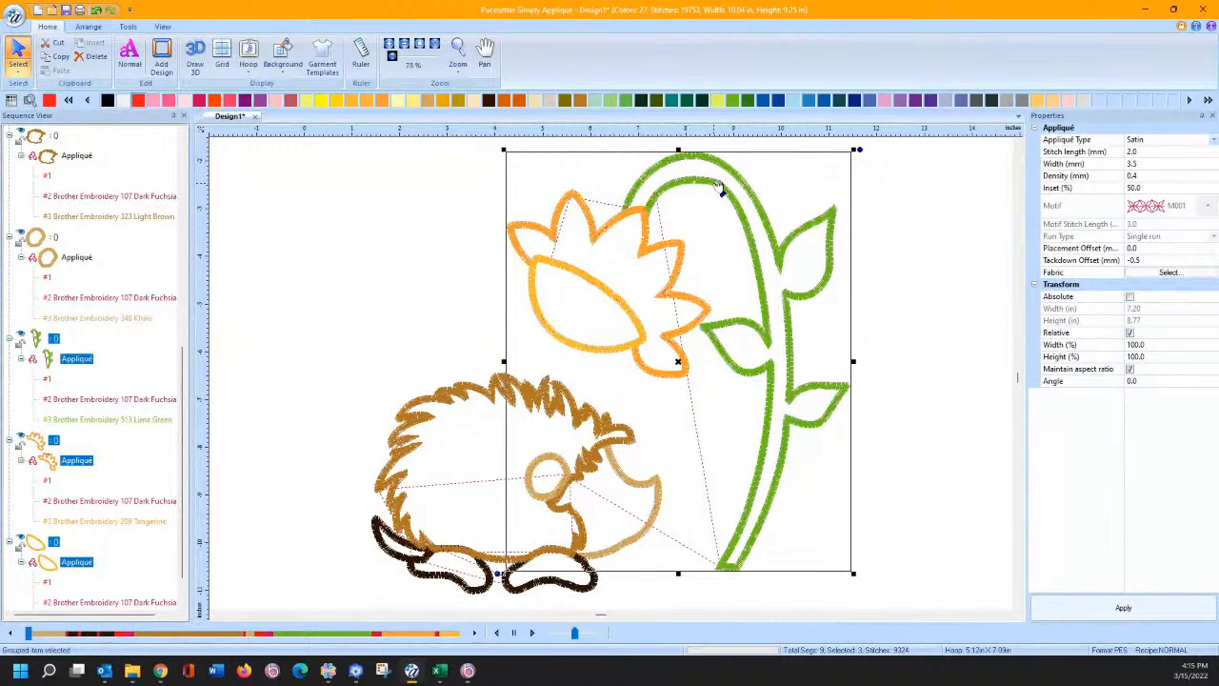
{"action": "right_click", "coordinate": [721, 188]}
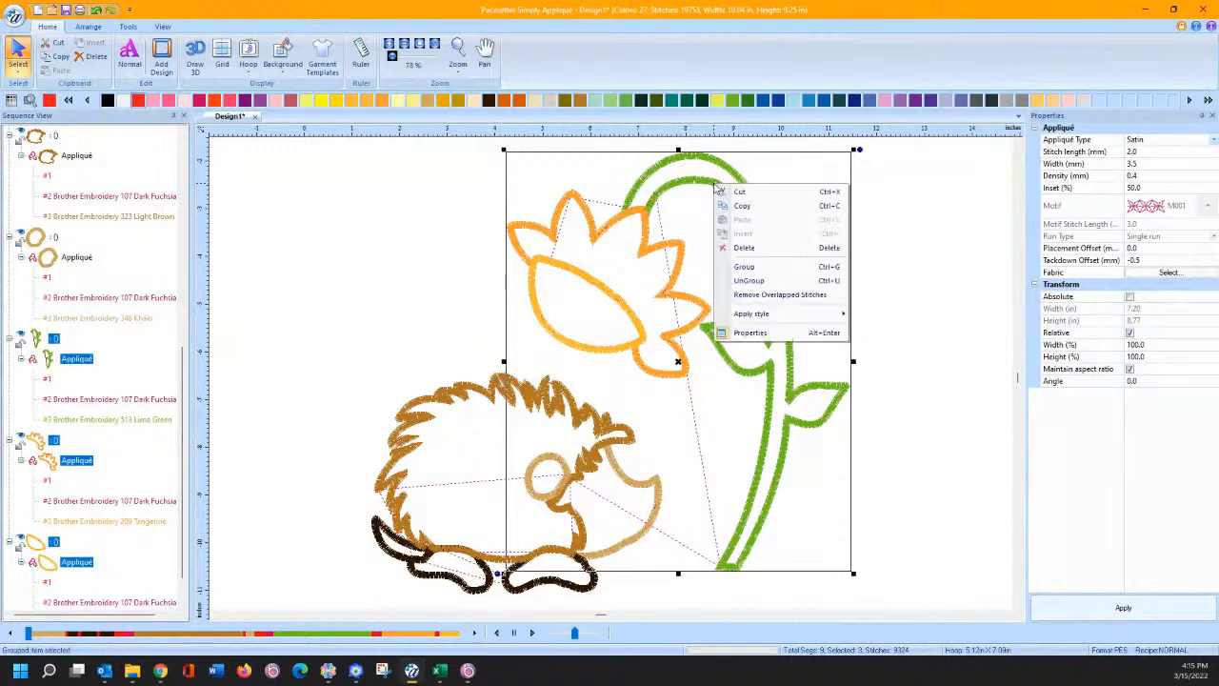
{"action": "left_click", "coordinate": [748, 297]}
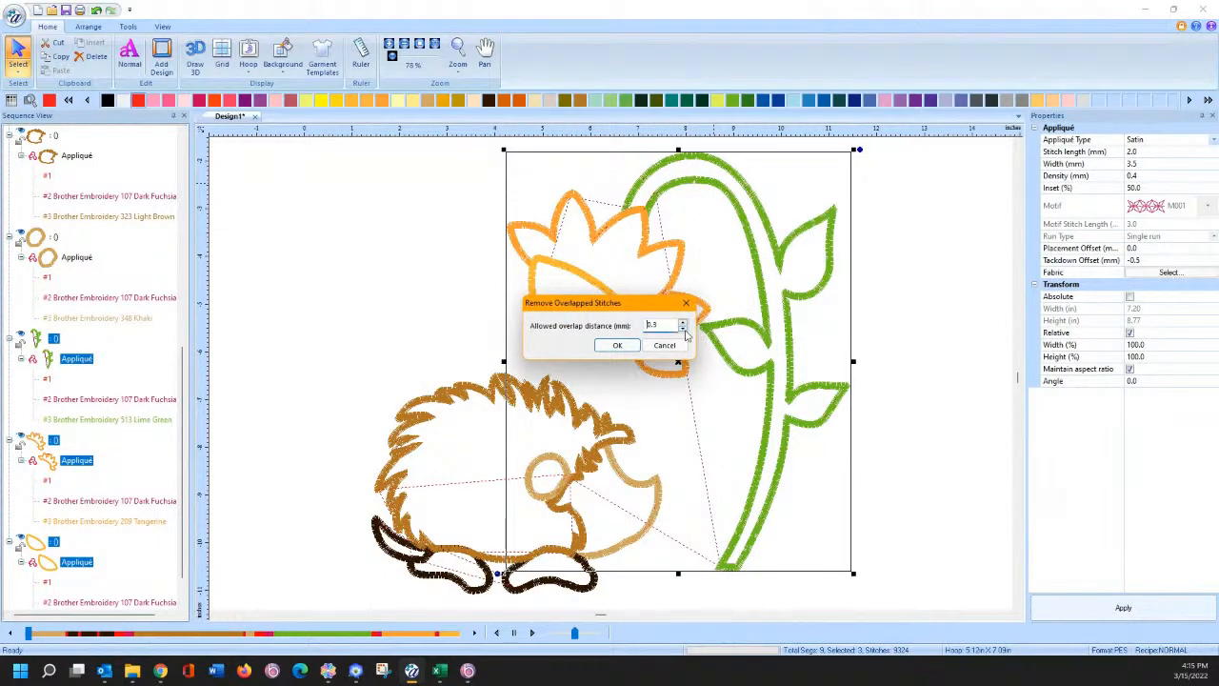
{"action": "left_click", "coordinate": [614, 346]}
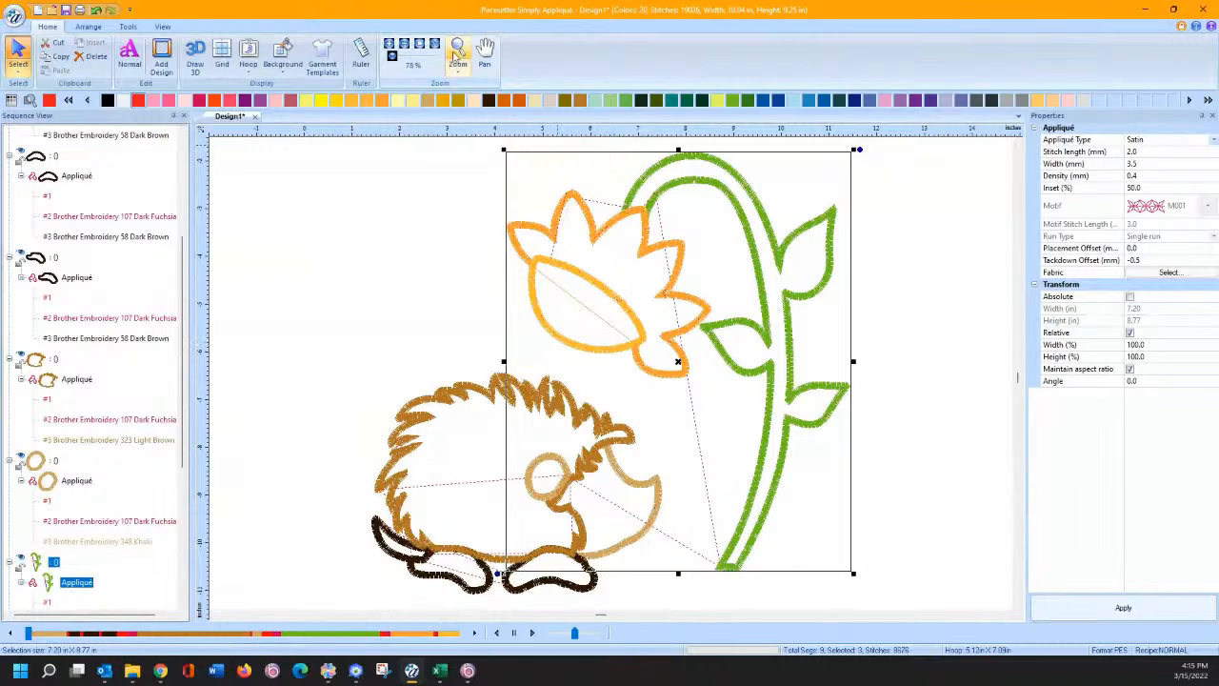
Step: Inspect the stitching up close where the flower petals meet the stem and the oval centre
{"action": "left_click", "coordinate": [457, 53]}
{"action": "left_click_drag", "start_coordinate": [523, 203], "coordinate": [667, 346]}
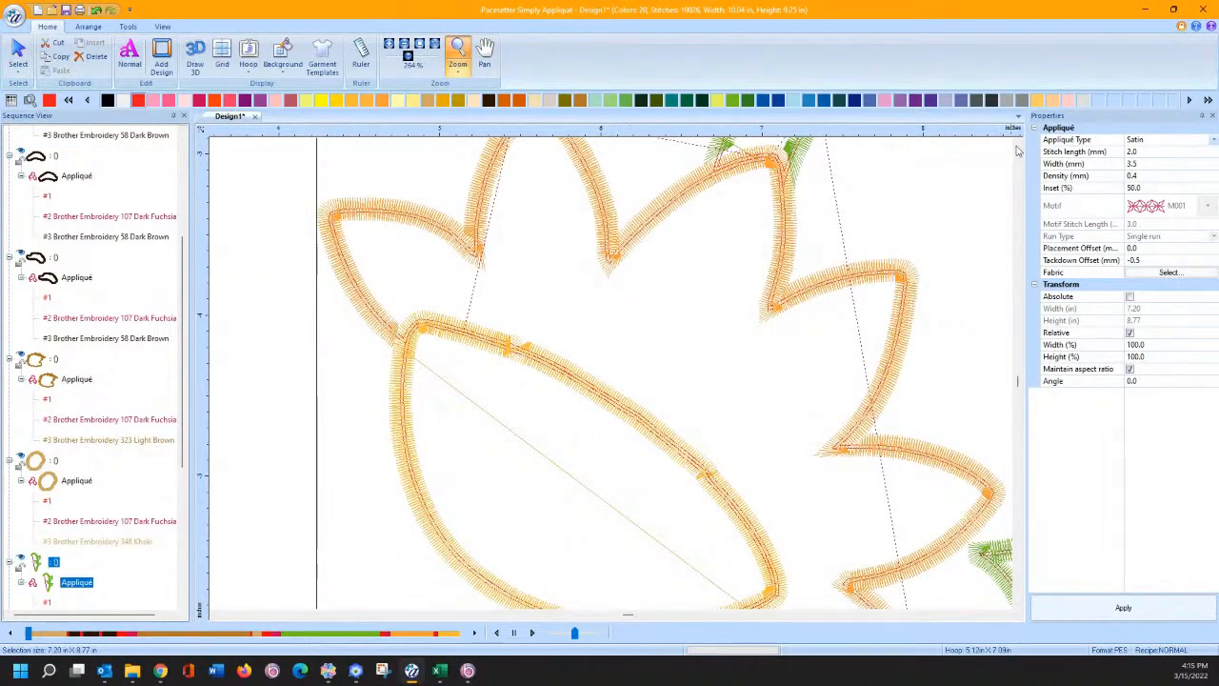
{"action": "scroll", "coordinate": [714, 318], "scroll_direction": "down", "scroll_amount": 2}
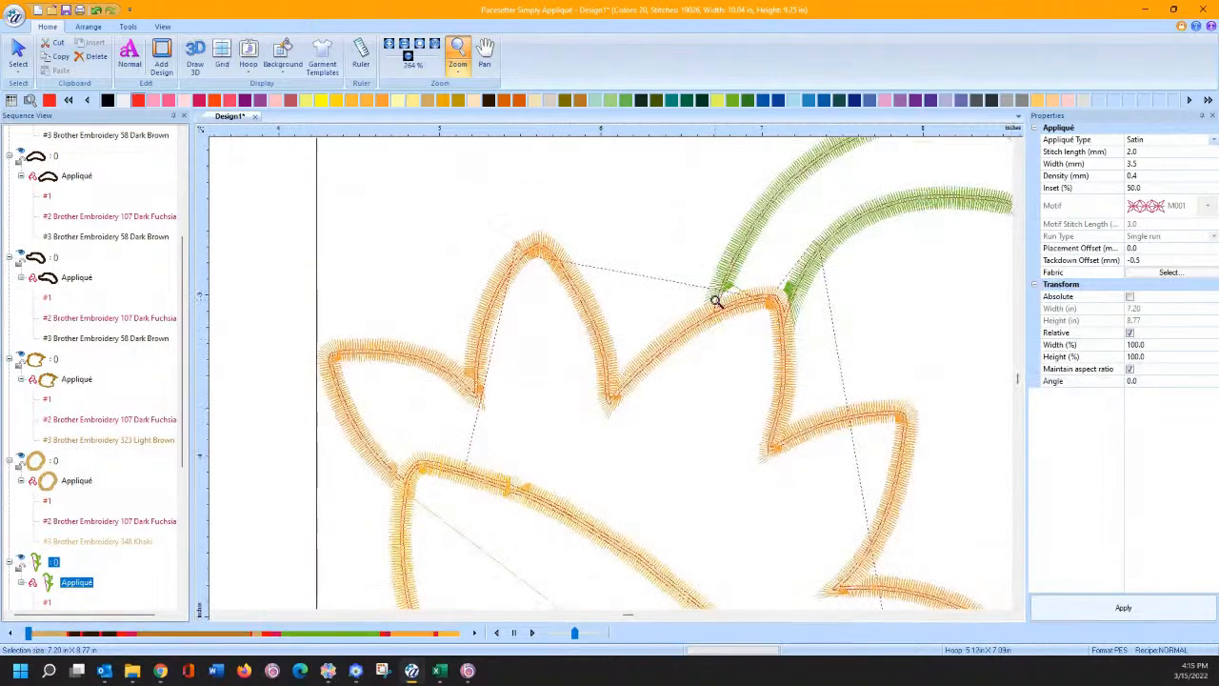
{"action": "scroll", "coordinate": [736, 315], "scroll_direction": "down", "scroll_amount": 2}
{"action": "scroll", "coordinate": [736, 314], "scroll_direction": "down", "scroll_amount": 1}
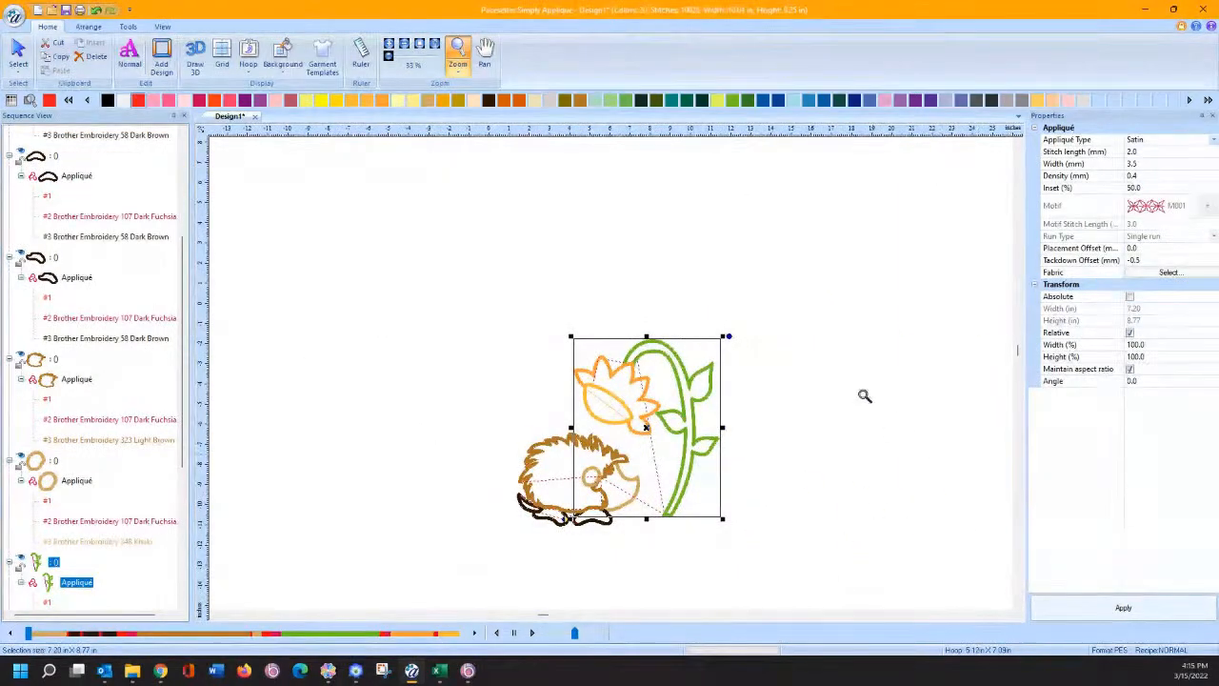
{"action": "left_click", "coordinate": [18, 54]}
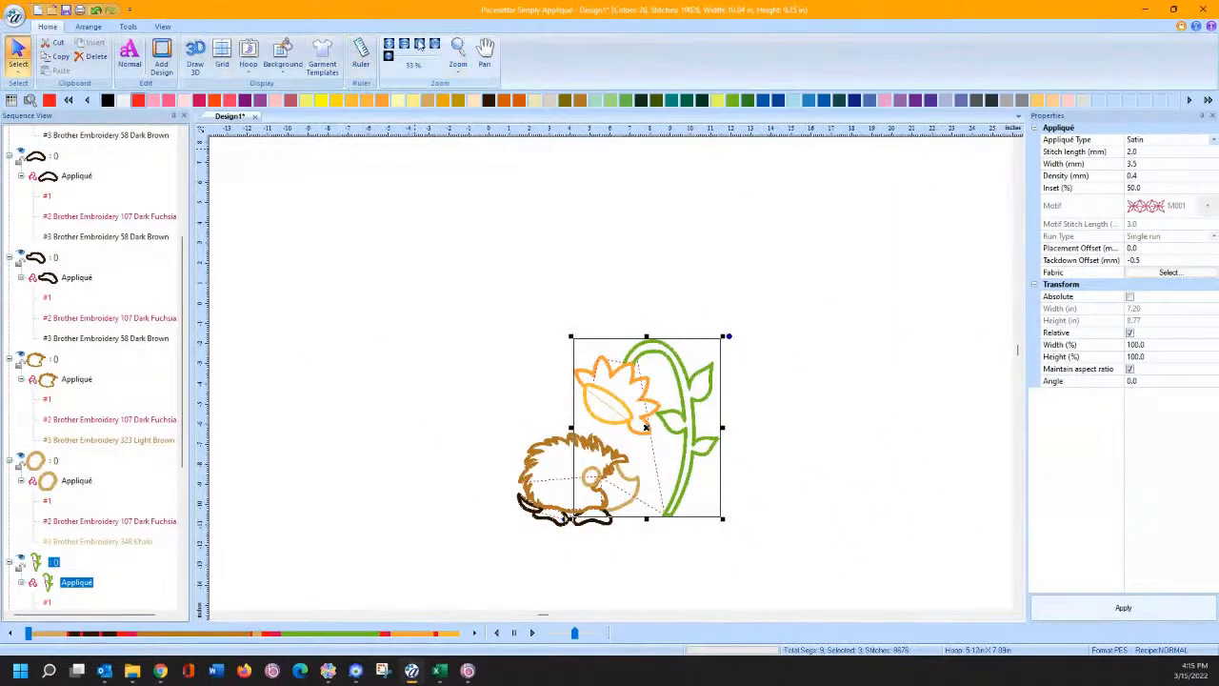
Step: Move the hedgehog's round ear slightly away from the face, towards the back of the body
{"action": "left_click", "coordinate": [461, 52]}
{"action": "left_click_drag", "start_coordinate": [484, 384], "coordinate": [686, 554]}
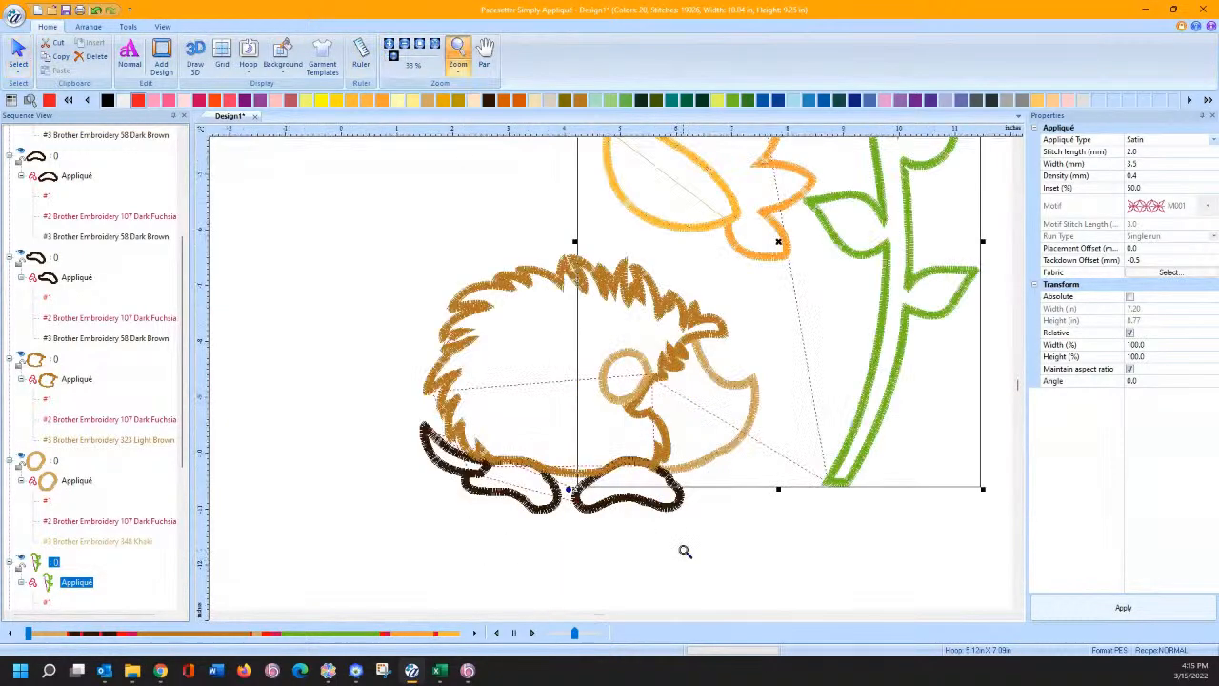
{"action": "left_click_drag", "start_coordinate": [389, 218], "coordinate": [821, 586]}
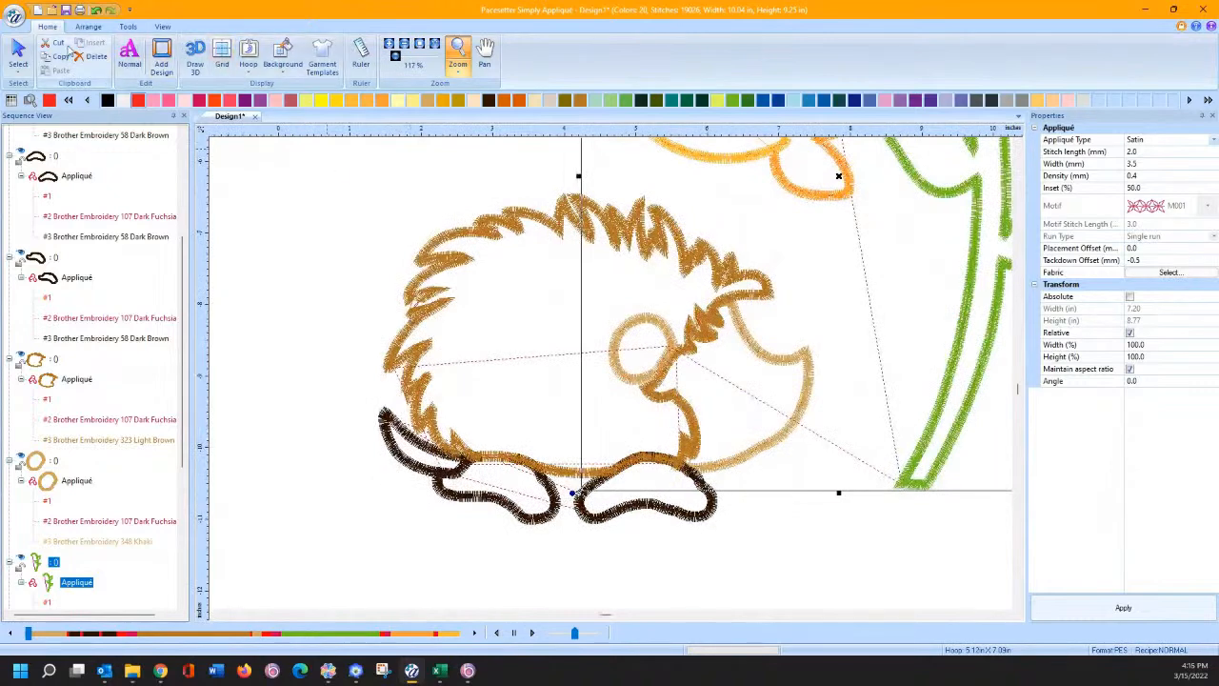
{"action": "left_click", "coordinate": [17, 53]}
{"action": "left_click", "coordinate": [534, 315]}
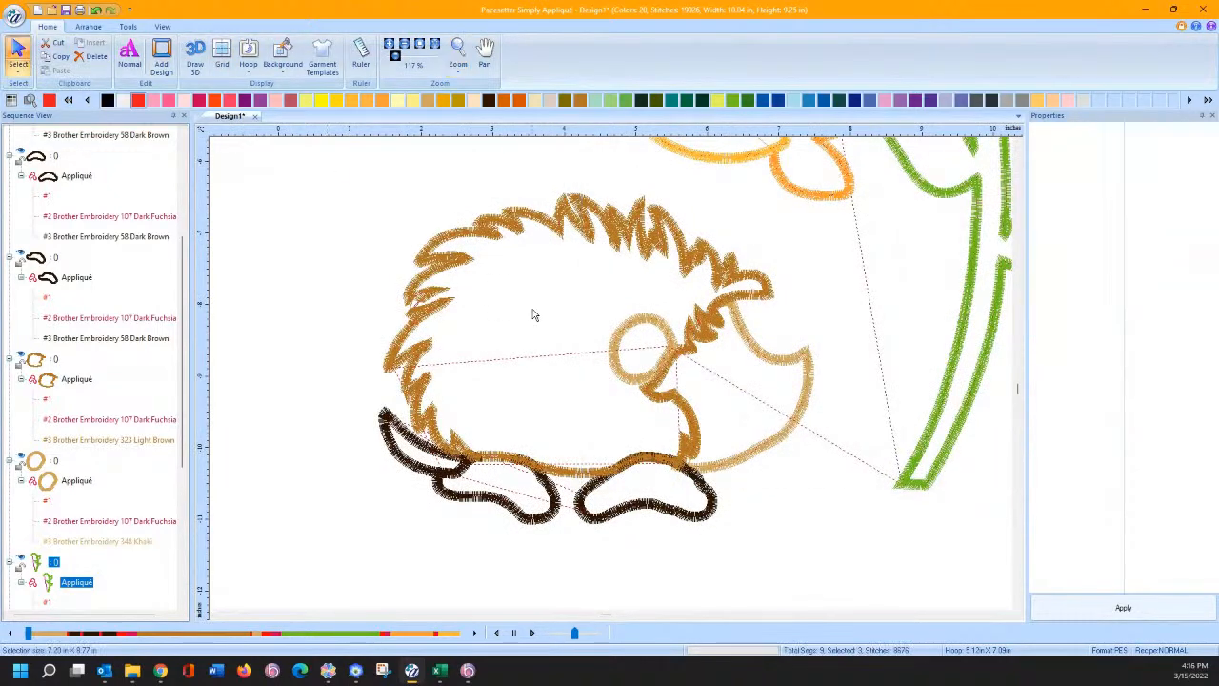
{"action": "left_click", "coordinate": [620, 348]}
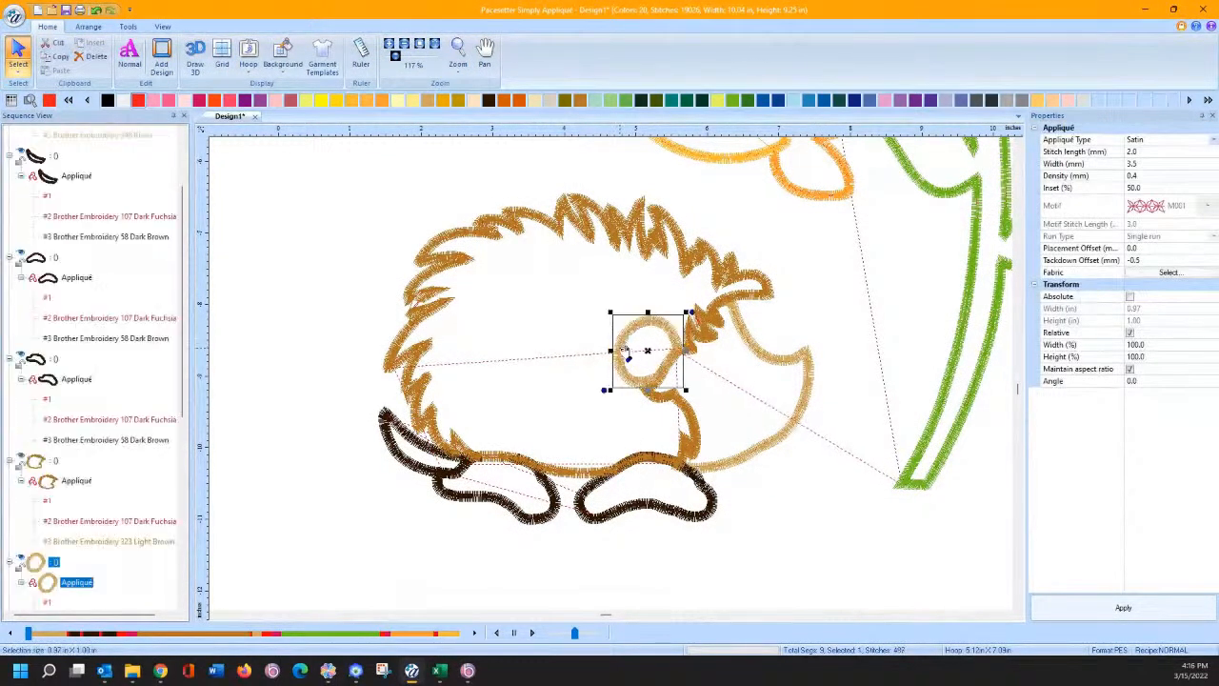
{"action": "left_click_drag", "start_coordinate": [626, 354], "coordinate": [614, 349]}
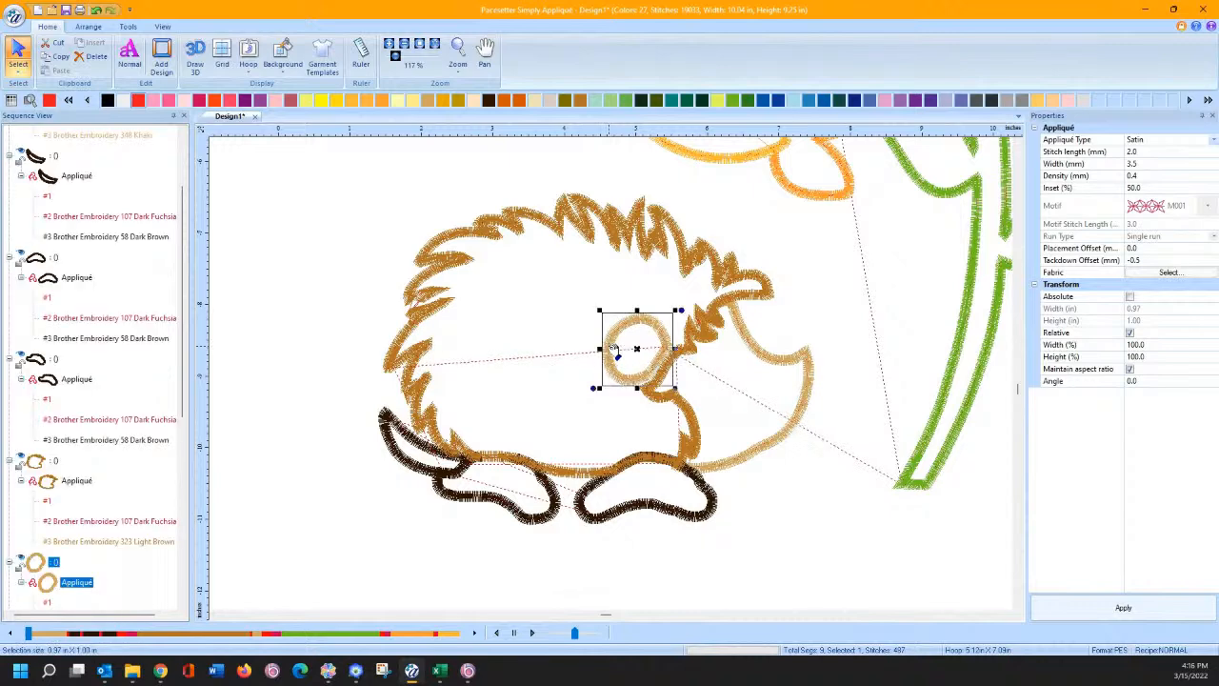
{"action": "left_click_drag", "start_coordinate": [614, 349], "coordinate": [617, 354]}
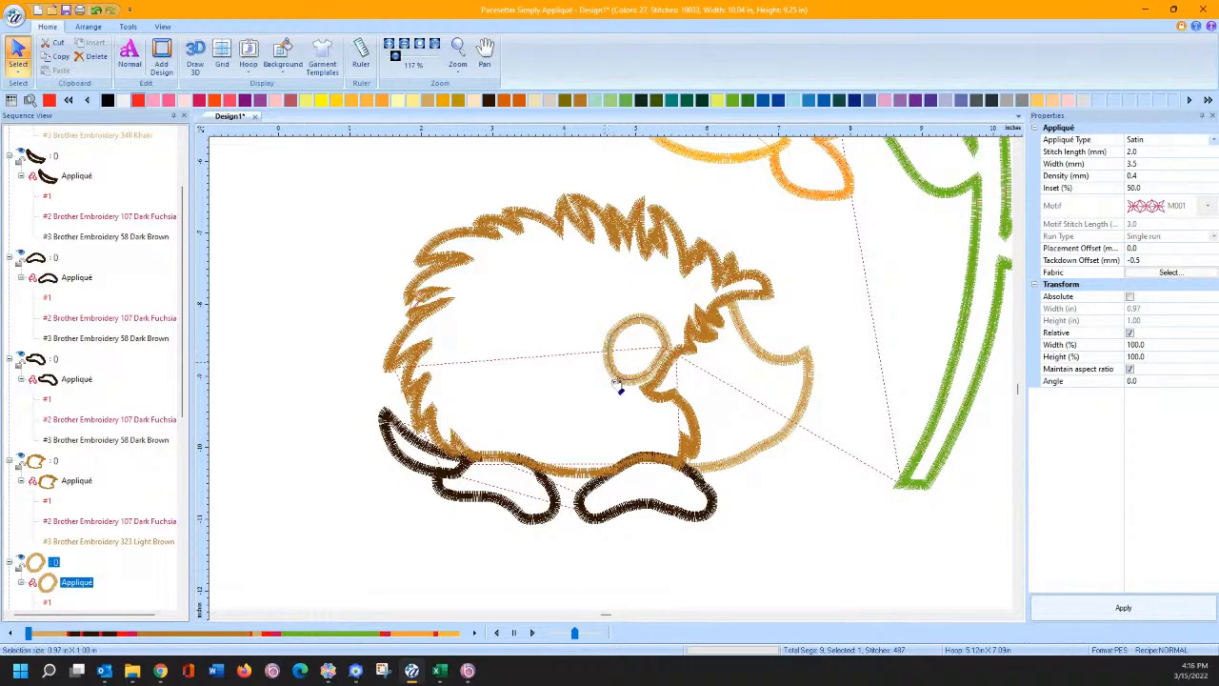
{"action": "left_click", "coordinate": [753, 511]}
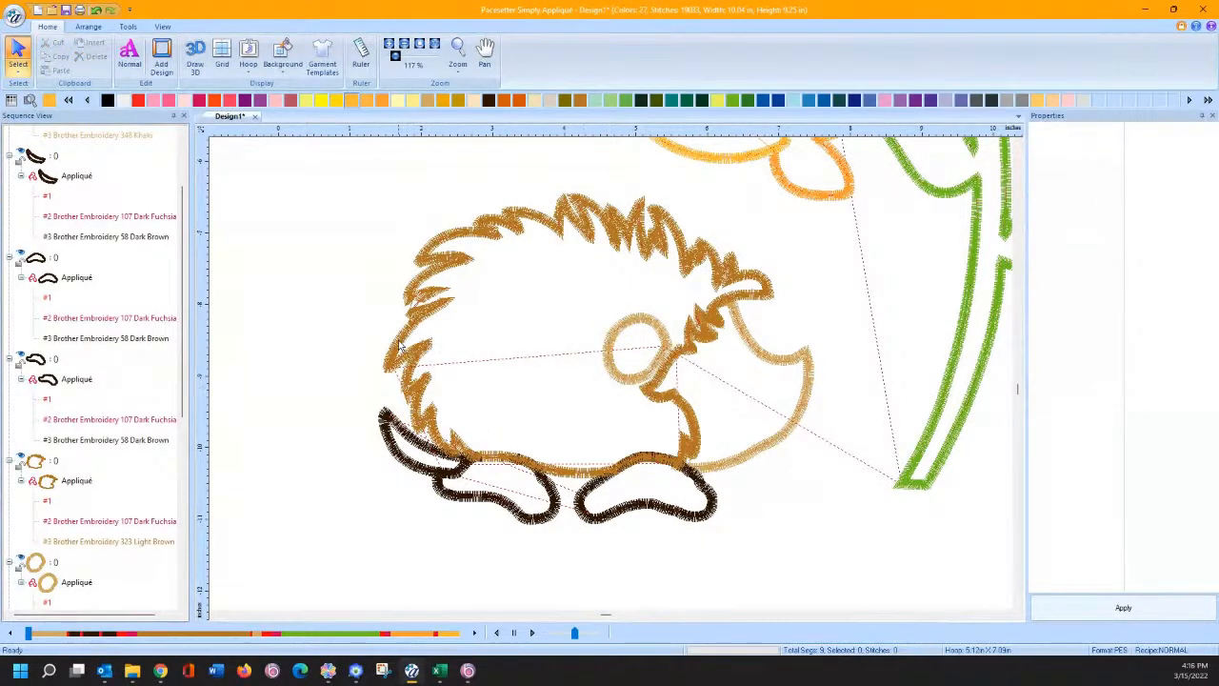
{"action": "left_click_drag", "start_coordinate": [310, 198], "coordinate": [807, 580]}
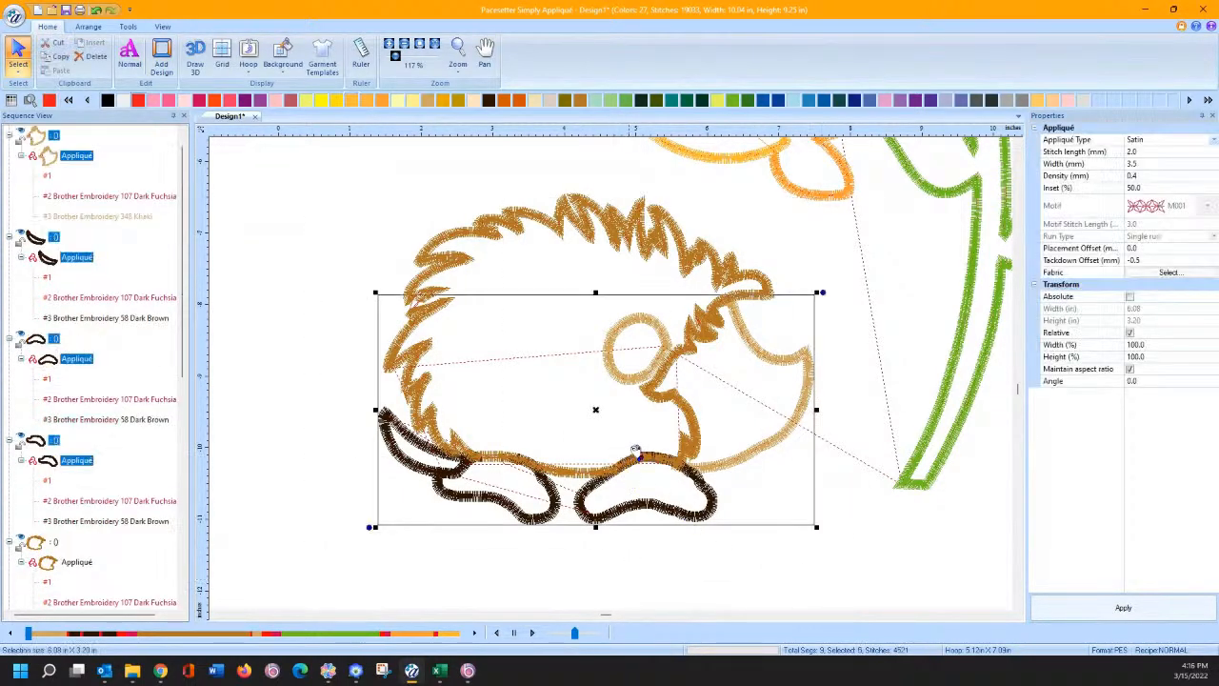
{"action": "left_click", "coordinate": [453, 270], "text": "ctrl"}
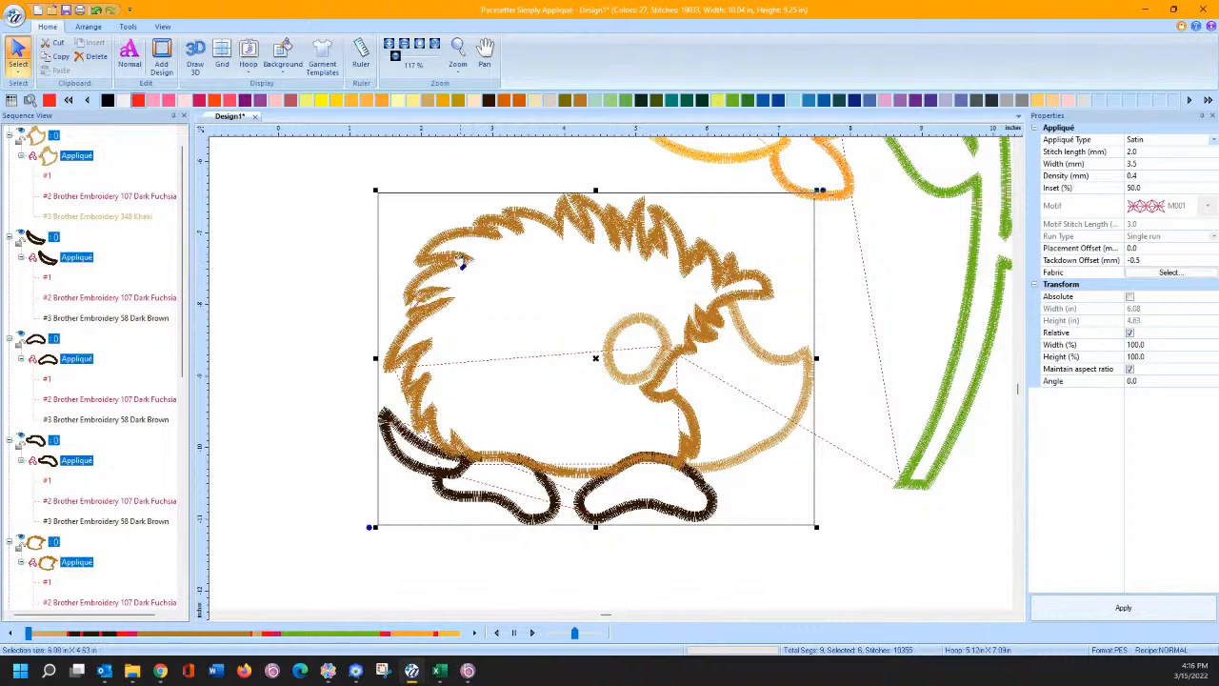
{"action": "right_click", "coordinate": [447, 262]}
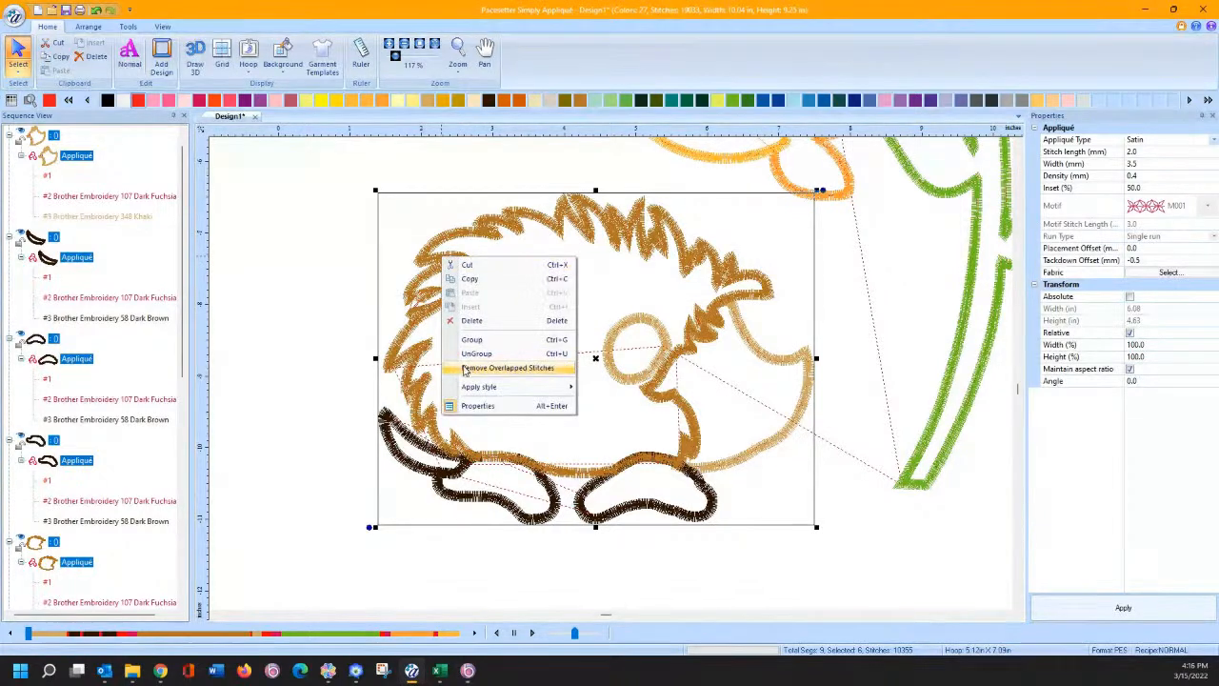
{"action": "left_click", "coordinate": [318, 282]}
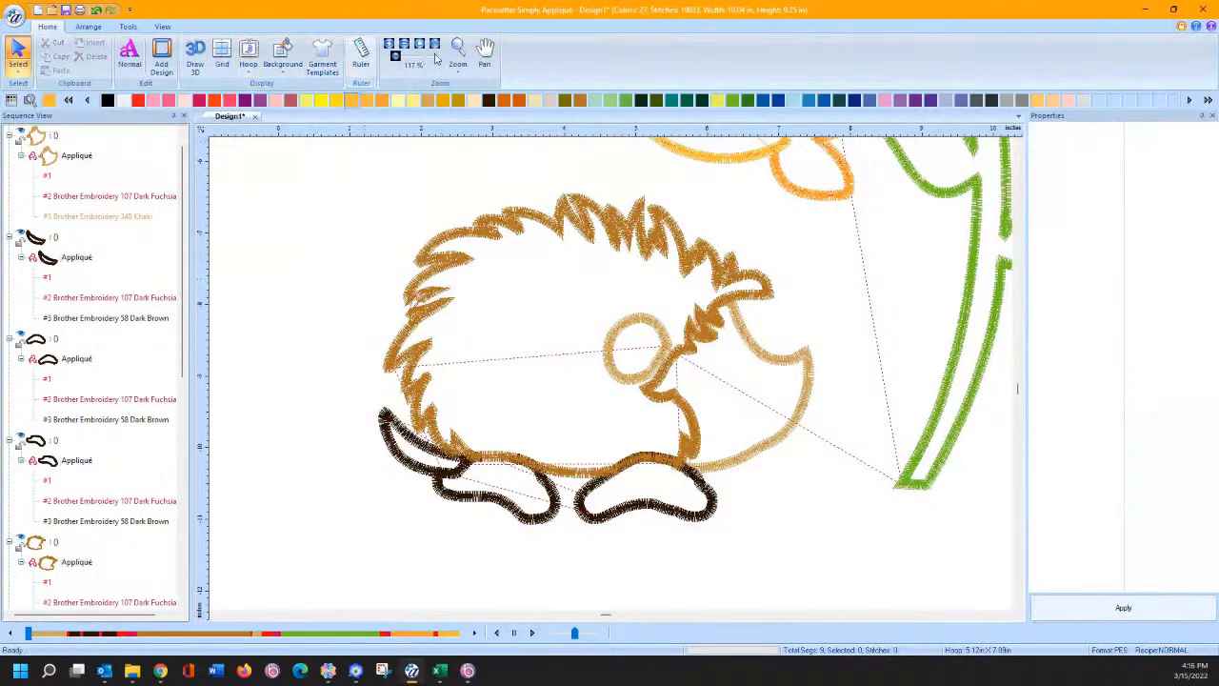
Step: Open the hedgehog's furry body outline for shape editing and move the extra corner point of the upper back spike inward along its edge
{"action": "left_click", "coordinate": [457, 52]}
{"action": "left_click_drag", "start_coordinate": [363, 286], "coordinate": [459, 326]}
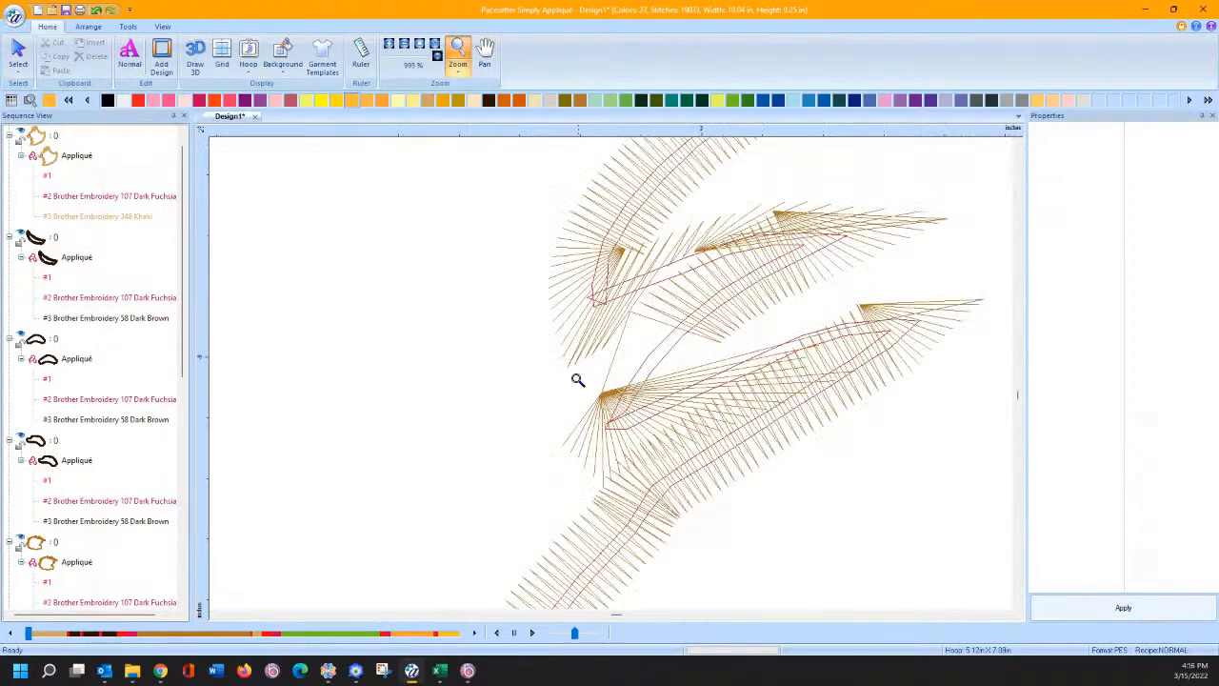
{"action": "left_click", "coordinate": [127, 26]}
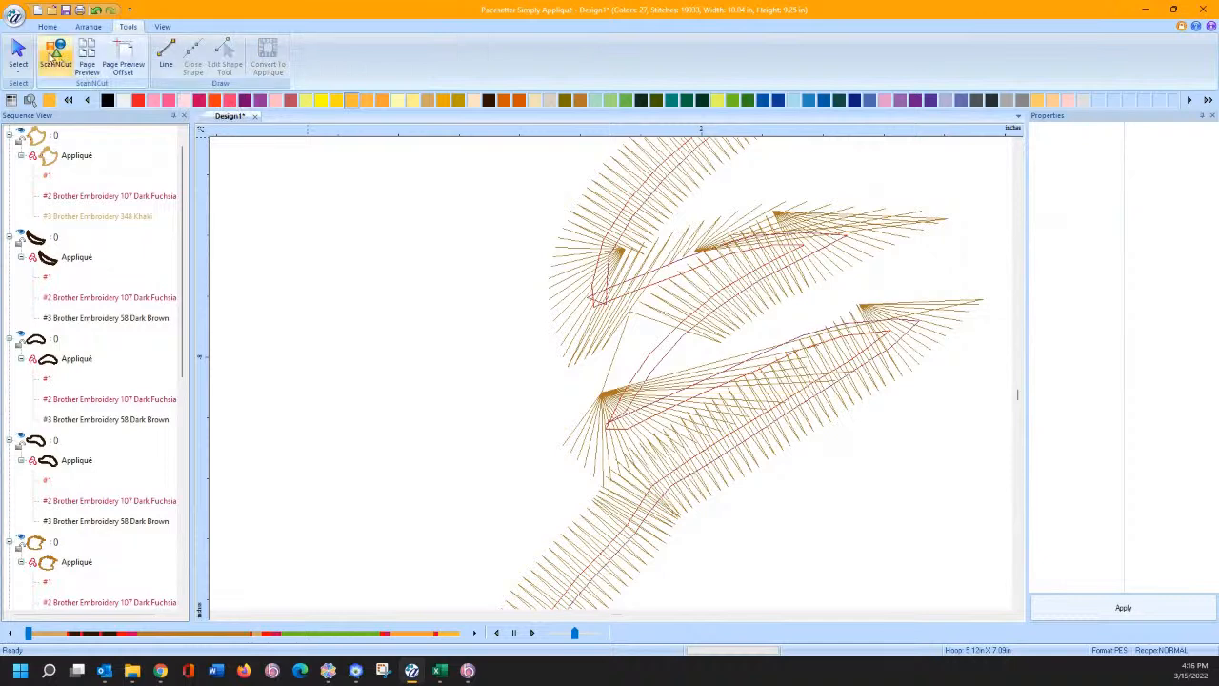
{"action": "left_click", "coordinate": [598, 296]}
{"action": "double_click", "coordinate": [664, 292]}
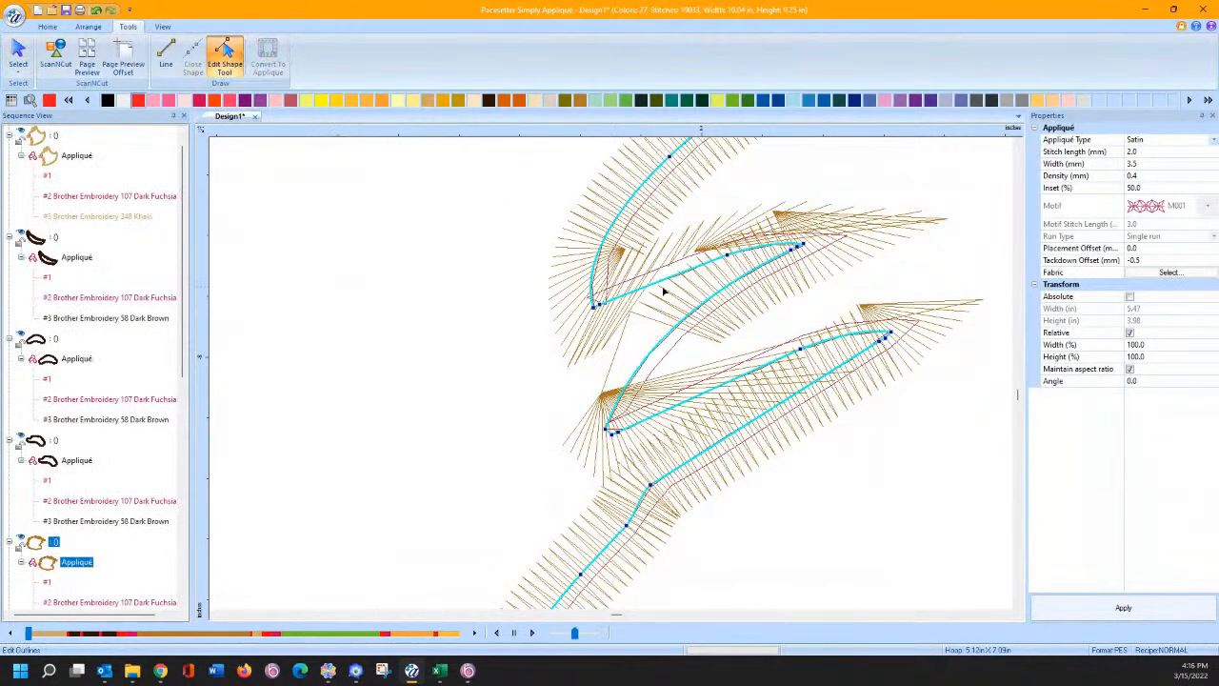
{"action": "mouse_move", "coordinate": [625, 299]}
{"action": "left_mouse_down"}
{"action": "mouse_move", "coordinate": [604, 307]}
{"action": "mouse_move", "coordinate": [643, 284]}
{"action": "left_mouse_up"}
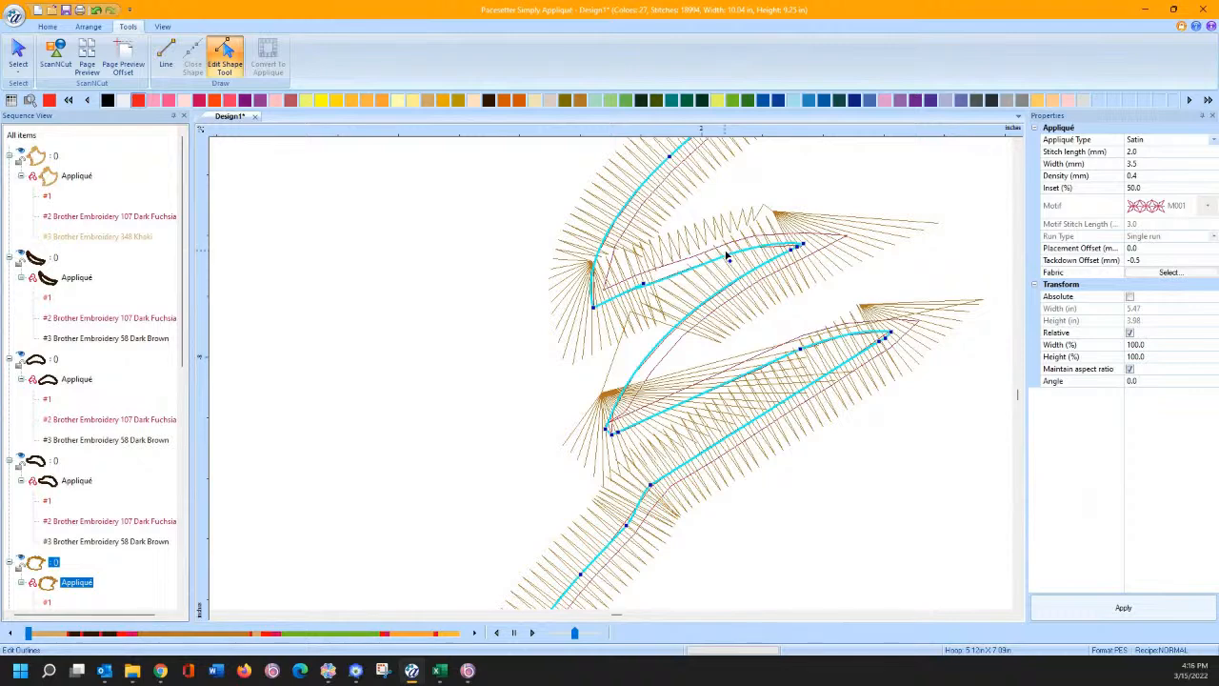
Step: Delete the surplus point beside the inner tip of the upper back spike and the point on its upper edge
{"action": "right_click", "coordinate": [798, 250]}
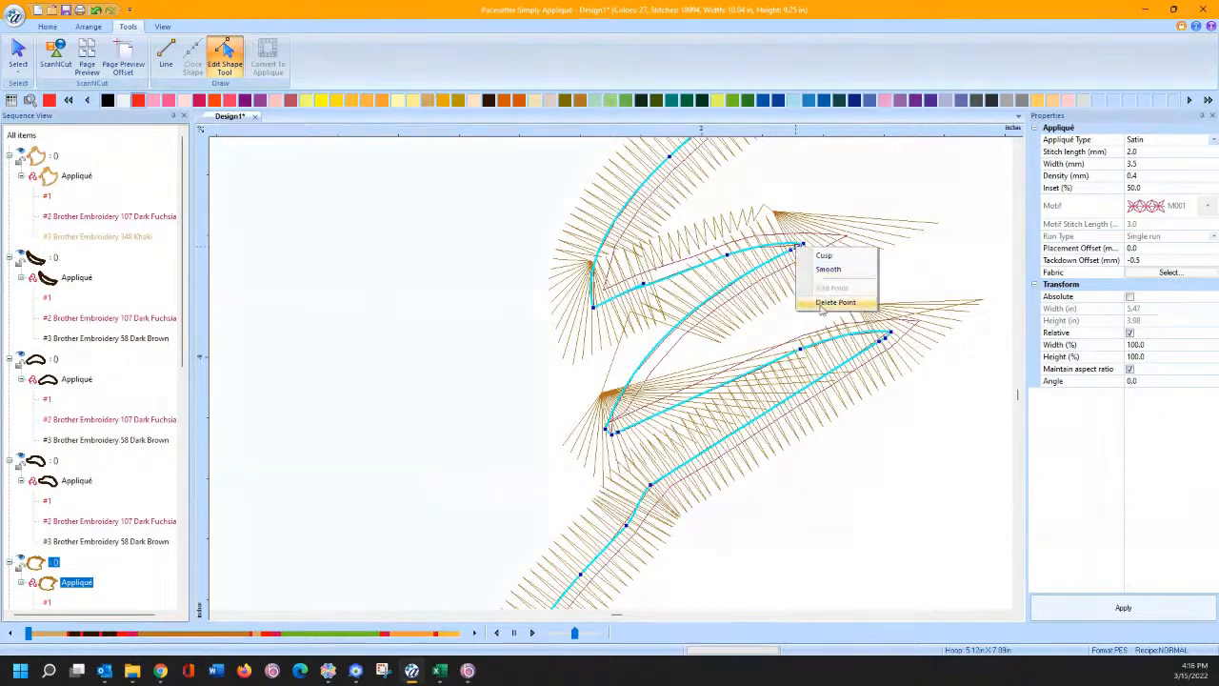
{"action": "left_click", "coordinate": [598, 262]}
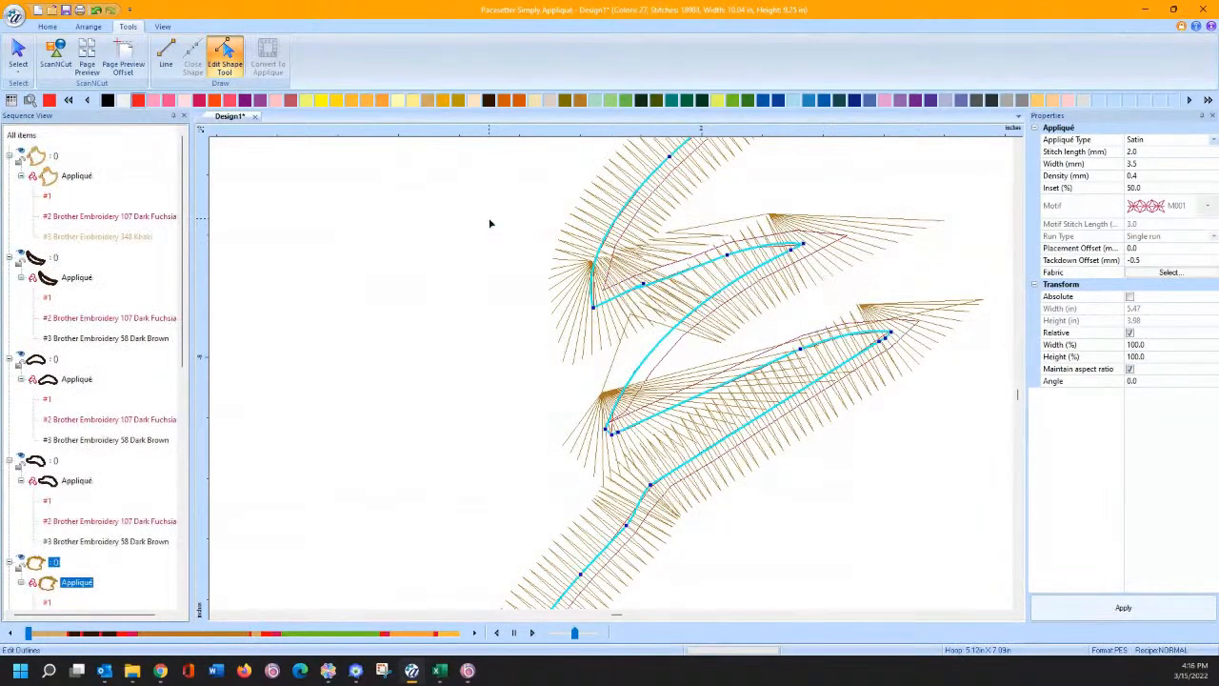
{"action": "right_click", "coordinate": [727, 258]}
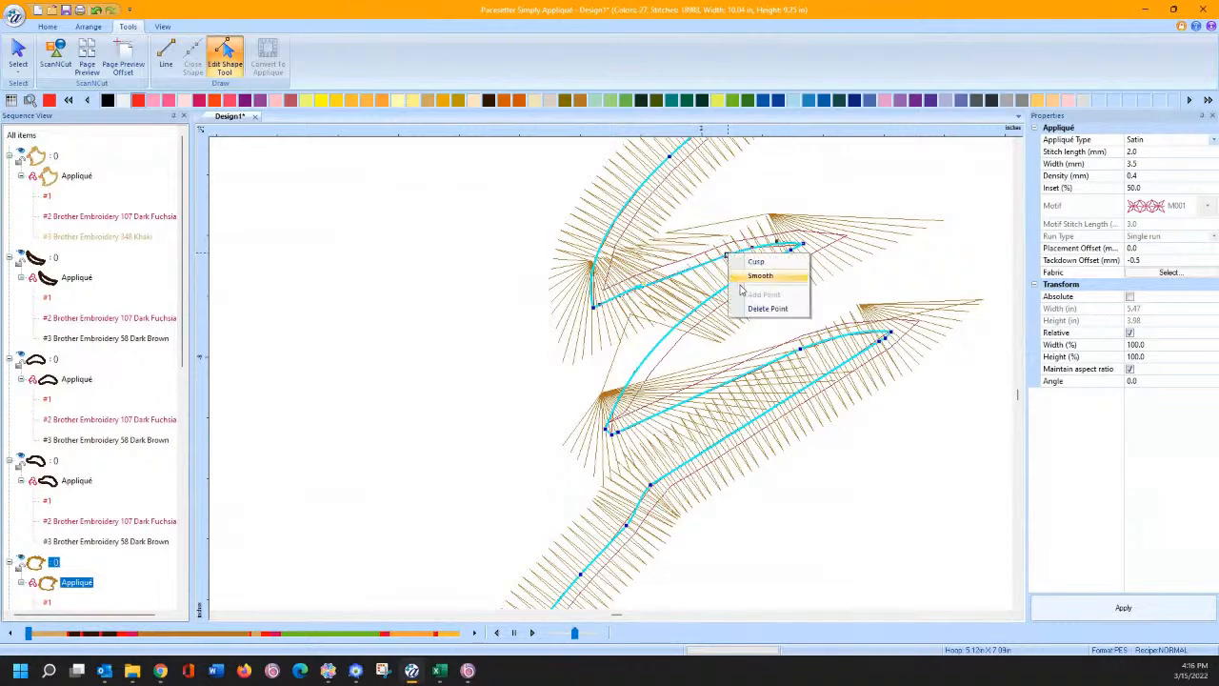
{"action": "left_click", "coordinate": [762, 308]}
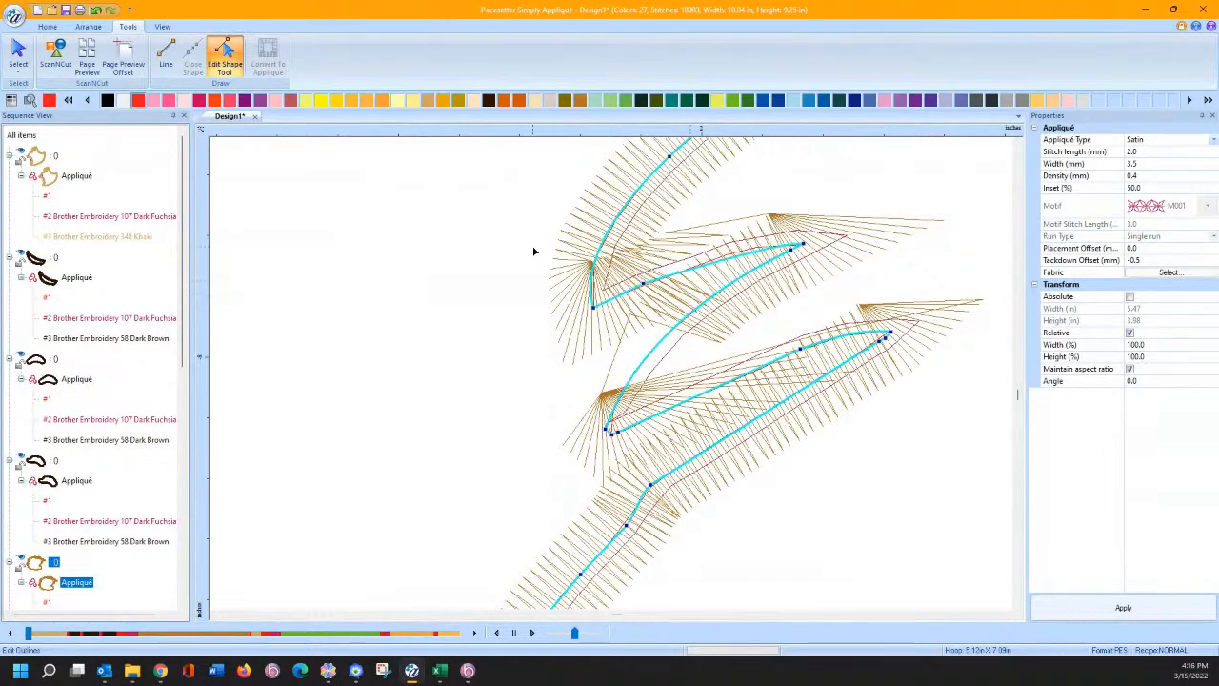
Step: Add a point on the upper edge of the back spike, raise it slightly and make it smooth
{"action": "right_click", "coordinate": [709, 265]}
{"action": "left_click", "coordinate": [730, 304]}
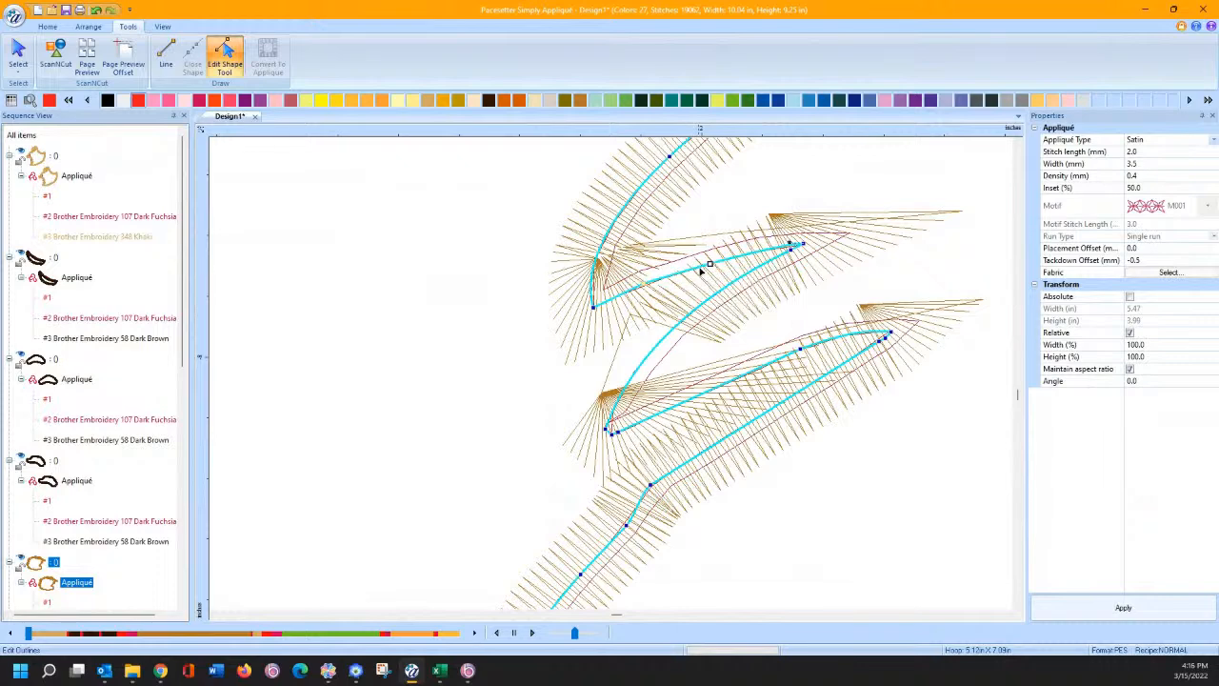
{"action": "left_click_drag", "start_coordinate": [709, 265], "coordinate": [701, 255]}
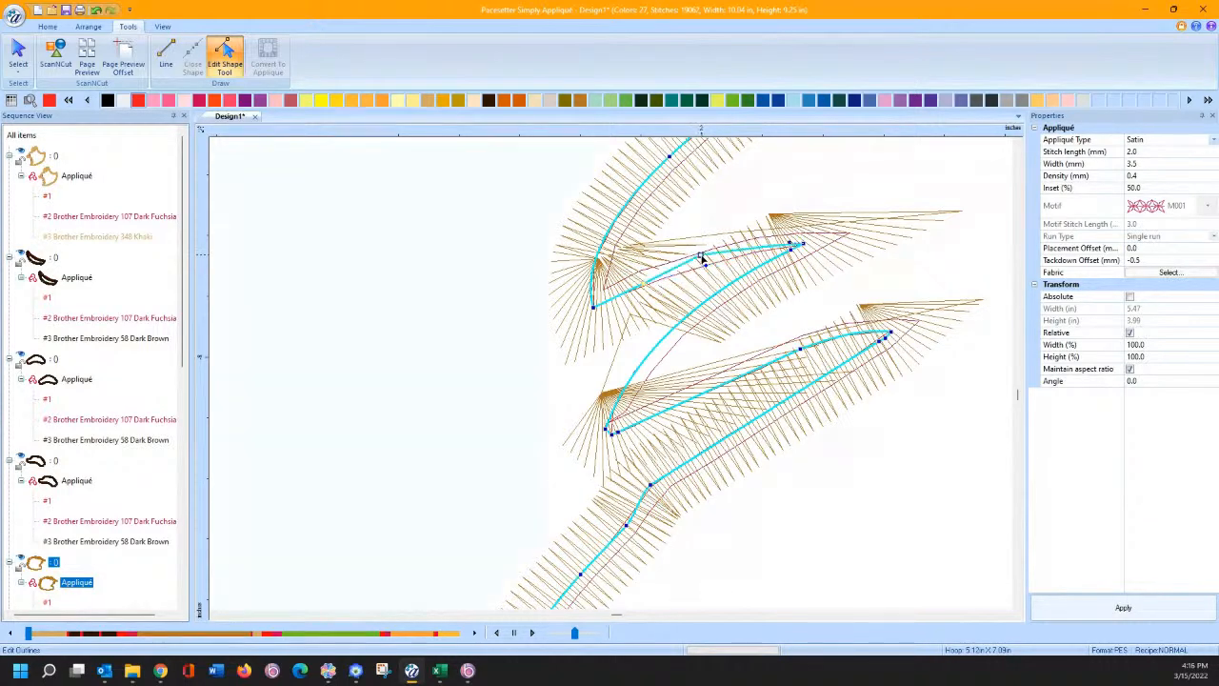
{"action": "right_click", "coordinate": [702, 257]}
{"action": "left_click", "coordinate": [714, 277]}
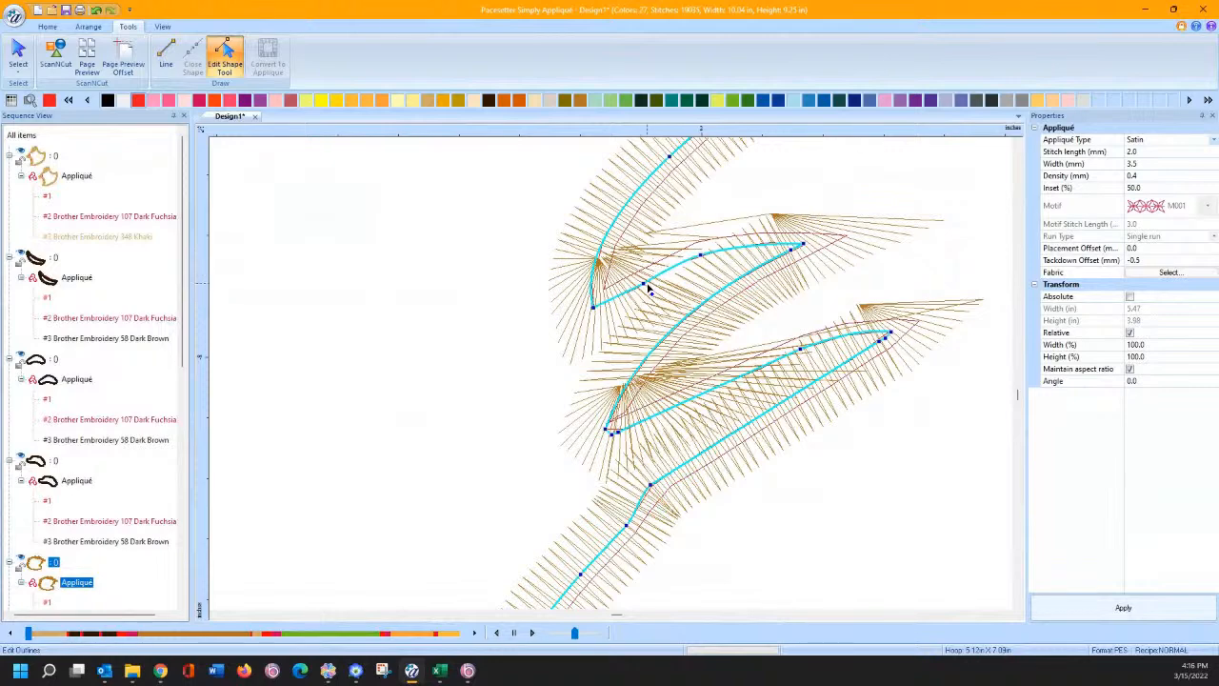
Step: Raise the inner point on the upper spike's top edge, add one point on its lower edge and one on its upper edge near the tip
{"action": "left_click_drag", "start_coordinate": [648, 291], "coordinate": [658, 273]}
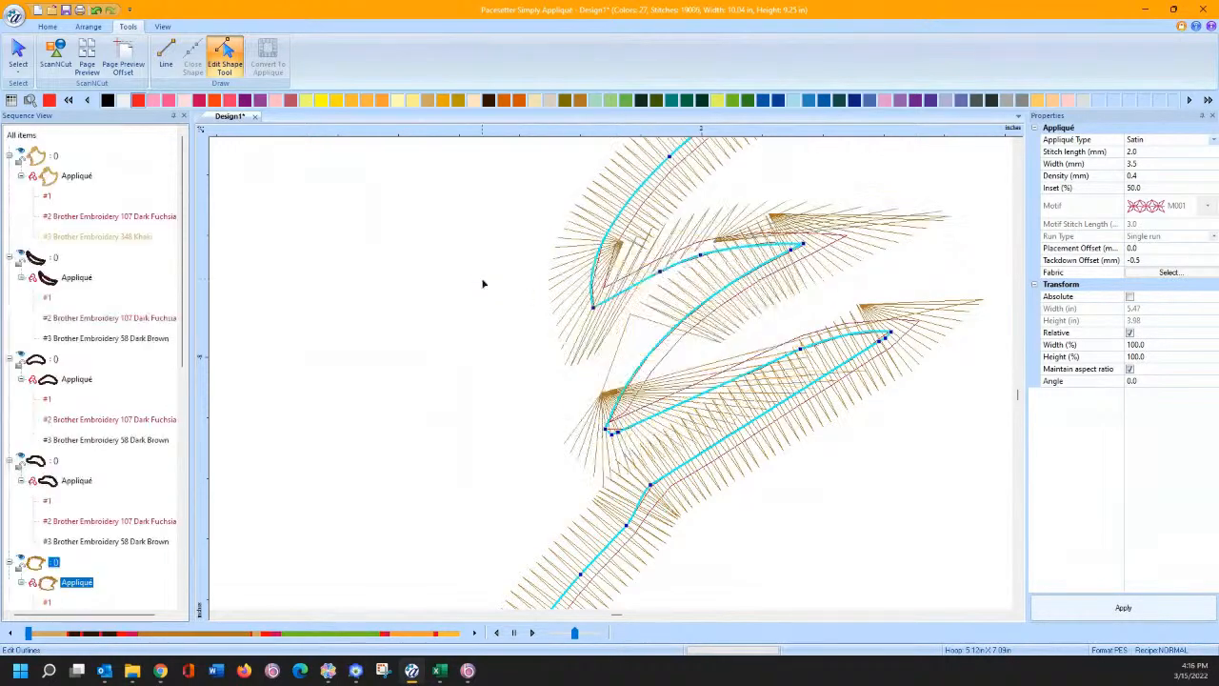
{"action": "right_click", "coordinate": [663, 341]}
{"action": "left_click", "coordinate": [704, 374]}
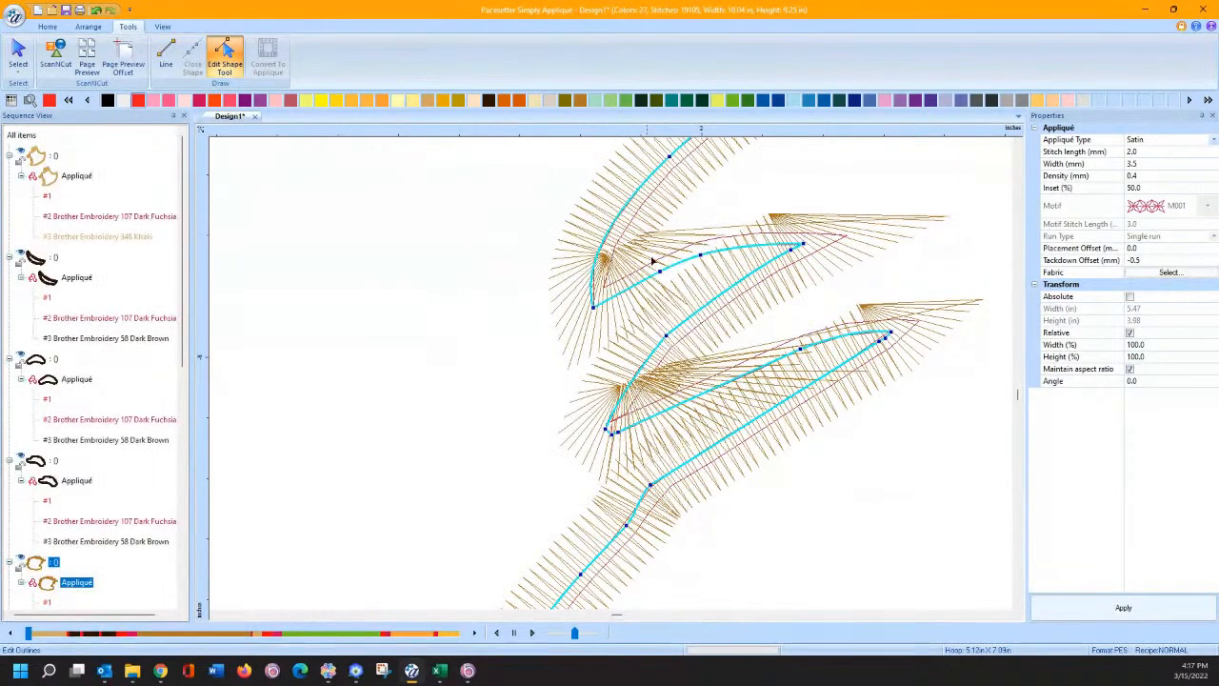
{"action": "right_click", "coordinate": [747, 249]}
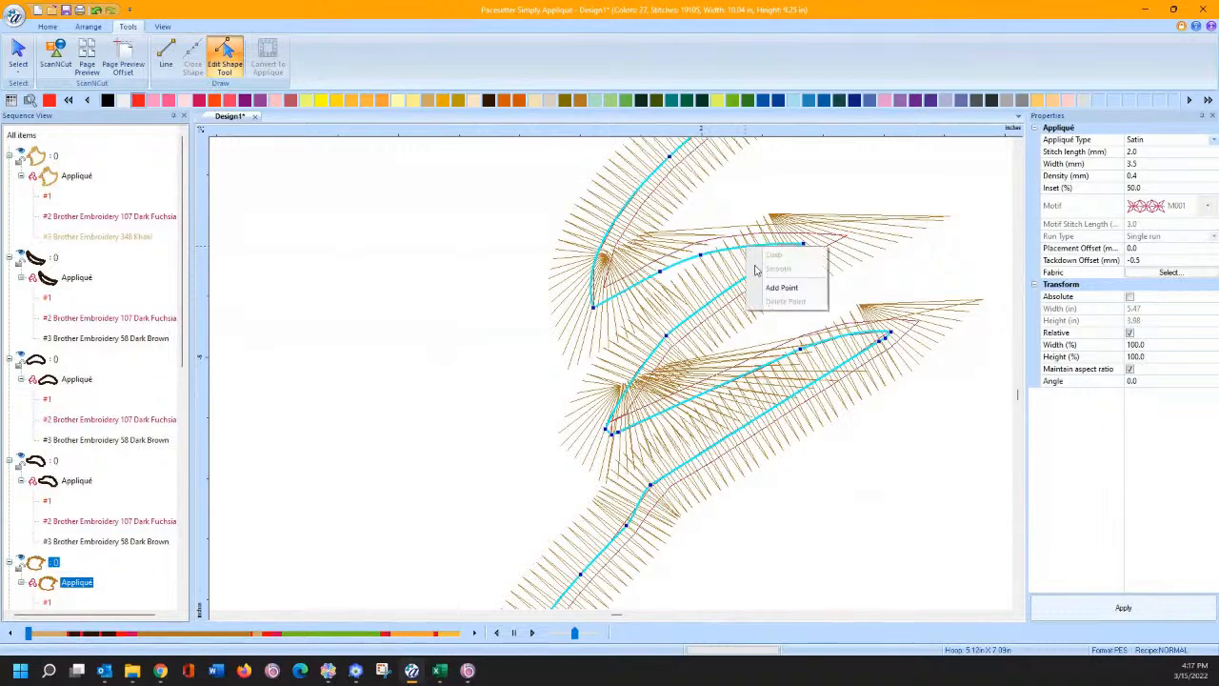
{"action": "left_click", "coordinate": [780, 287]}
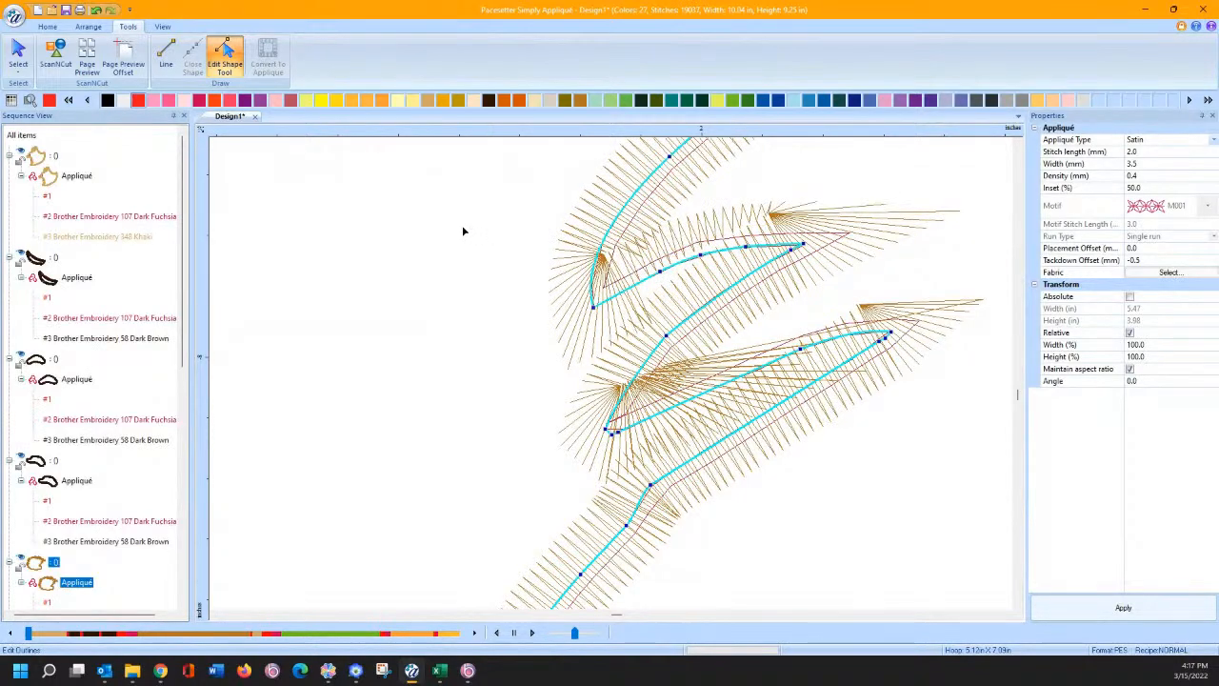
{"action": "left_click", "coordinate": [47, 27]}
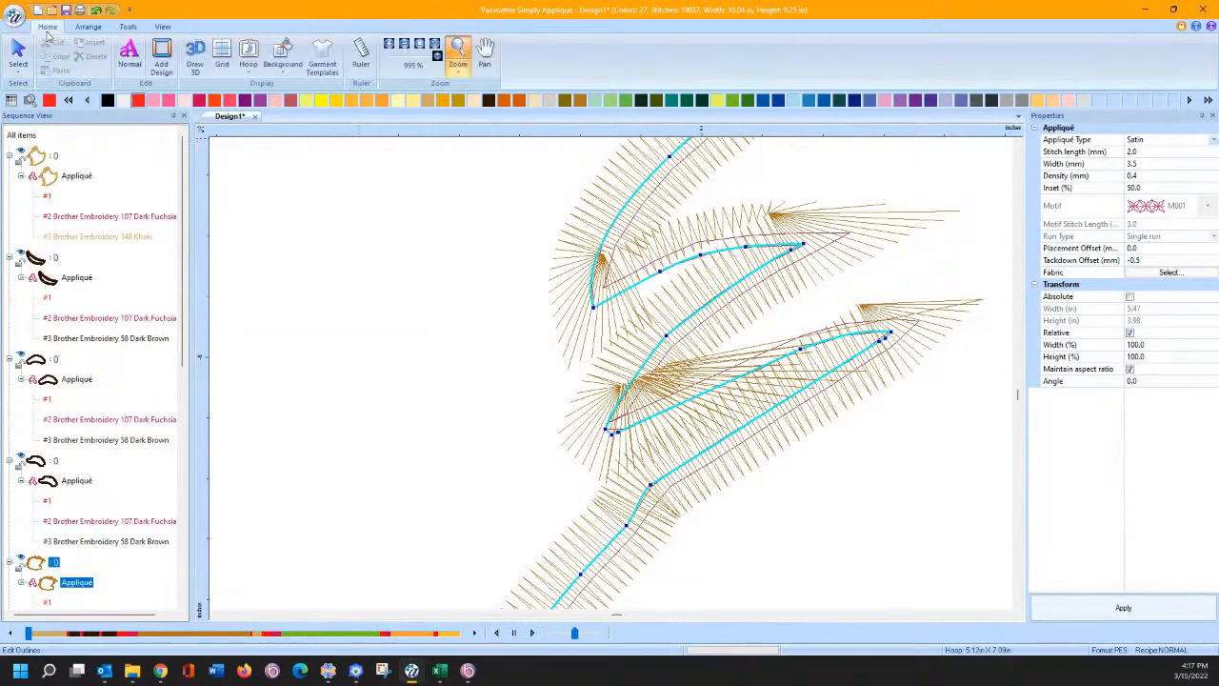
{"action": "left_click", "coordinate": [419, 44]}
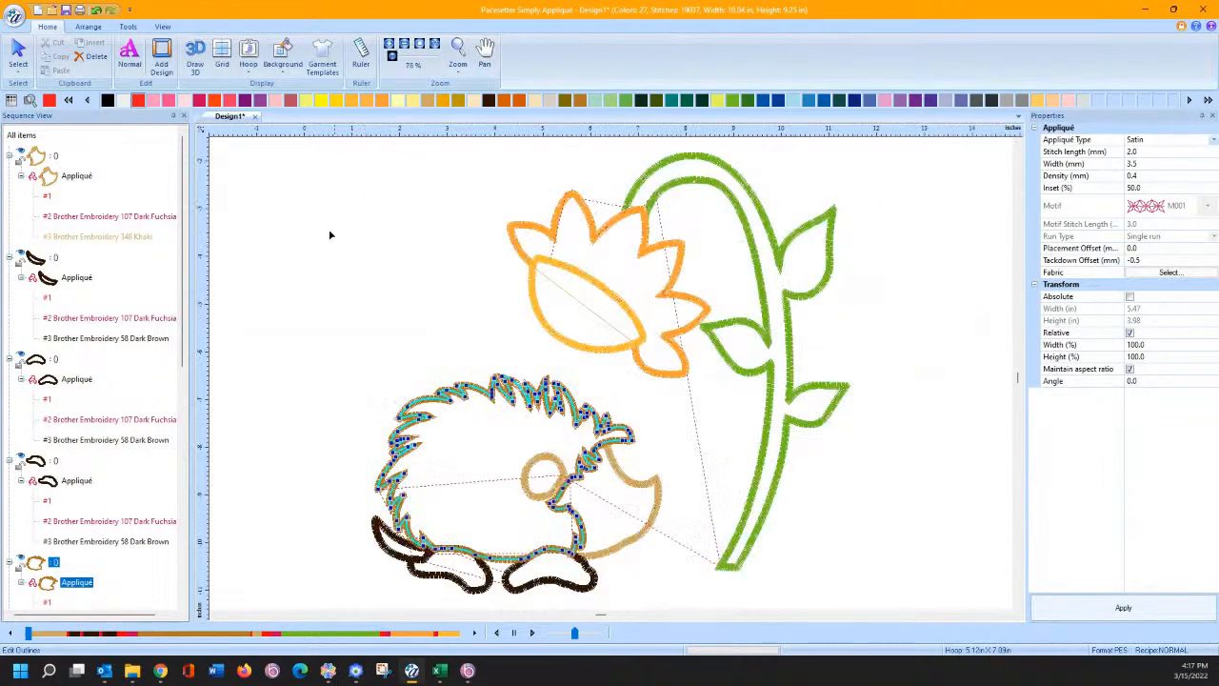
{"action": "left_click", "coordinate": [242, 233]}
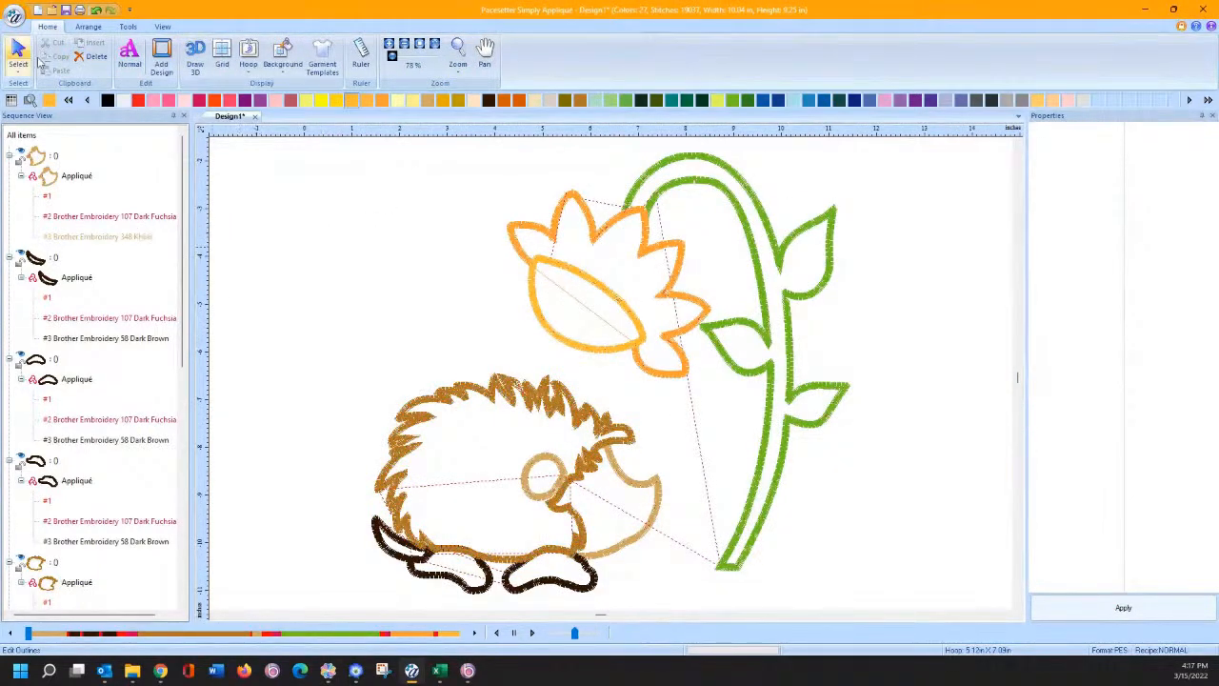
{"action": "left_click", "coordinate": [52, 158]}
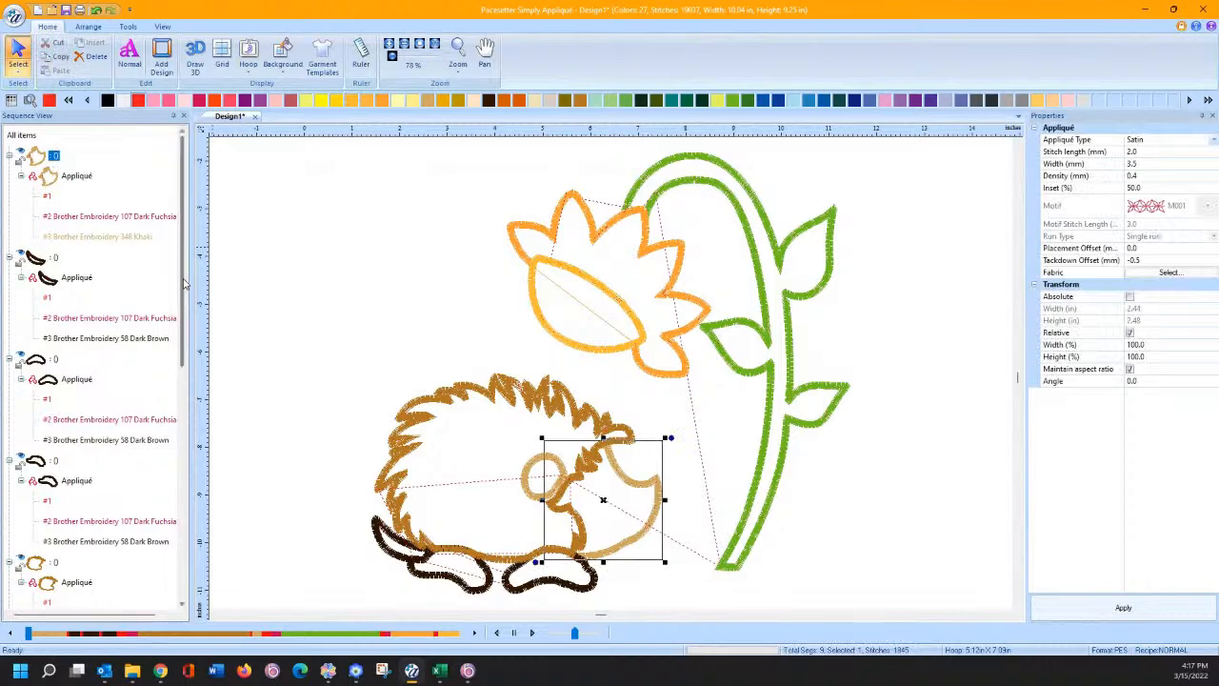
{"action": "scroll", "coordinate": [181, 476], "scroll_direction": "down", "scroll_amount": 5}
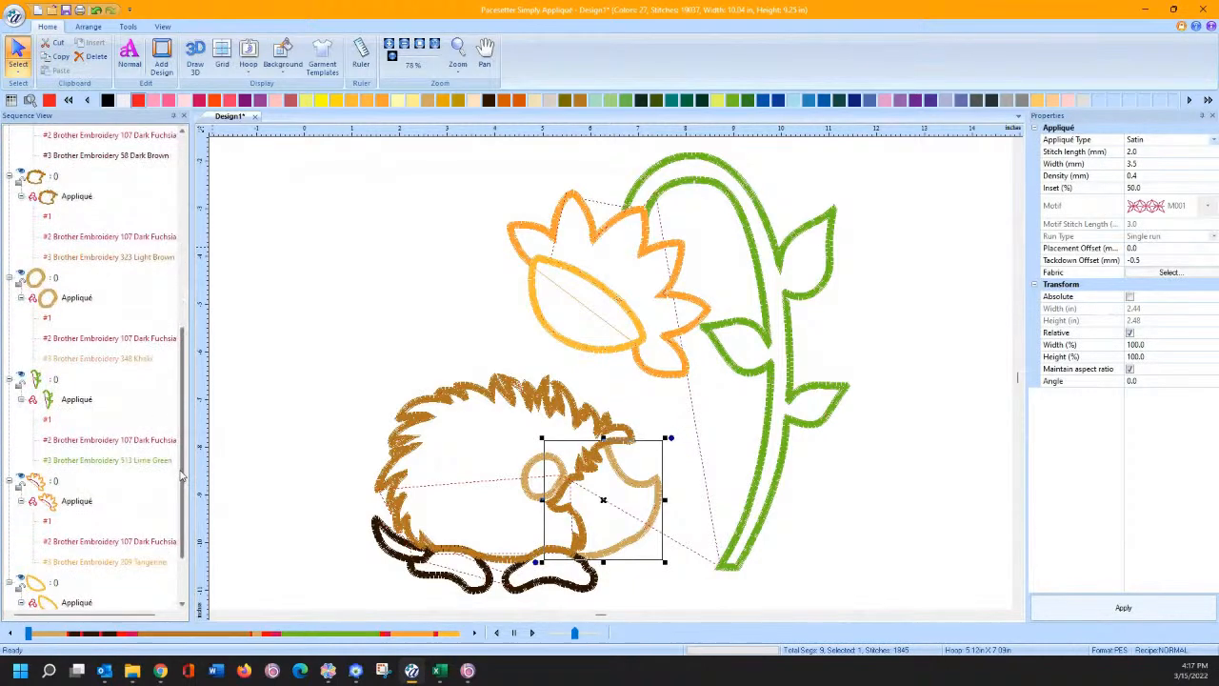
{"action": "left_click", "coordinate": [78, 301], "text": "shift"}
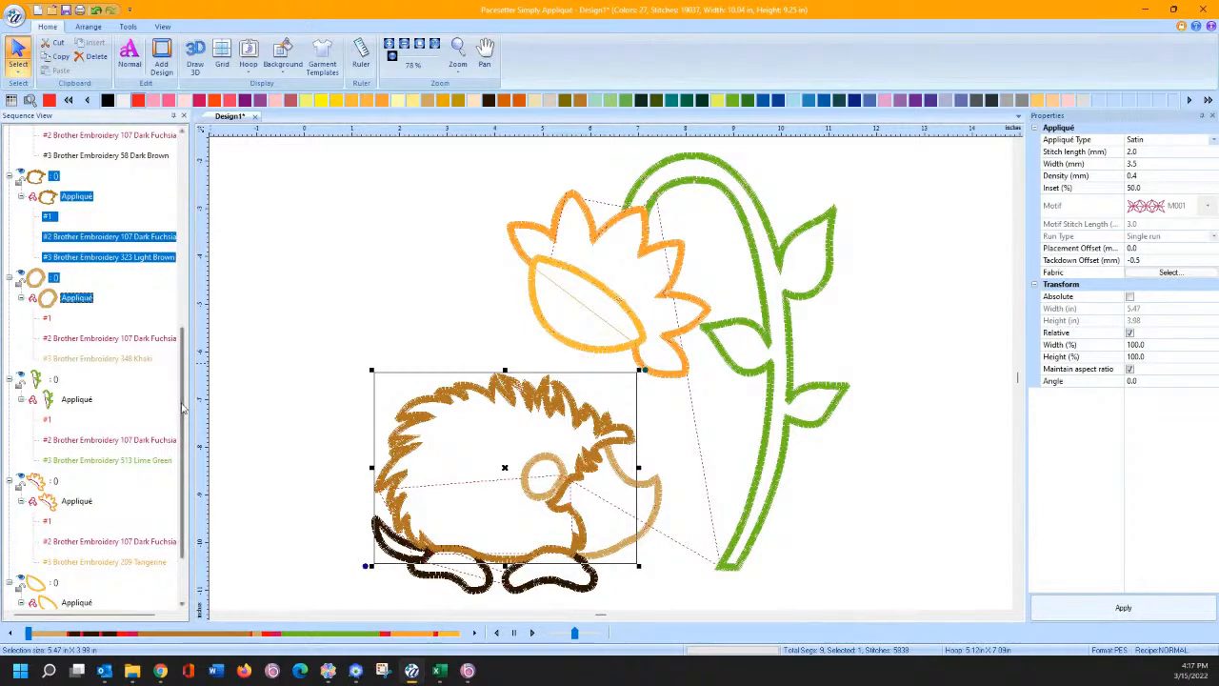
{"action": "scroll", "coordinate": [184, 408], "scroll_direction": "up", "scroll_amount": 8}
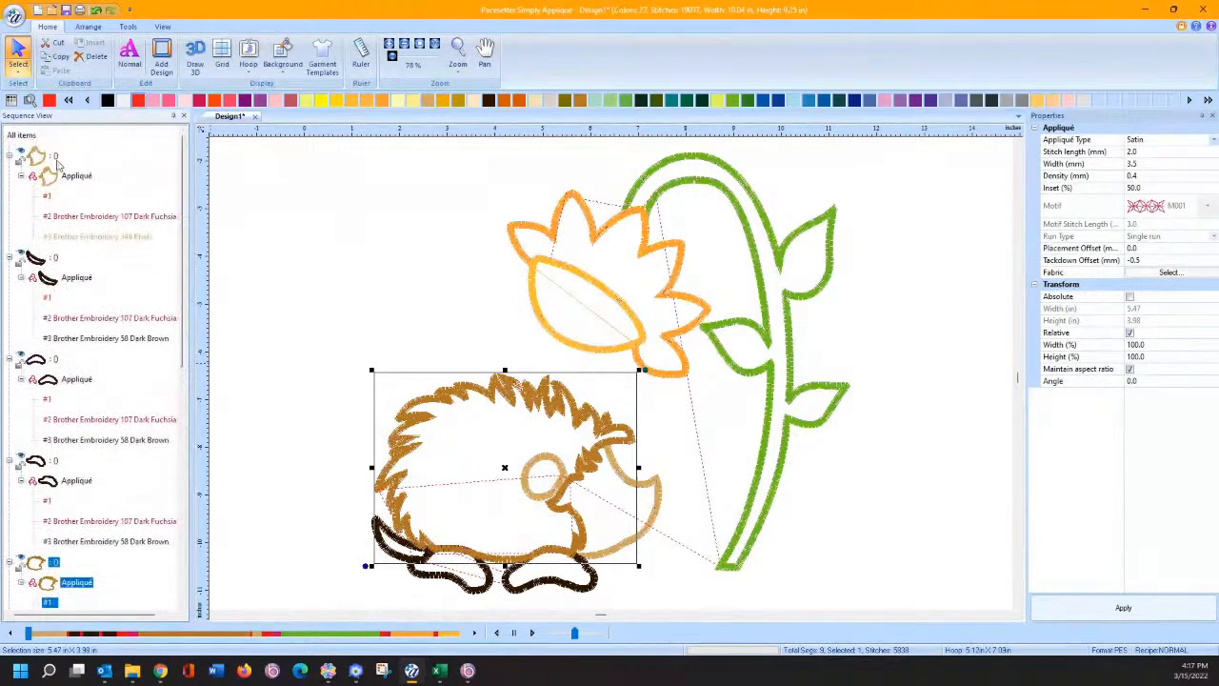
{"action": "left_click", "coordinate": [34, 155], "text": "shift"}
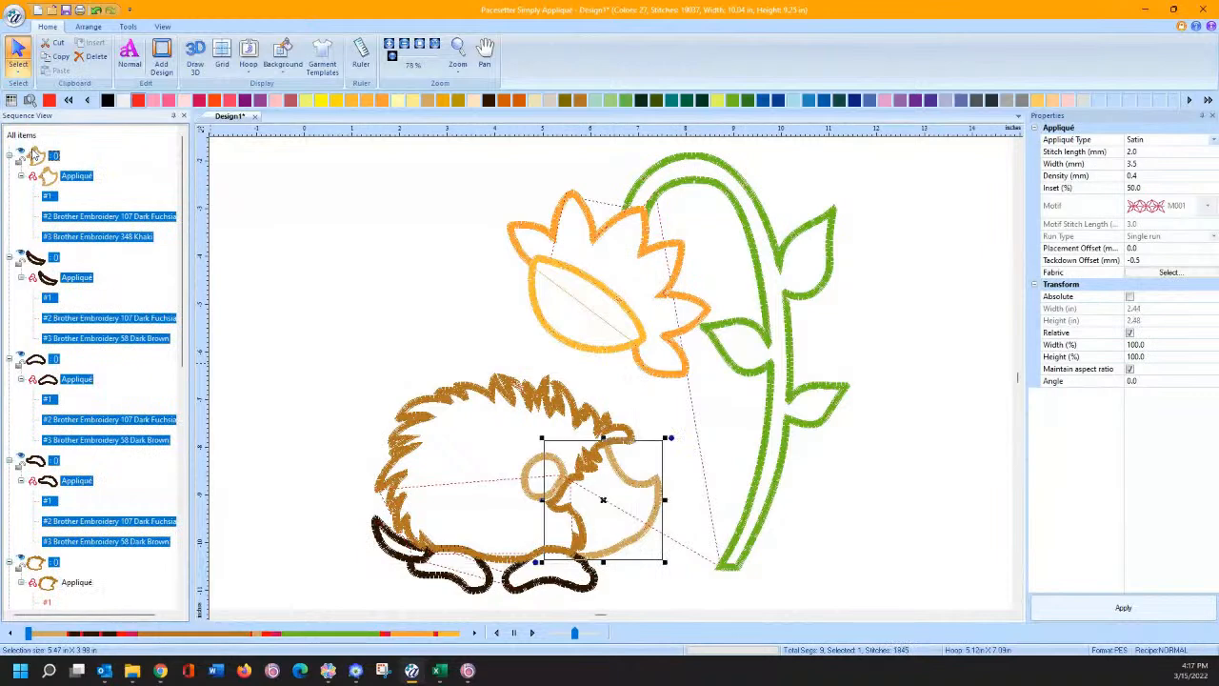
{"action": "left_click", "coordinate": [34, 155]}
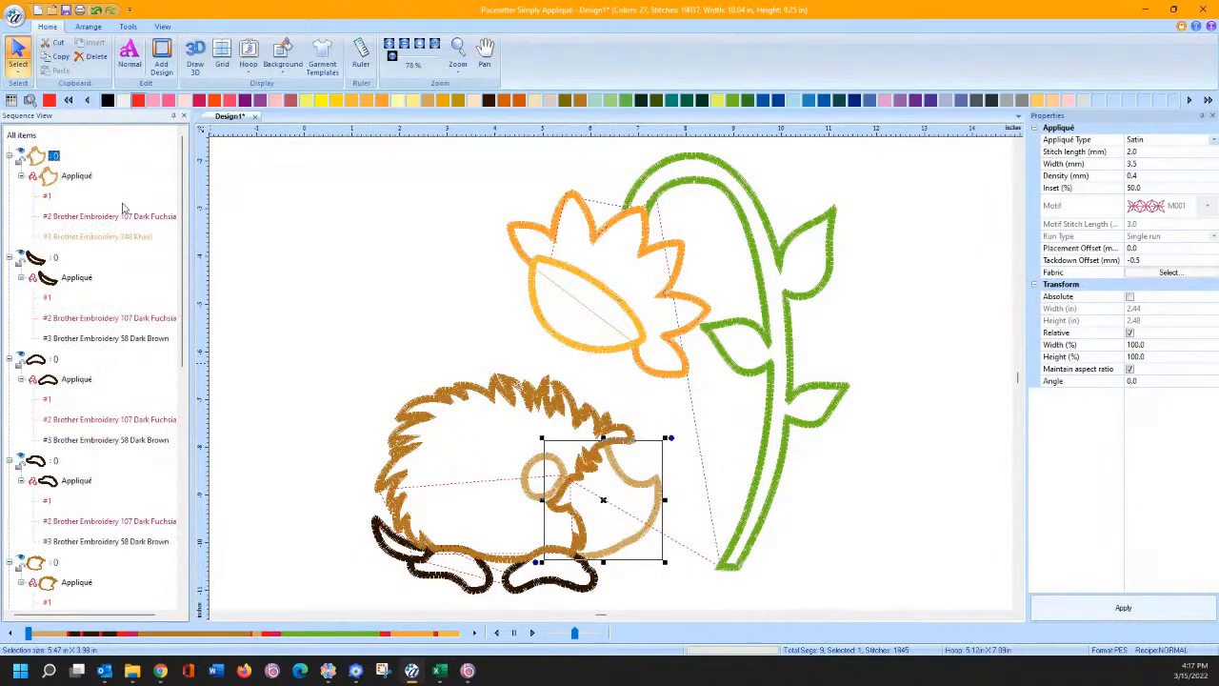
{"action": "scroll", "coordinate": [38, 343], "scroll_direction": "down", "scroll_amount": 5}
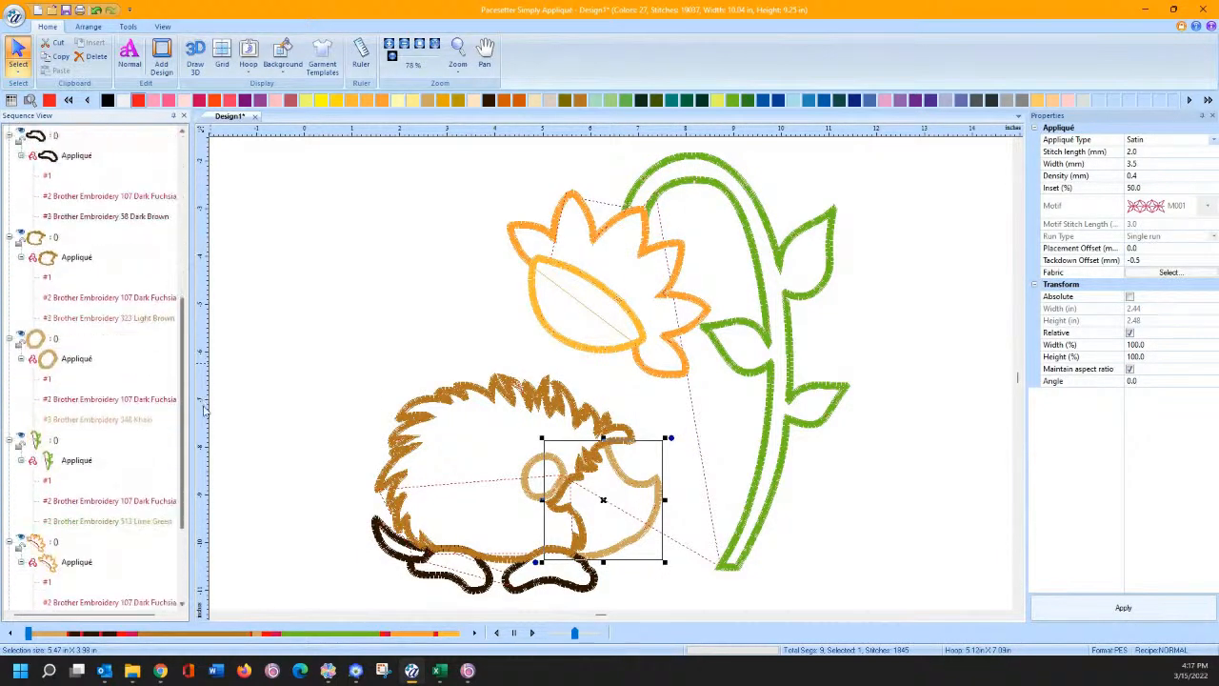
{"action": "left_click", "coordinate": [44, 345], "text": "shift"}
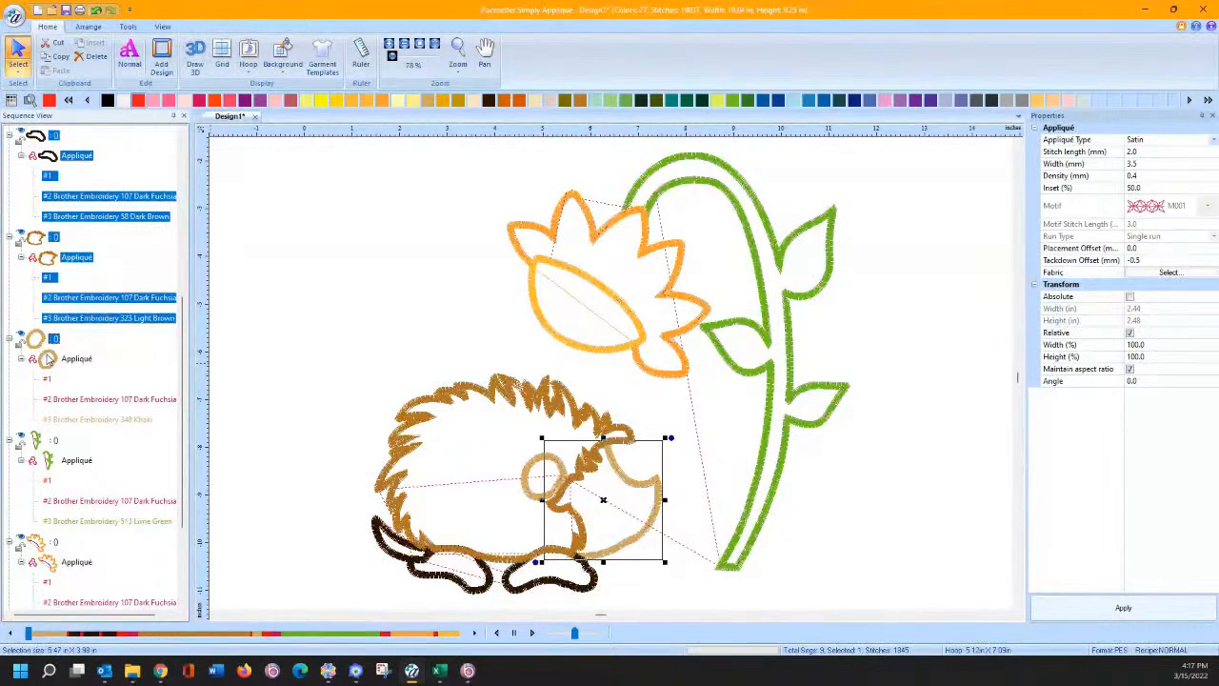
{"action": "left_click", "coordinate": [48, 359], "text": "shift"}
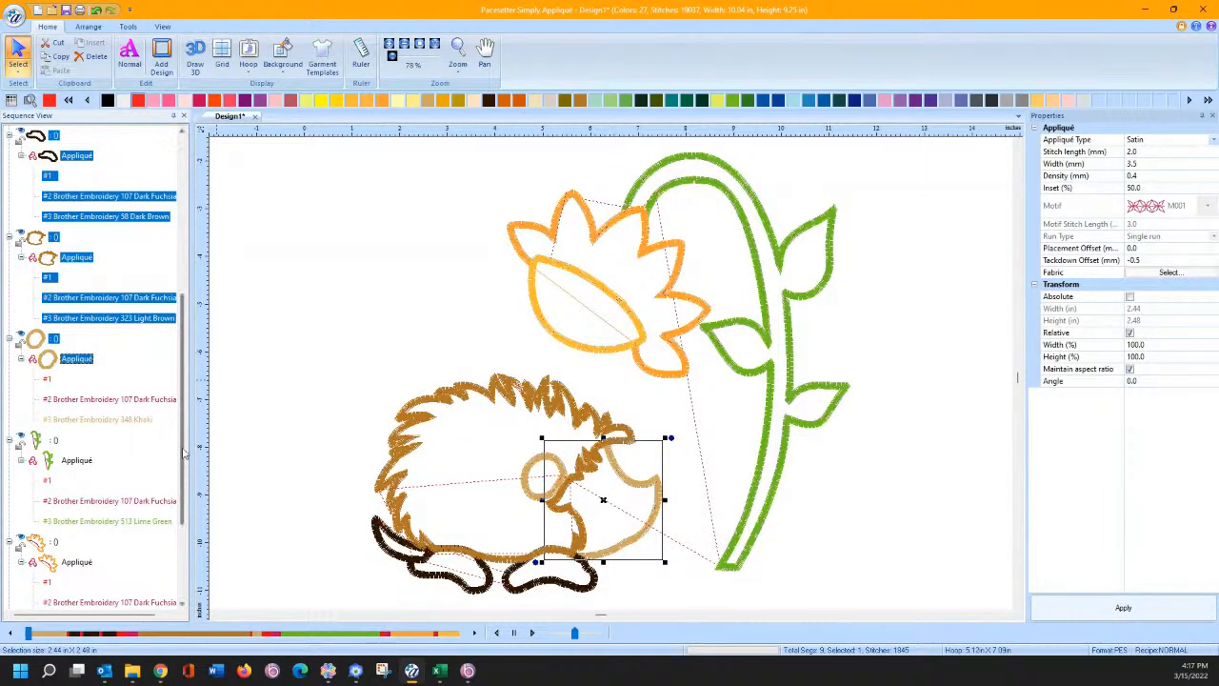
{"action": "left_click_drag", "start_coordinate": [185, 454], "coordinate": [172, 267]}
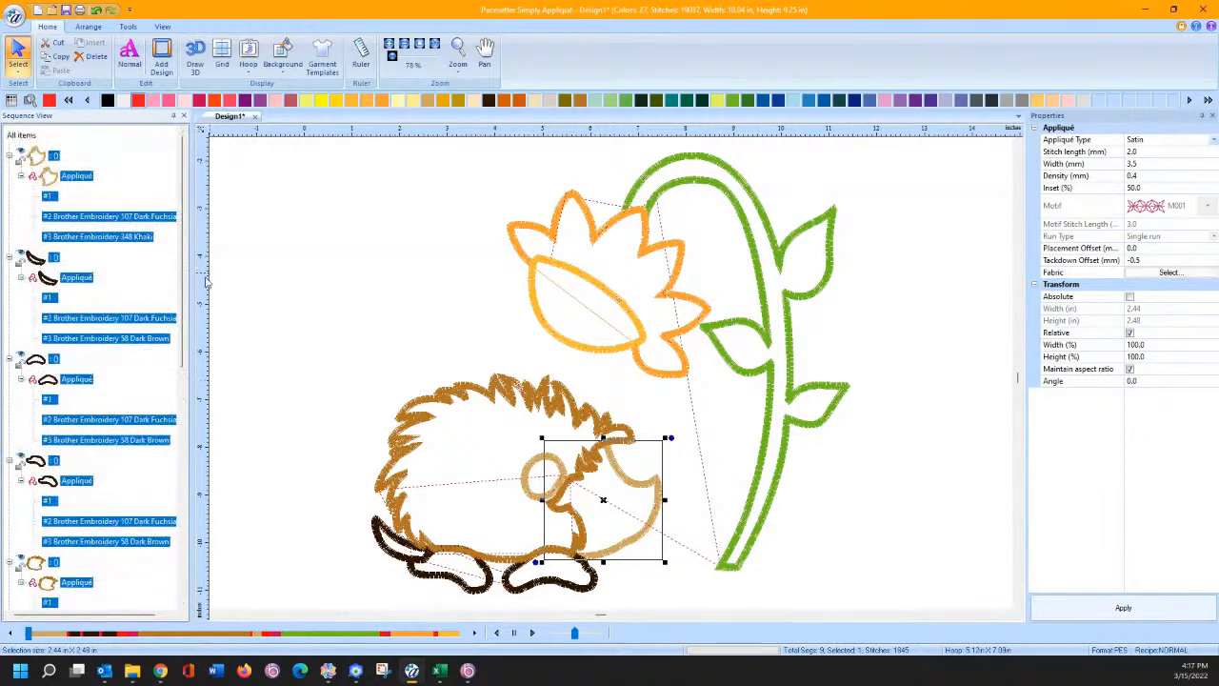
{"action": "left_click", "coordinate": [305, 330]}
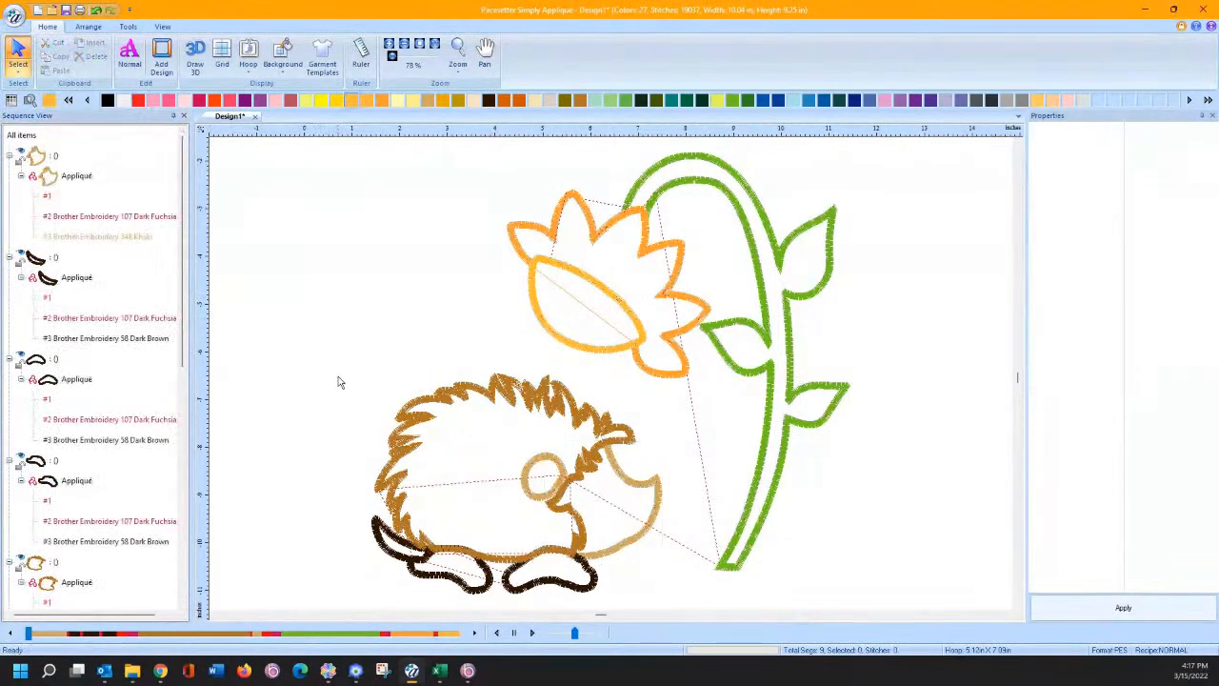
Step: Select all the hedgehog pieces, including the furry body, and remove their overlapped stitches with a slightly reduced allowed overlap distance
{"action": "left_click_drag", "start_coordinate": [337, 382], "coordinate": [680, 621]}
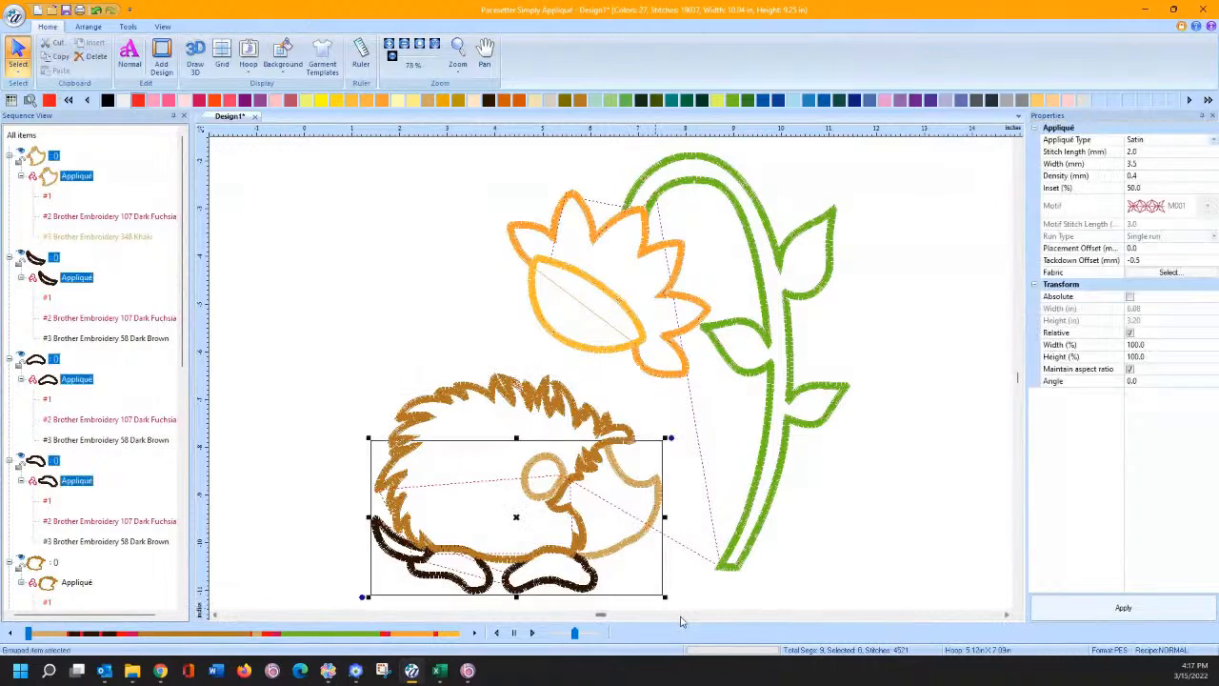
{"action": "left_click", "coordinate": [429, 405], "text": "ctrl"}
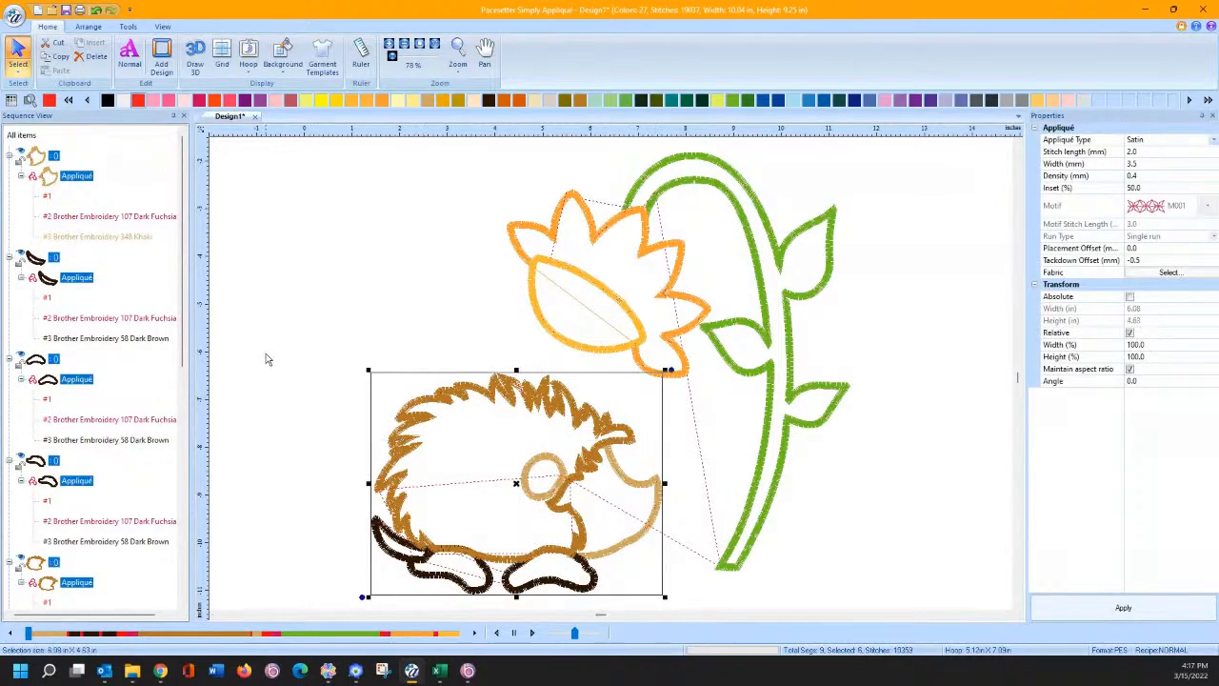
{"action": "right_click", "coordinate": [429, 409]}
{"action": "left_click", "coordinate": [456, 513]}
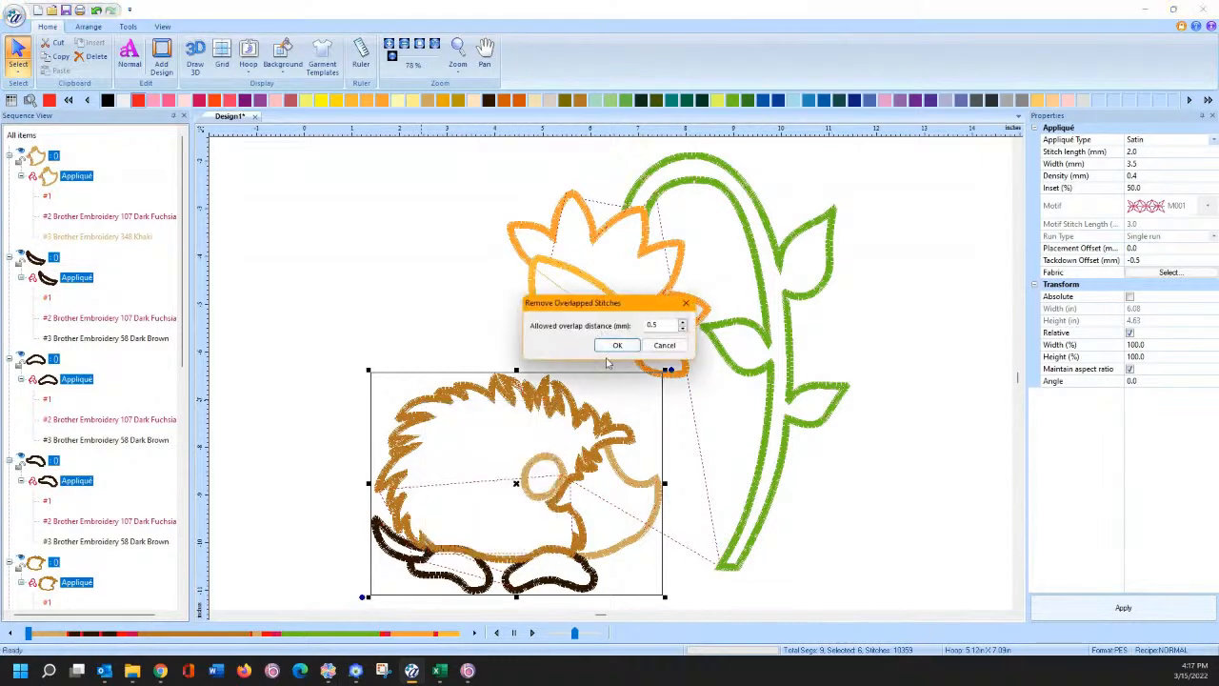
{"action": "left_click", "coordinate": [683, 330]}
{"action": "left_click", "coordinate": [617, 346]}
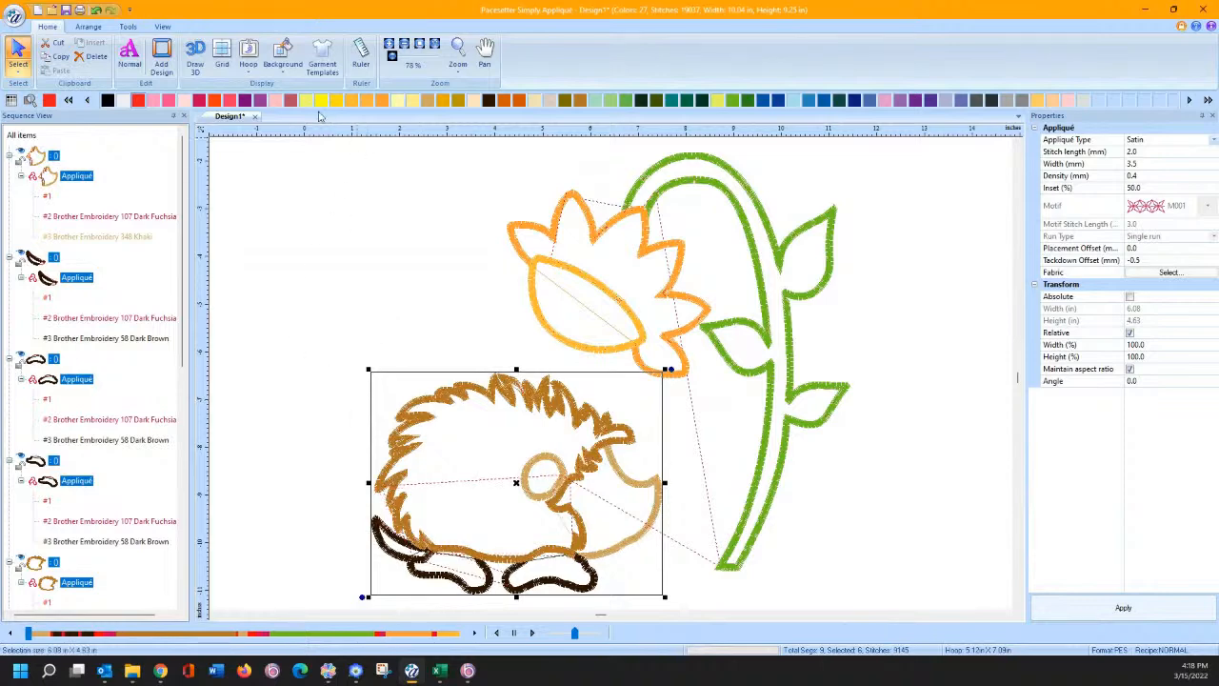
{"action": "left_click", "coordinate": [457, 50]}
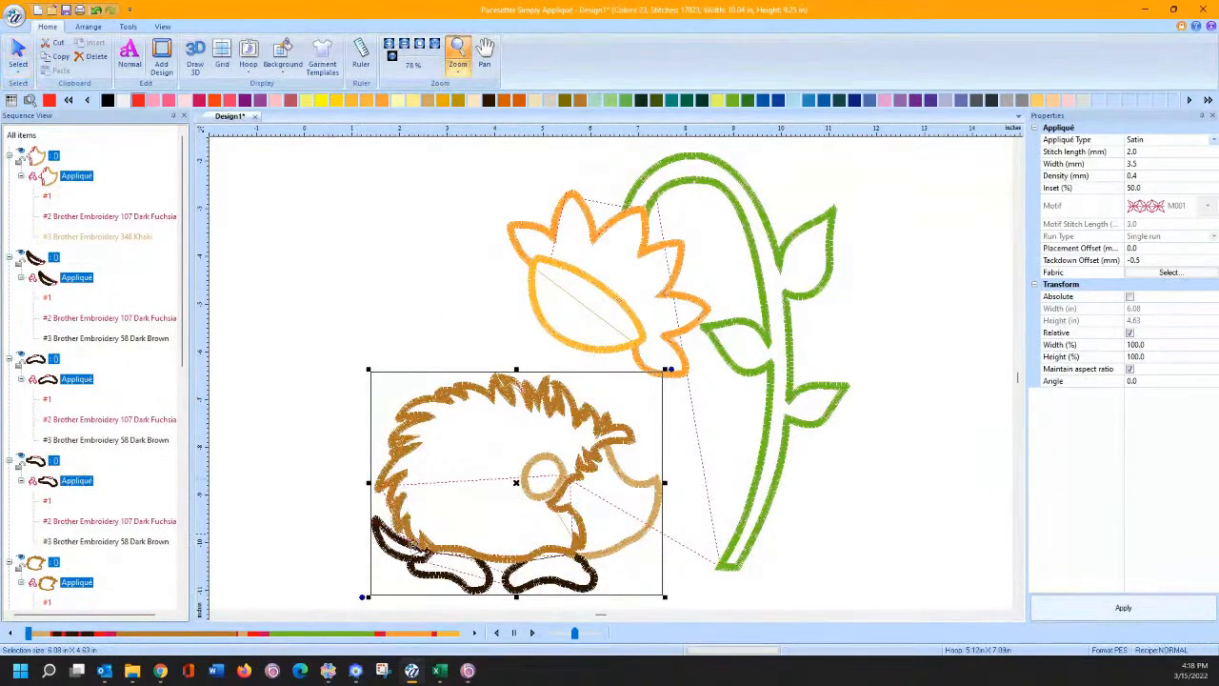
{"action": "left_click_drag", "start_coordinate": [392, 516], "coordinate": [575, 608]}
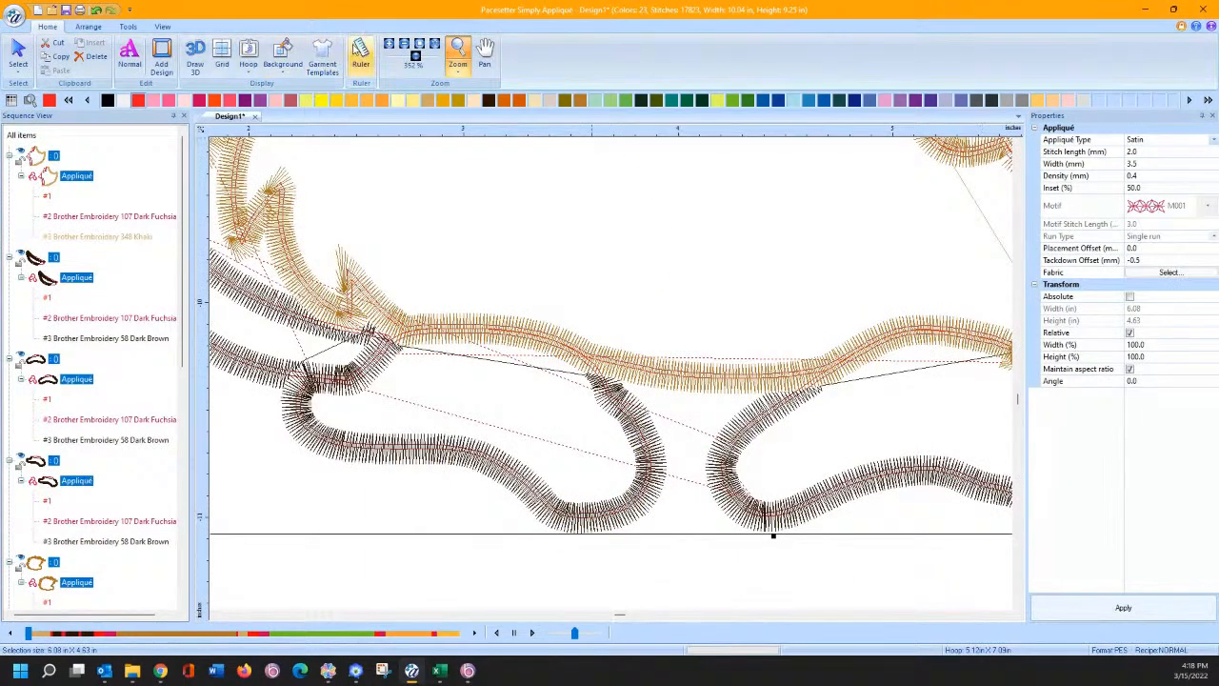
{"action": "left_click", "coordinate": [419, 45]}
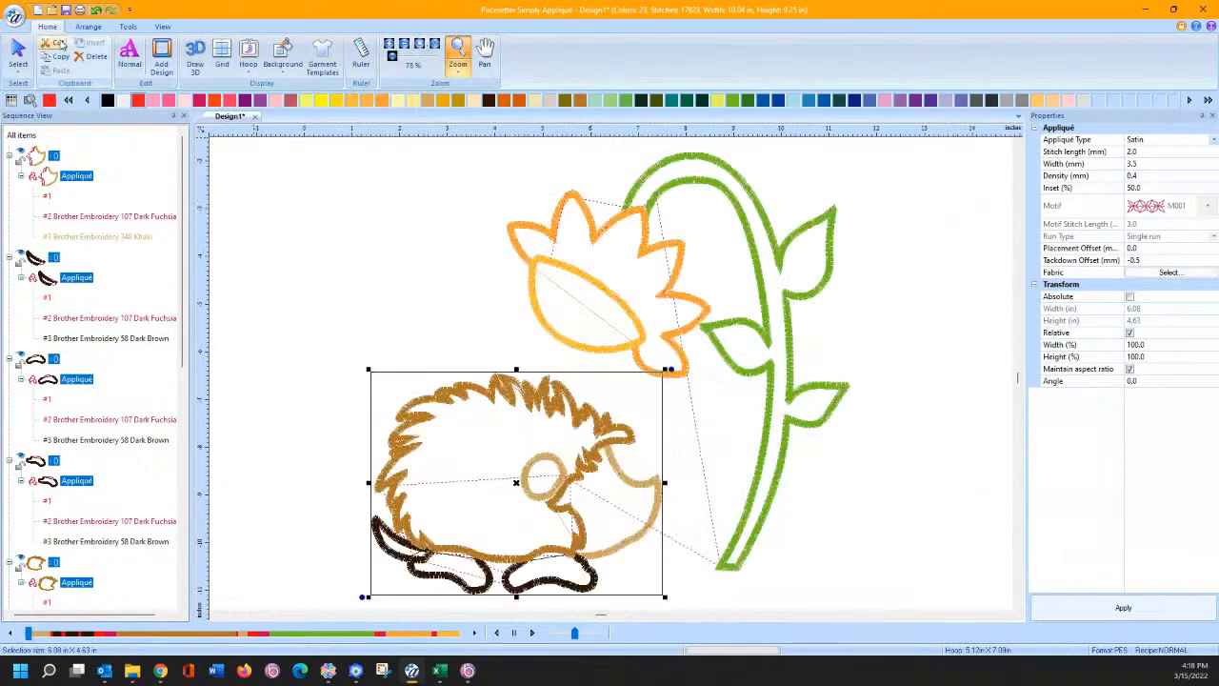
Step: Generate the ScanNCut cutting artwork from the appliqué design
{"action": "left_click", "coordinate": [18, 55]}
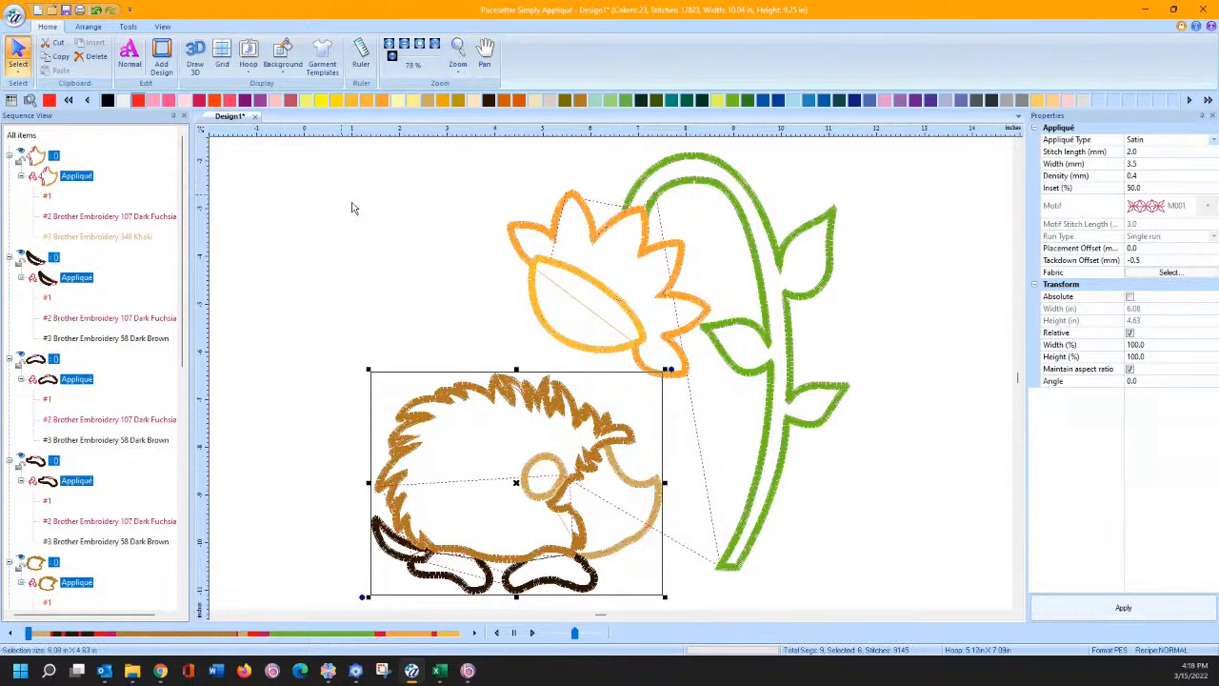
{"action": "left_click", "coordinate": [130, 25]}
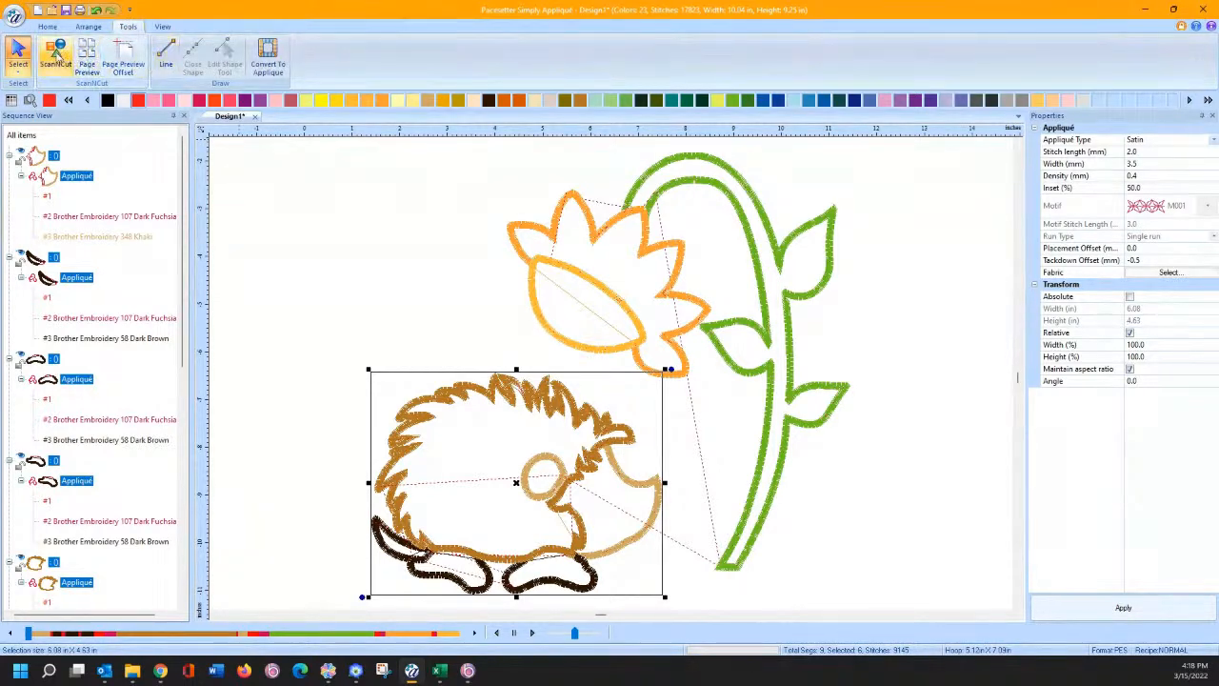
{"action": "left_click", "coordinate": [55, 54]}
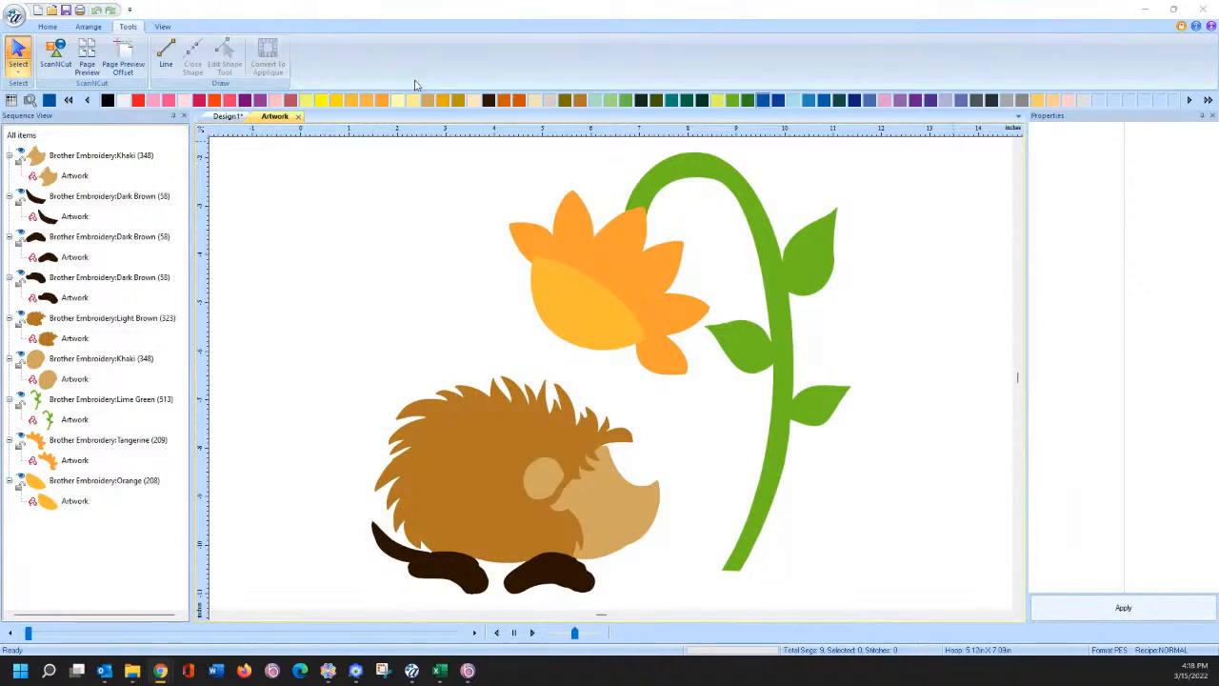
Step: Return to the Design1 document and set the selected hedgehog appliqué pieces' inset to 80%
{"action": "left_click", "coordinate": [229, 116]}
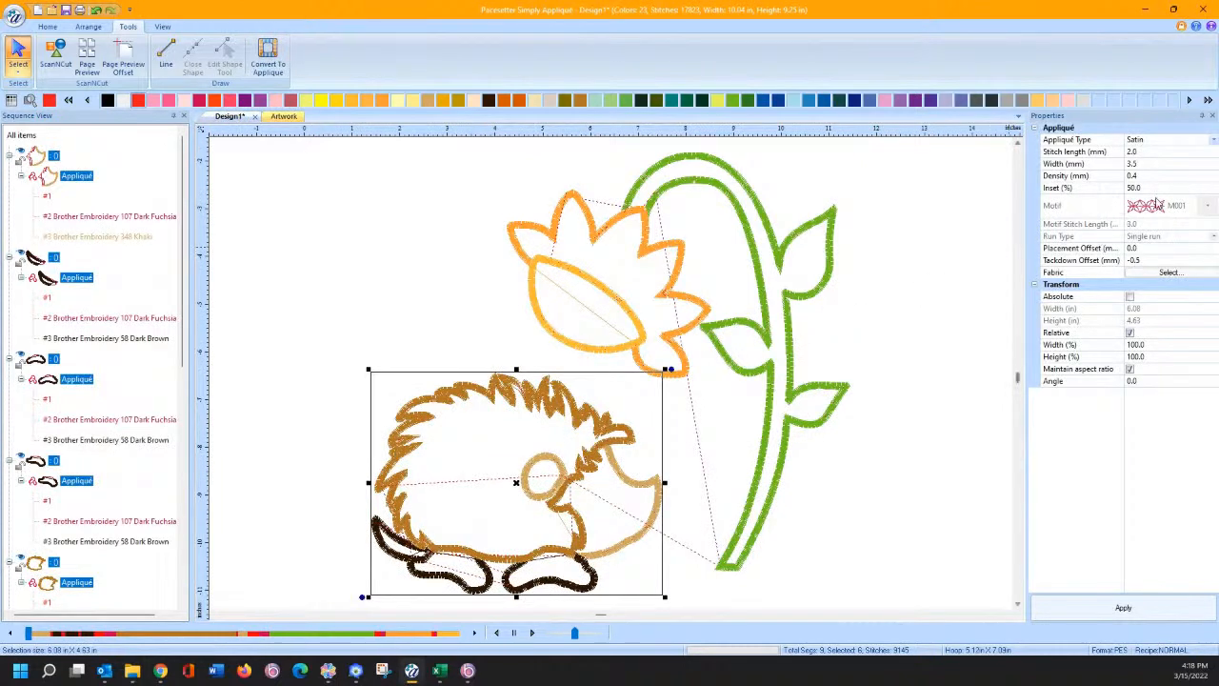
{"action": "left_click", "coordinate": [1121, 193]}
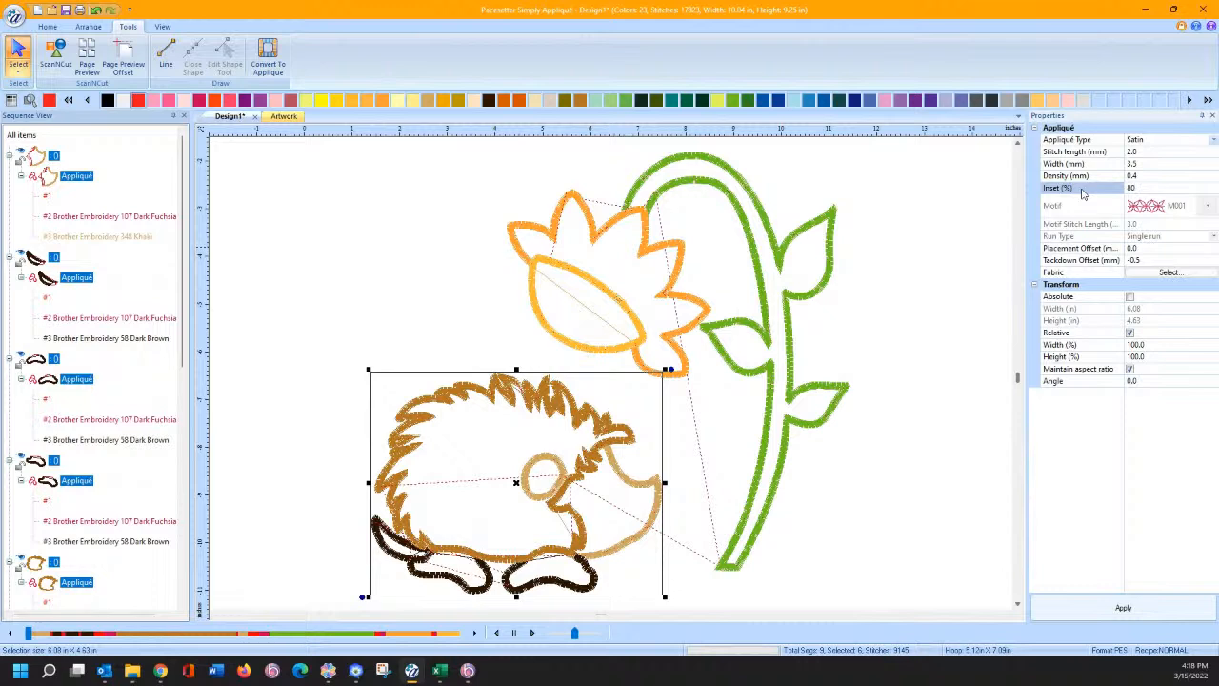
{"action": "left_click", "coordinate": [1092, 606]}
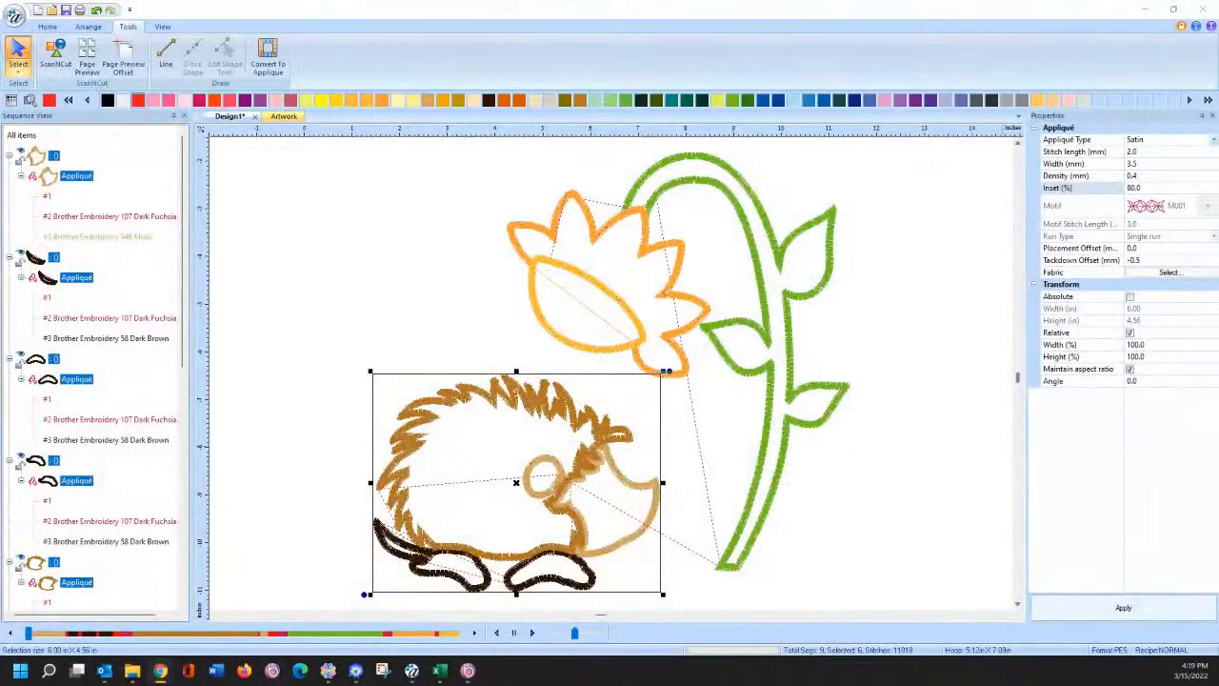
Step: Insert the pink bunny Accent-043 from the Accents designs and place it beside the flower stem, on the side away from the hedgehog
{"action": "left_click", "coordinate": [52, 26]}
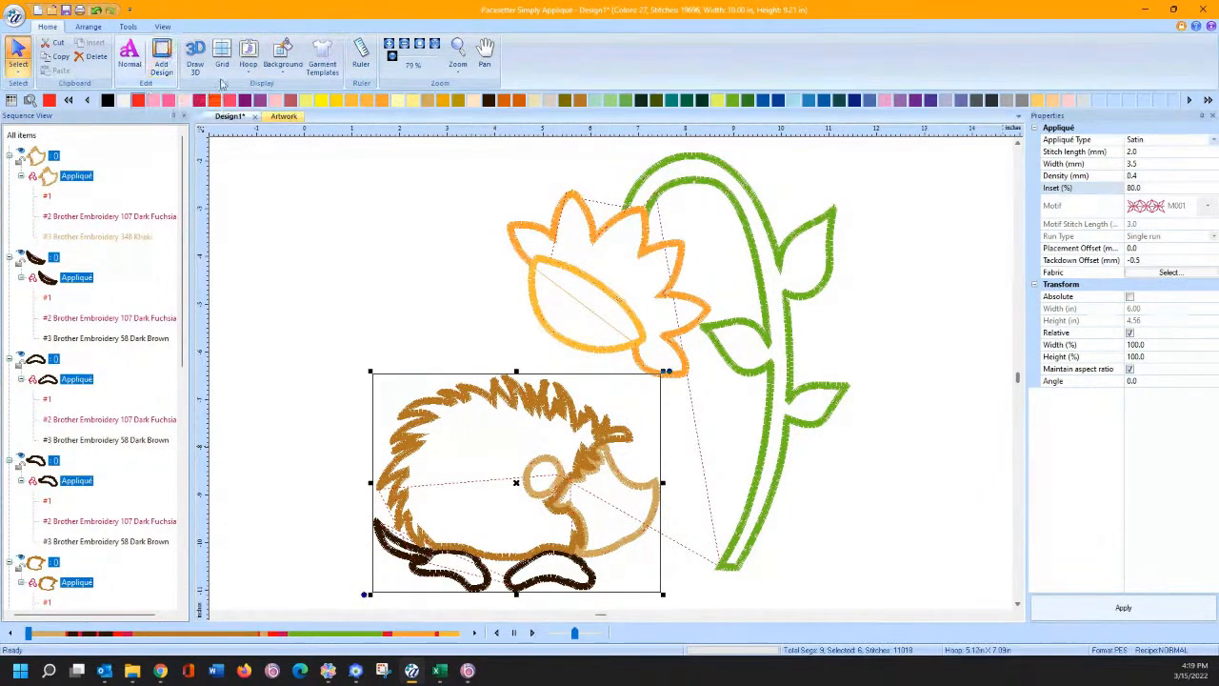
{"action": "left_click", "coordinate": [161, 54]}
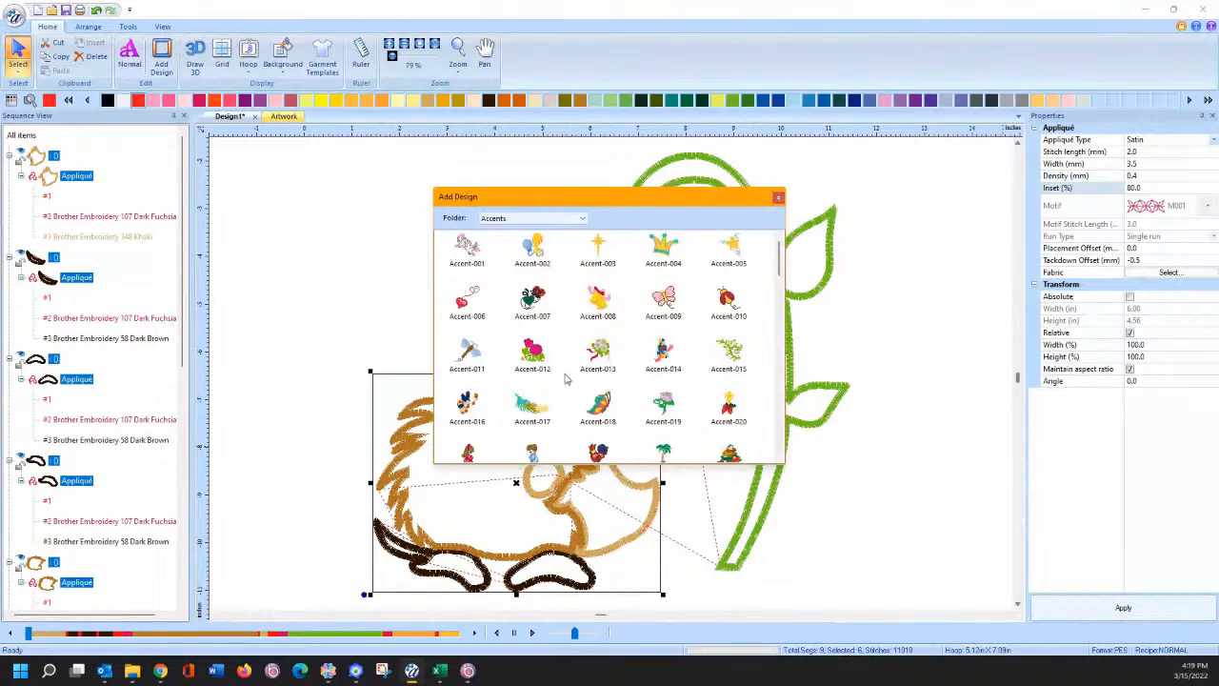
{"action": "scroll", "coordinate": [565, 379], "scroll_direction": "down", "scroll_amount": 3}
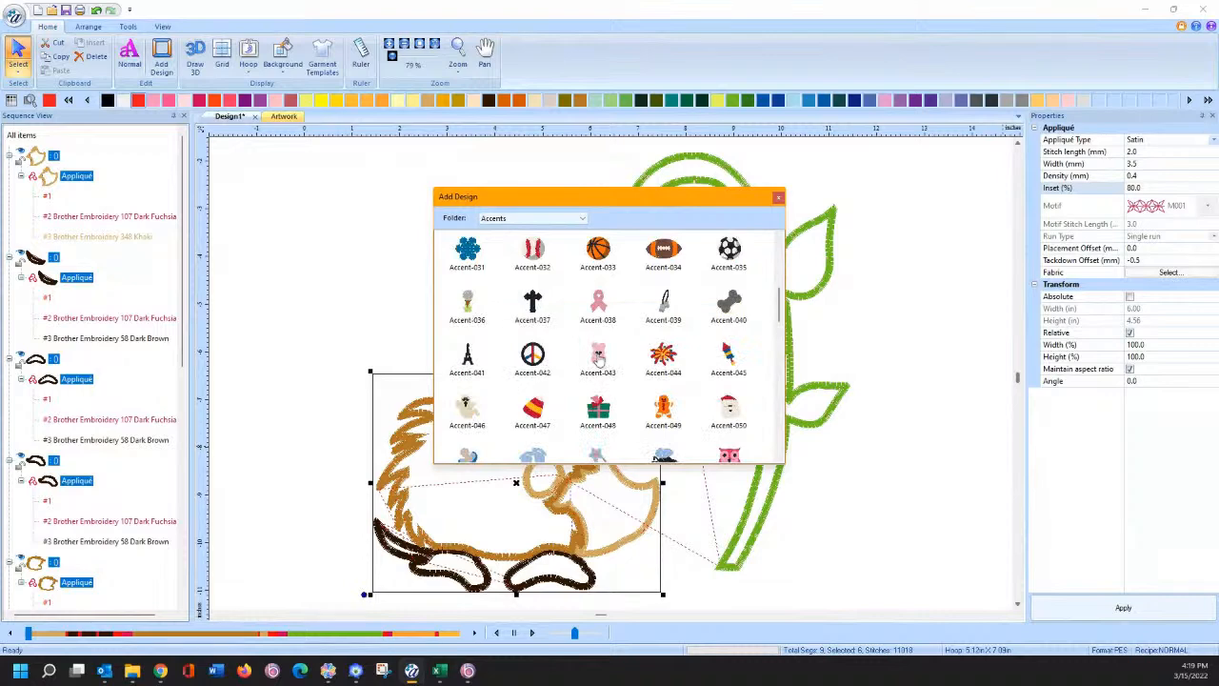
{"action": "left_click", "coordinate": [598, 357]}
{"action": "left_click", "coordinate": [914, 488]}
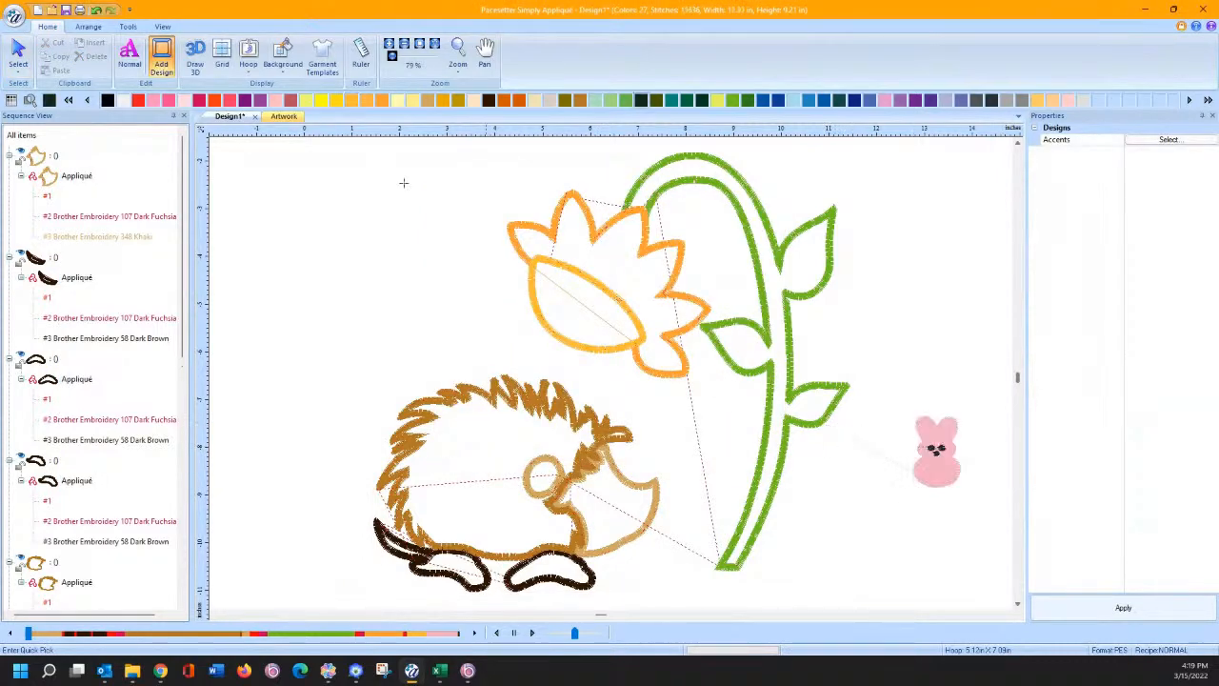
Step: Delete the accent bunny's pink body while keeping its black facial features
{"action": "scroll", "coordinate": [114, 487], "scroll_direction": "down", "scroll_amount": 5}
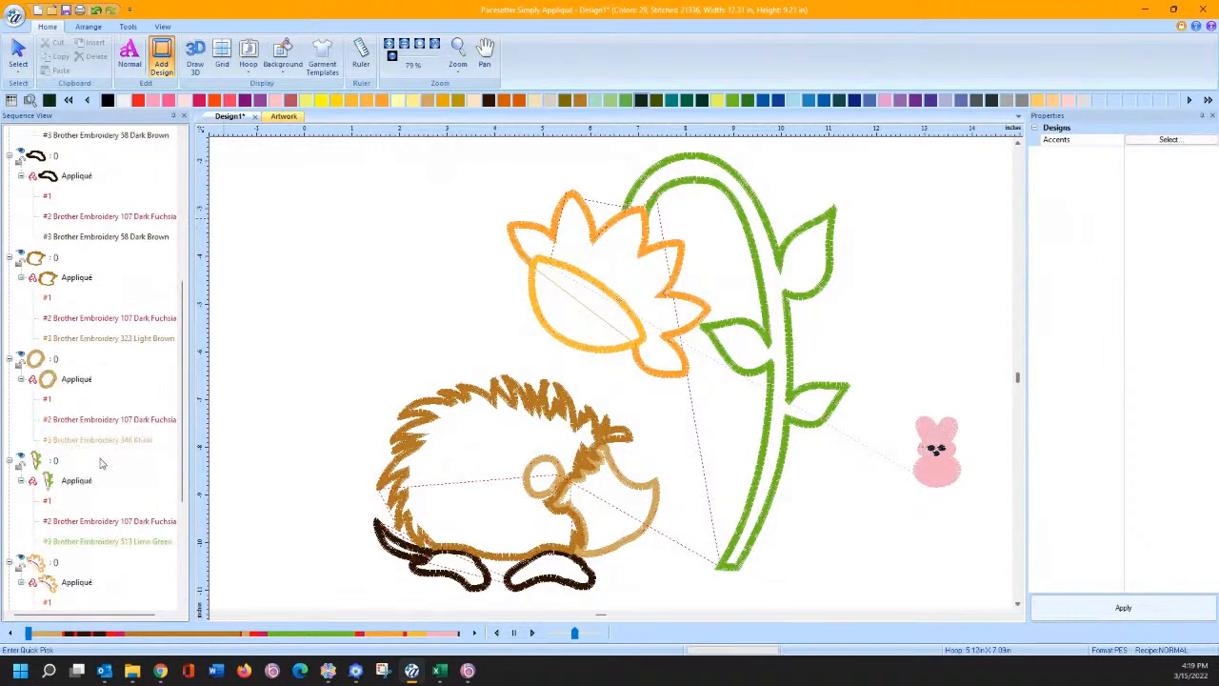
{"action": "left_click", "coordinate": [87, 562]}
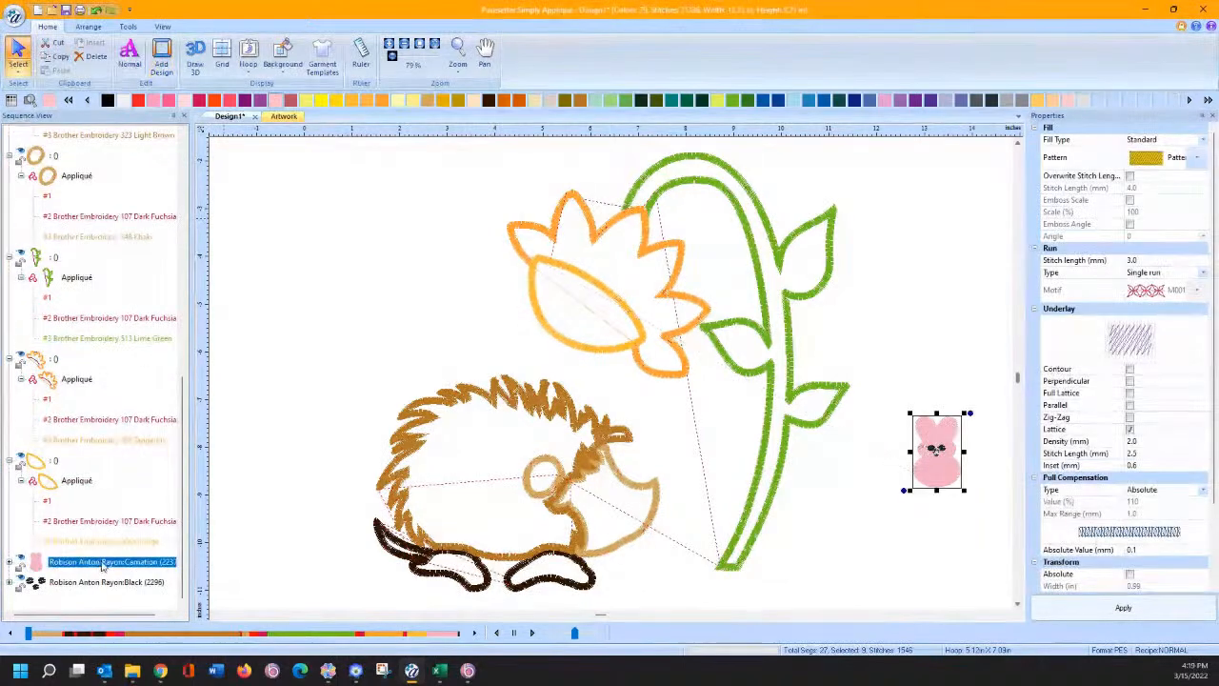
{"action": "key", "text": "Delete"}
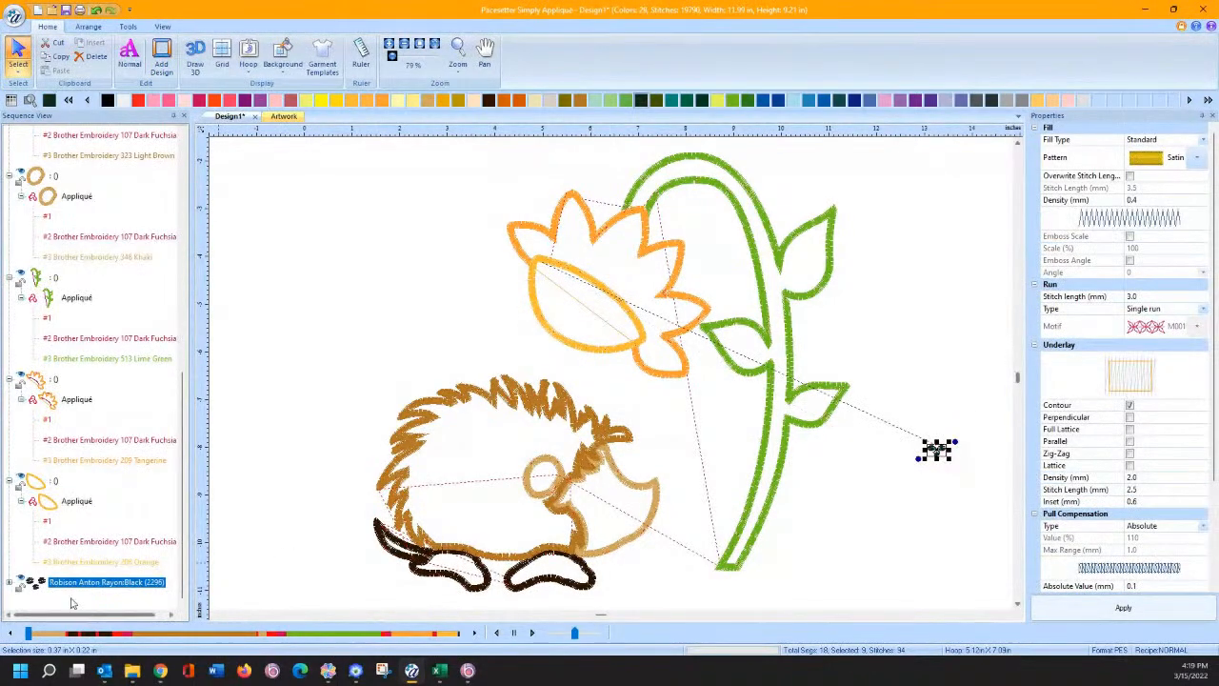
Step: Copy one of the bunny's black columns onto the hedgehog's face as an eye, enlarge it to 0.28 by 0.22 in, and delete the leftover bunny pieces
{"action": "scroll", "coordinate": [44, 570], "scroll_direction": "down", "scroll_amount": 3}
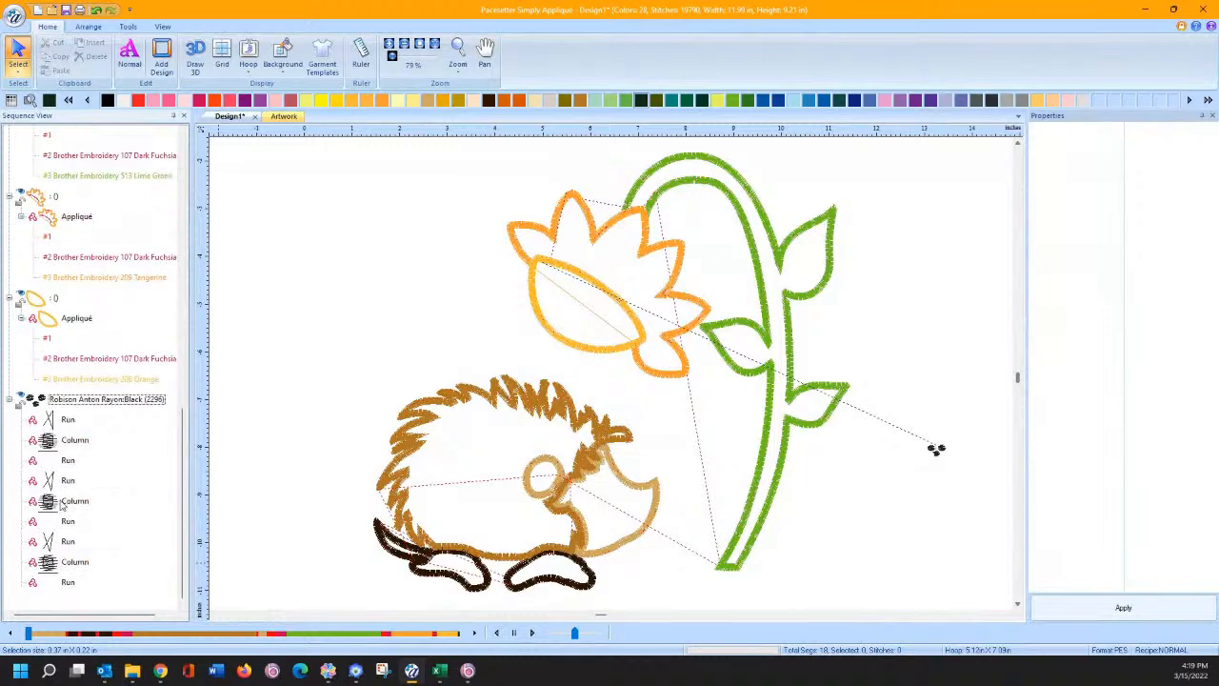
{"action": "left_click", "coordinate": [66, 441]}
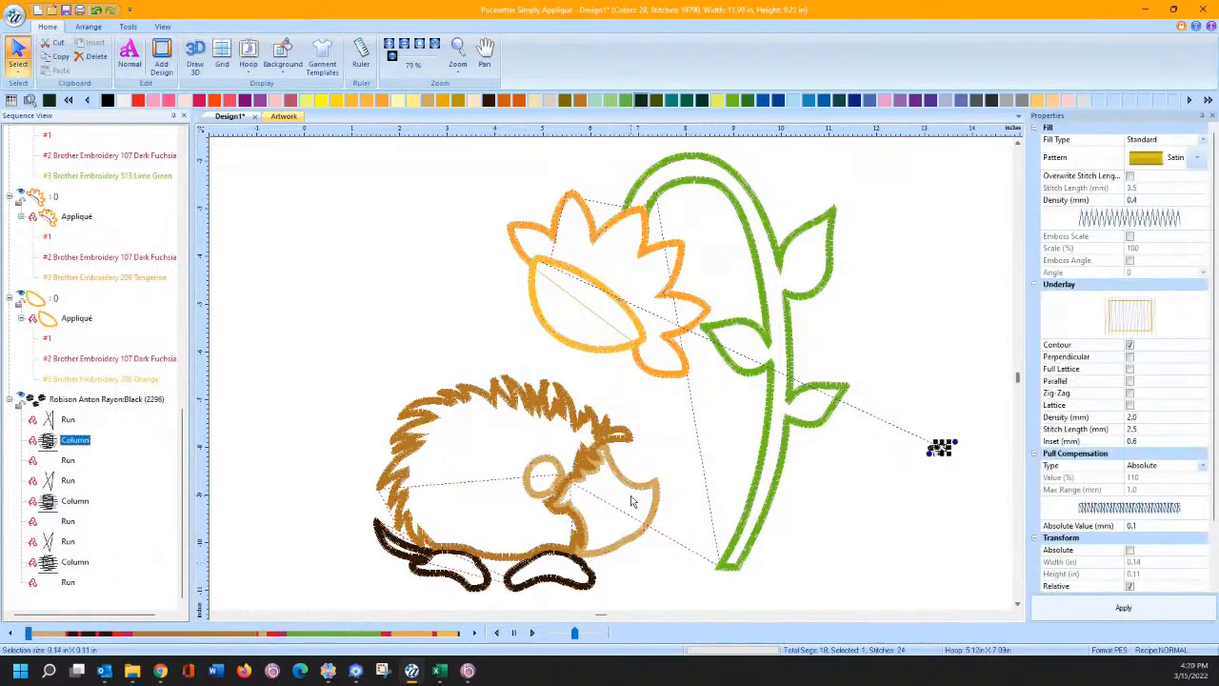
{"action": "key", "text": "ctrl+c"}
{"action": "key", "text": "ctrl+v"}
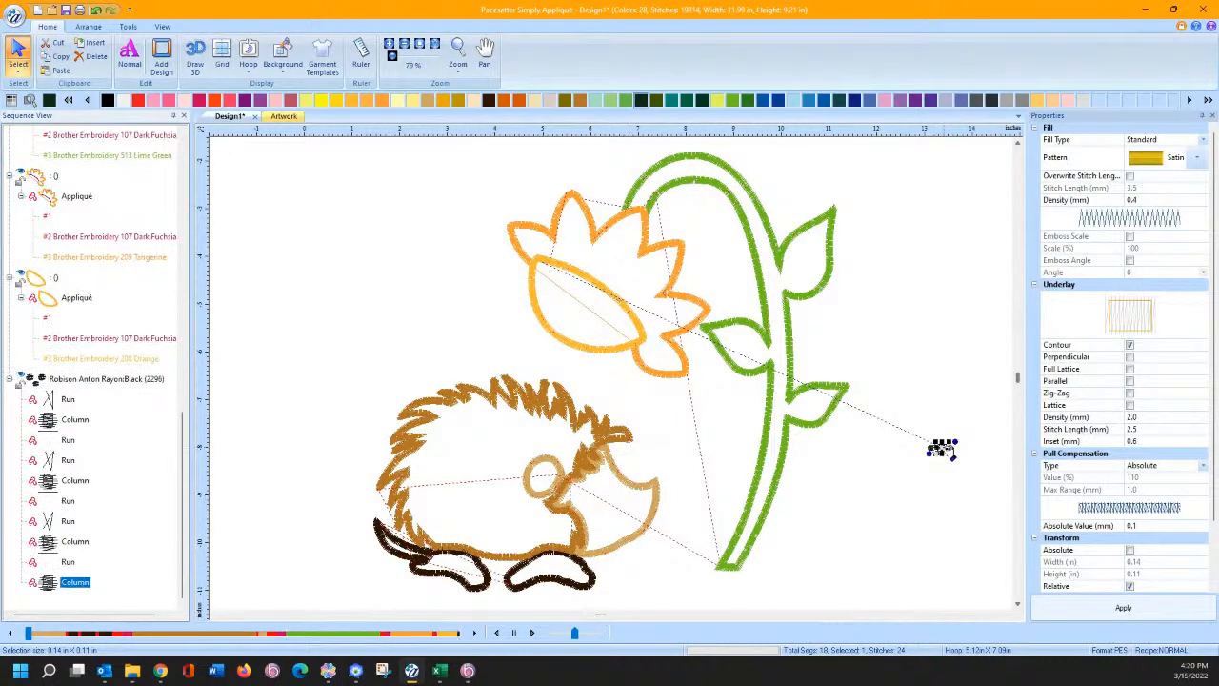
{"action": "mouse_move", "coordinate": [941, 449]}
{"action": "left_mouse_down"}
{"action": "mouse_move", "coordinate": [600, 488]}
{"action": "mouse_move", "coordinate": [619, 502]}
{"action": "left_mouse_up"}
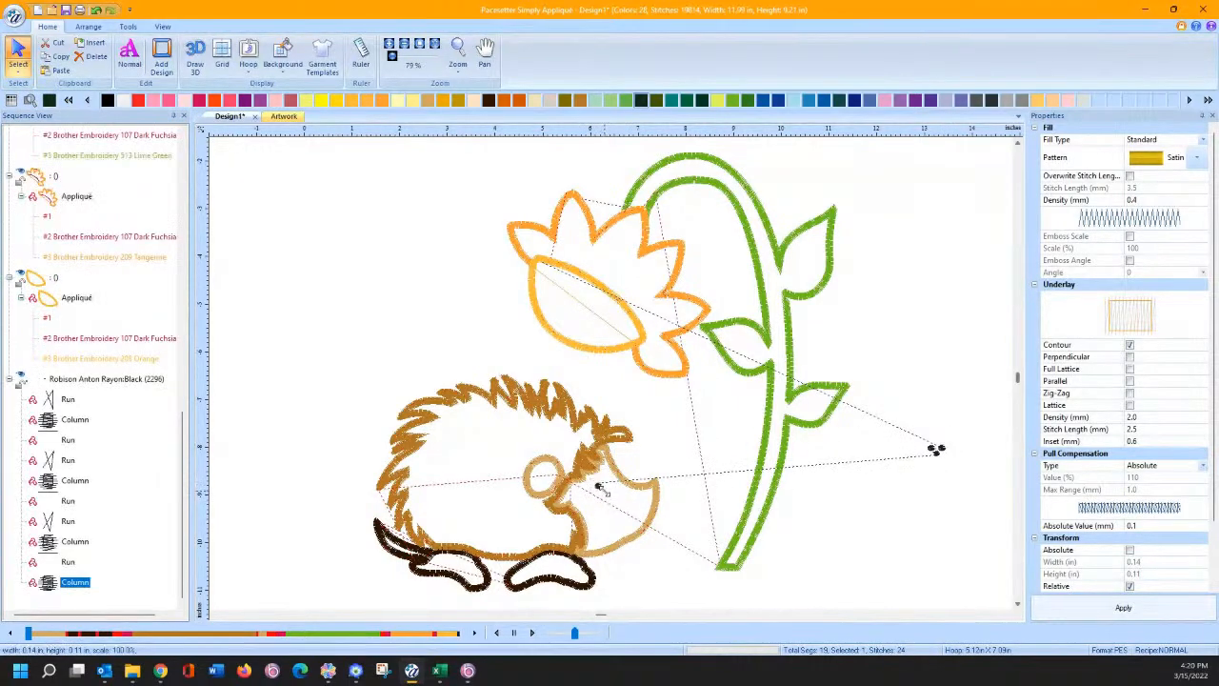
{"action": "left_click_drag", "start_coordinate": [904, 429], "coordinate": [958, 490]}
{"action": "key", "text": "Delete"}
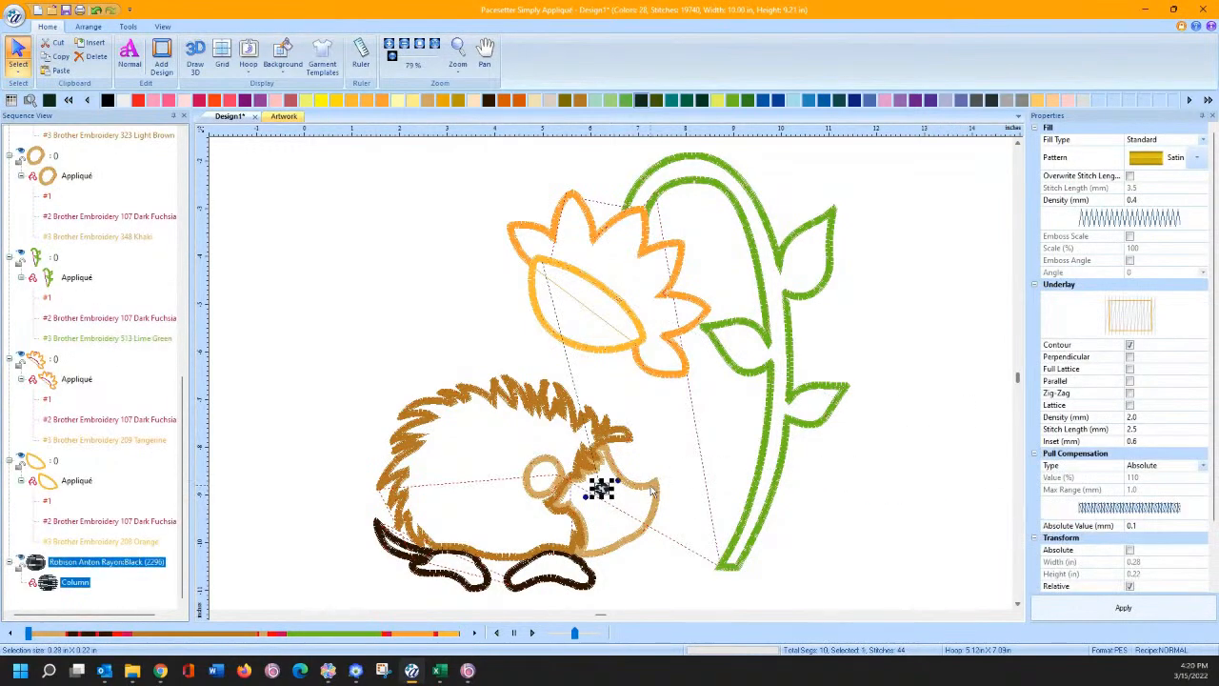
Step: Nudge the hedgehog's face appliqué very slightly and clear the selection
{"action": "left_click", "coordinate": [653, 485]}
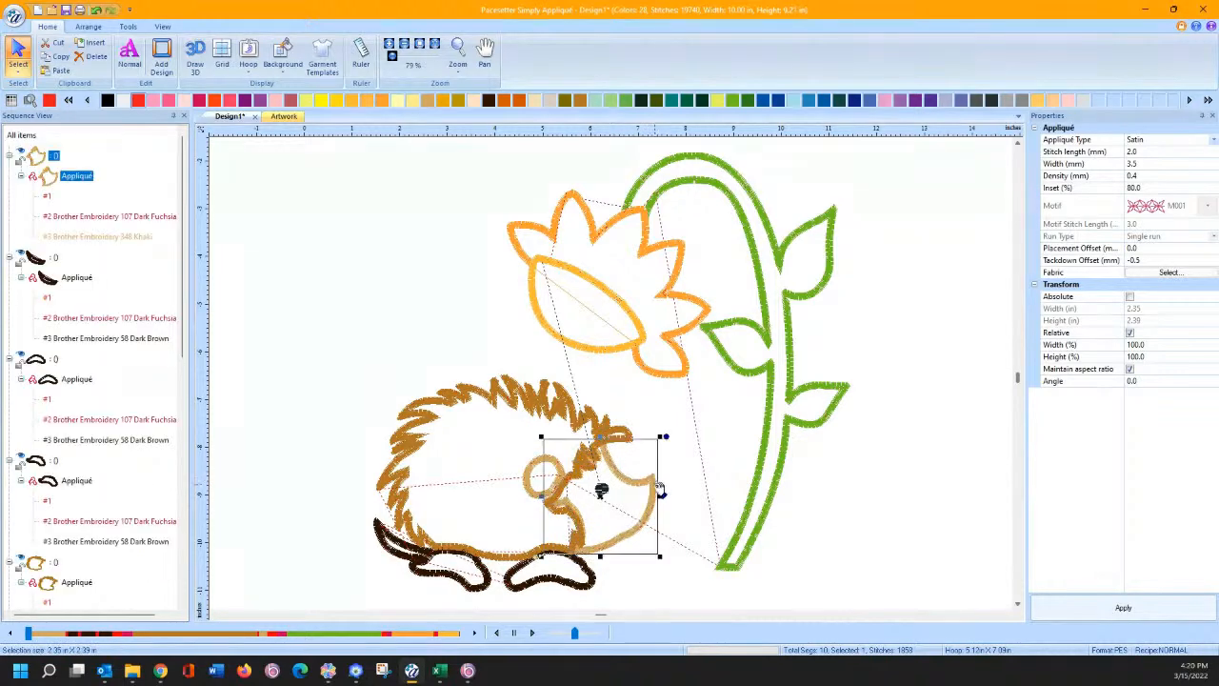
{"action": "left_click", "coordinate": [657, 491]}
{"action": "left_click_drag", "start_coordinate": [655, 489], "coordinate": [657, 491]}
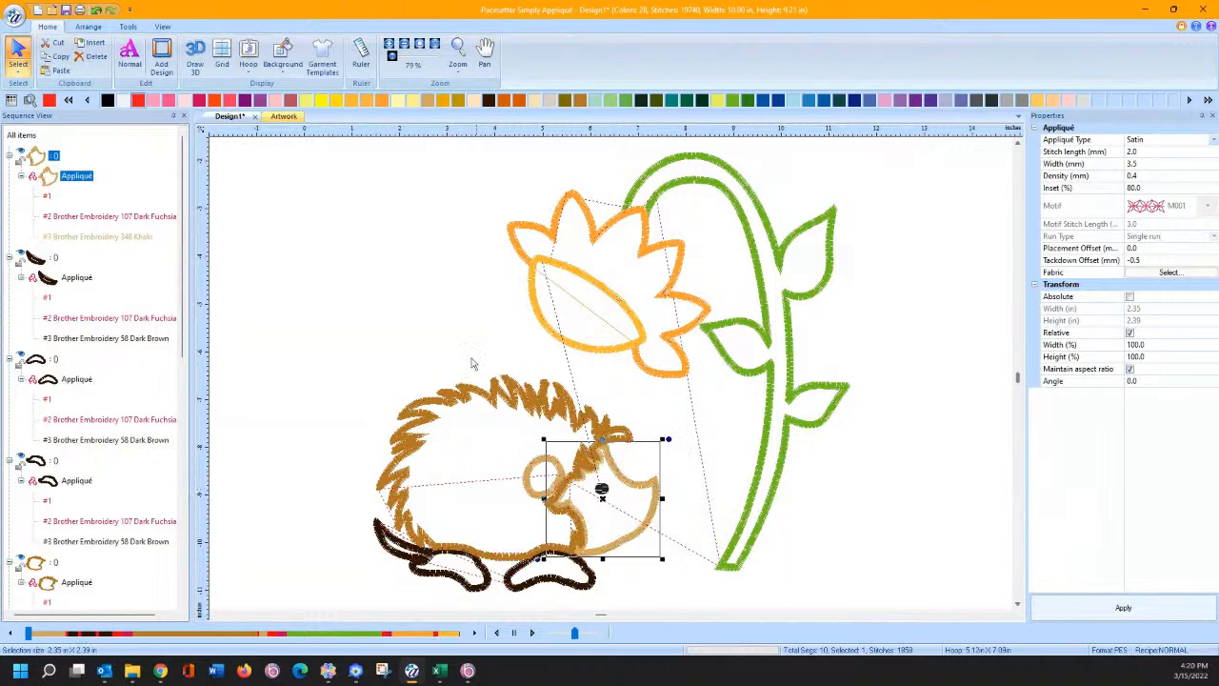
{"action": "left_click", "coordinate": [381, 363]}
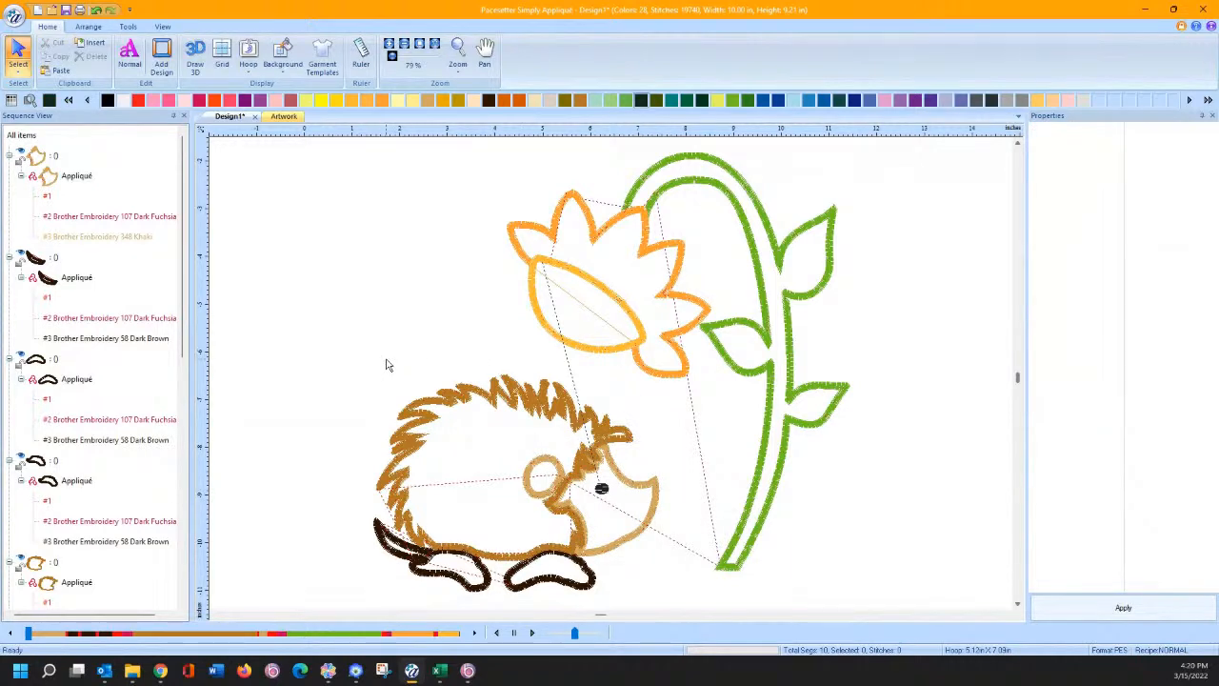
Step: Review the file formats available for saving the design, including BRF and the PES versions, and close without saving
{"action": "left_click", "coordinate": [14, 17]}
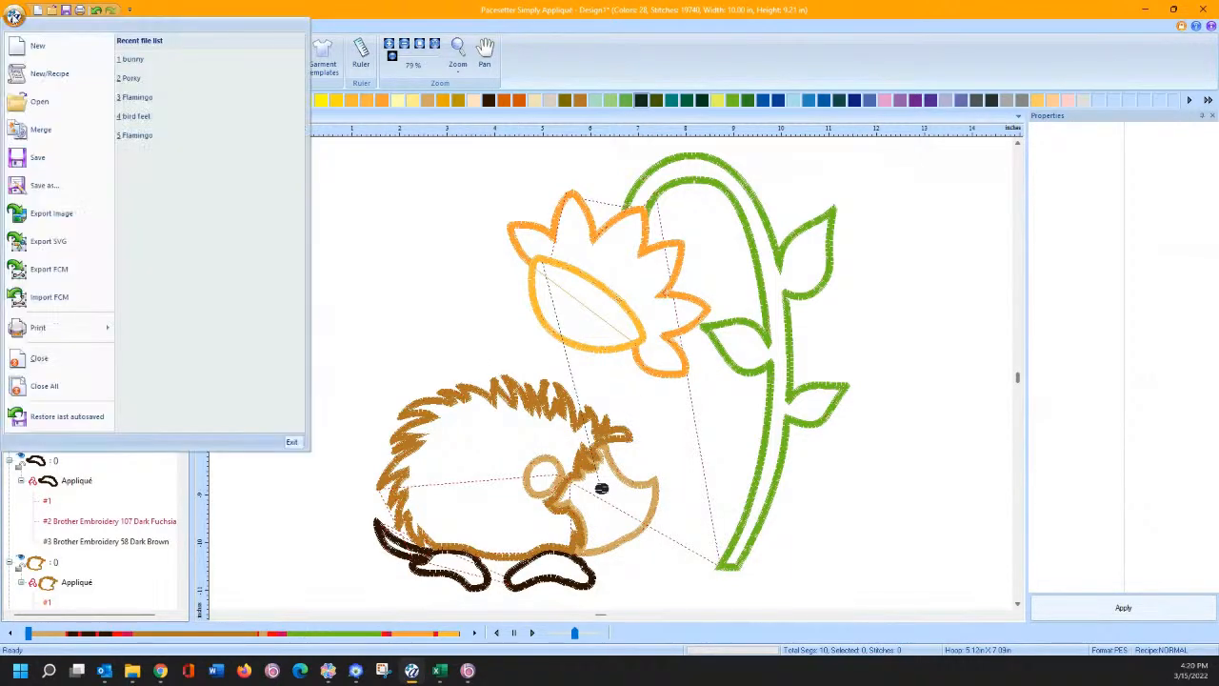
{"action": "left_click", "coordinate": [142, 212]}
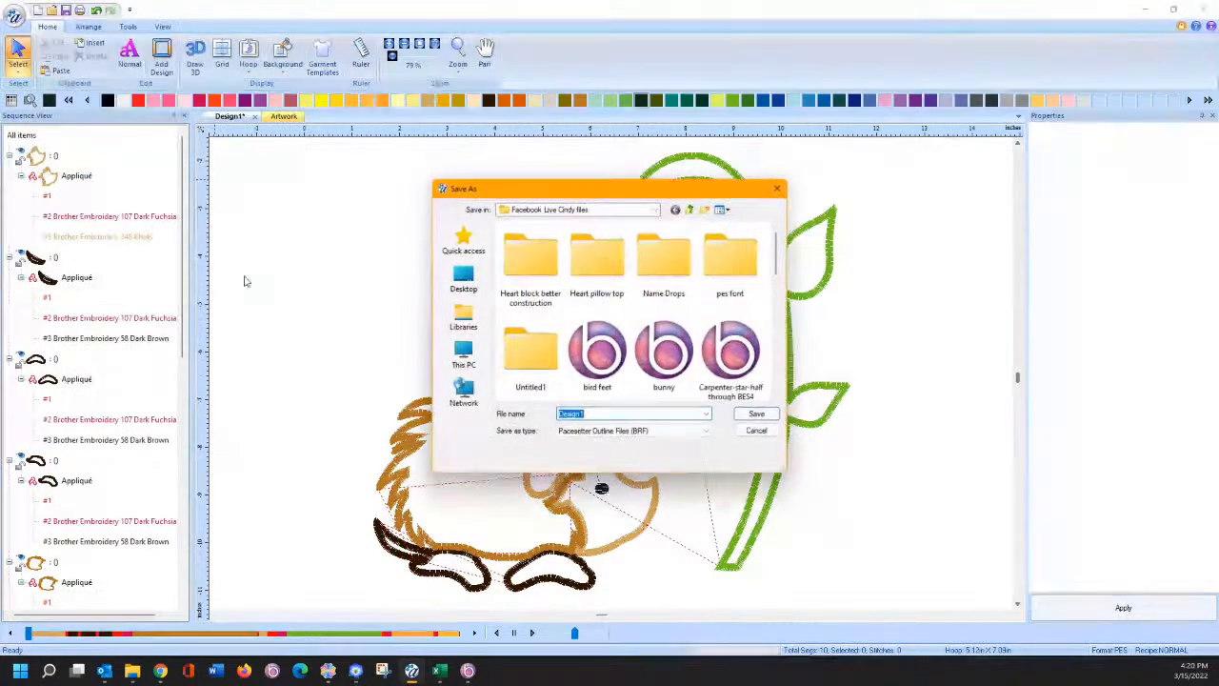
{"action": "left_click", "coordinate": [607, 430]}
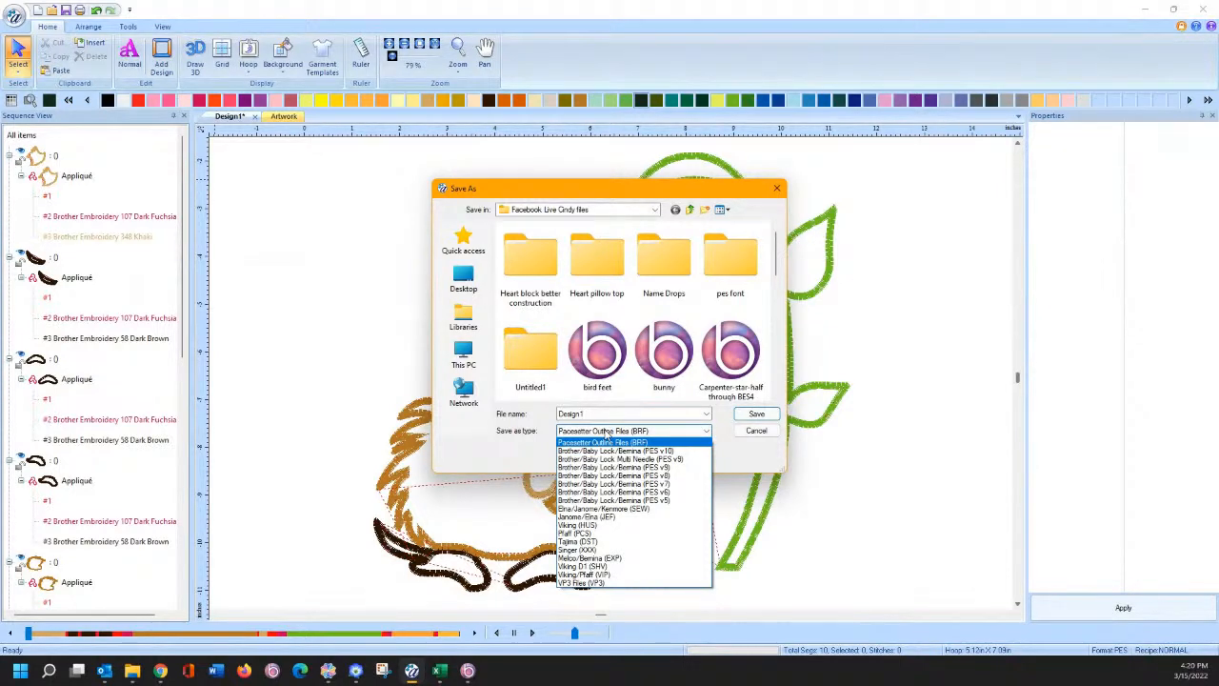
{"action": "left_click", "coordinate": [762, 434]}
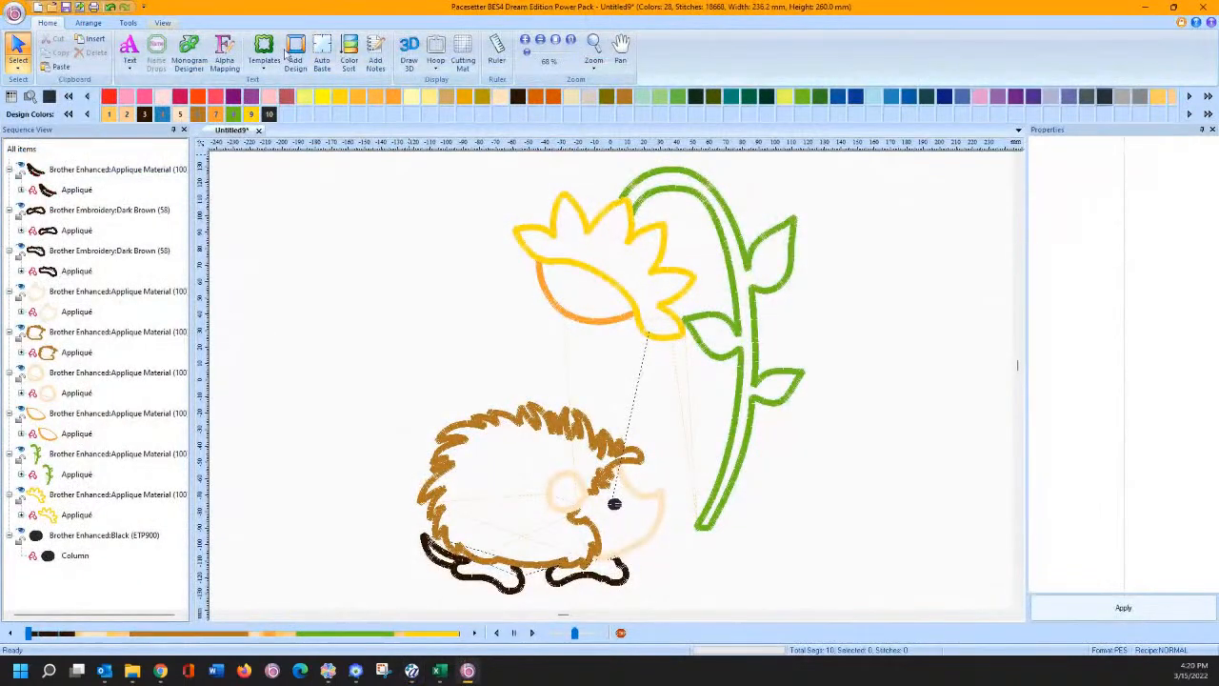
Step: In the BES4 Dream Edition window, check the Autosave BRF Format option in the format preferences and close them without changes
{"action": "left_click", "coordinate": [163, 22]}
{"action": "left_click", "coordinate": [494, 53]}
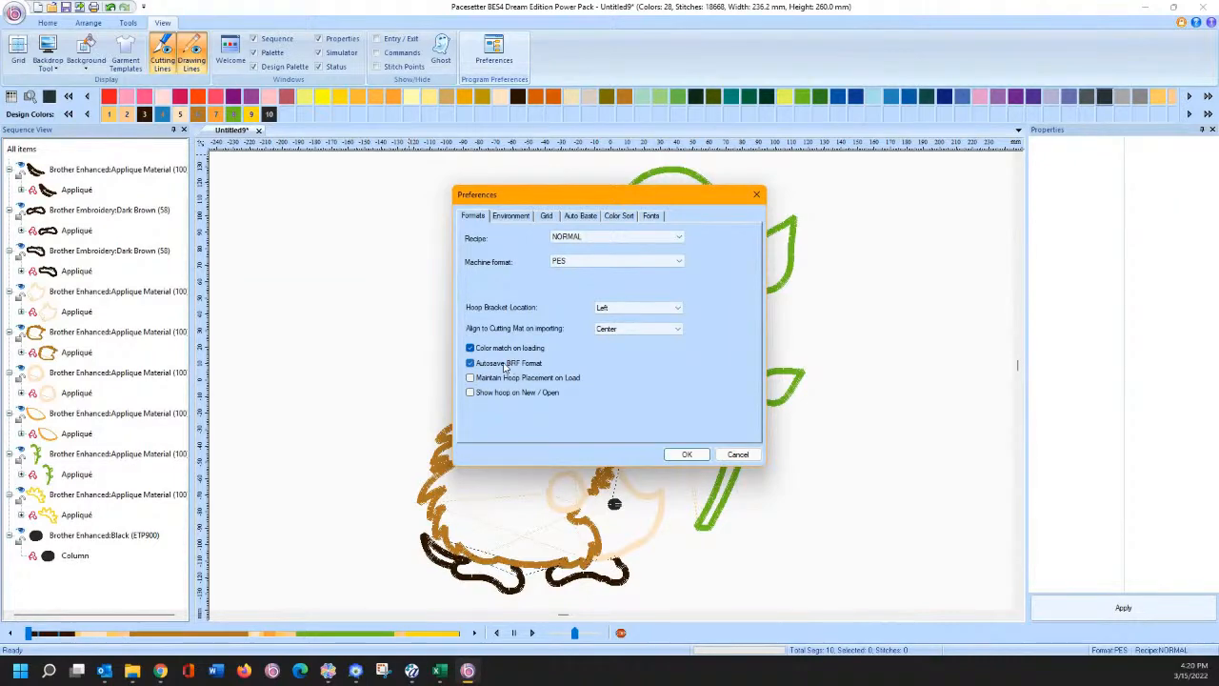
{"action": "left_click", "coordinate": [737, 455]}
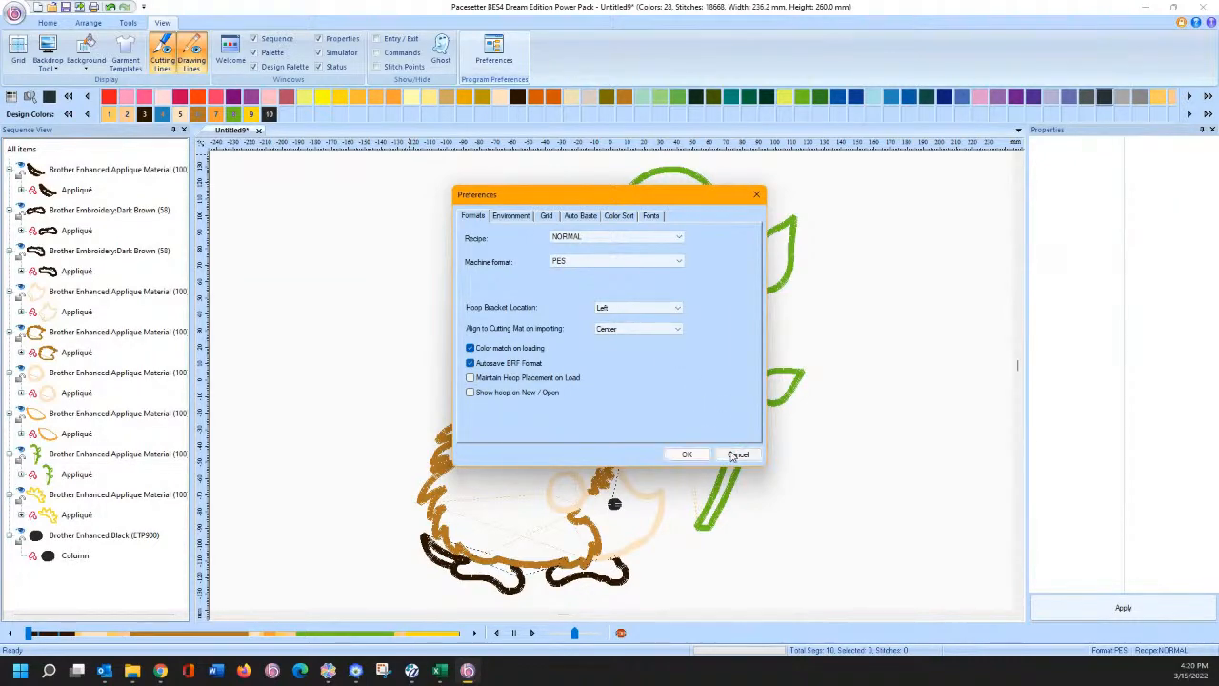